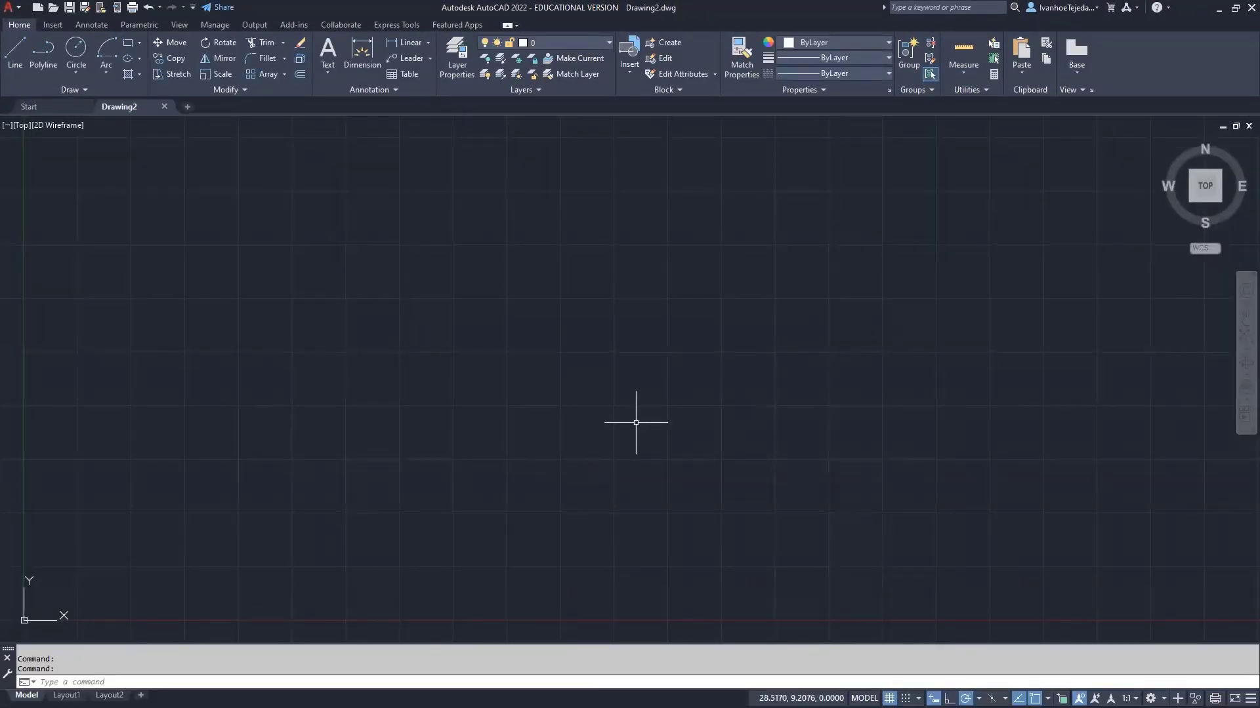
Set the drawing units to Architectural length with 0'-0 1/32" precision and decimal-degree angles with 0.00 precision
{"action": "type", "text": "units"}
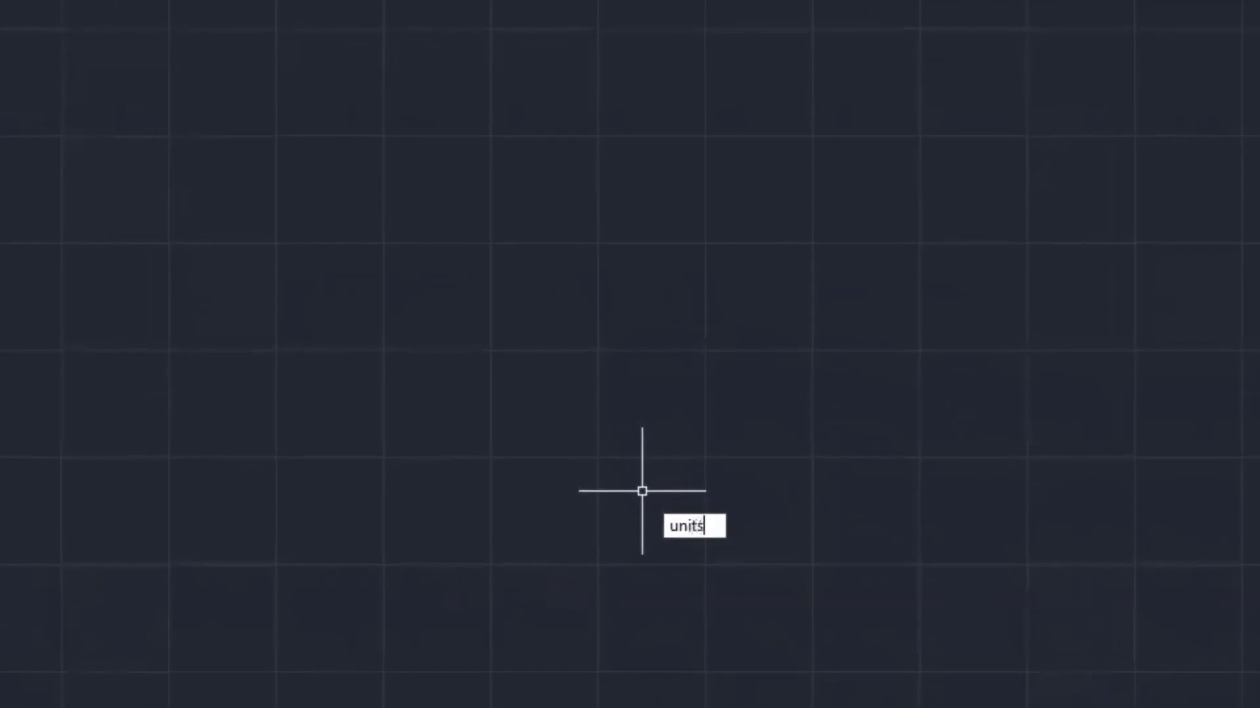
{"action": "key", "text": "Return"}
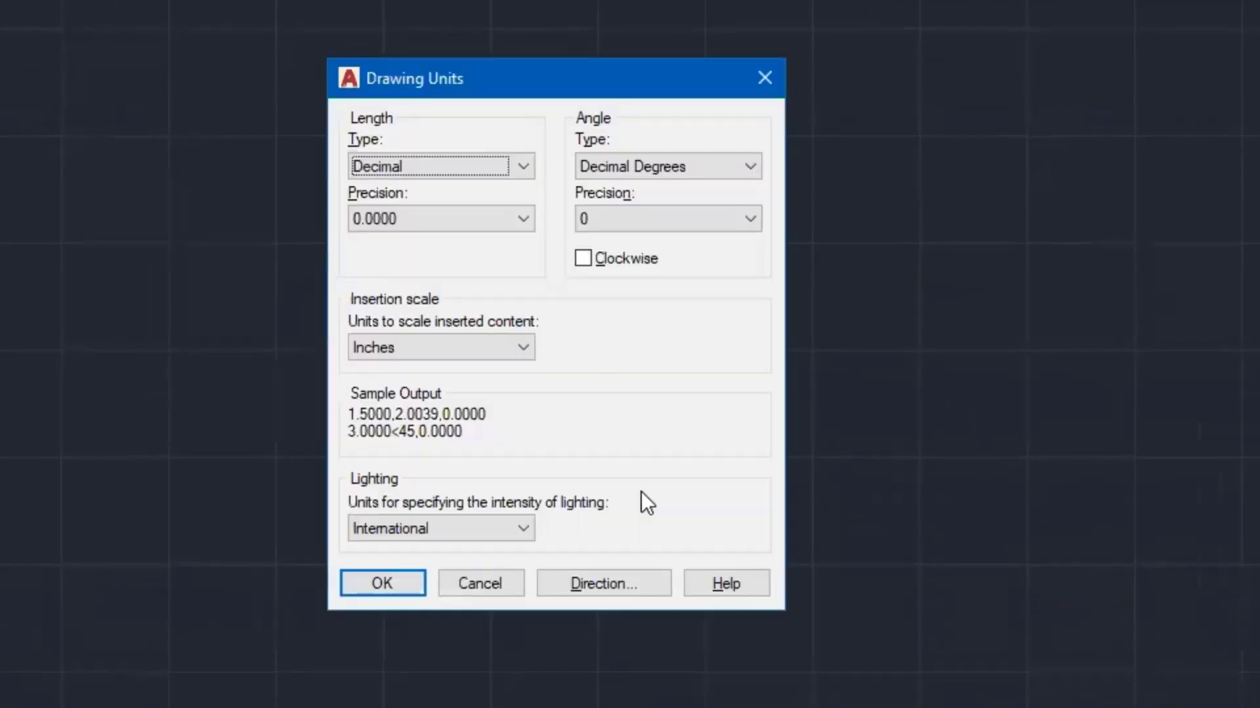
{"action": "left_click", "coordinate": [522, 164]}
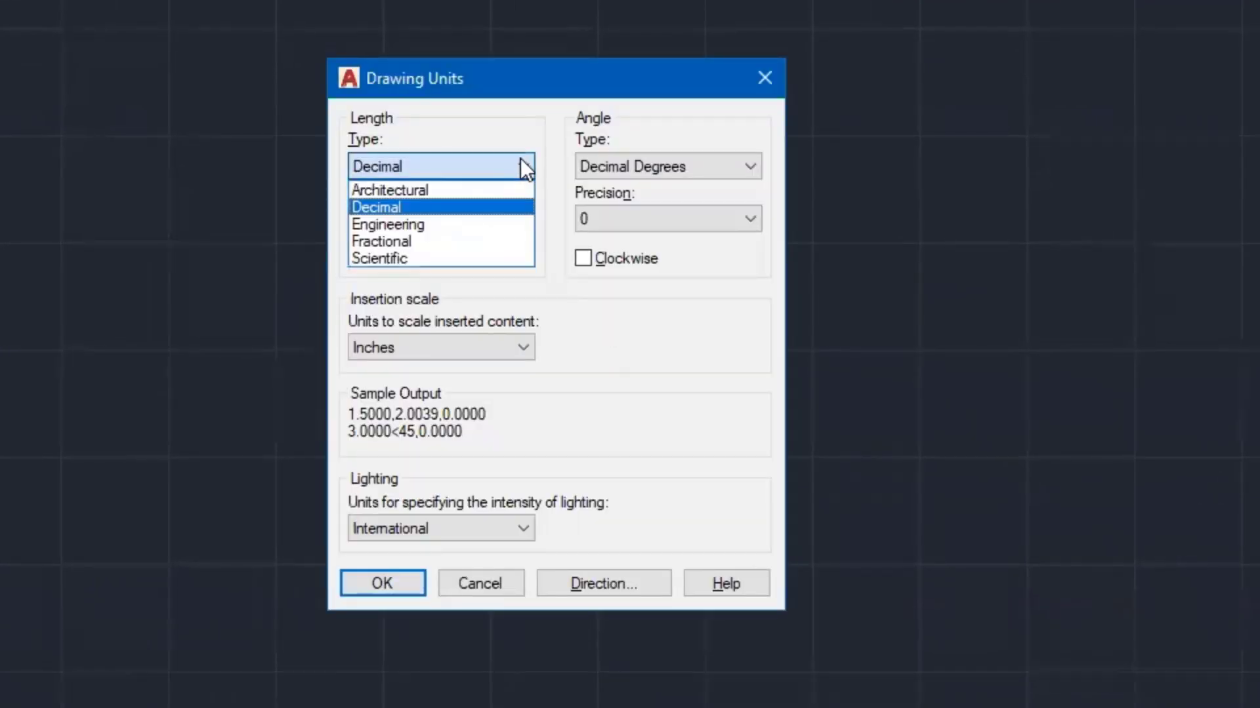
{"action": "left_click", "coordinate": [423, 191]}
{"action": "left_click", "coordinate": [435, 223]}
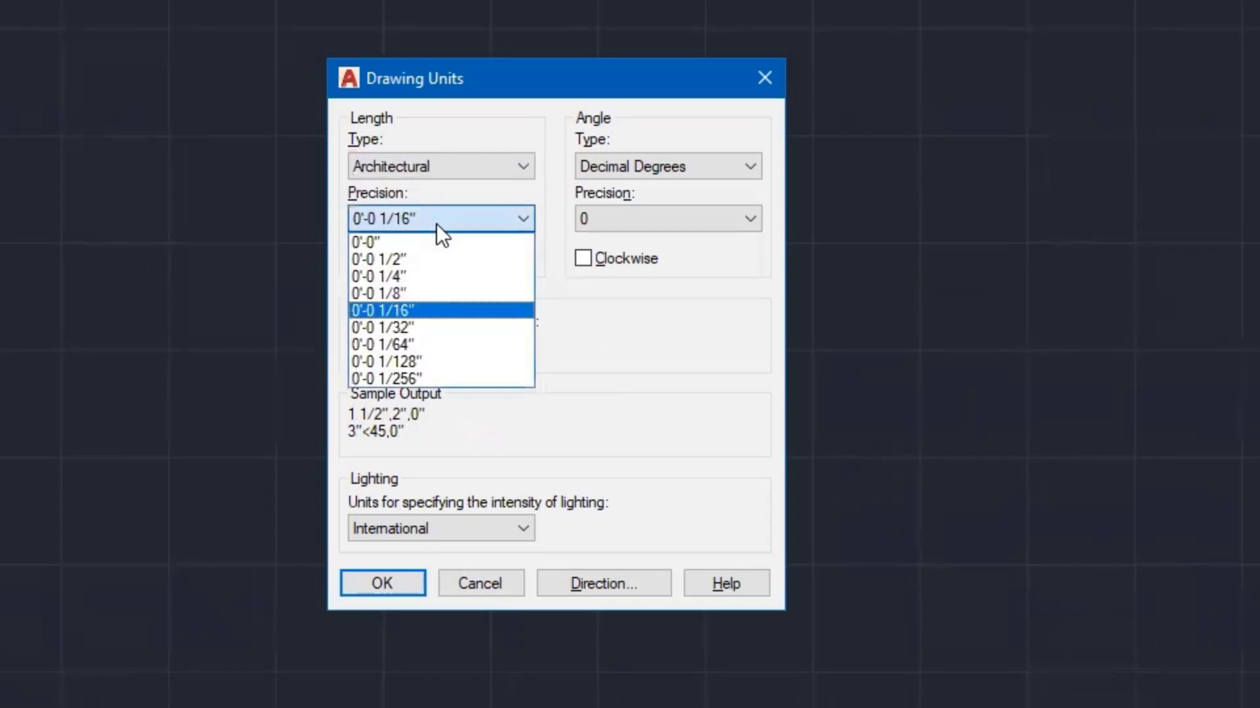
{"action": "left_click", "coordinate": [414, 326]}
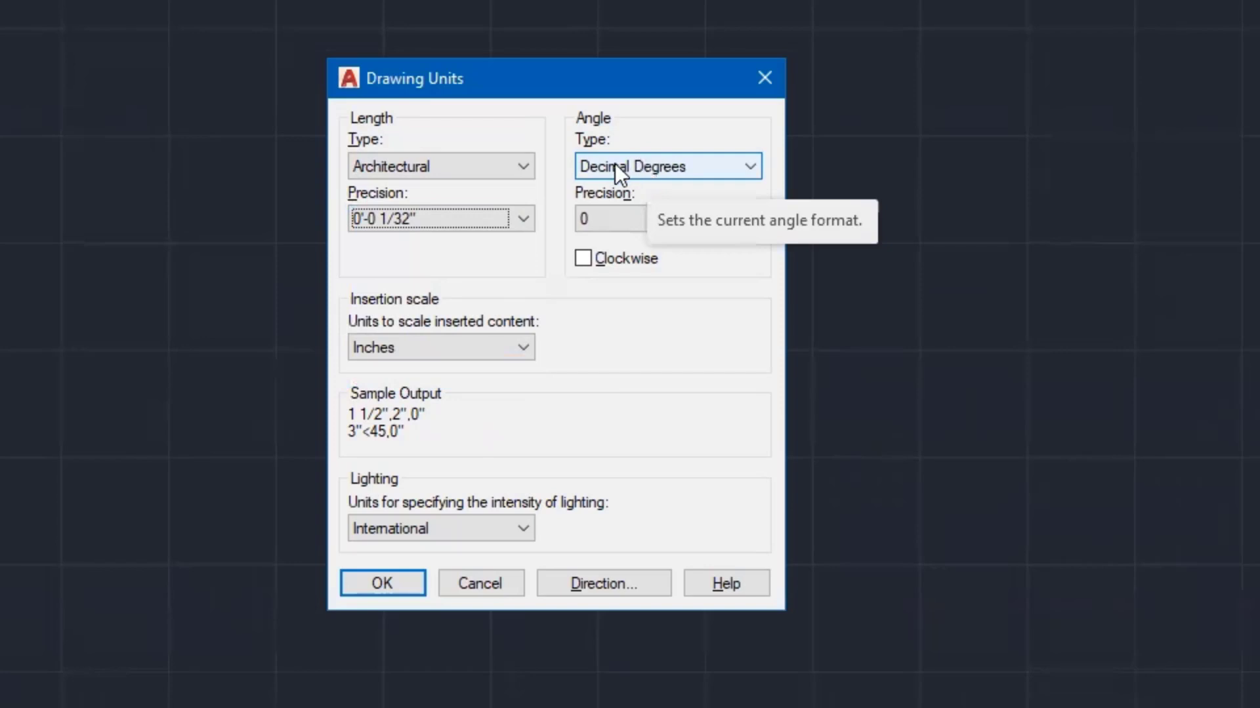
{"action": "left_click", "coordinate": [608, 221]}
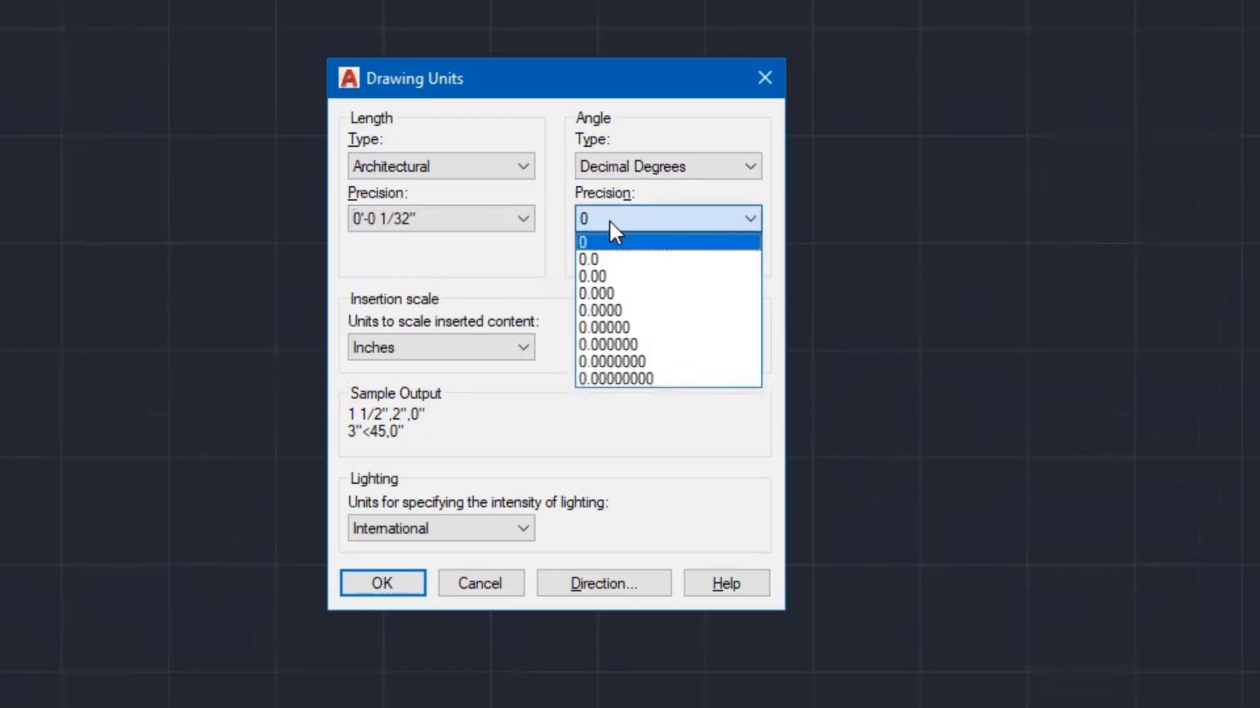
{"action": "left_click", "coordinate": [628, 281]}
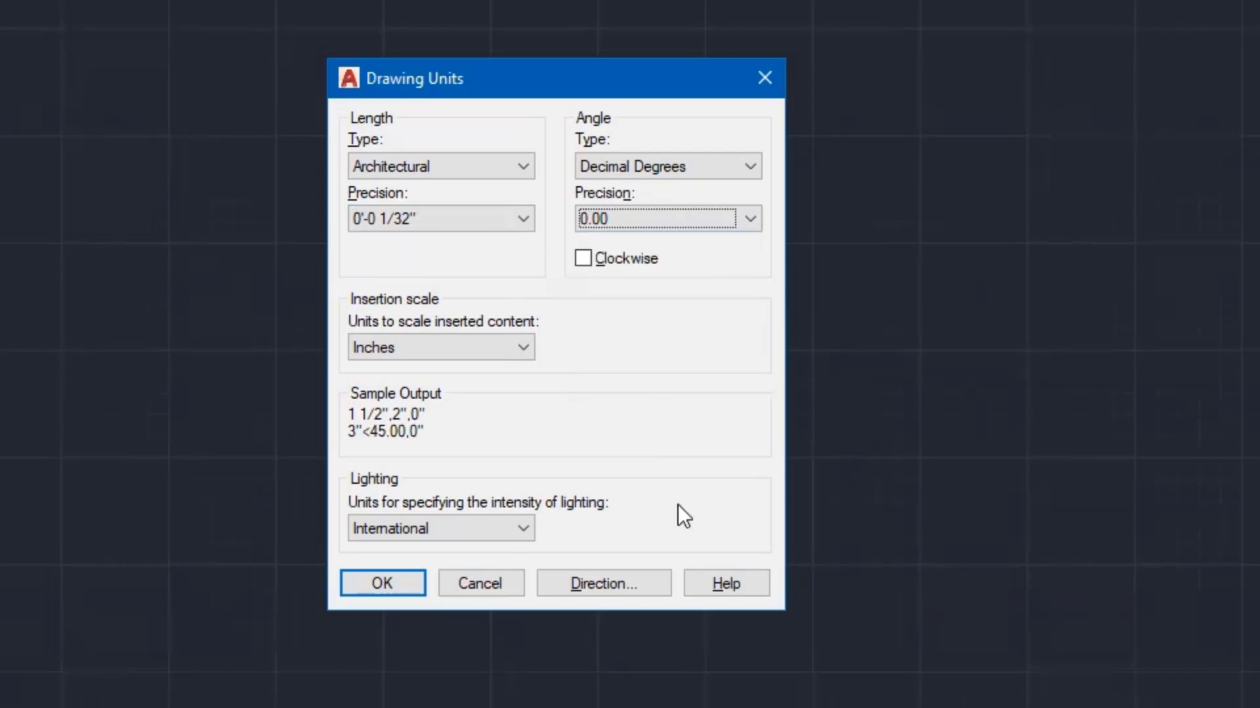
{"action": "left_click", "coordinate": [380, 584]}
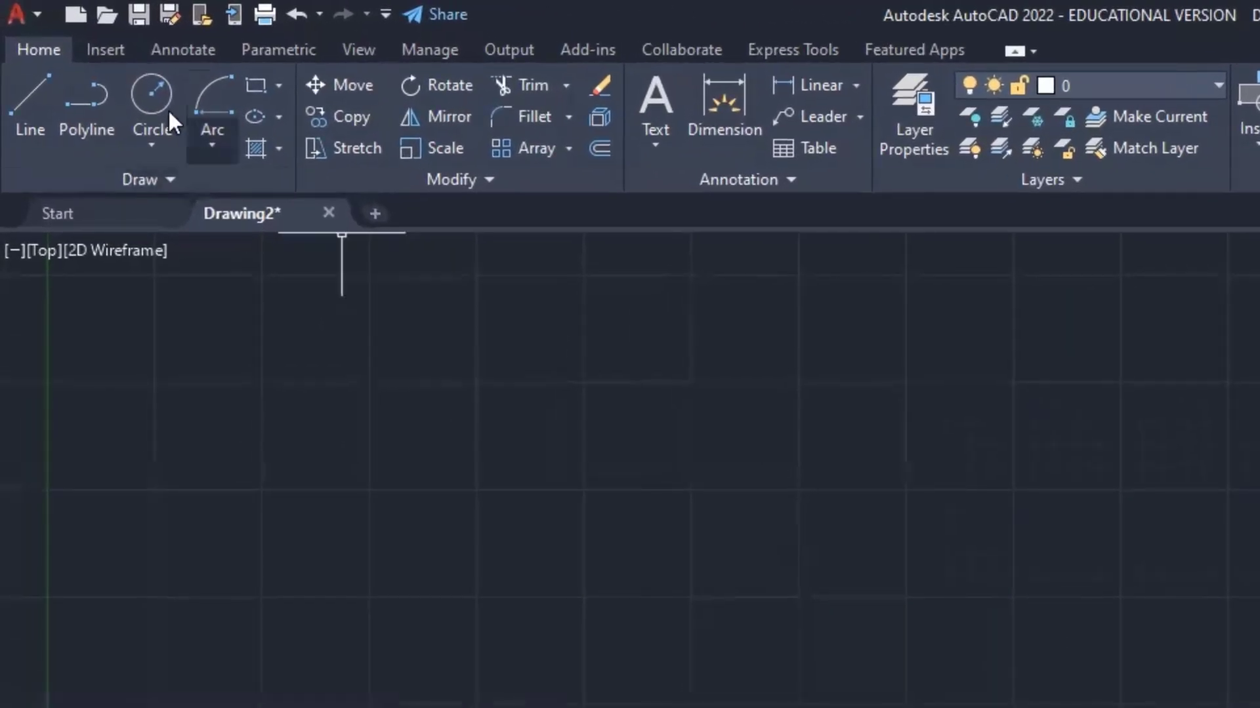
{"action": "left_click", "coordinate": [24, 12]}
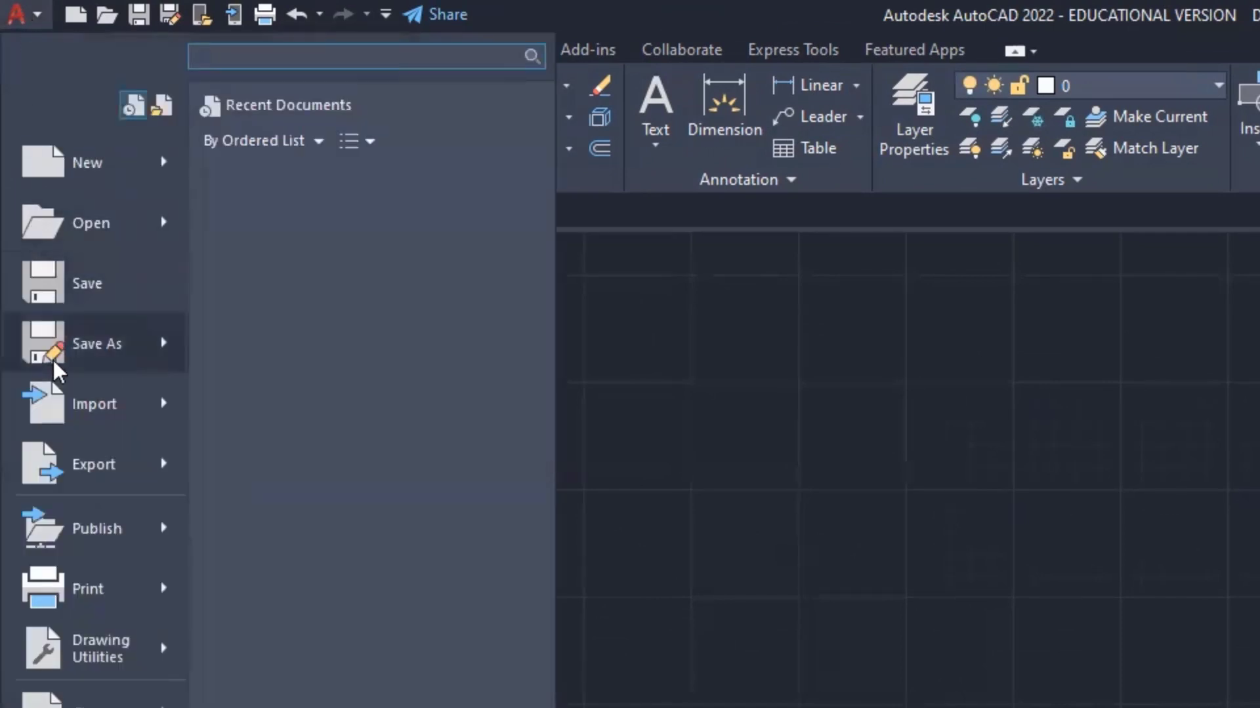
{"action": "mouse_move", "coordinate": [54, 355]}
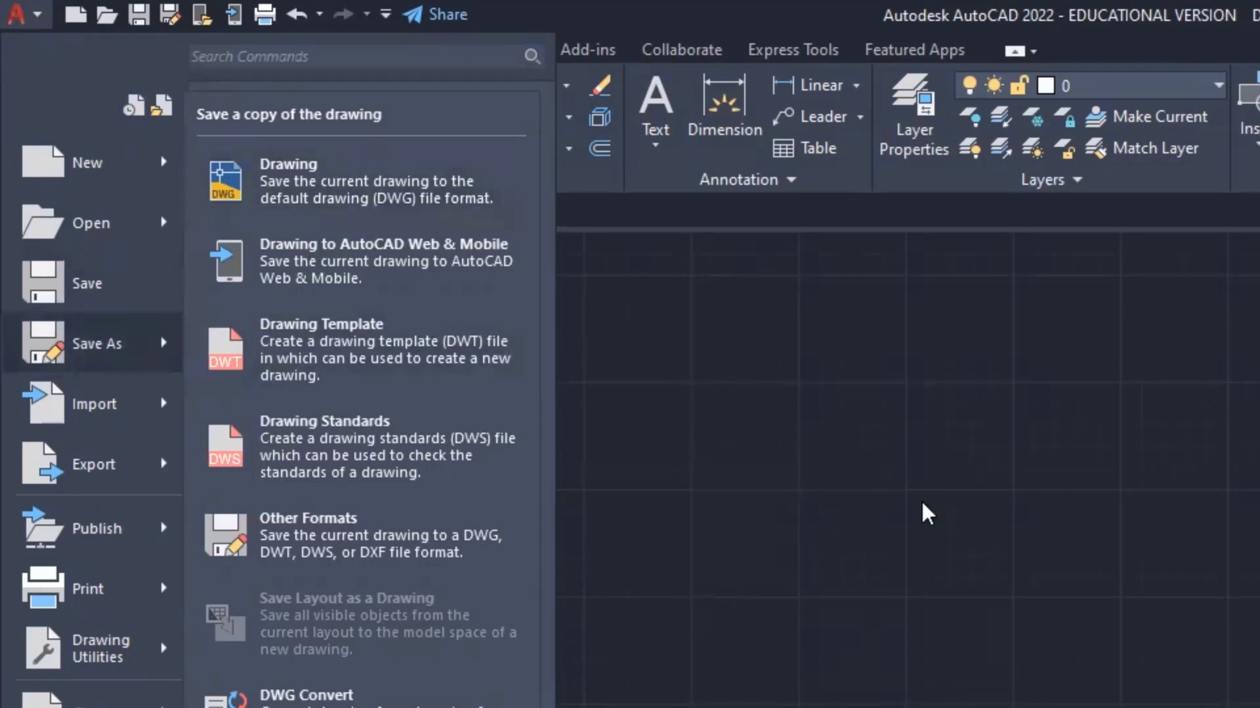
{"action": "left_click", "coordinate": [1004, 541]}
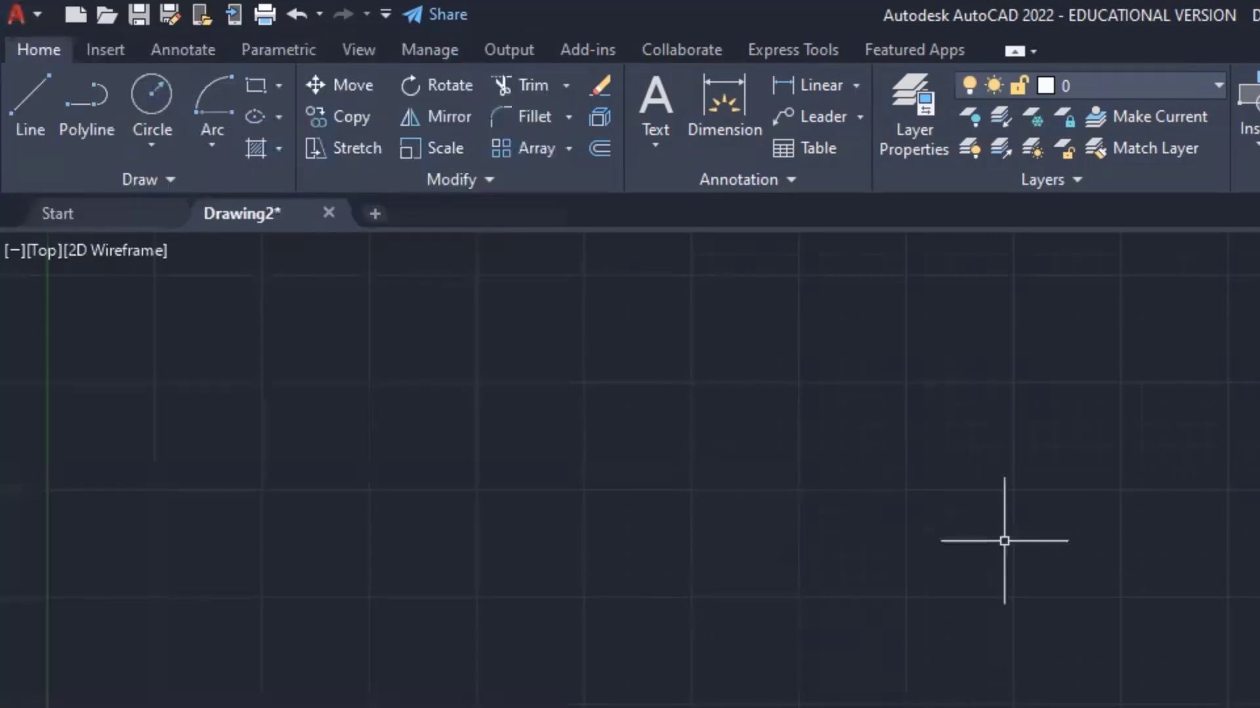
Save the drawing in the Arch 170 folder, naming it with the author's name followed by "Kitchen Fixtures"
{"action": "type", "text": "saveas"}
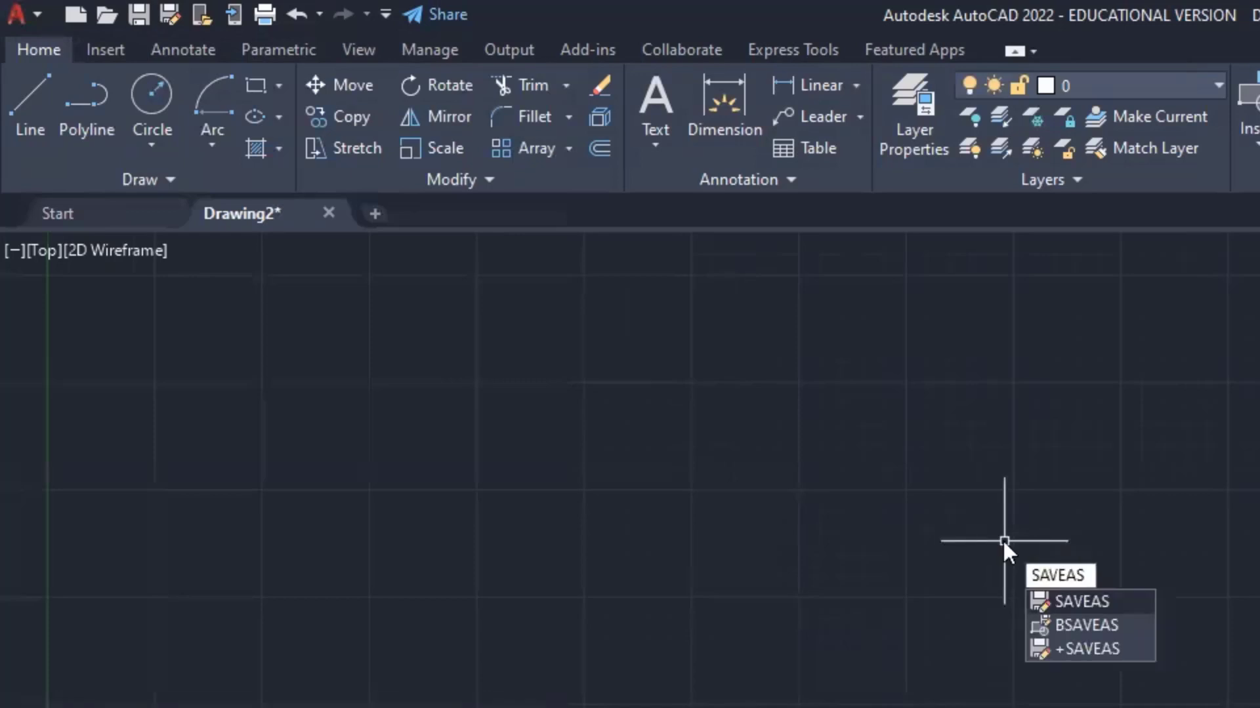
{"action": "key", "text": "Return"}
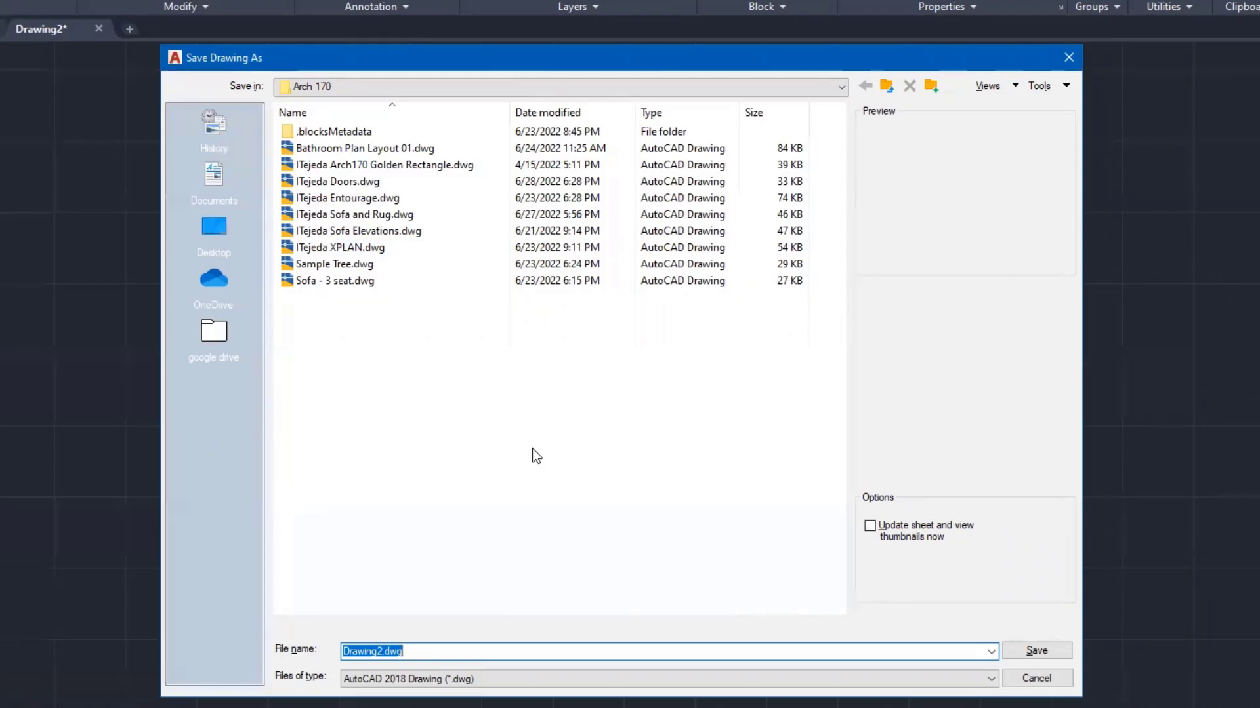
{"action": "key", "text": "BackSpace"}
{"action": "type", "text": "ITejeda"}
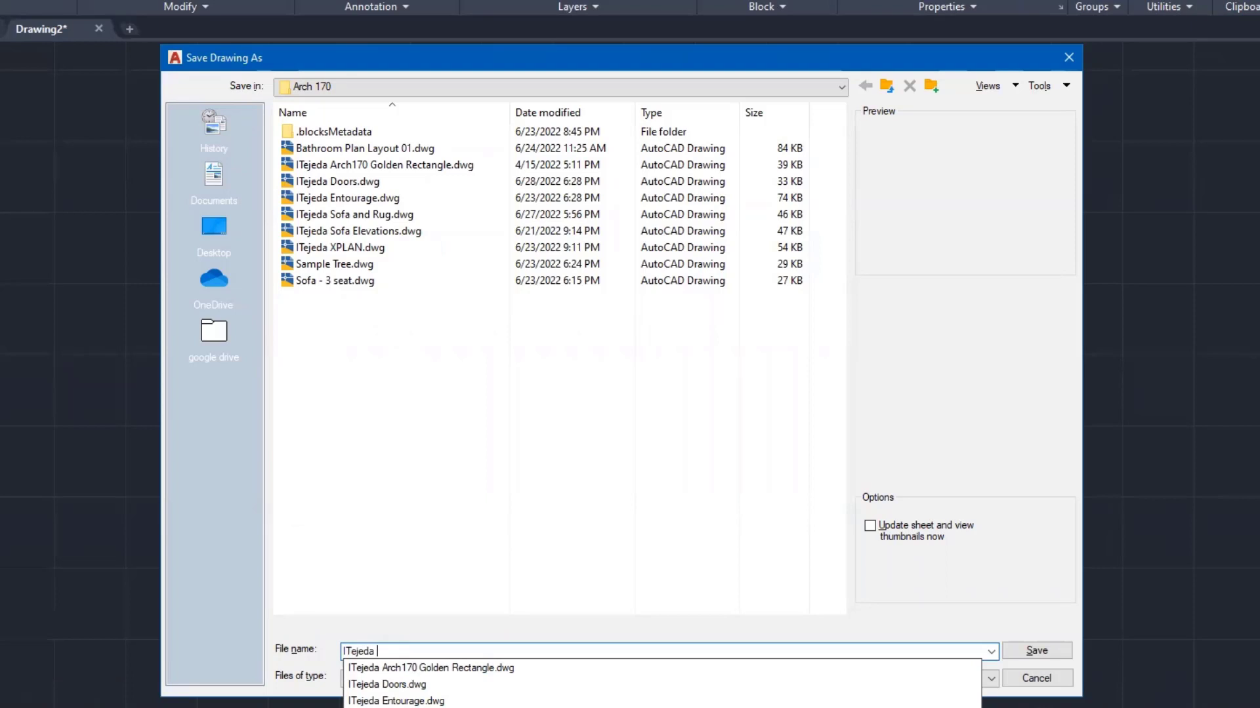
{"action": "type", "text": " Kitchen "}
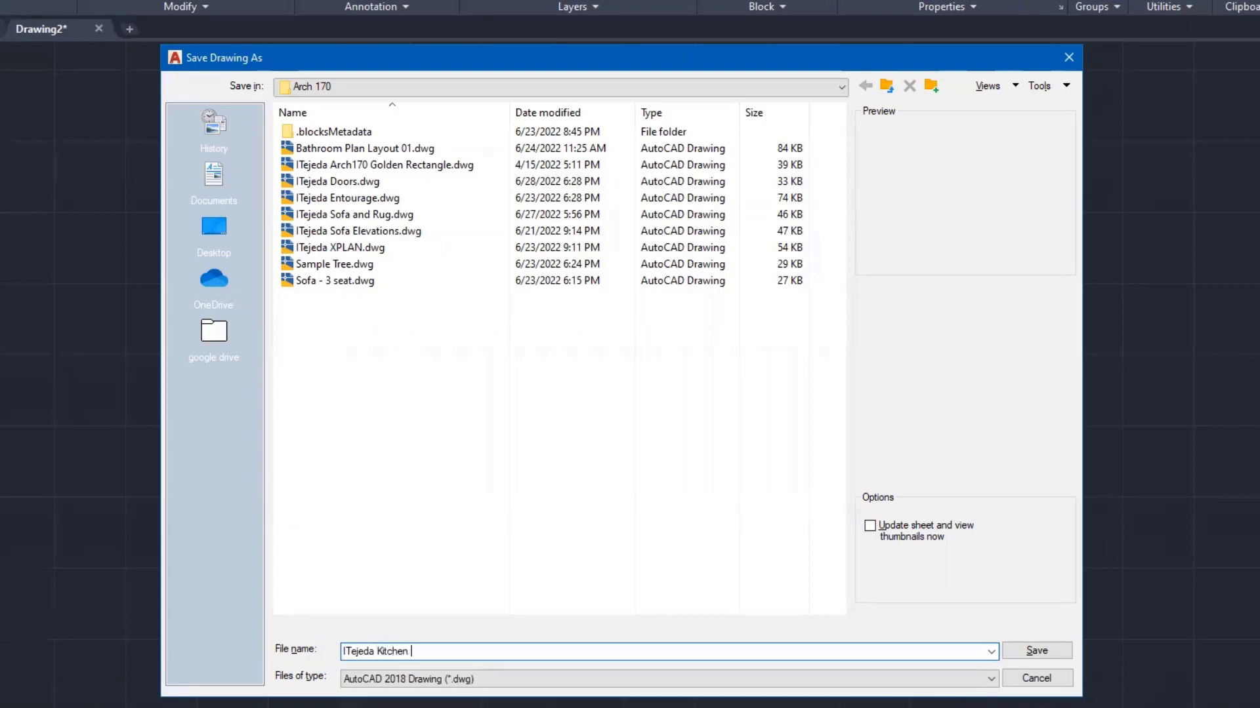
{"action": "type", "text": "Fl"}
{"action": "type", "text": "xtures"}
{"action": "left_click", "coordinate": [1033, 652]}
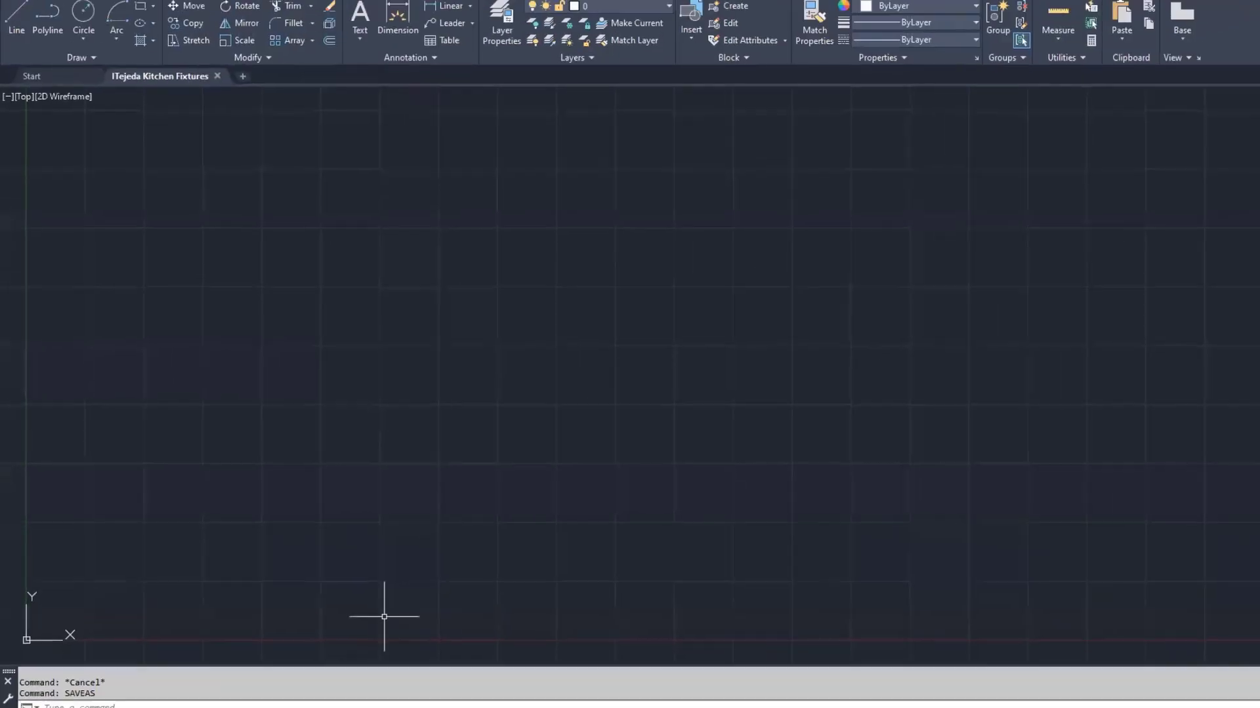
Draw a horizontal line 2'6" long from the origin (0,0) along the positive X direction, with Ortho mode turned on
{"action": "mouse_move", "coordinate": [393, 448]}
{"action": "middle_mouse_down"}
{"action": "mouse_move", "coordinate": [568, 388]}
{"action": "mouse_move", "coordinate": [846, 210]}
{"action": "middle_mouse_up"}
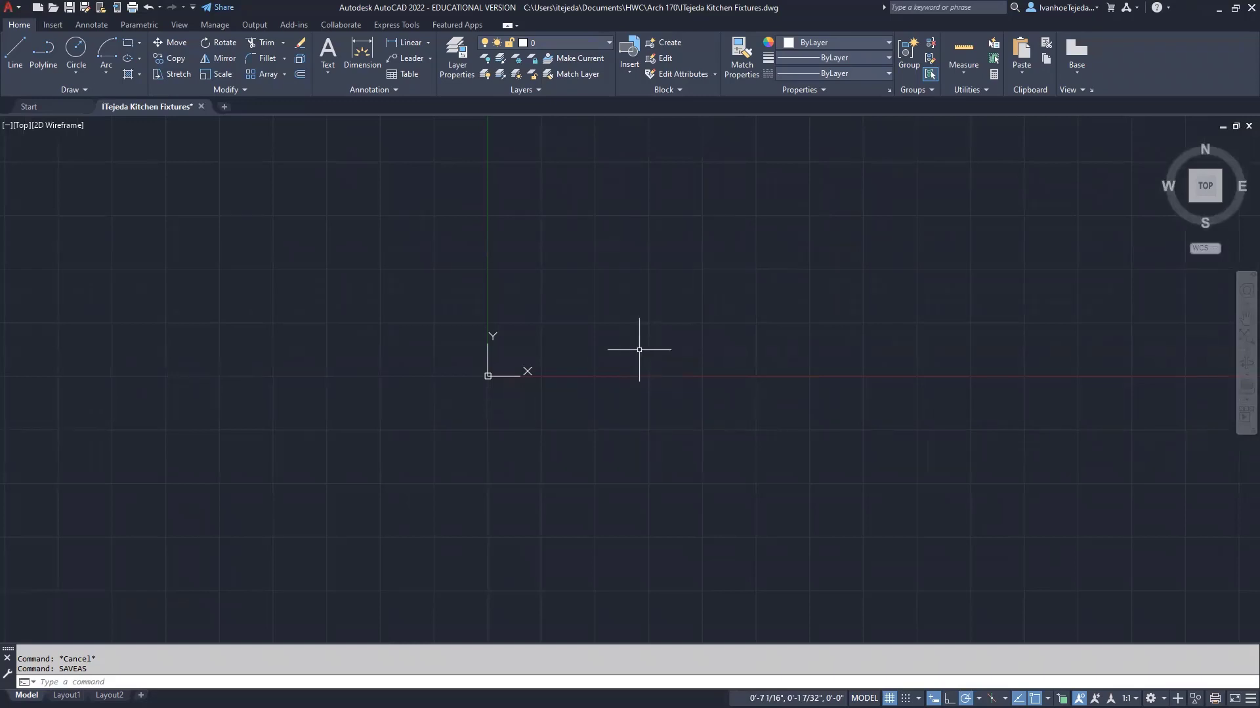
{"action": "type", "text": "L"}
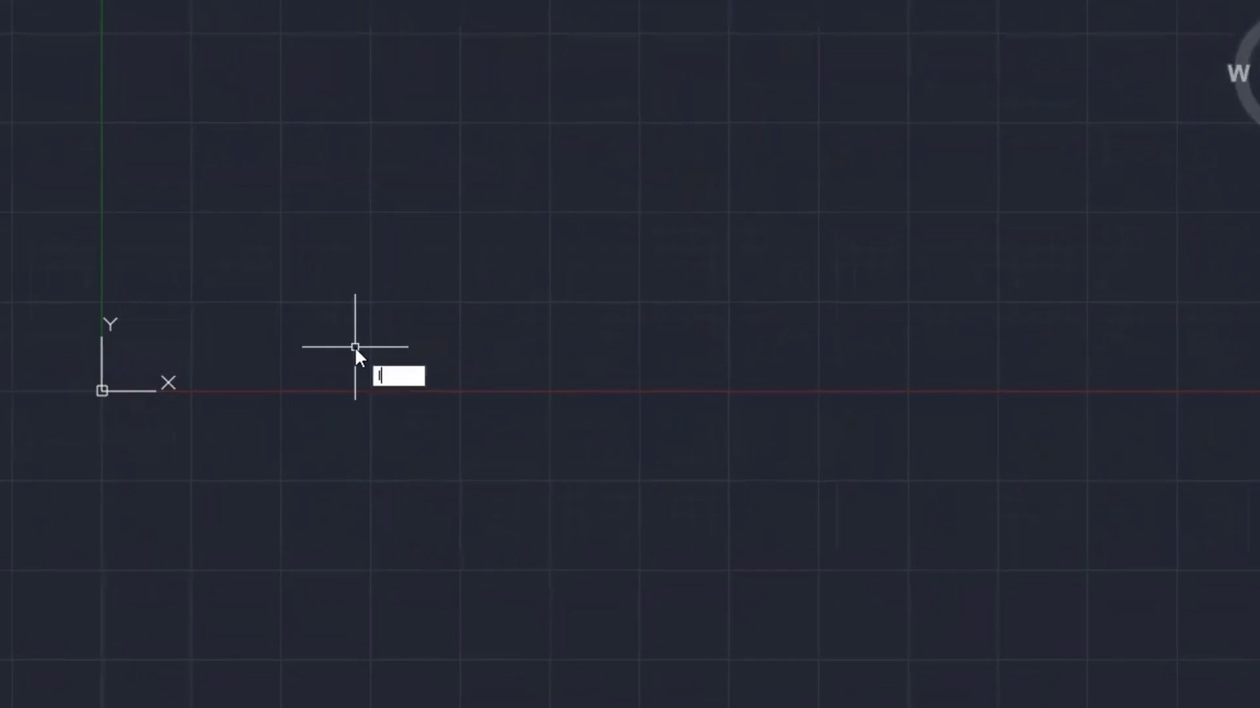
{"action": "key", "text": "Return"}
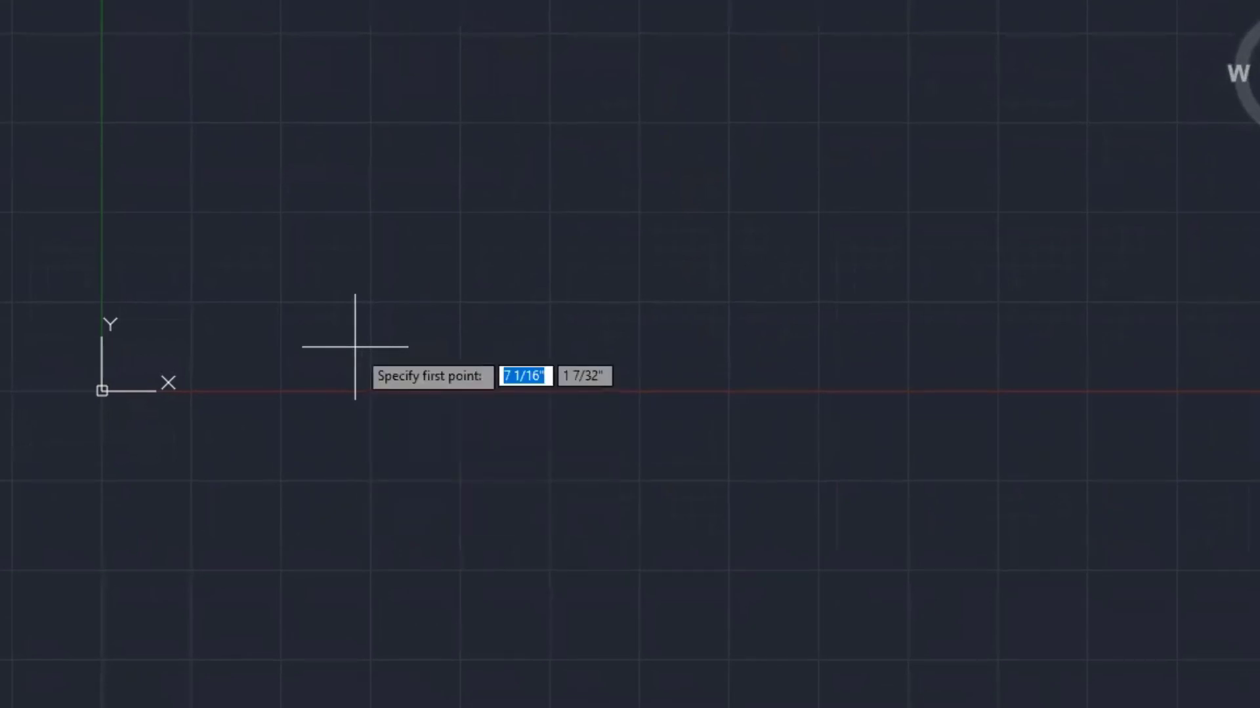
{"action": "type", "text": "0"}
{"action": "key", "text": "Tab"}
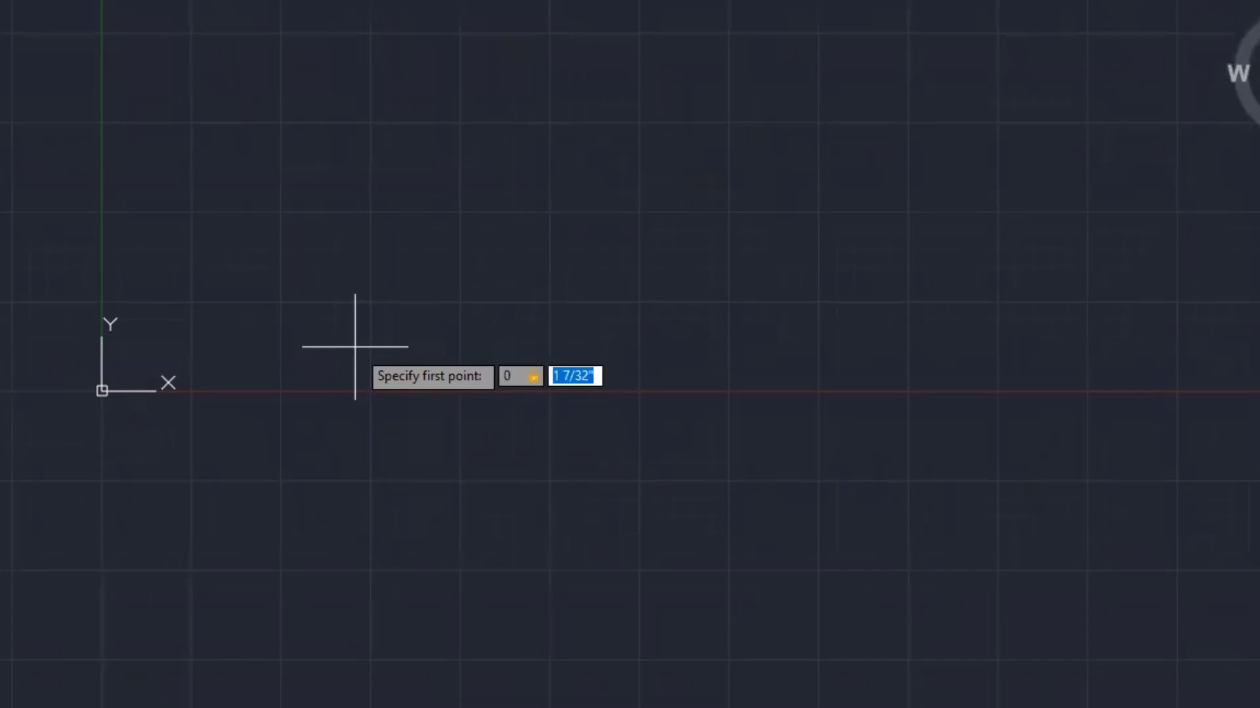
{"action": "type", "text": "0"}
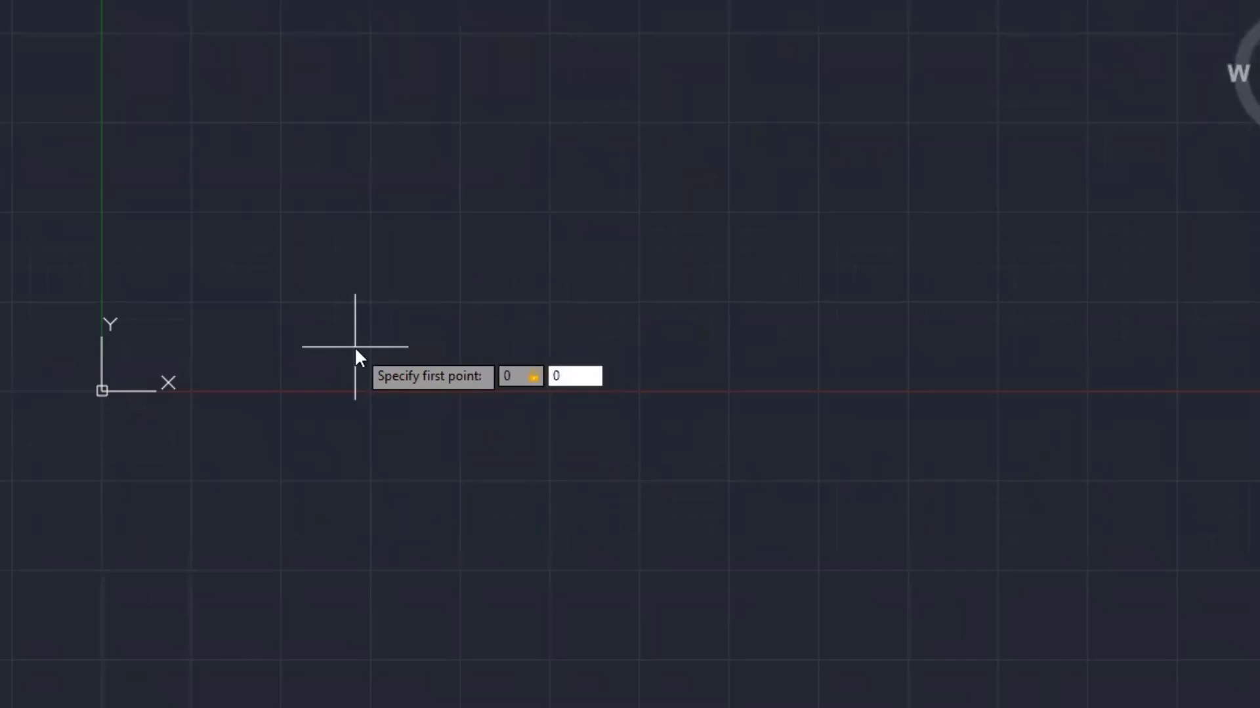
{"action": "key", "text": "Return"}
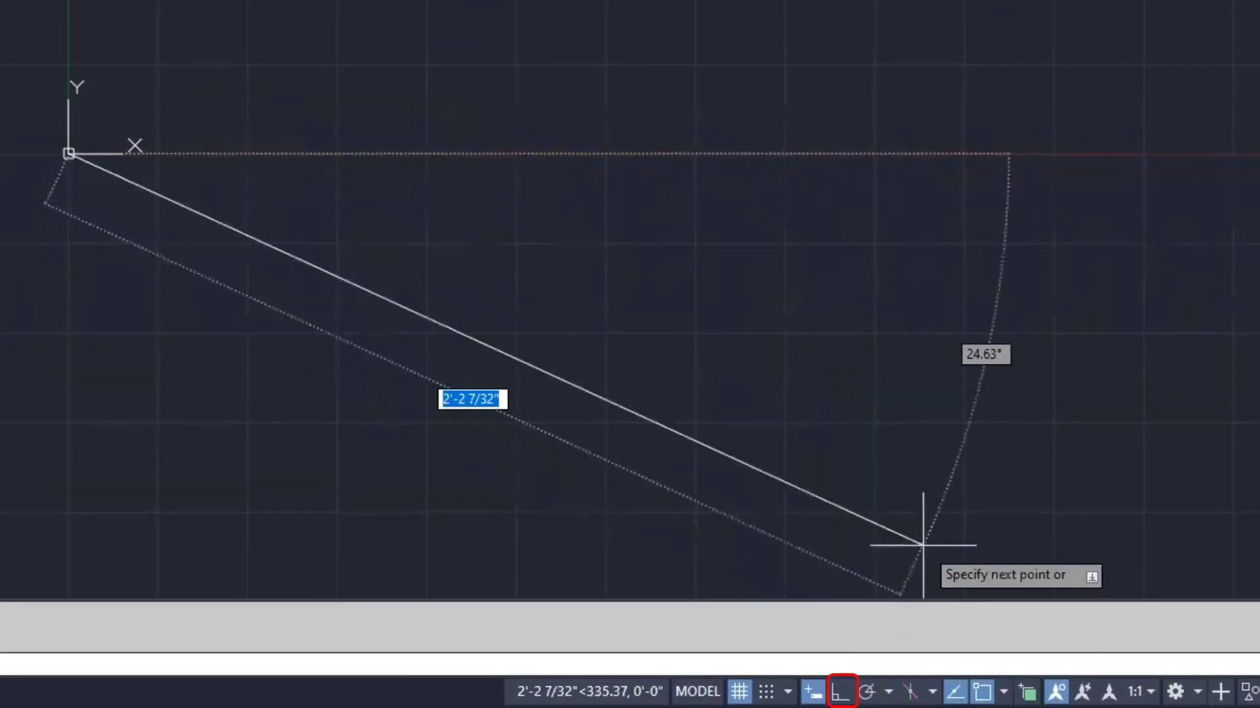
{"action": "left_click", "coordinate": [840, 692]}
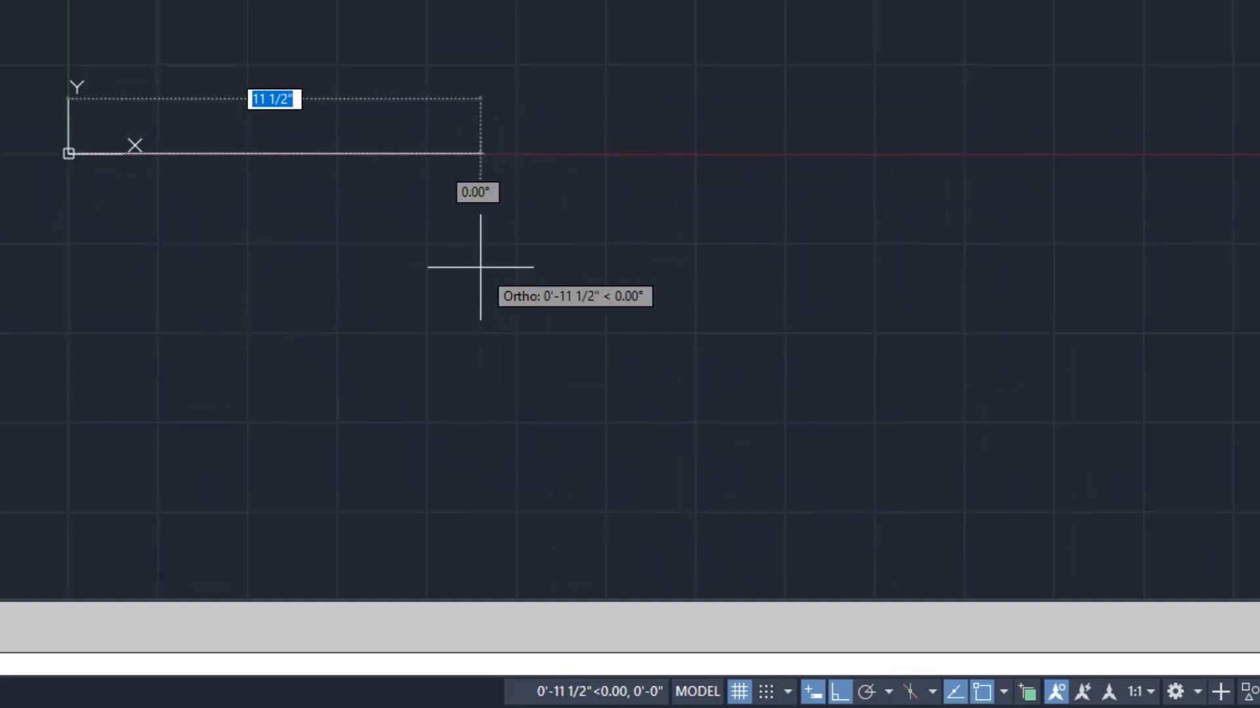
{"action": "type", "text": "2'6"}
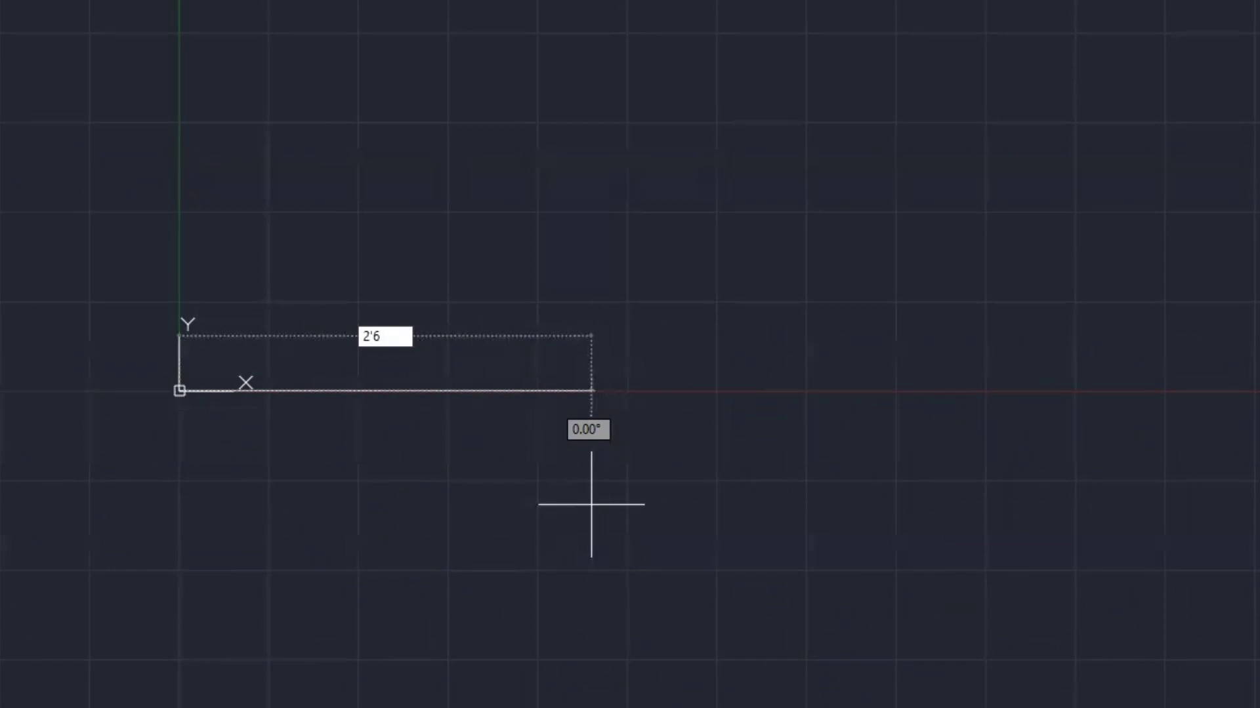
{"action": "key", "text": "Return"}
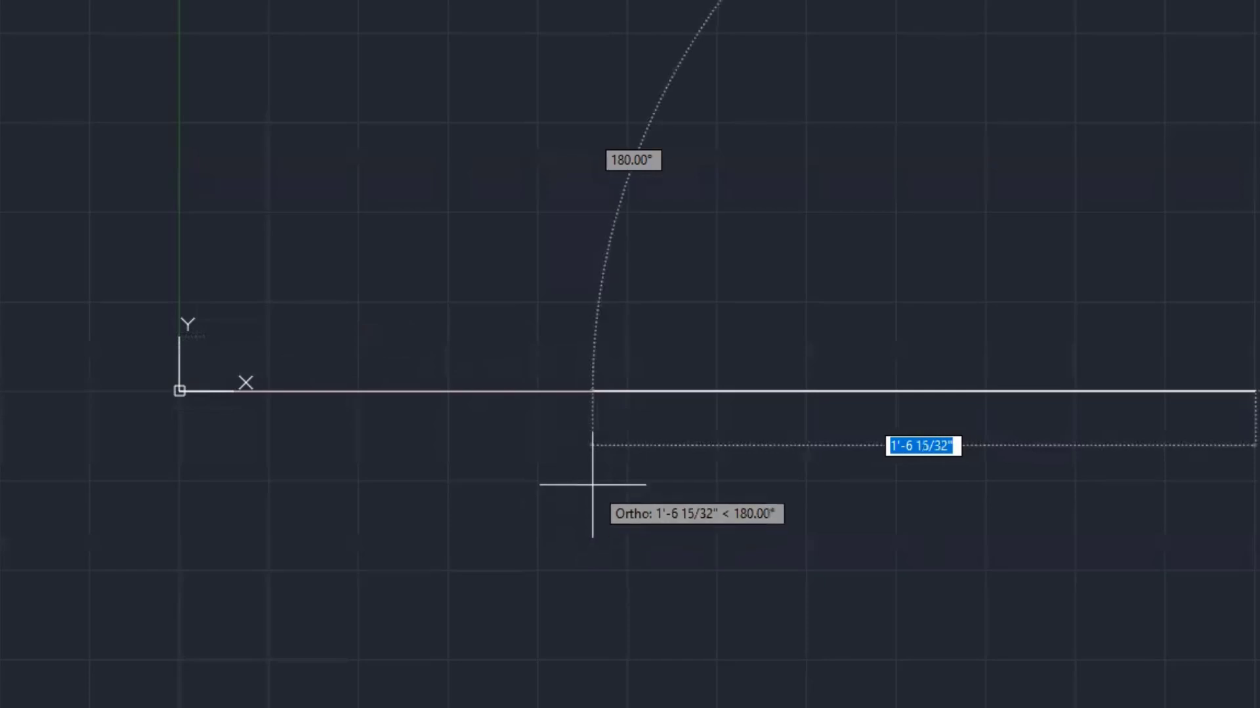
Continue the line straight up 2'8" from the end of the base line to form the right side
{"action": "scroll", "coordinate": [592, 483], "scroll_direction": "down", "scroll_amount": 1}
{"action": "scroll", "coordinate": [592, 484], "scroll_direction": "down", "scroll_amount": 2}
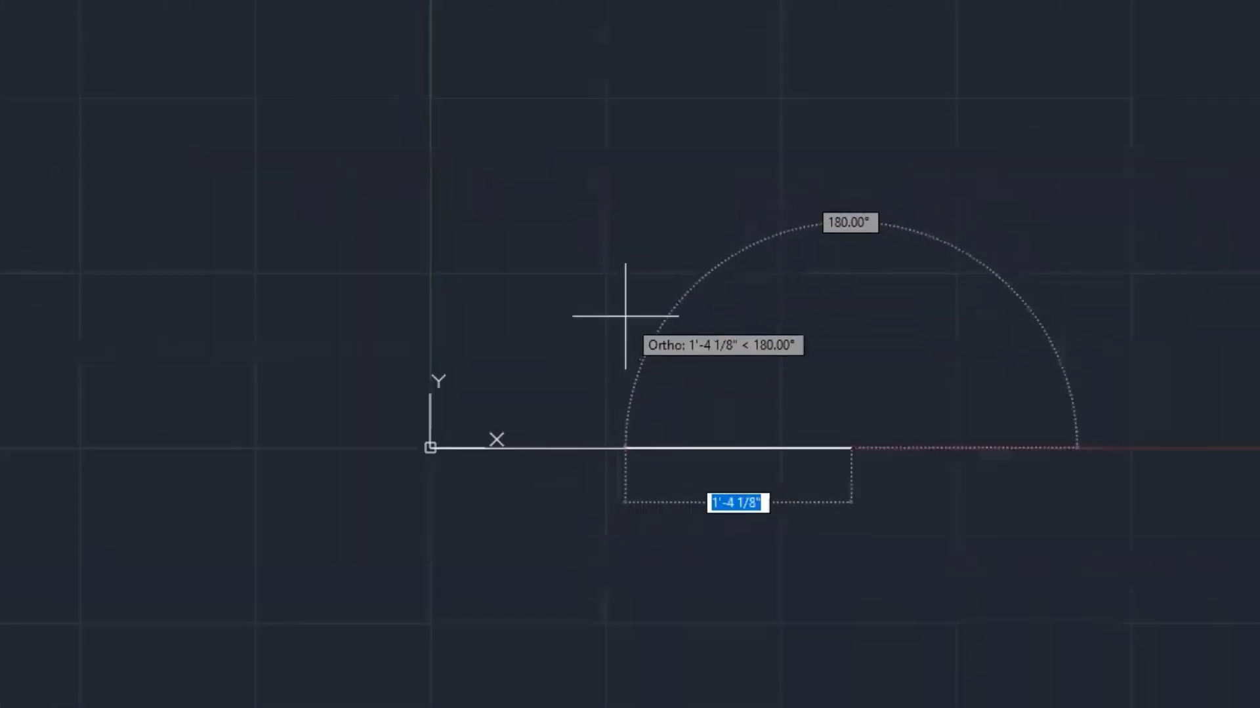
{"action": "mouse_move", "coordinate": [625, 321]}
{"action": "middle_mouse_down"}
{"action": "mouse_move", "coordinate": [519, 475]}
{"action": "mouse_move", "coordinate": [445, 527]}
{"action": "middle_mouse_up"}
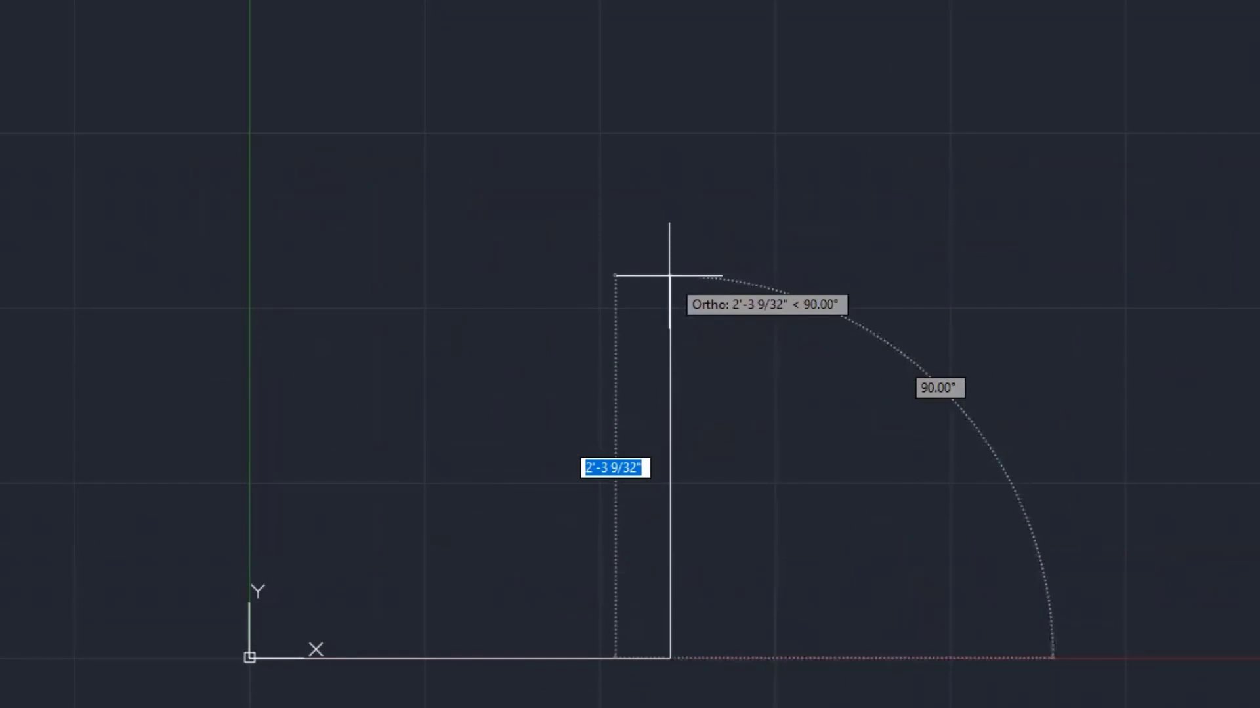
{"action": "type", "text": "2'8"}
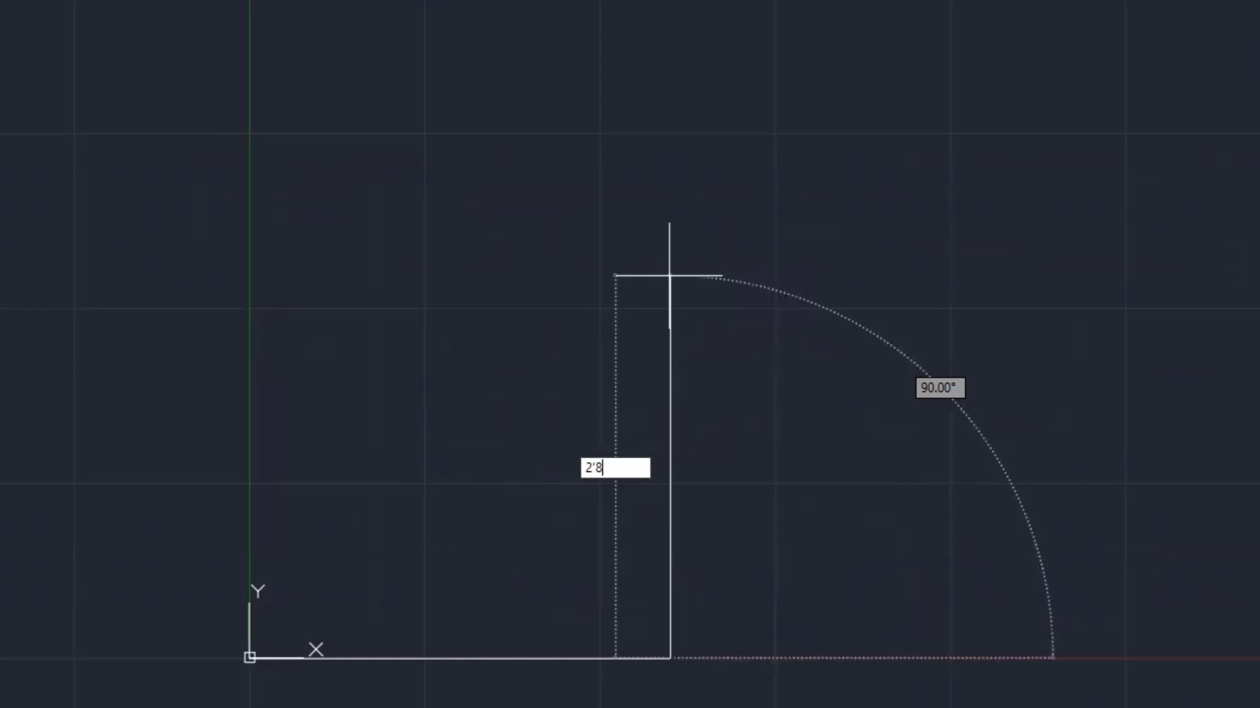
{"action": "key", "text": "Return"}
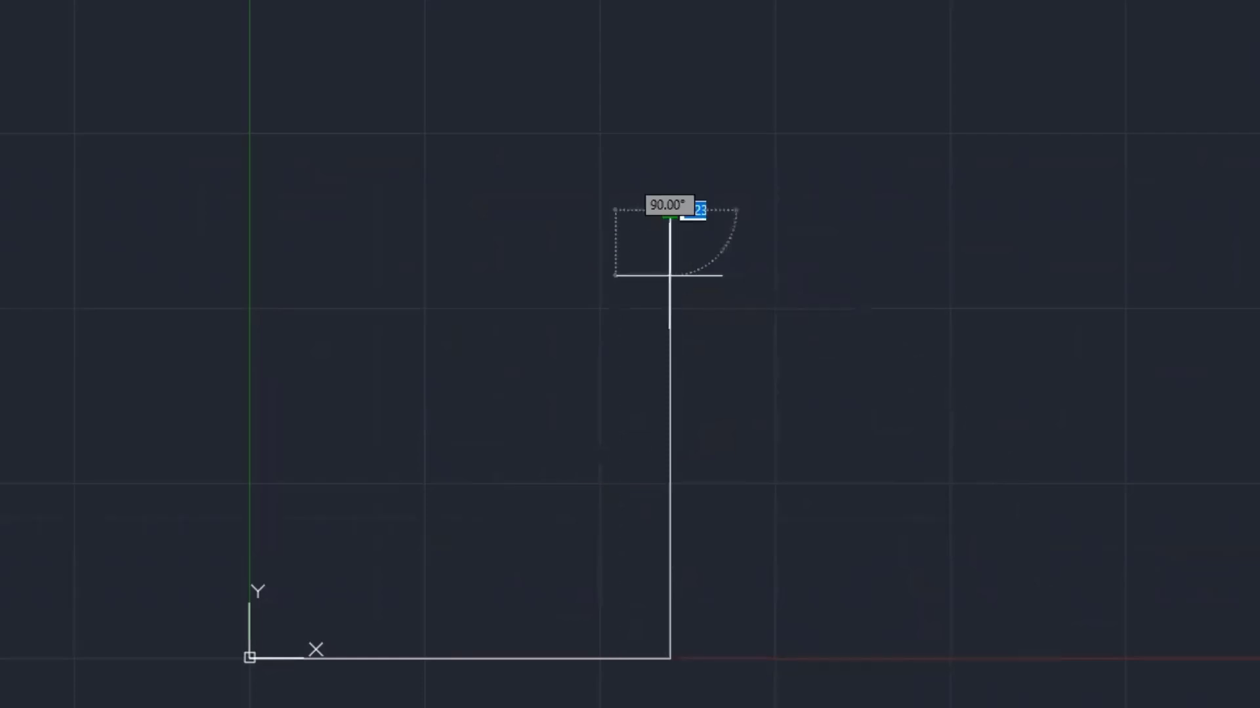
{"action": "left_click", "coordinate": [669, 211]}
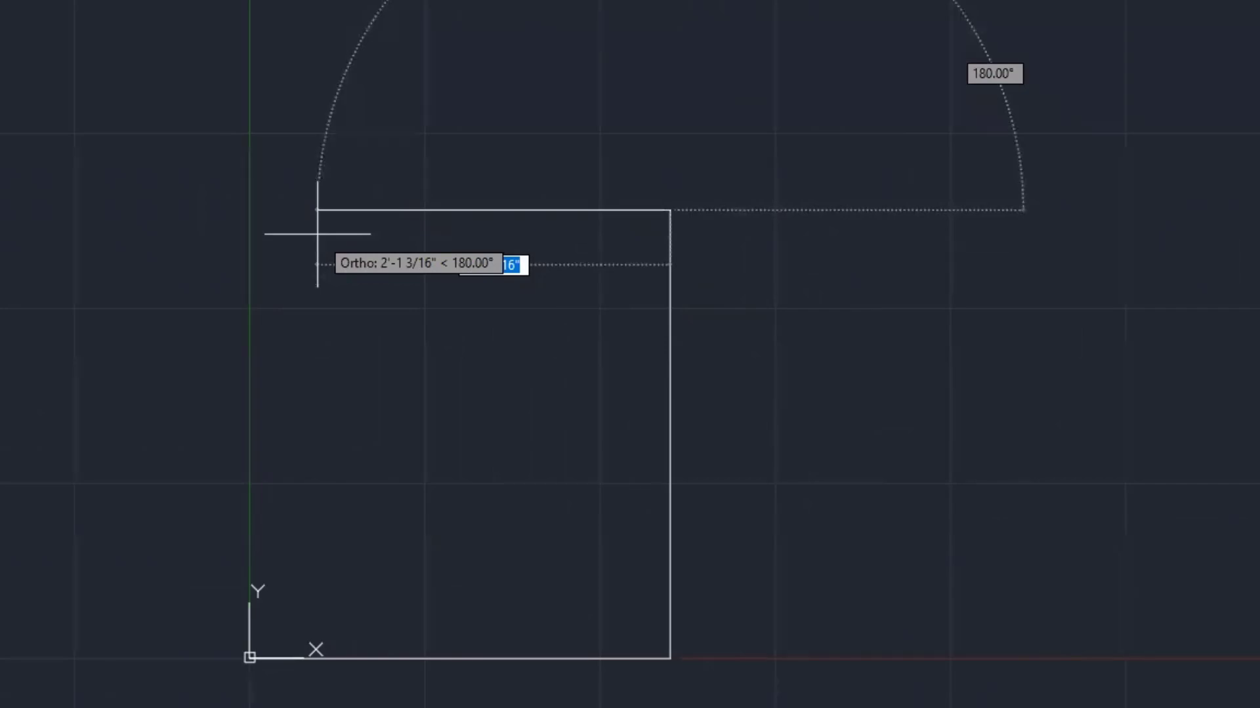
Draw the 2'6" upper edge back toward the Y axis and close the rectangle at the origin
{"action": "type", "text": "2'6"}
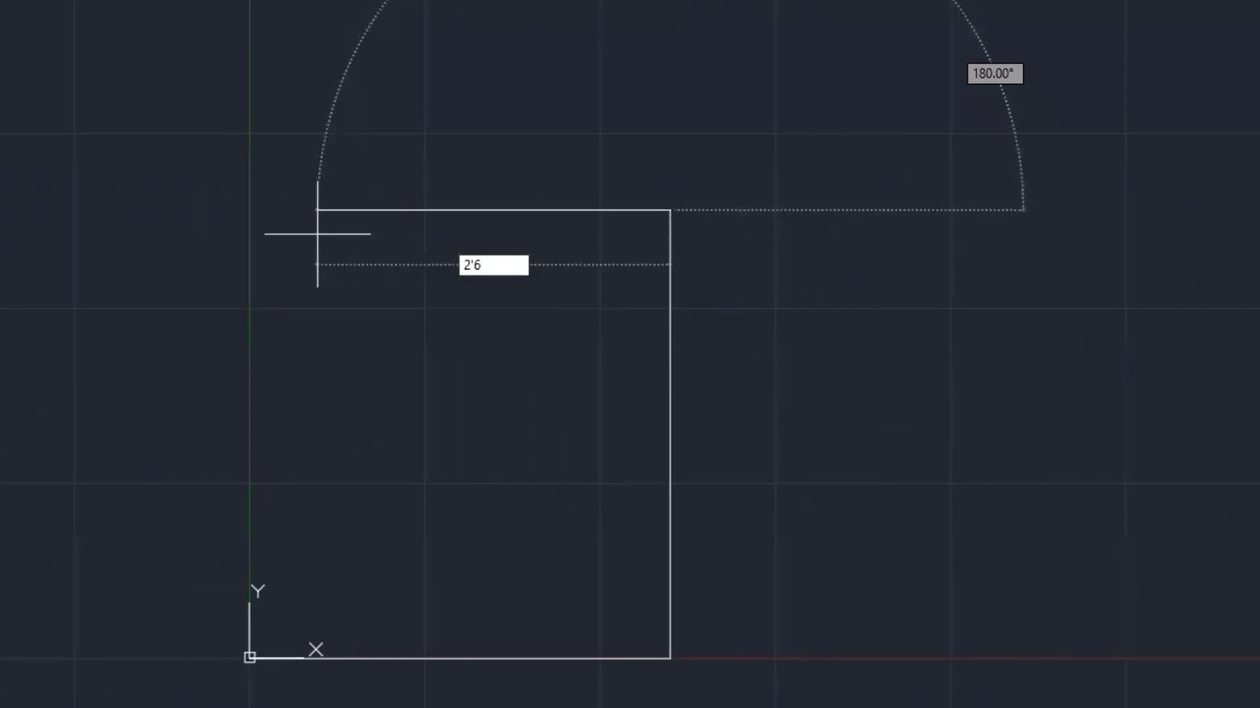
{"action": "key", "text": "Return"}
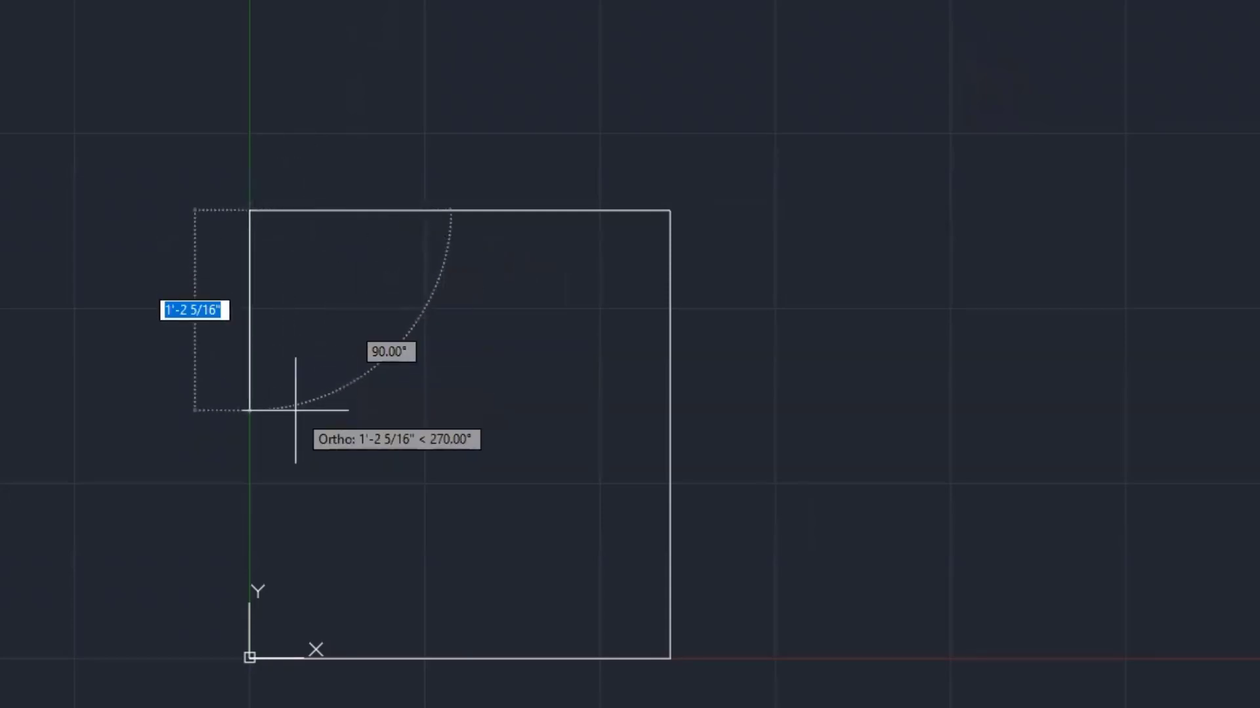
{"action": "type", "text": "c"}
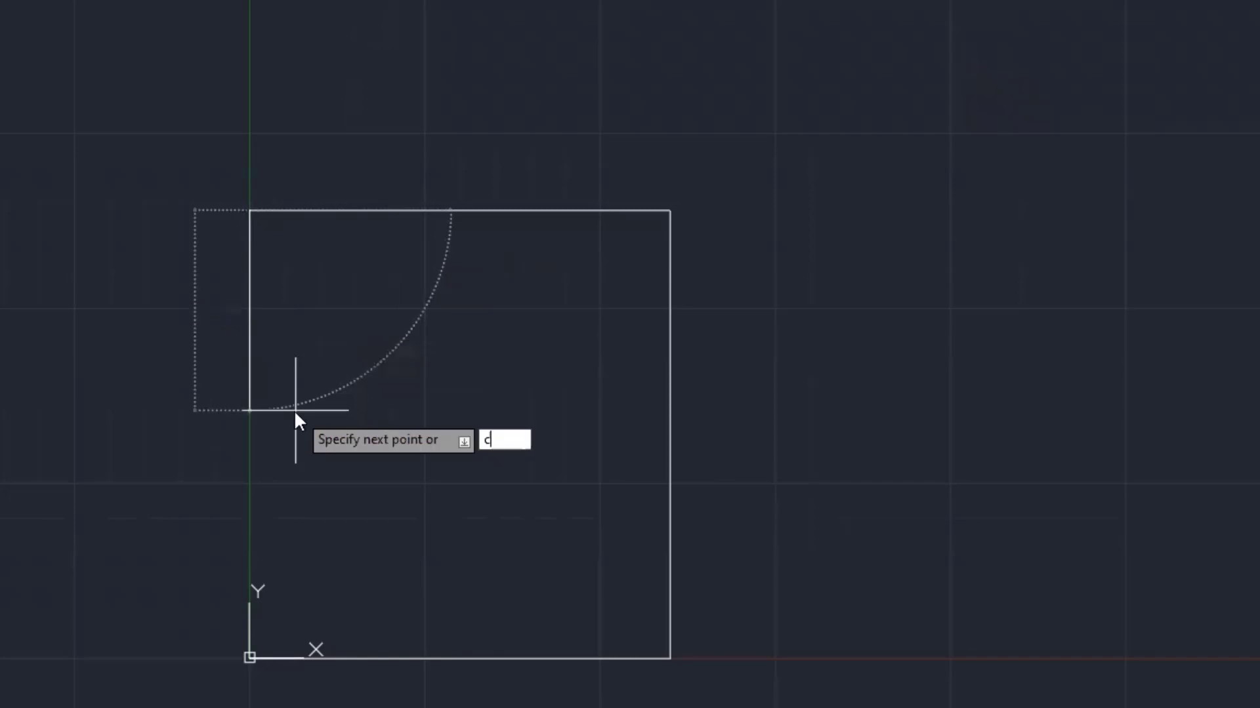
{"action": "key", "text": "Return"}
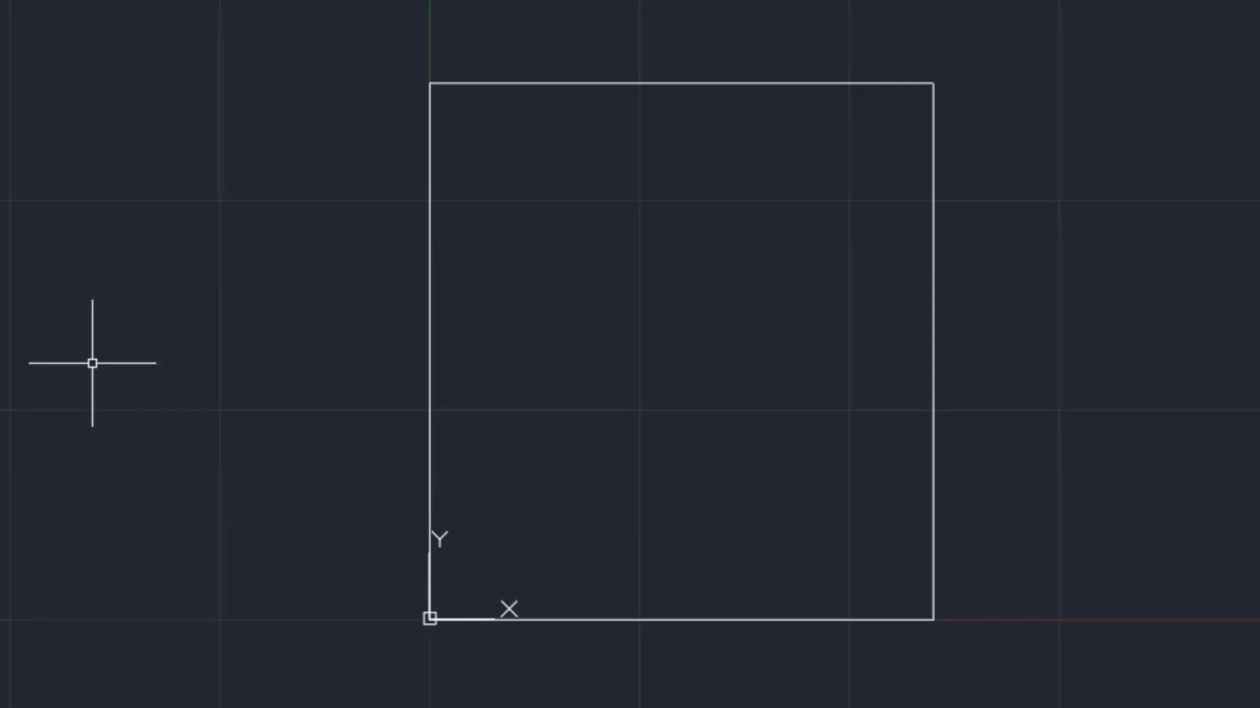
Offset the rectangle's lower edge 2.5" upward into the outline
{"action": "type", "text": "o"}
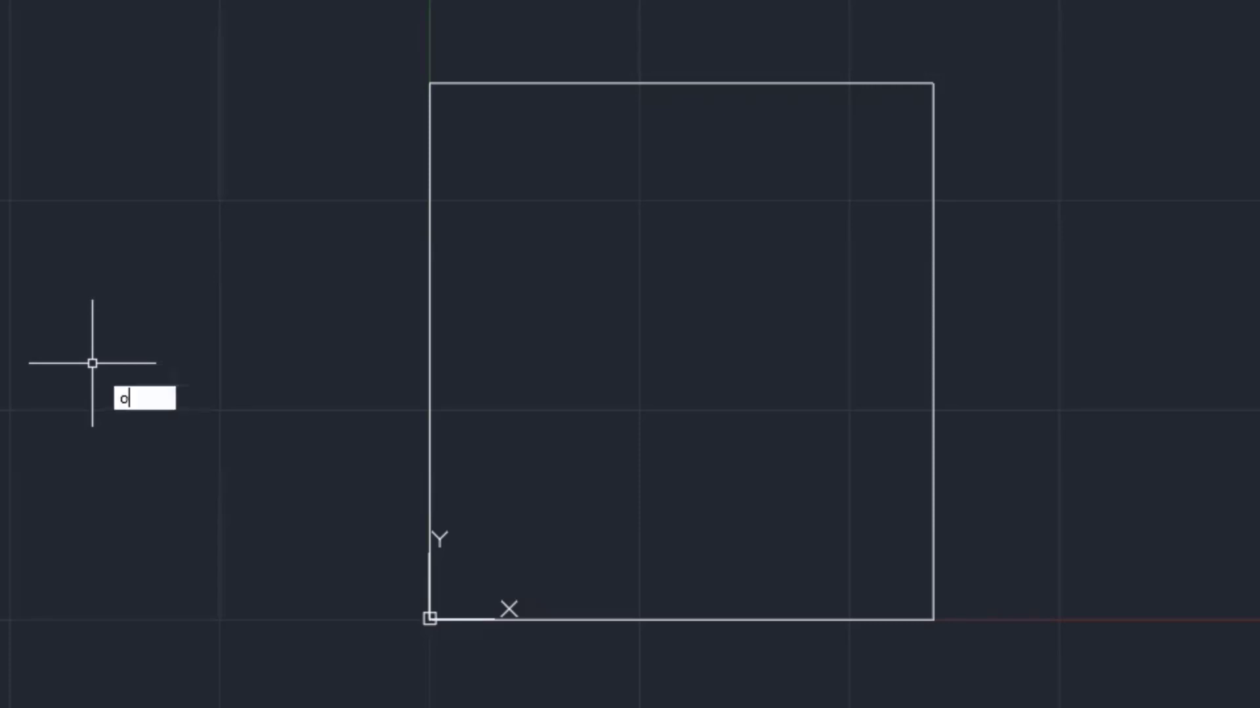
{"action": "key", "text": "Return"}
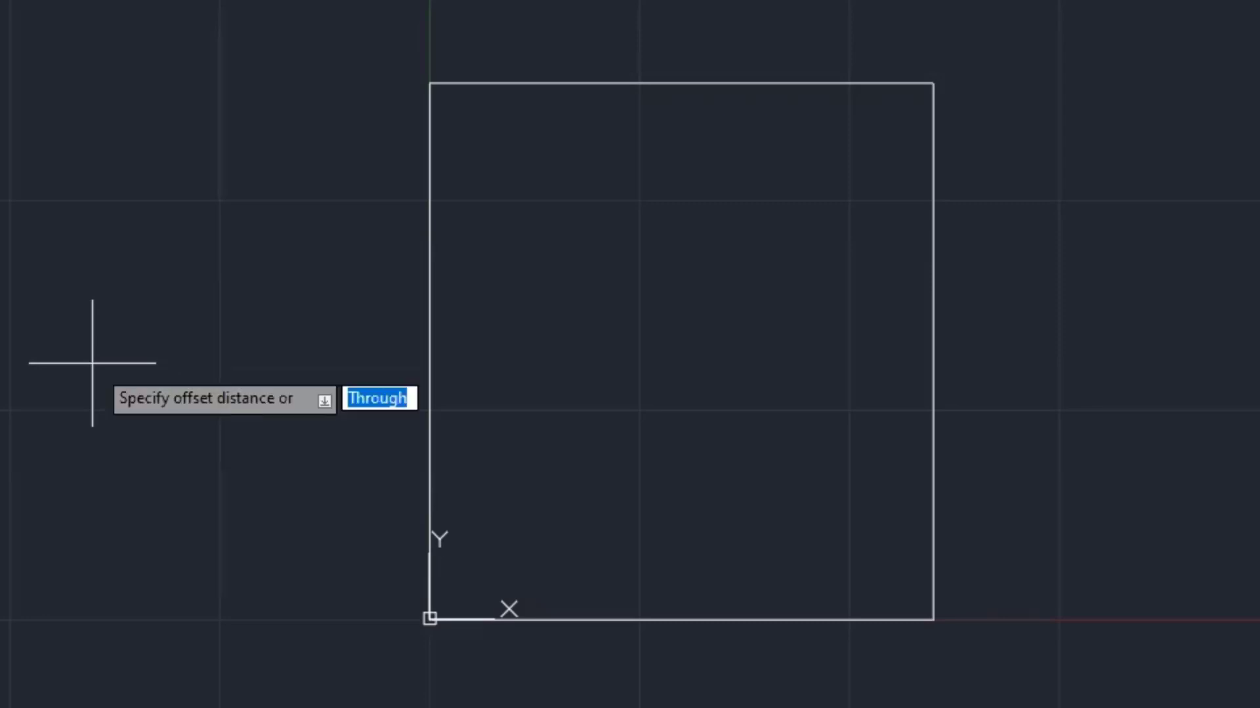
{"action": "type", "text": "2.5"}
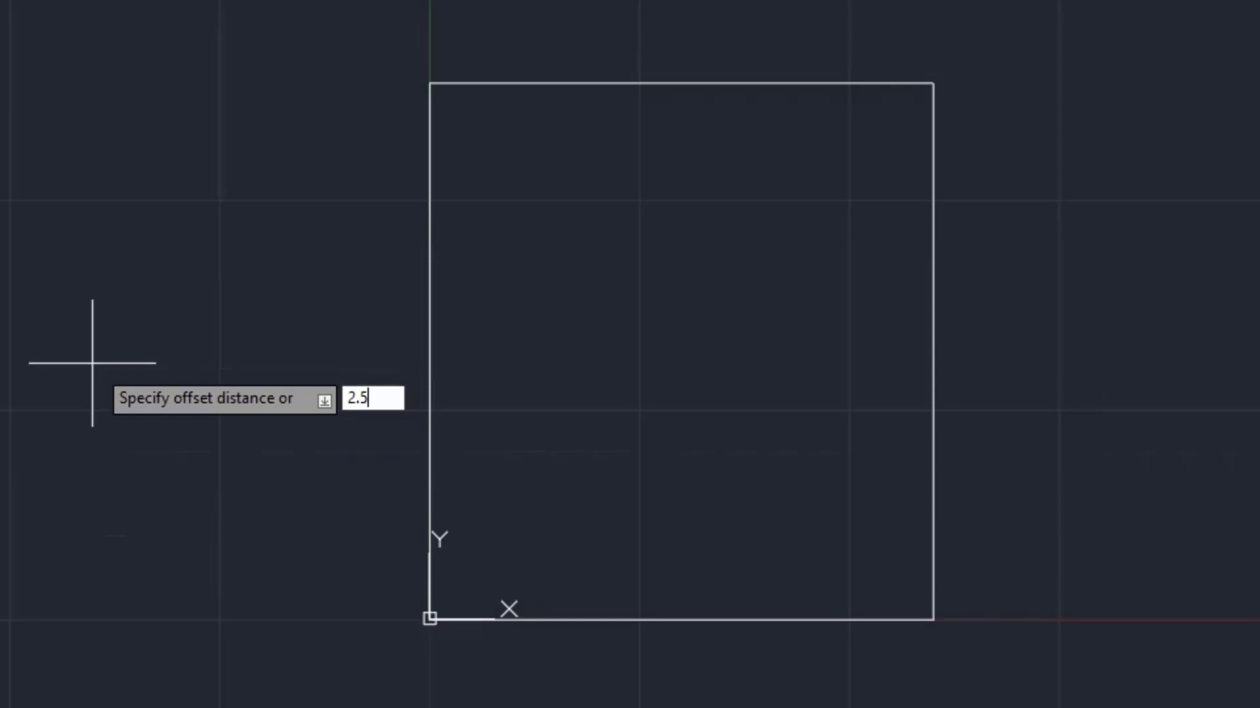
{"action": "key", "text": "Return"}
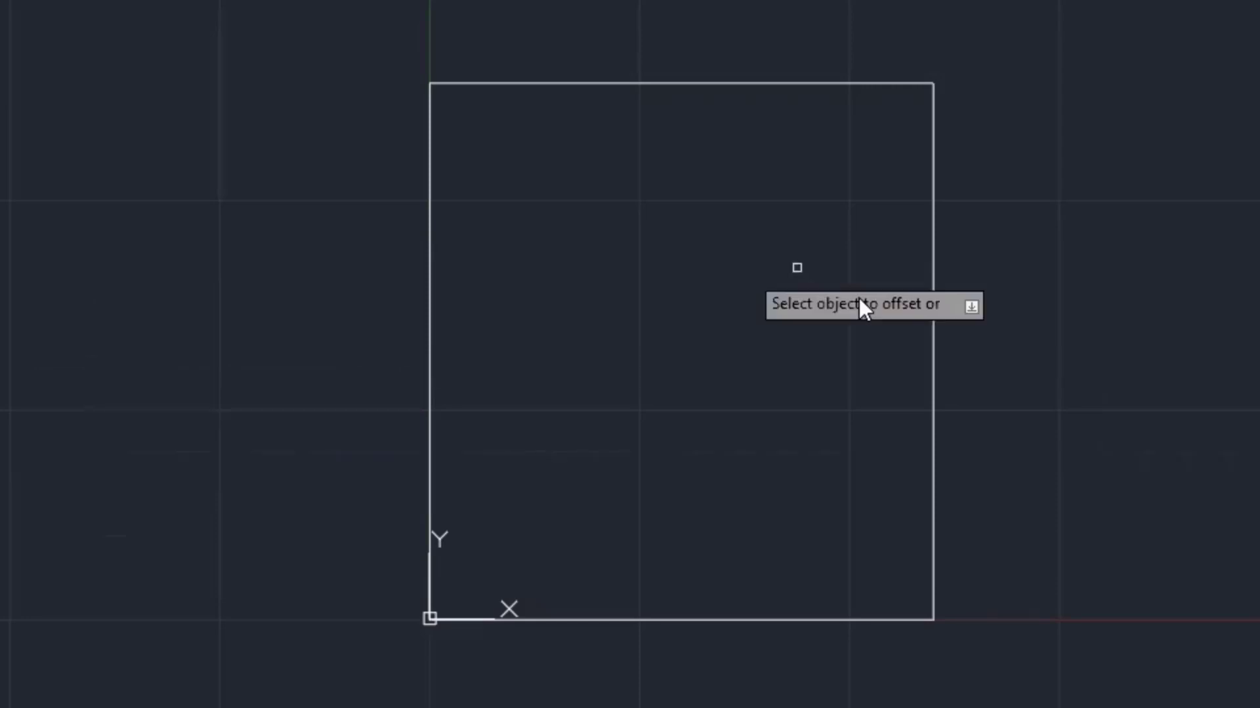
{"action": "left_click", "coordinate": [712, 620]}
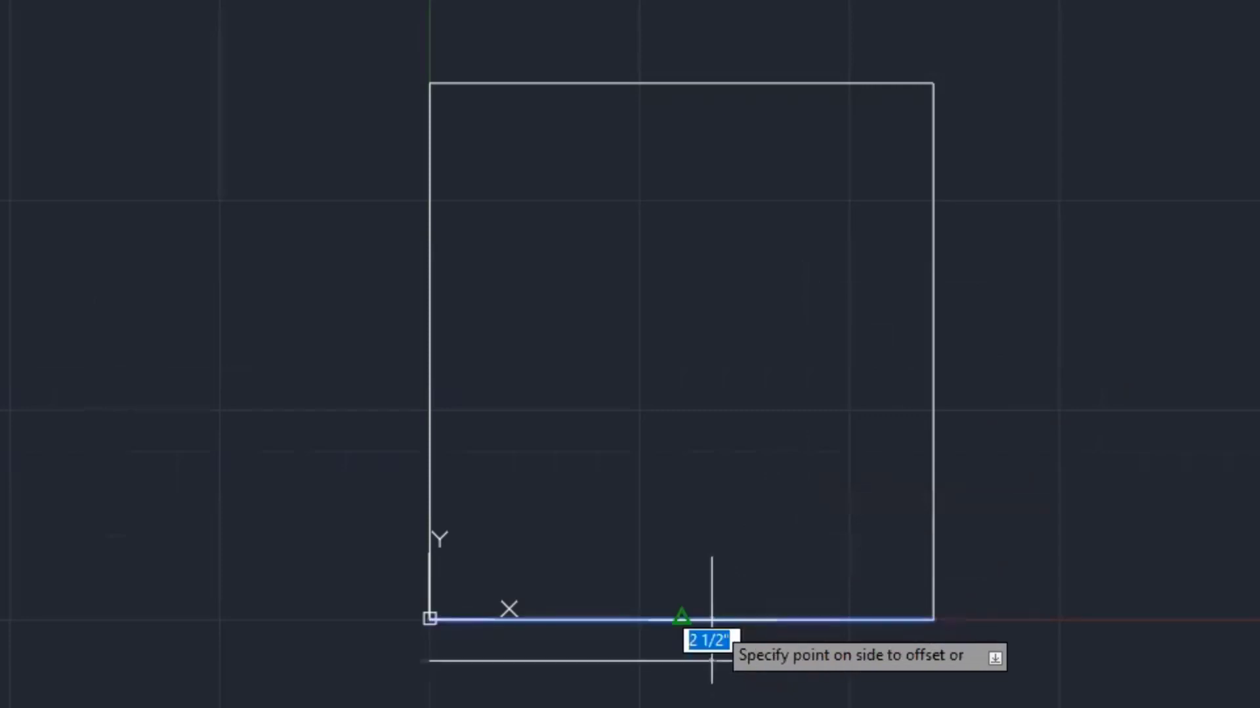
{"action": "left_click", "coordinate": [701, 484]}
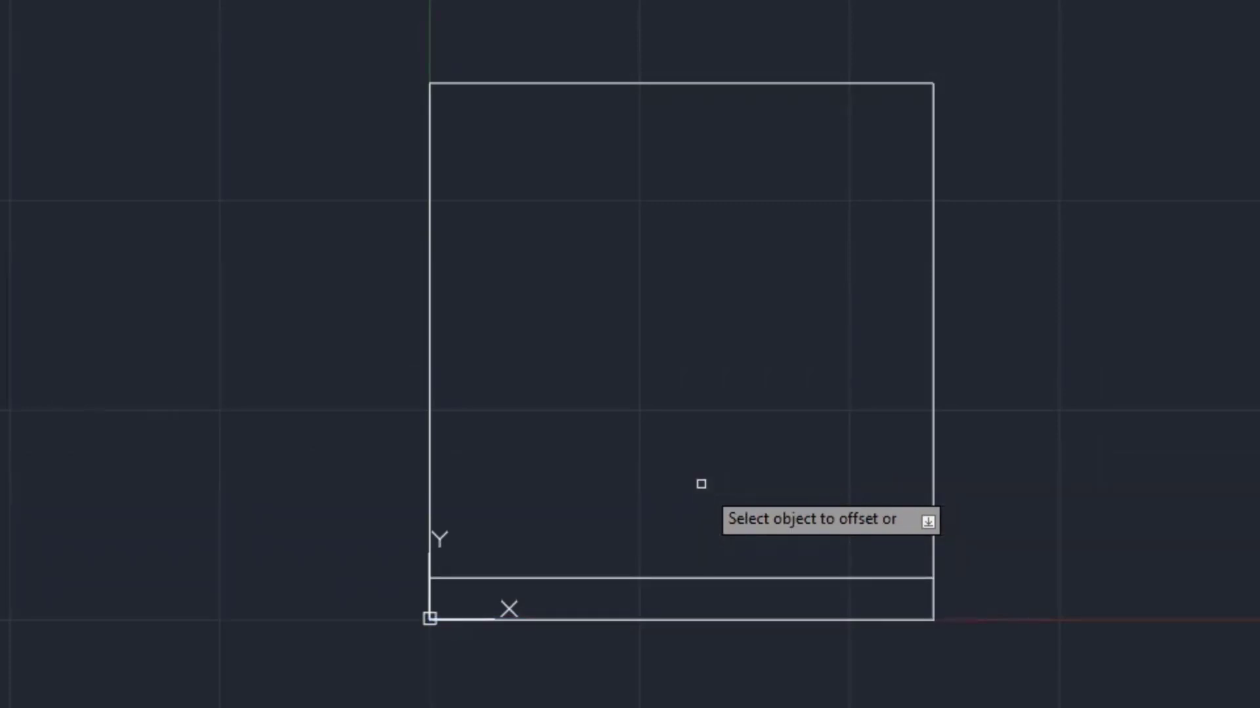
{"action": "key", "text": "Escape"}
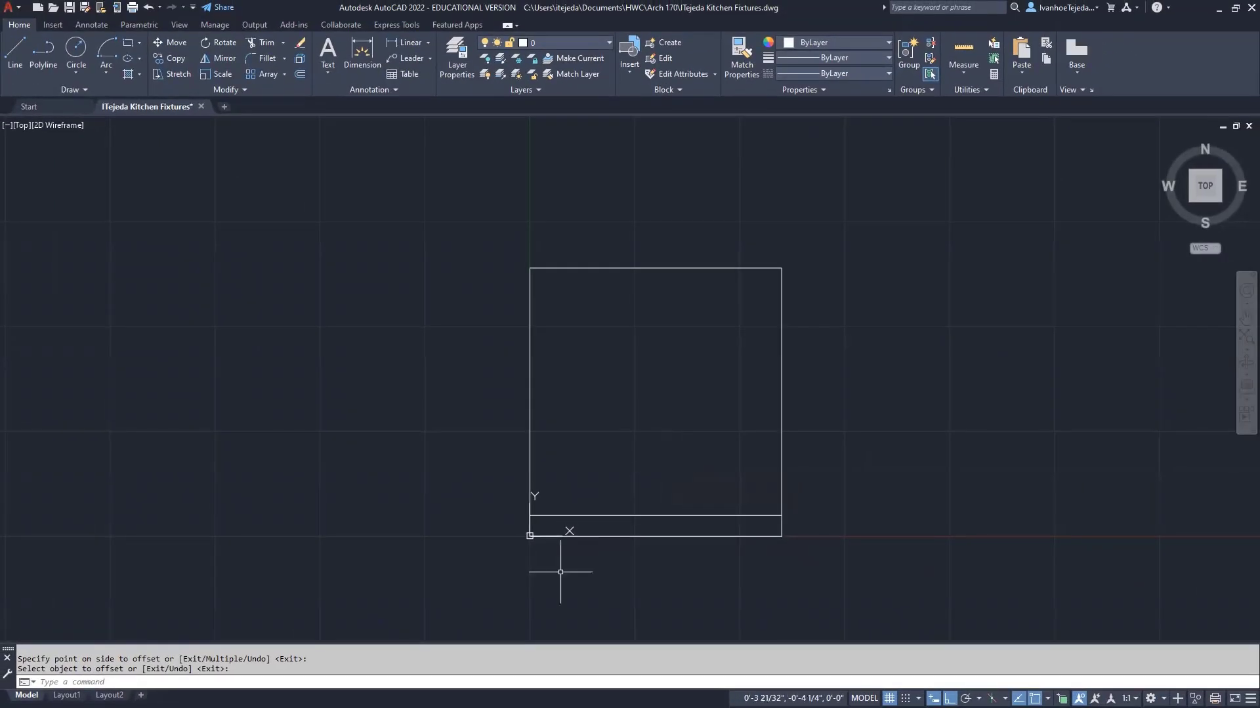
Draw a 2'6" horizontal base line for a second fixture, aligned with the first rectangle's base and spaced away along positive X
{"action": "key", "text": "alt+Tab"}
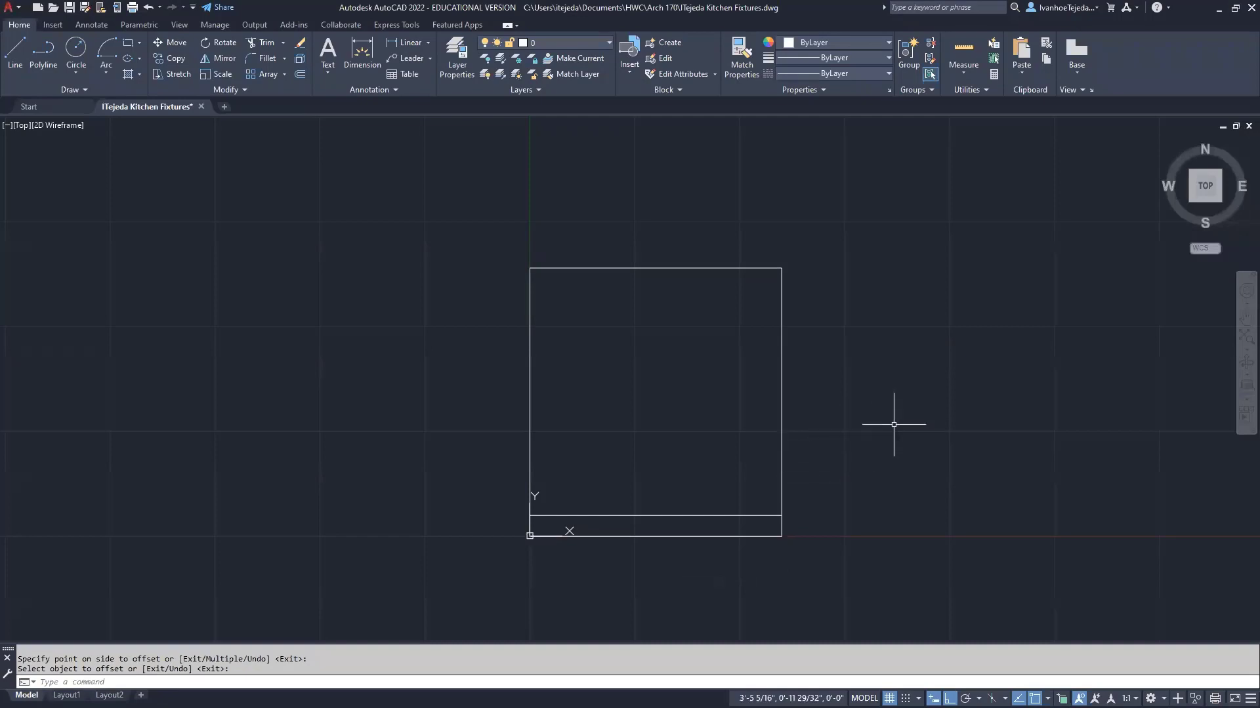
{"action": "mouse_move", "coordinate": [951, 411]}
{"action": "middle_mouse_down"}
{"action": "mouse_move", "coordinate": [646, 374]}
{"action": "mouse_move", "coordinate": [545, 385]}
{"action": "middle_mouse_up"}
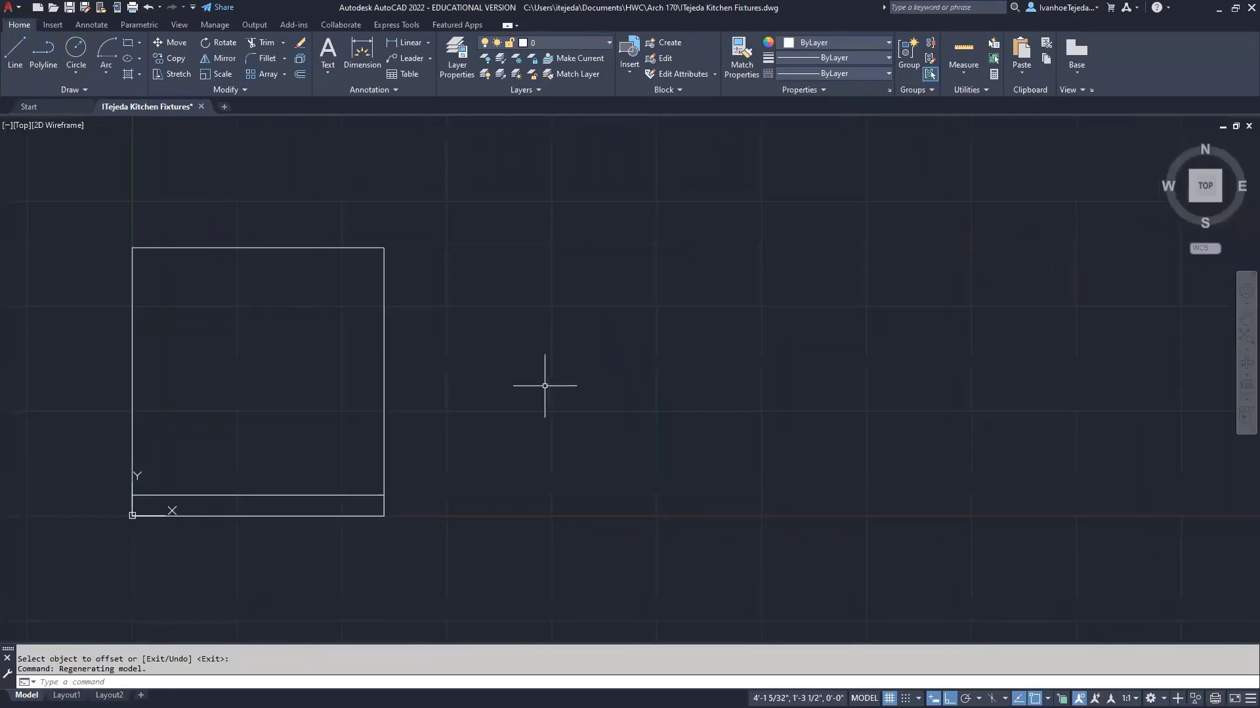
{"action": "type", "text": "L"}
{"action": "key", "text": "Return"}
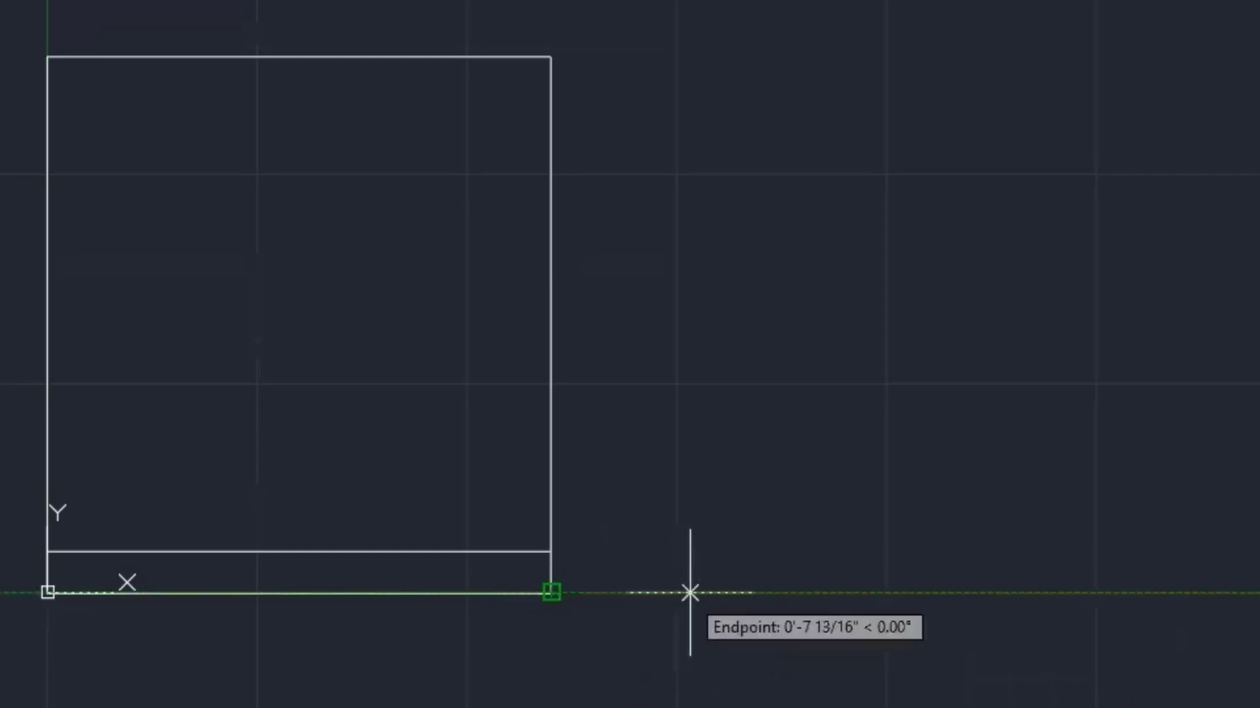
{"action": "left_click", "coordinate": [889, 594]}
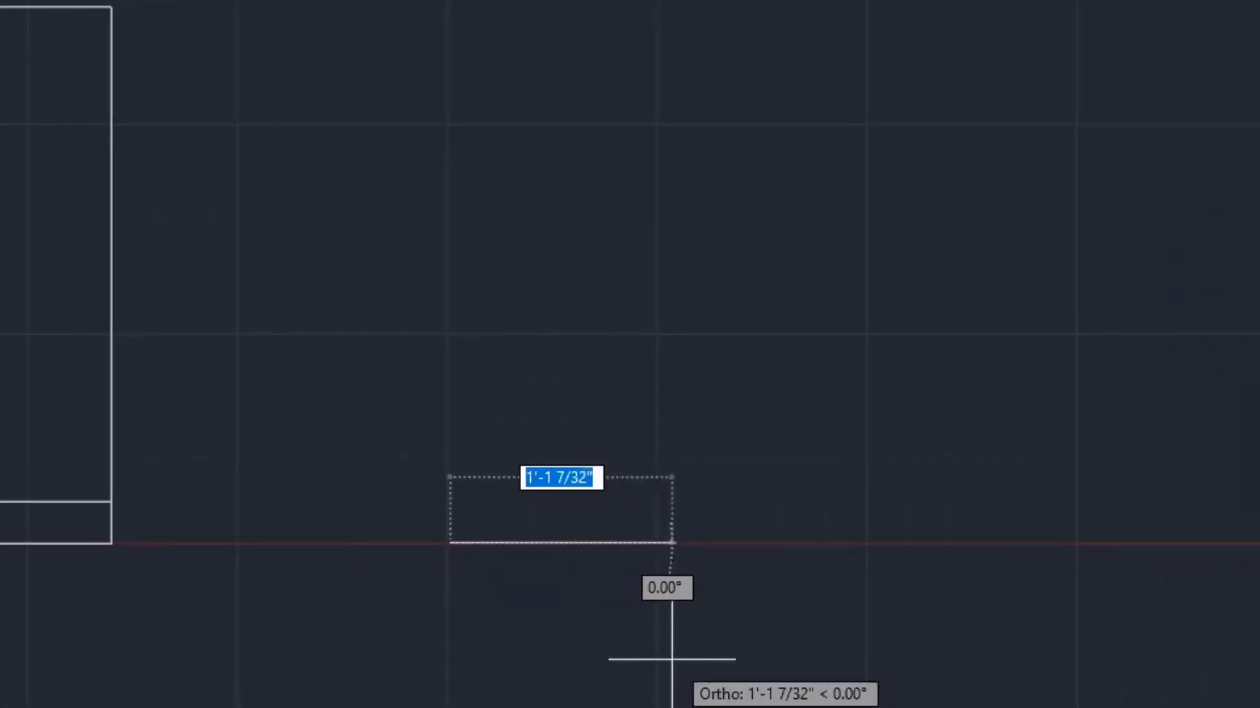
{"action": "type", "text": "2'6"}
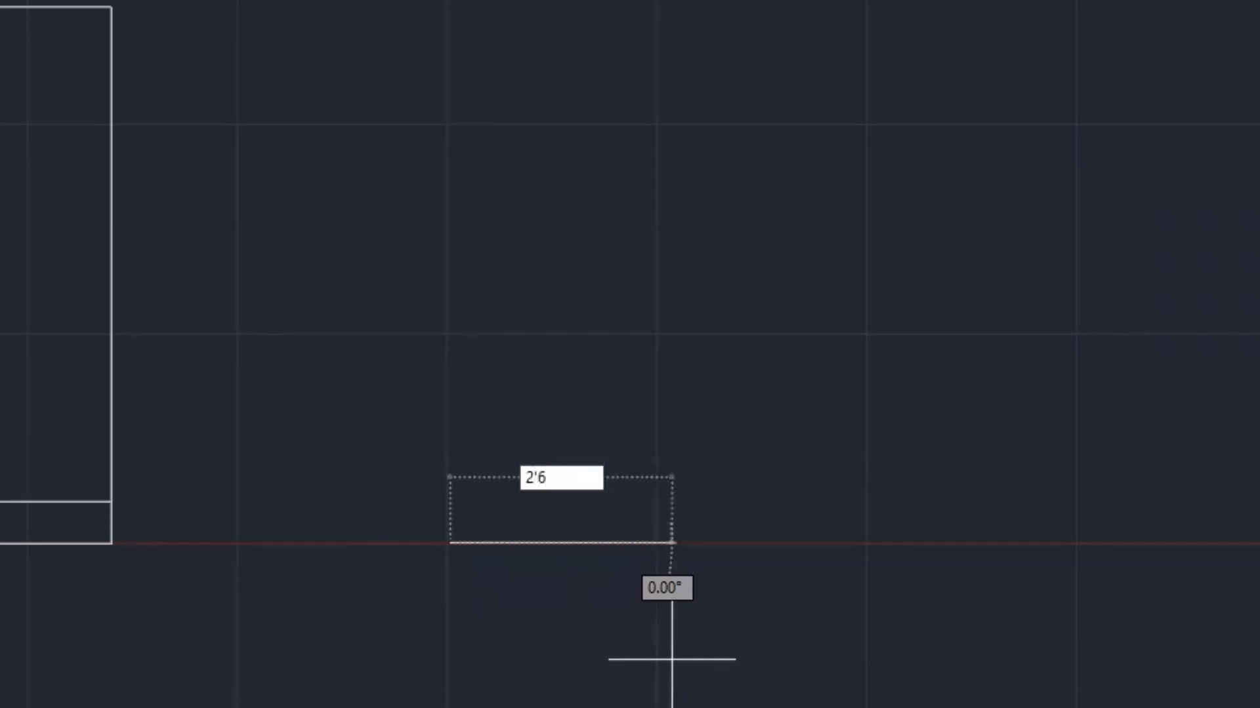
{"action": "key", "text": "Return"}
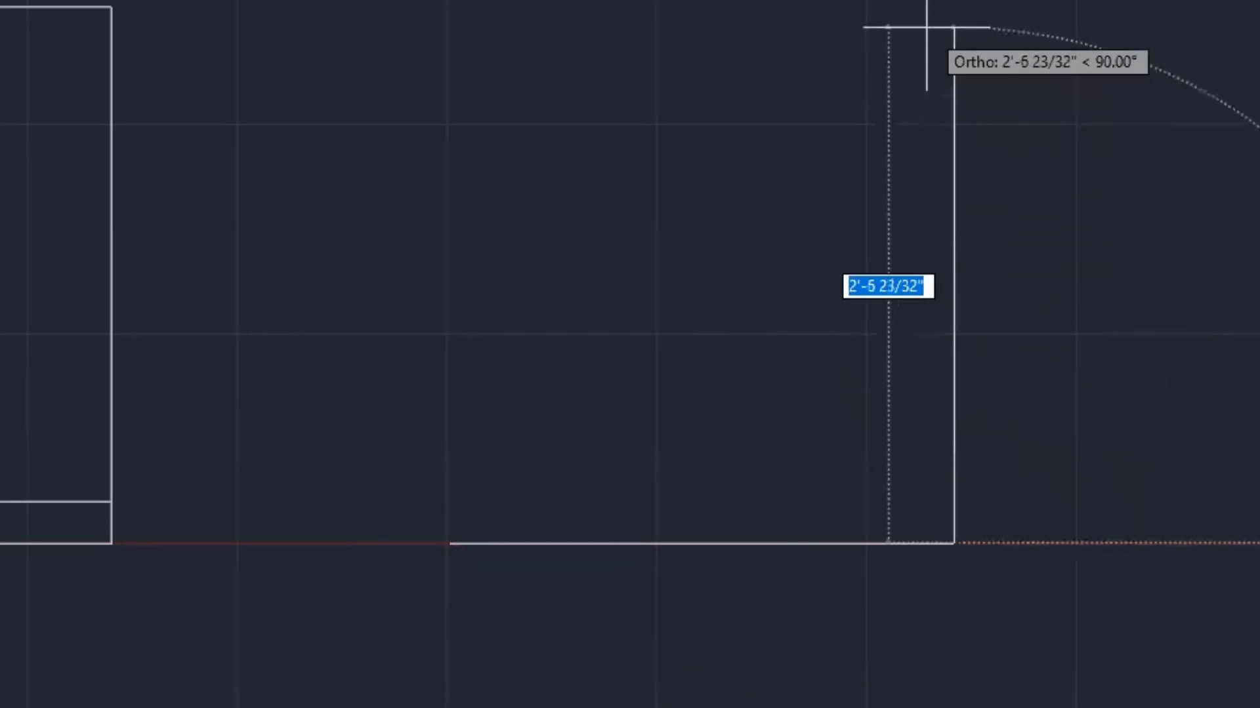
Draw the right side 2'4" upward, run the upper edge back level with the base line's start, and close the rectangle
{"action": "type", "text": "2'4"}
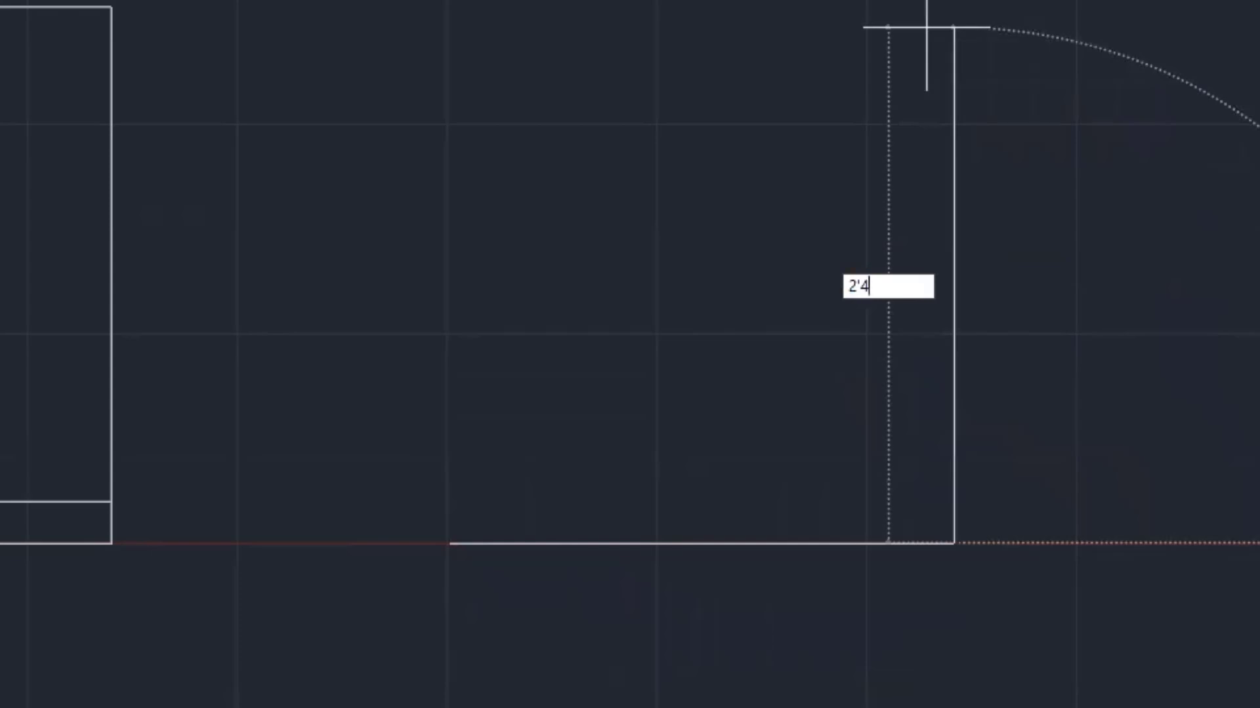
{"action": "key", "text": "Return"}
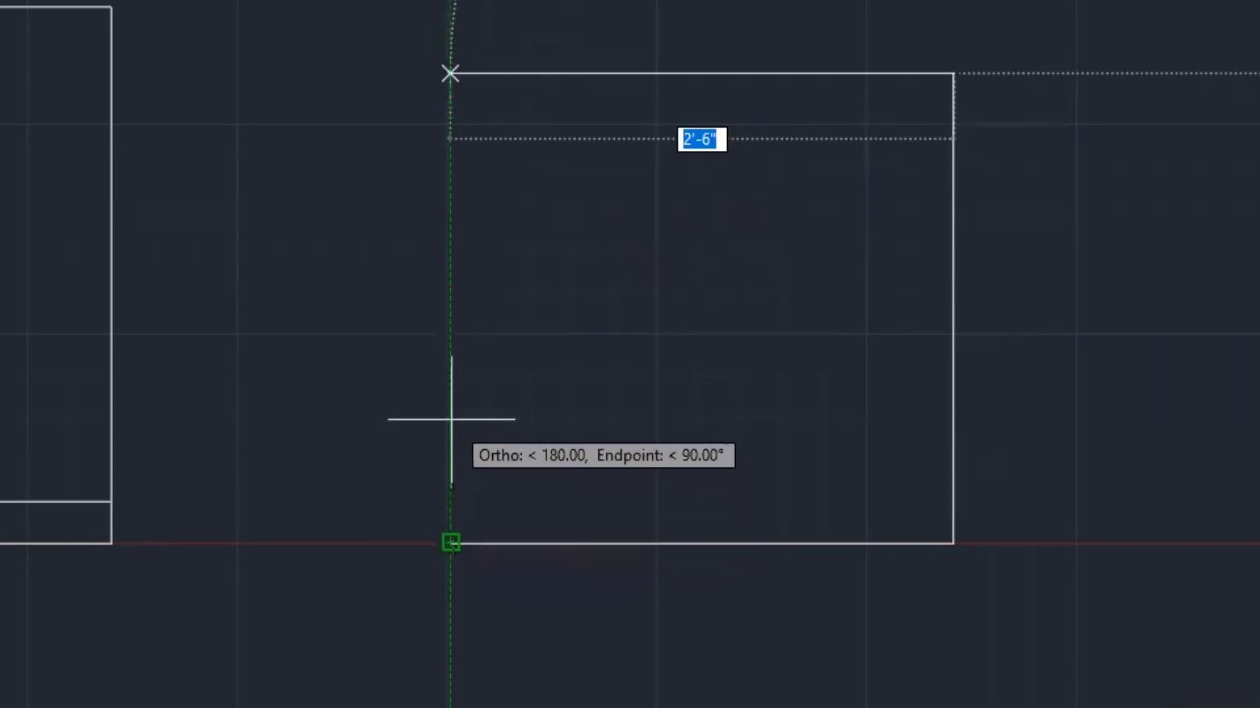
{"action": "left_click", "coordinate": [451, 186]}
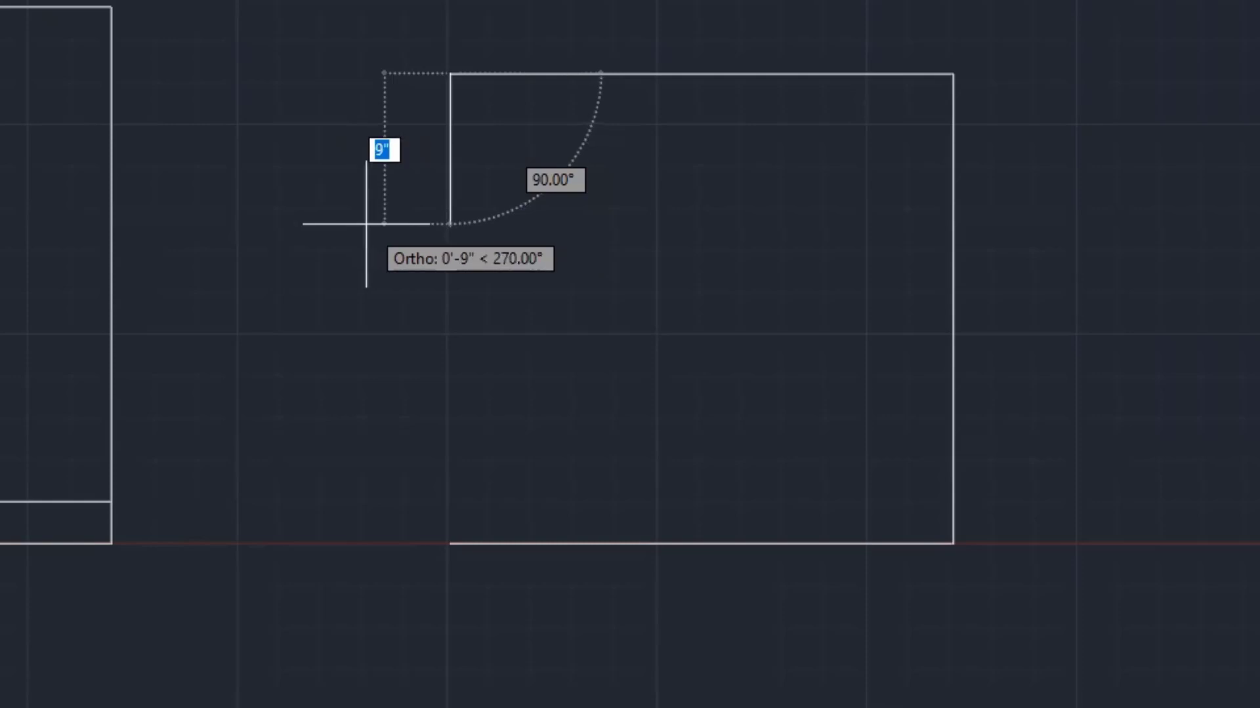
{"action": "type", "text": "c"}
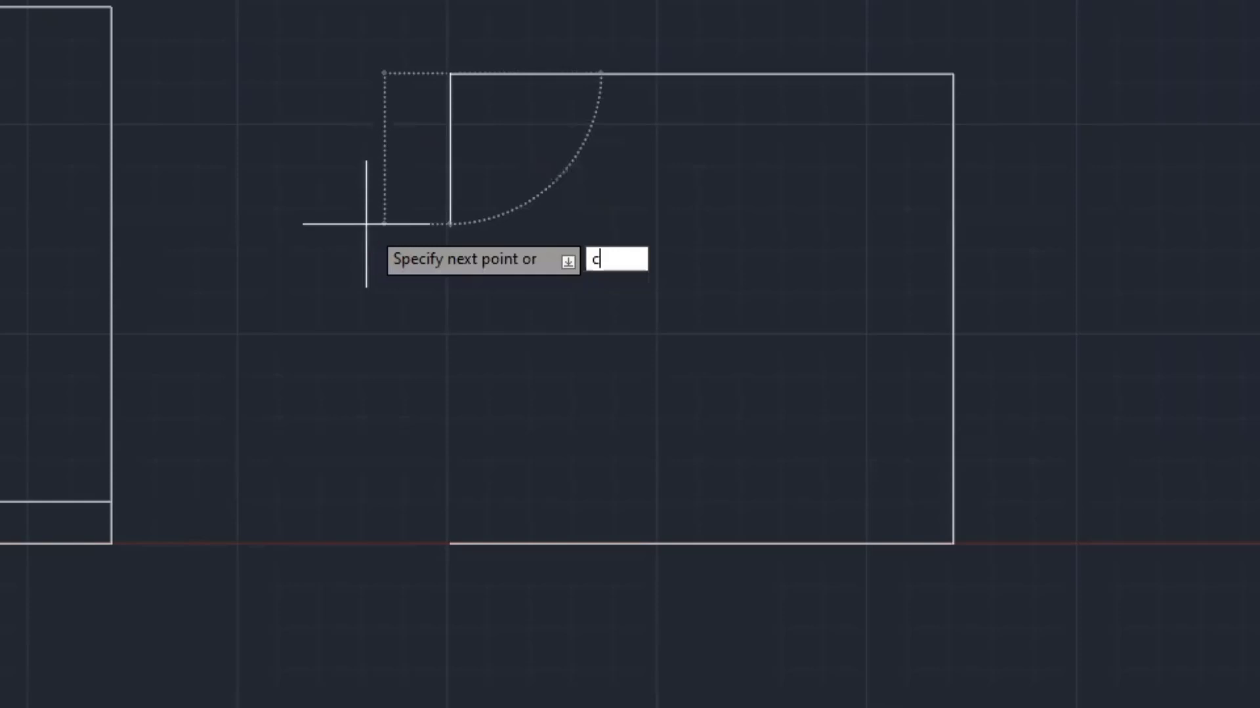
{"action": "key", "text": "Return"}
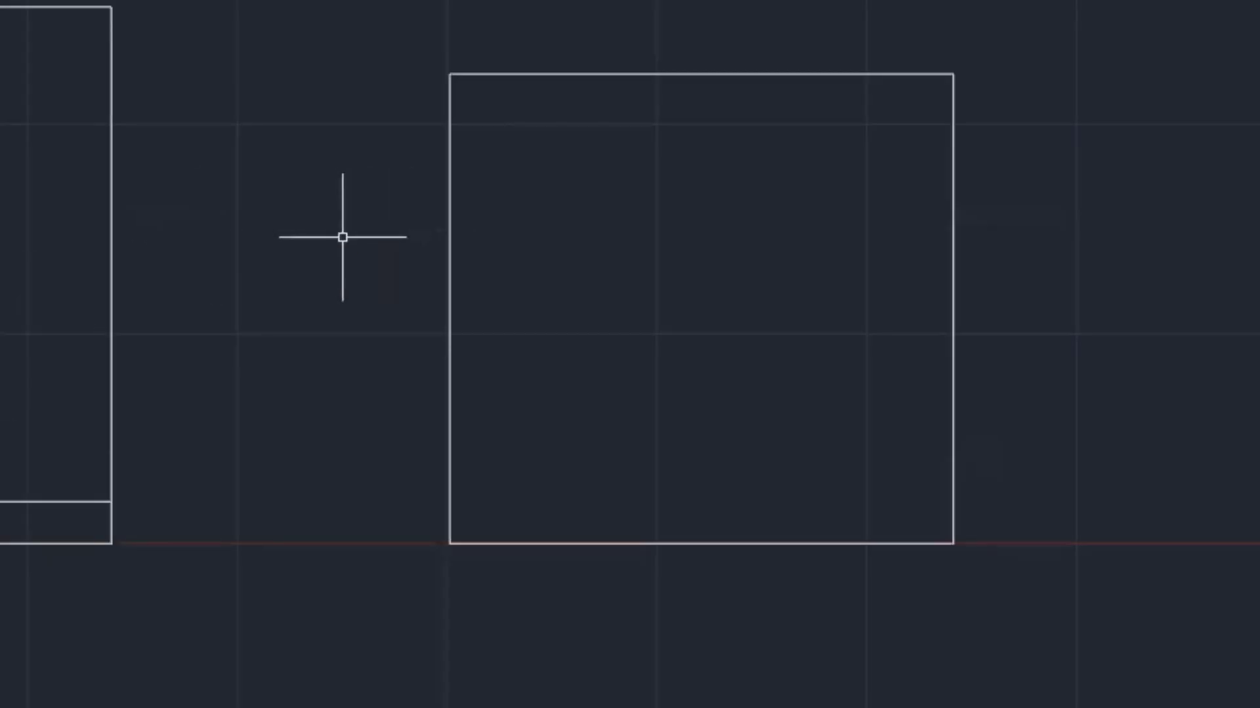
Offset the second rectangle's upper and lower edges 2" inward
{"action": "type", "text": "O"}
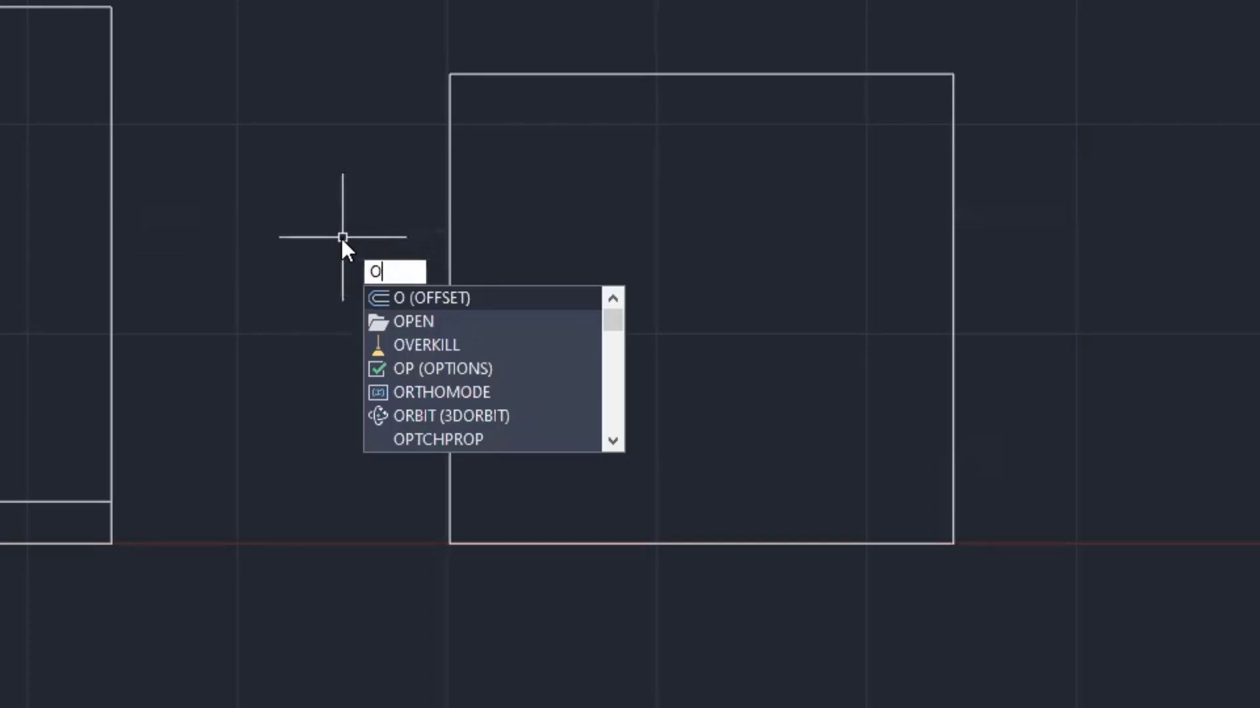
{"action": "key", "text": "Return"}
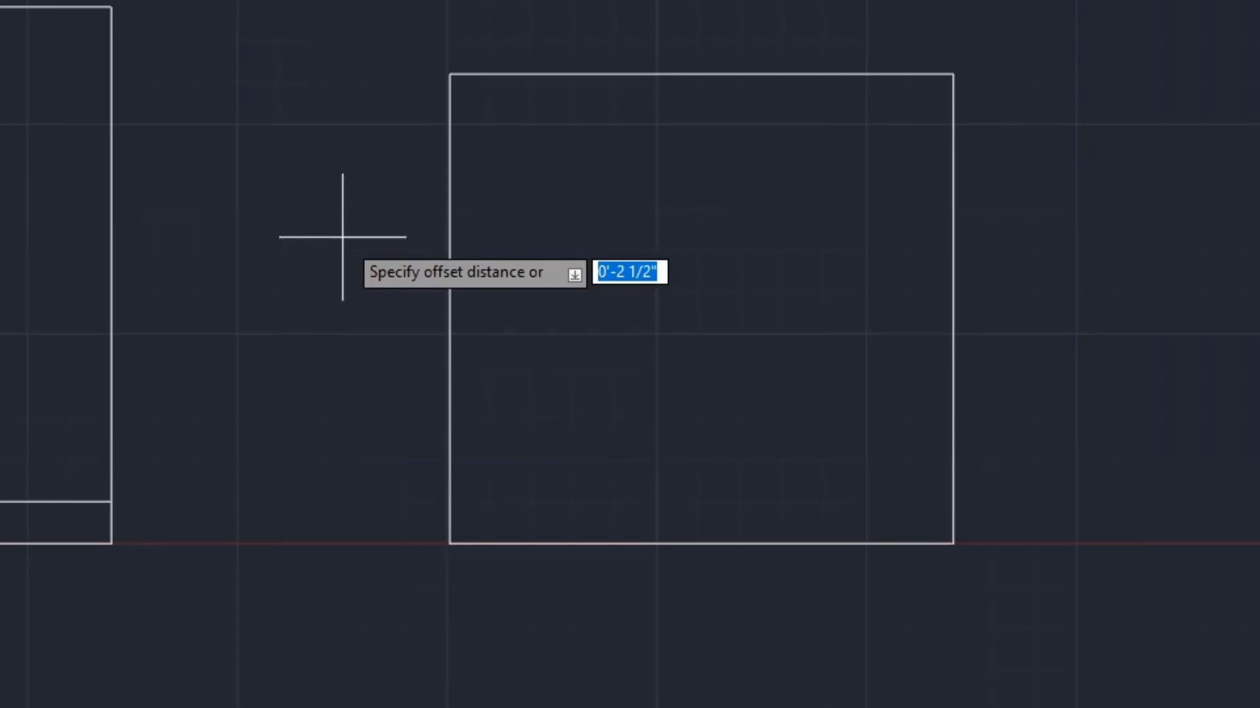
{"action": "type", "text": "2"}
{"action": "key", "text": "Return"}
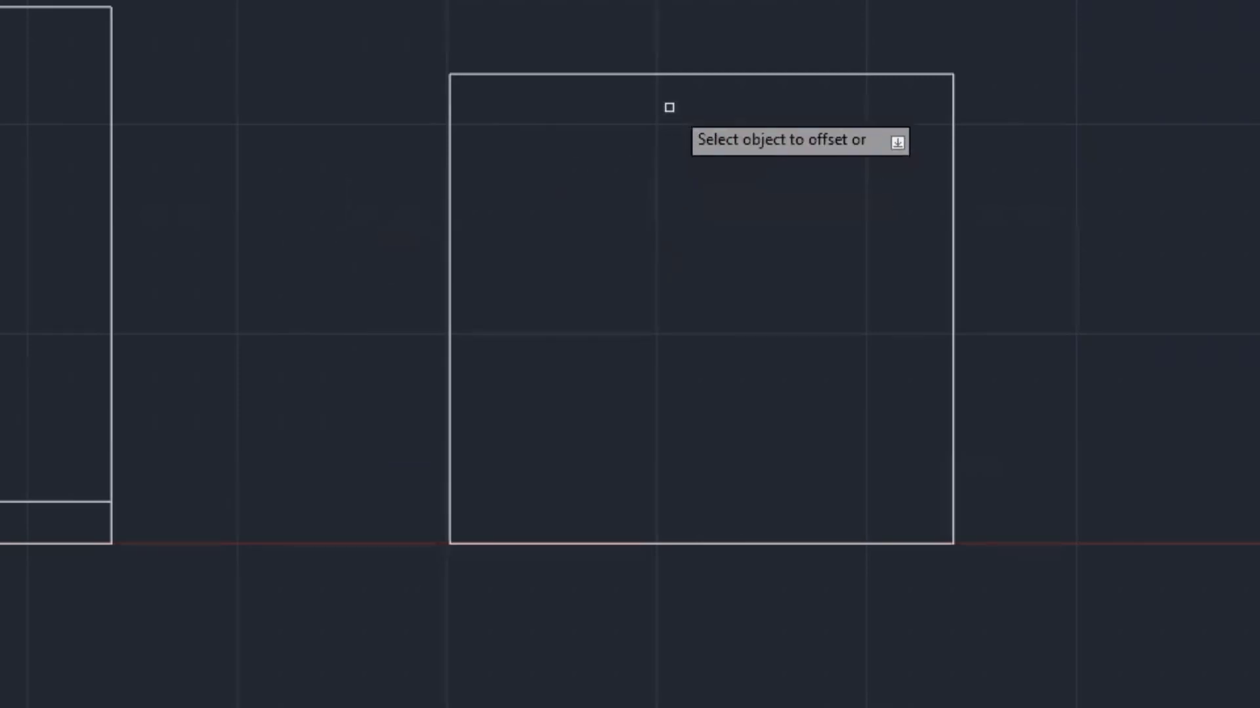
{"action": "left_click", "coordinate": [706, 74]}
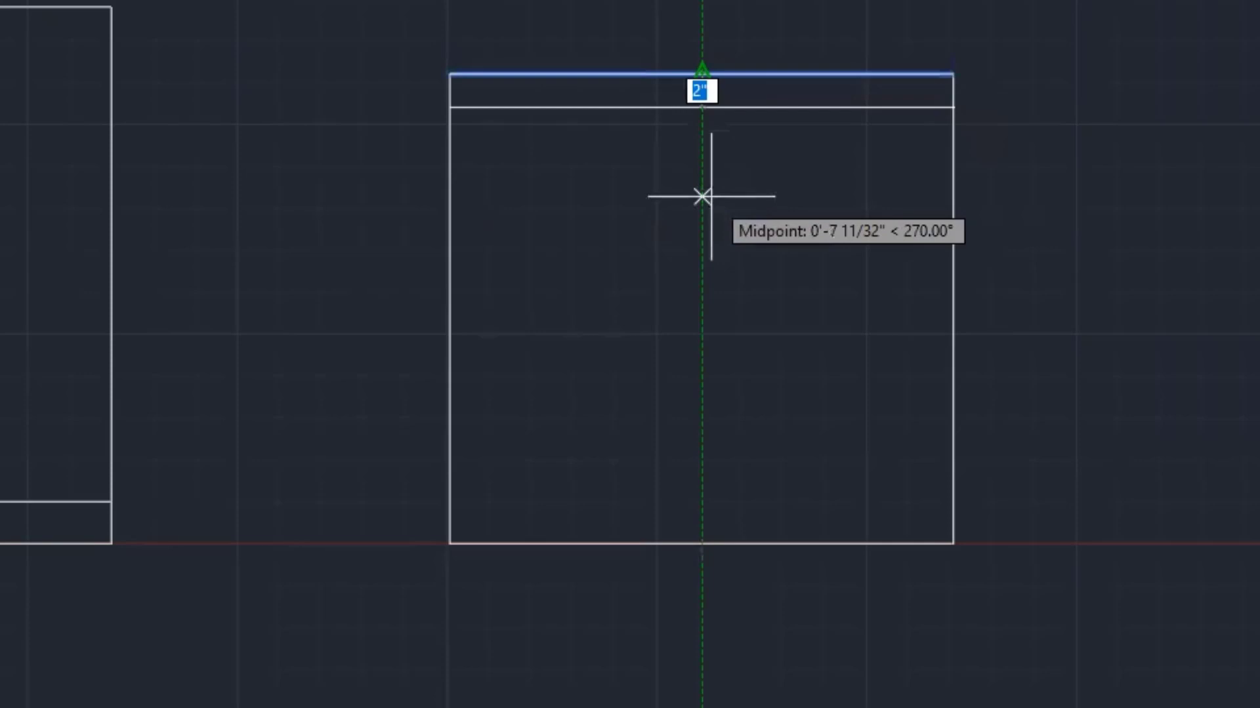
{"action": "left_click", "coordinate": [696, 245]}
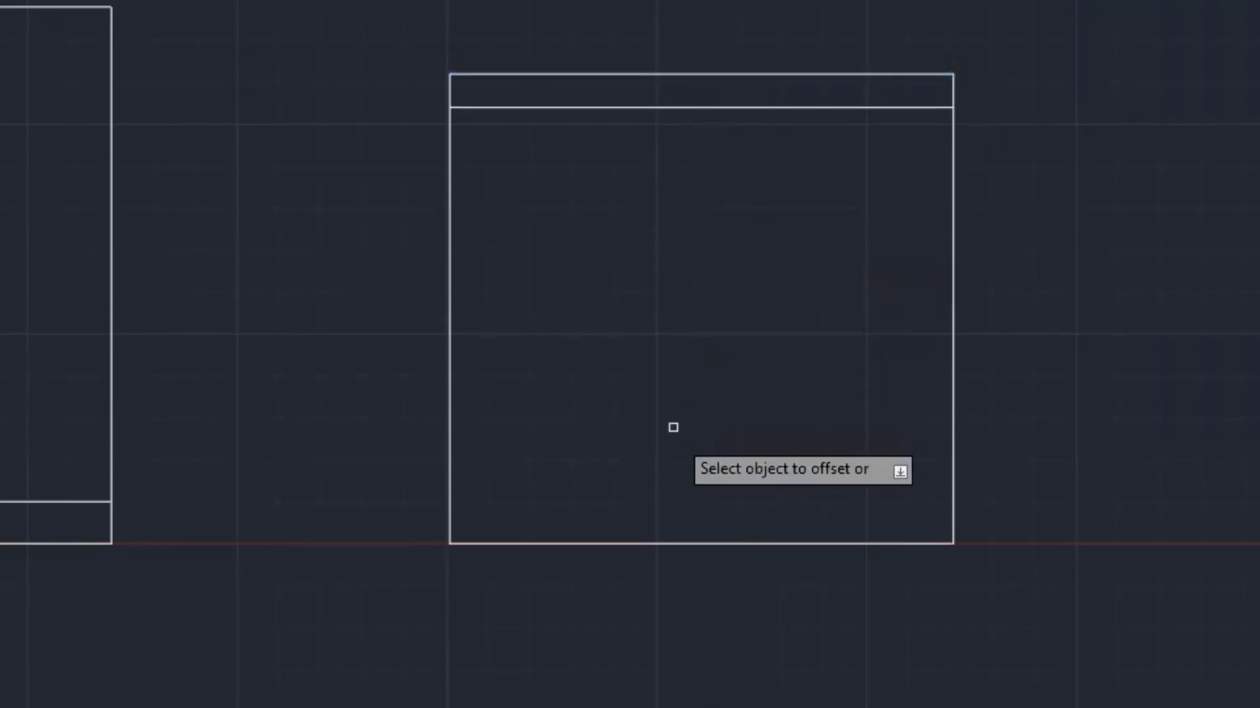
{"action": "left_click", "coordinate": [680, 541]}
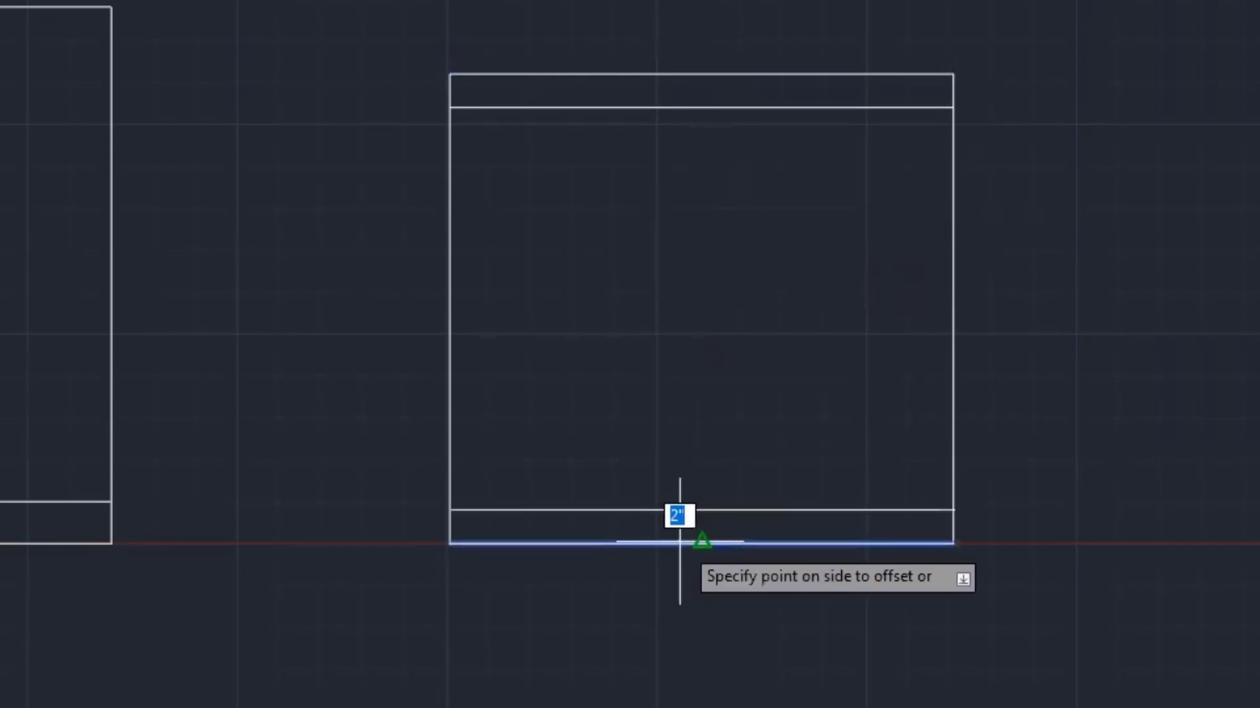
{"action": "left_click", "coordinate": [684, 433]}
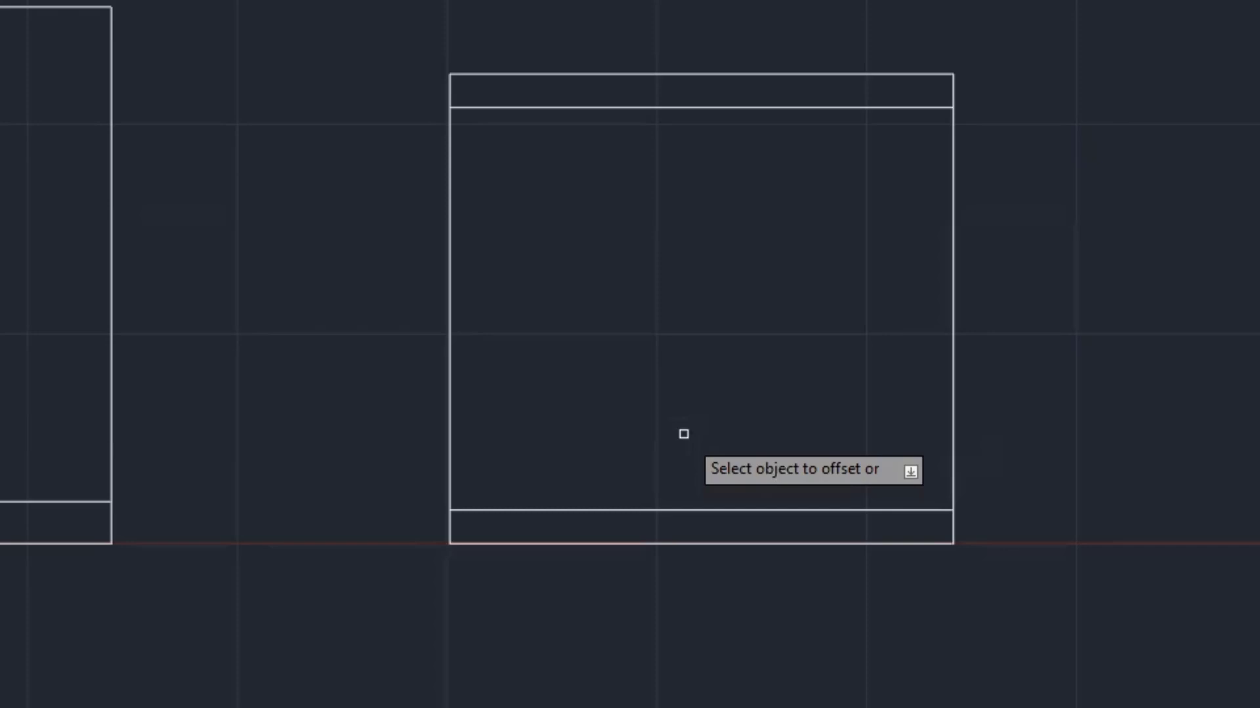
Offset the lower inner line 4" upward and measure the spacing between the resulting inner lines
{"action": "left_click", "coordinate": [680, 511]}
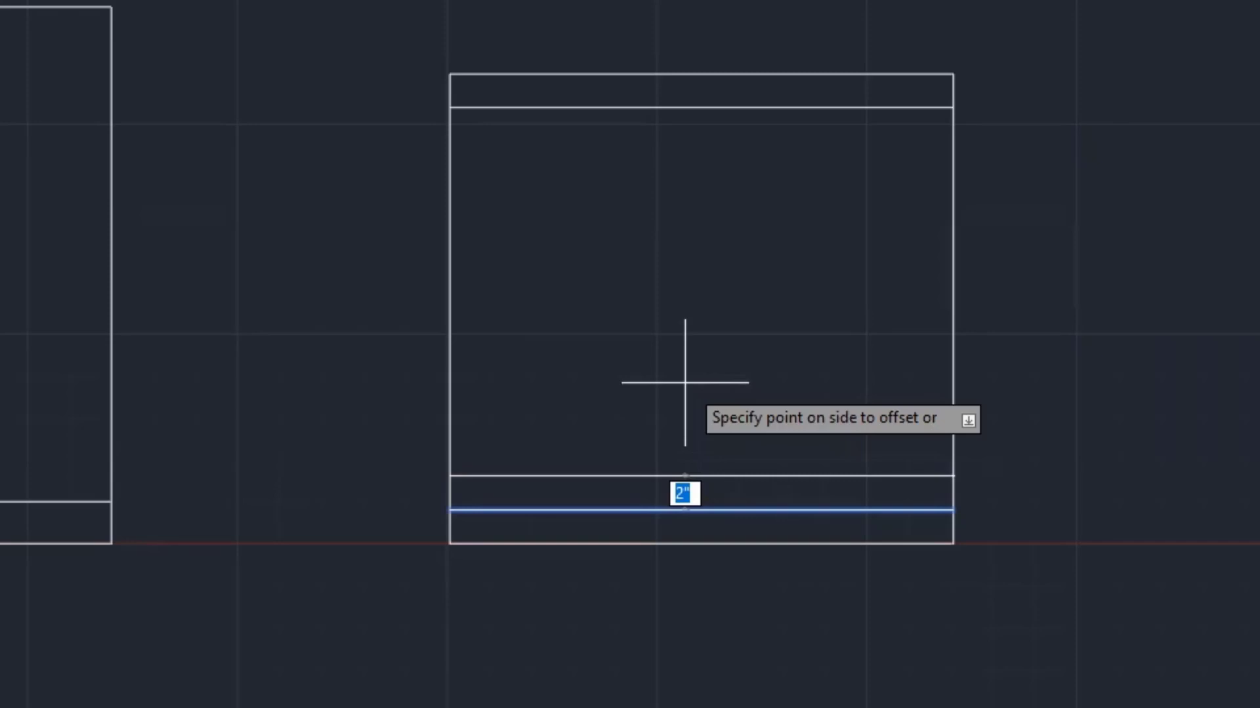
{"action": "type", "text": "4"}
{"action": "key", "text": "Return"}
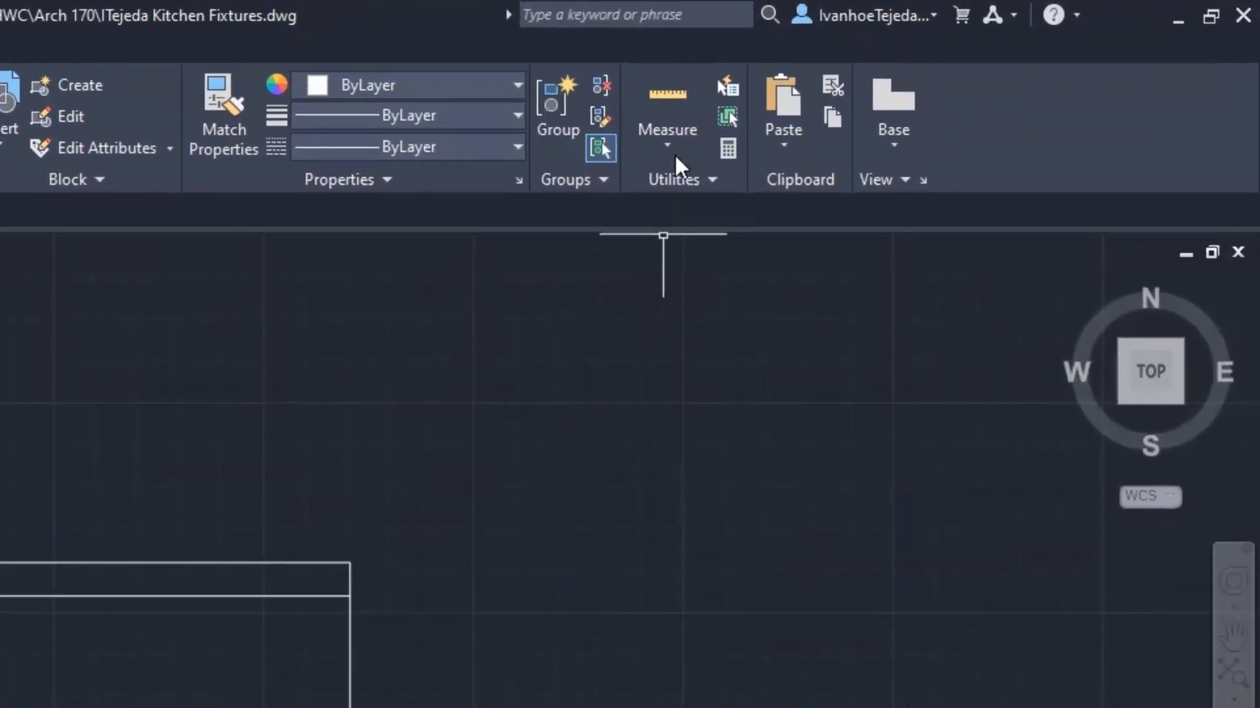
{"action": "left_click", "coordinate": [664, 92]}
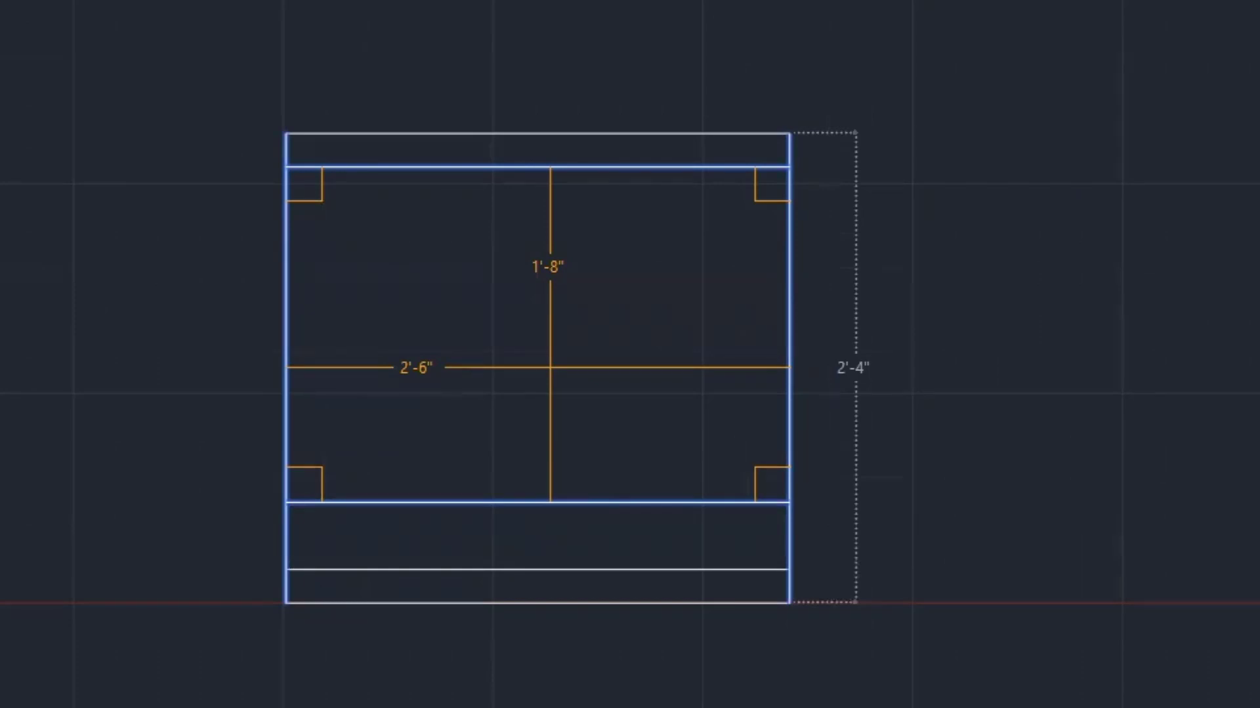
{"action": "key", "text": "Escape"}
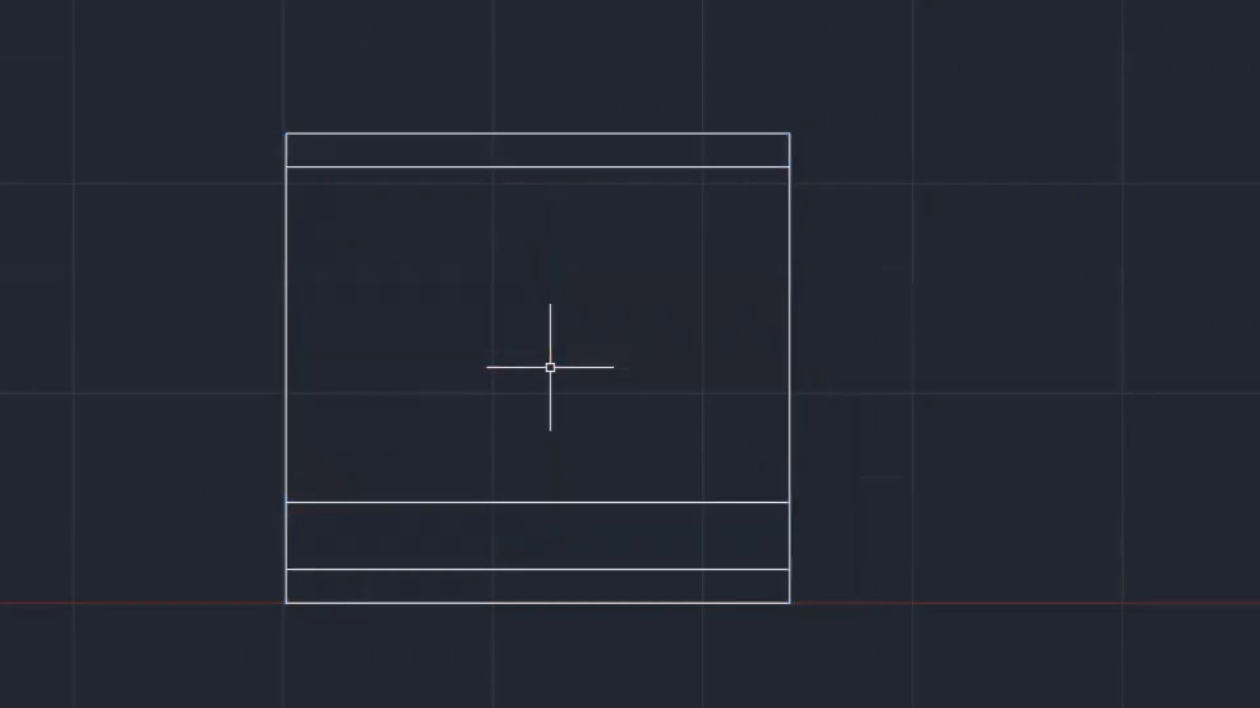
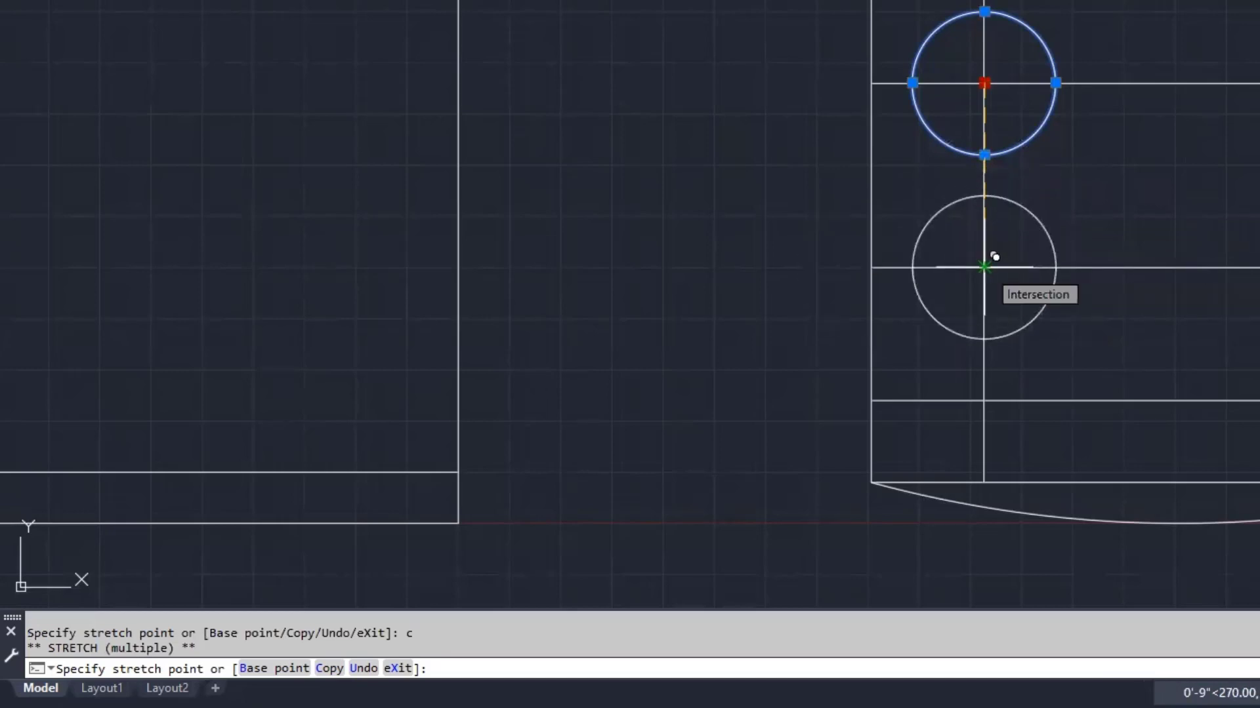
Place a copy of the burner circle at the intersection of the vertical guide and the lower horizontal guide
{"action": "left_click", "coordinate": [995, 257]}
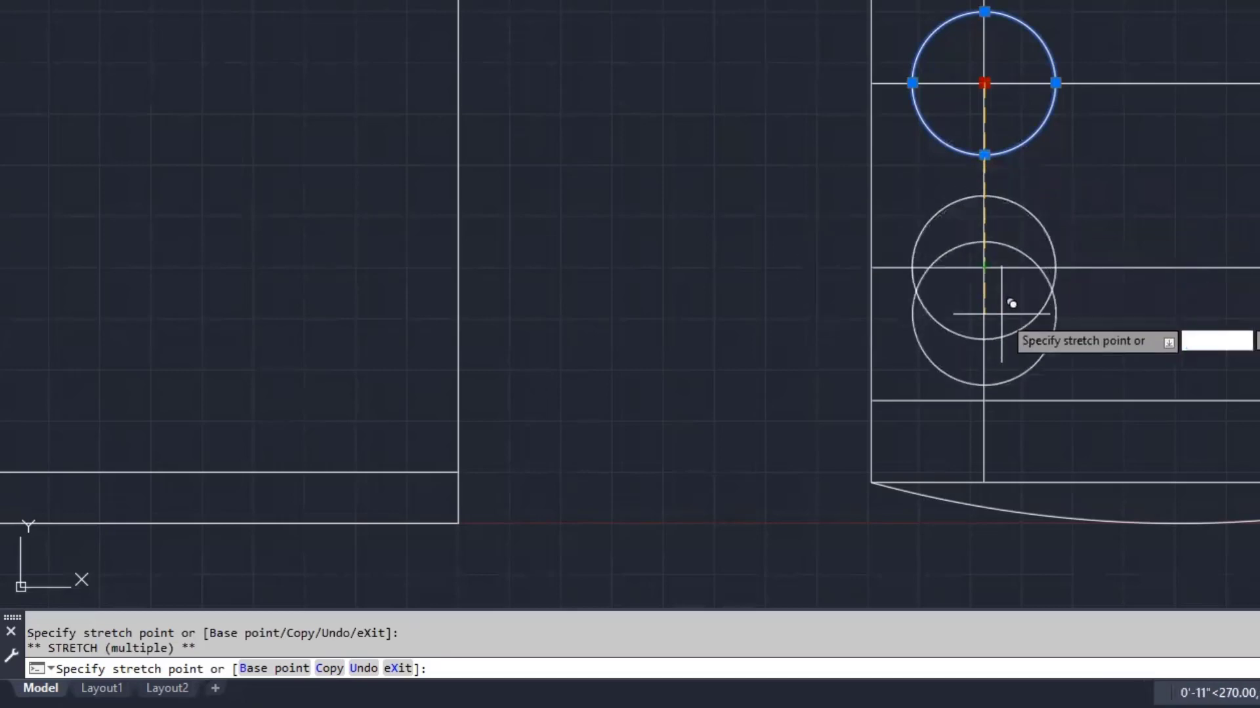
{"action": "right_click", "coordinate": [1025, 312]}
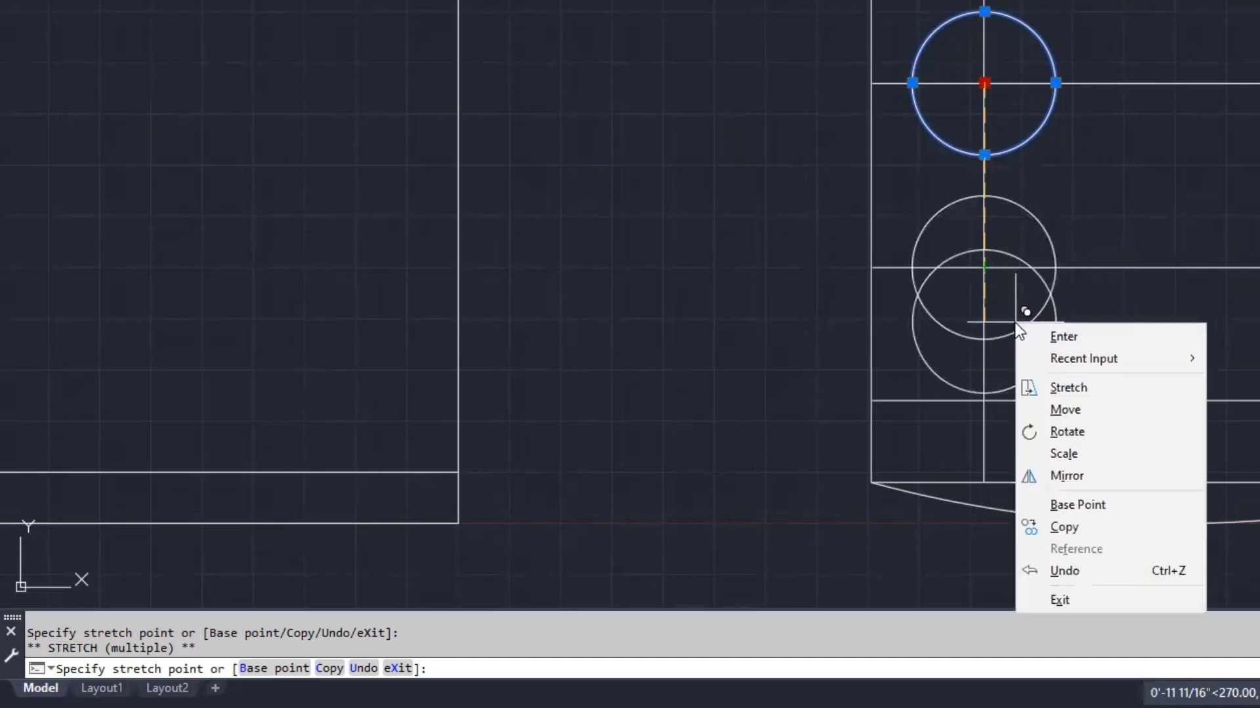
{"action": "left_click", "coordinate": [1061, 337]}
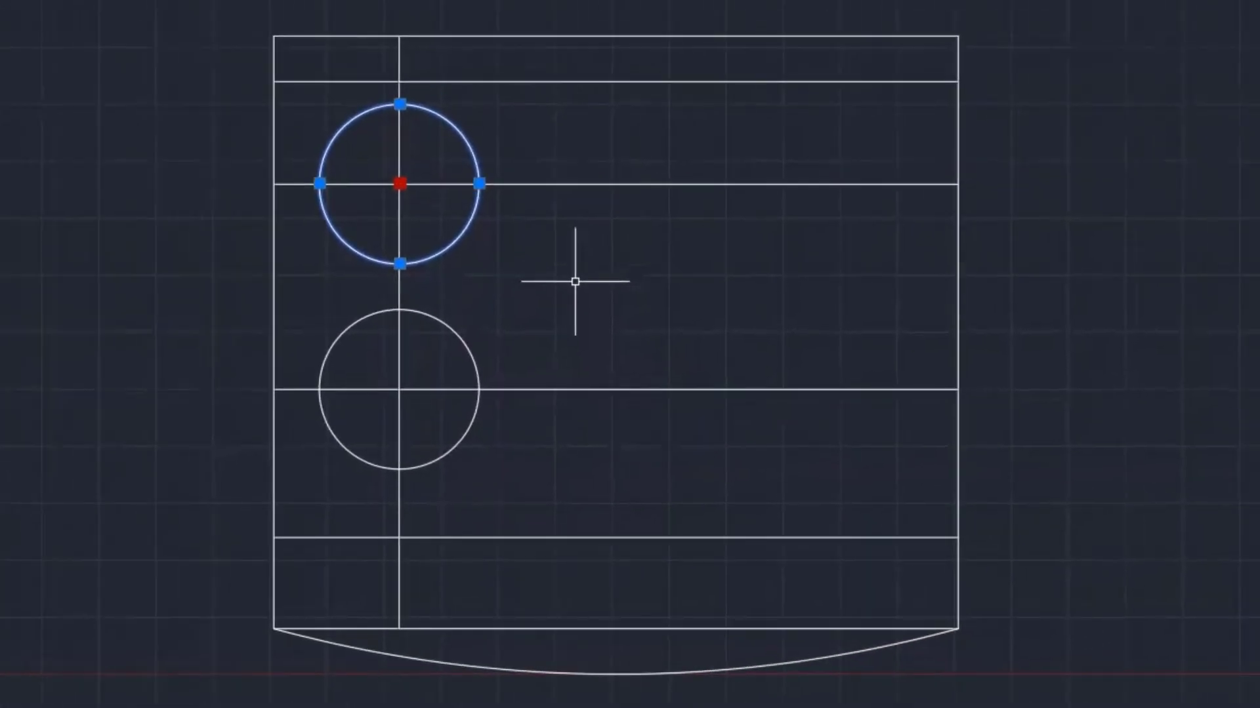
{"action": "key", "text": "Escape"}
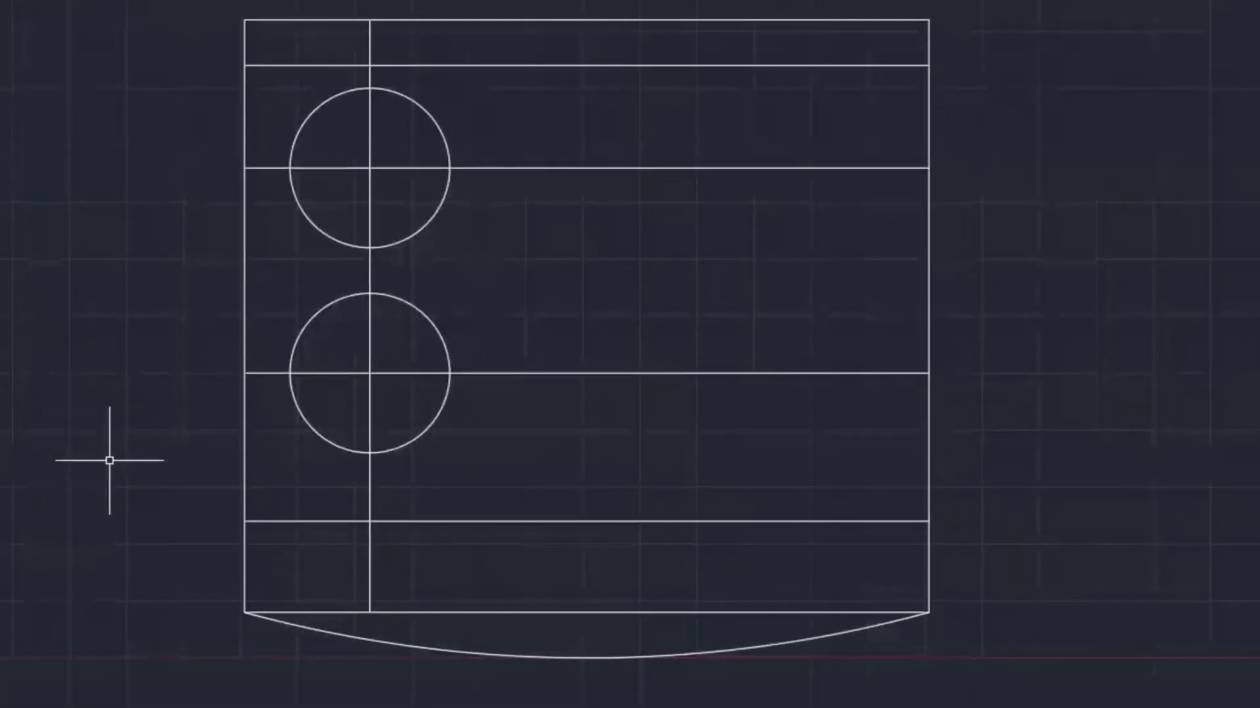
Offset the vertical burner guide 9" to the right, and delete the original vertical guide and the lower horizontal guide
{"action": "left_click", "coordinate": [514, 371]}
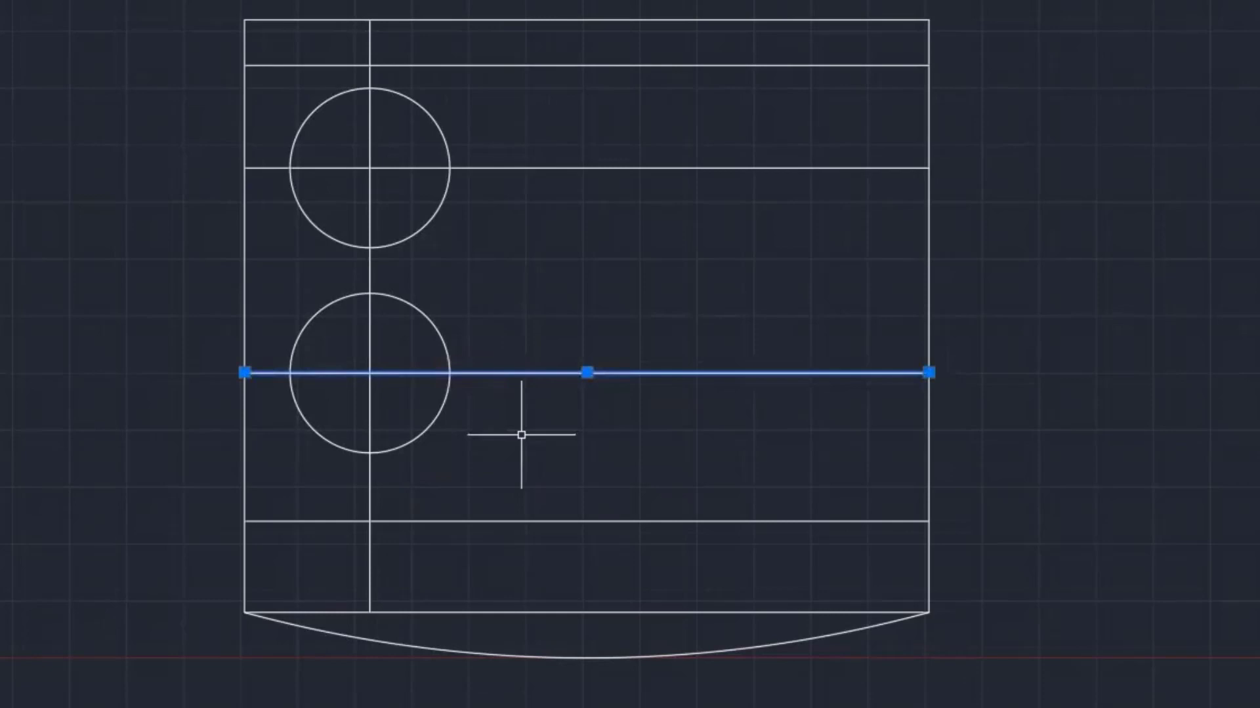
{"action": "key", "text": "Delete"}
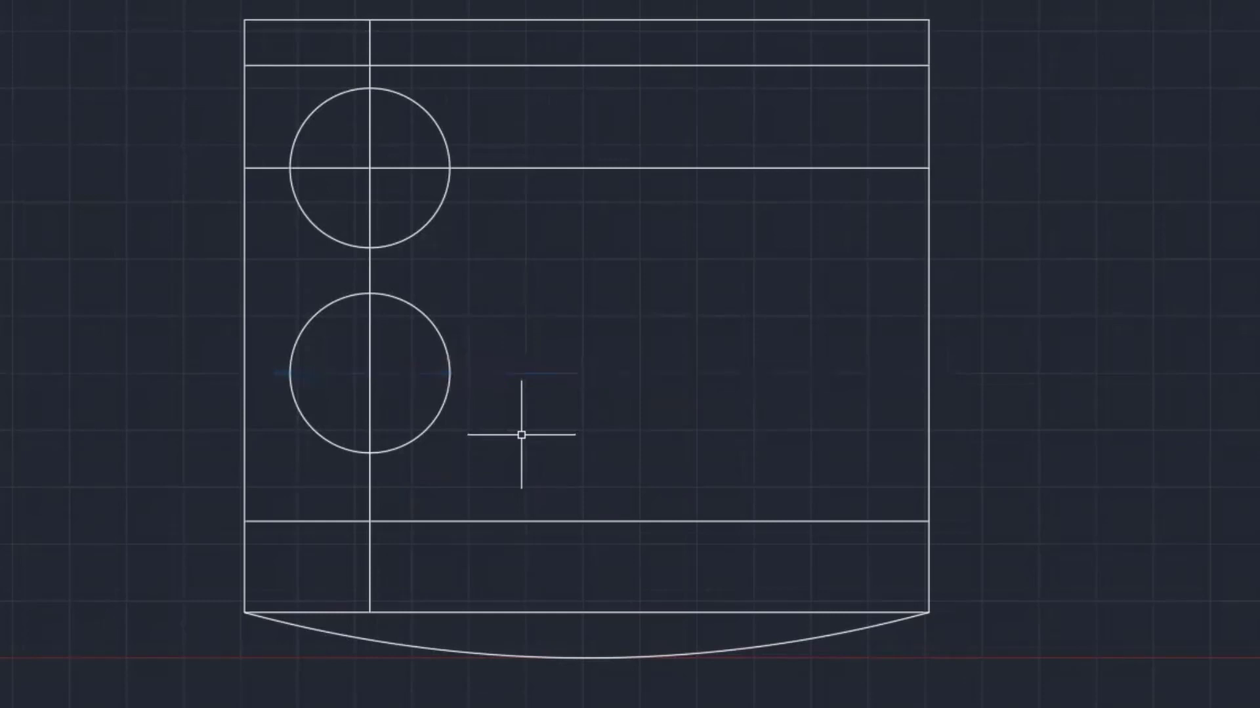
{"action": "type", "text": "o"}
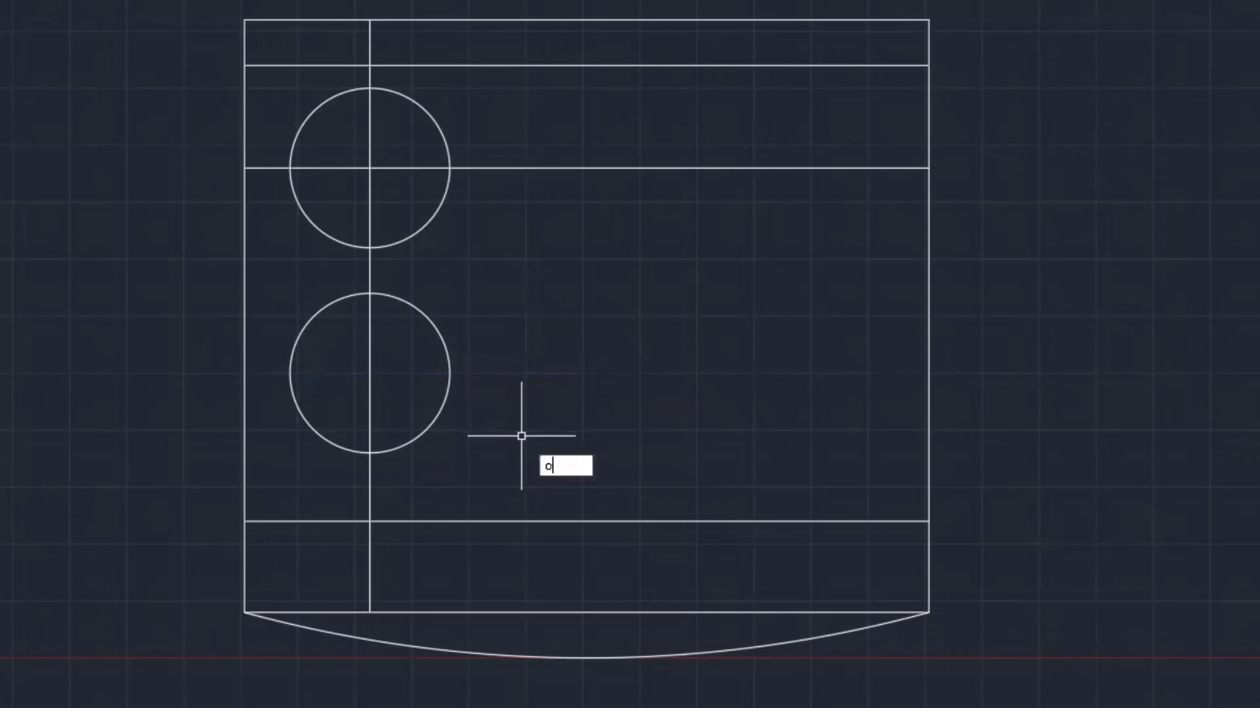
{"action": "key", "text": "Return"}
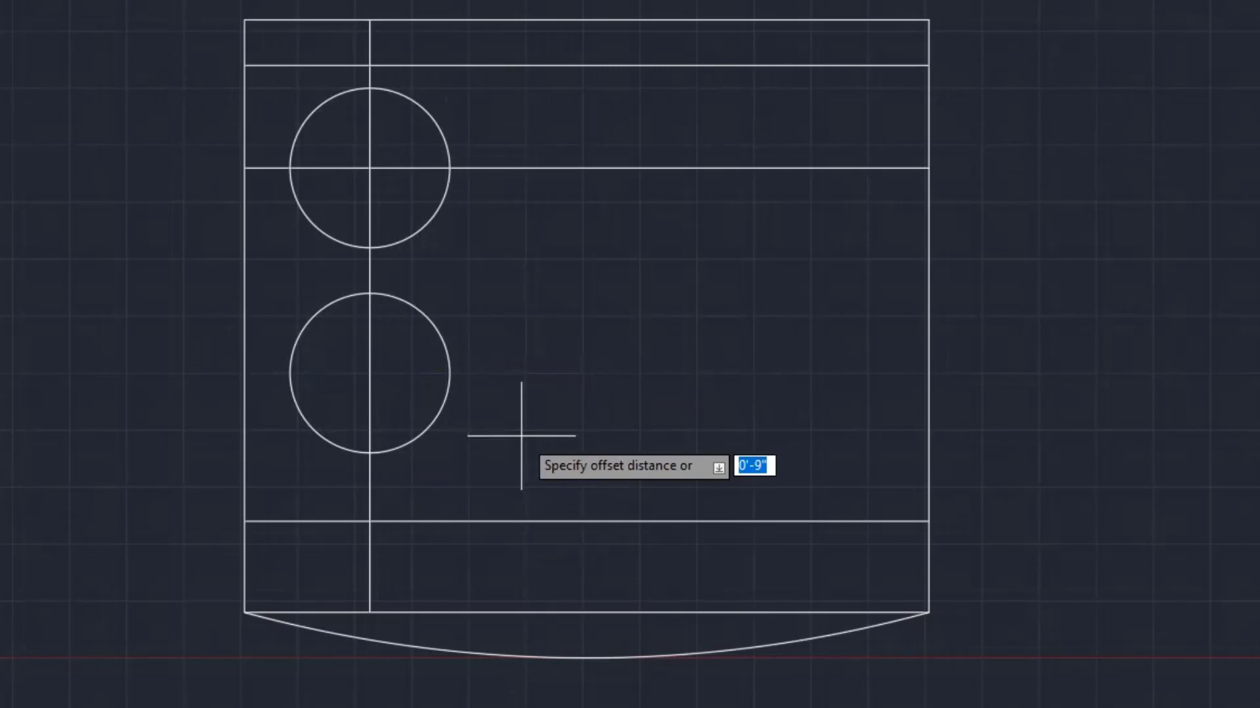
{"action": "key", "text": "Return"}
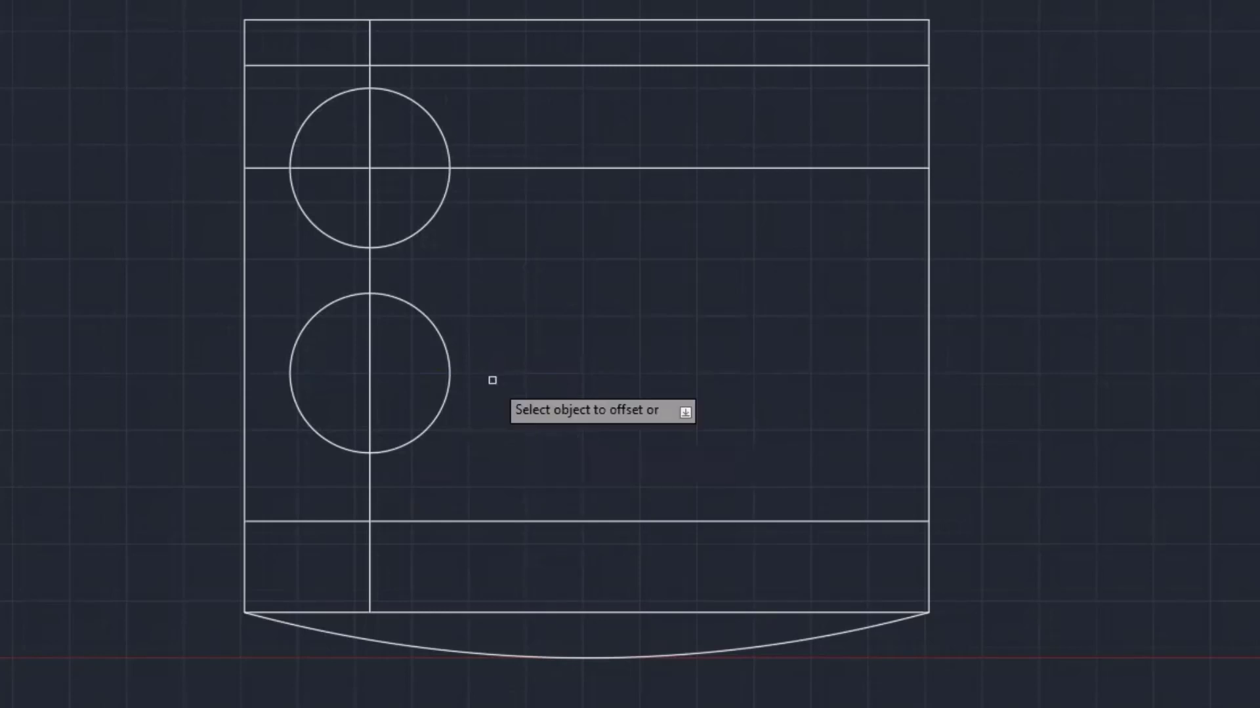
{"action": "left_click", "coordinate": [370, 207]}
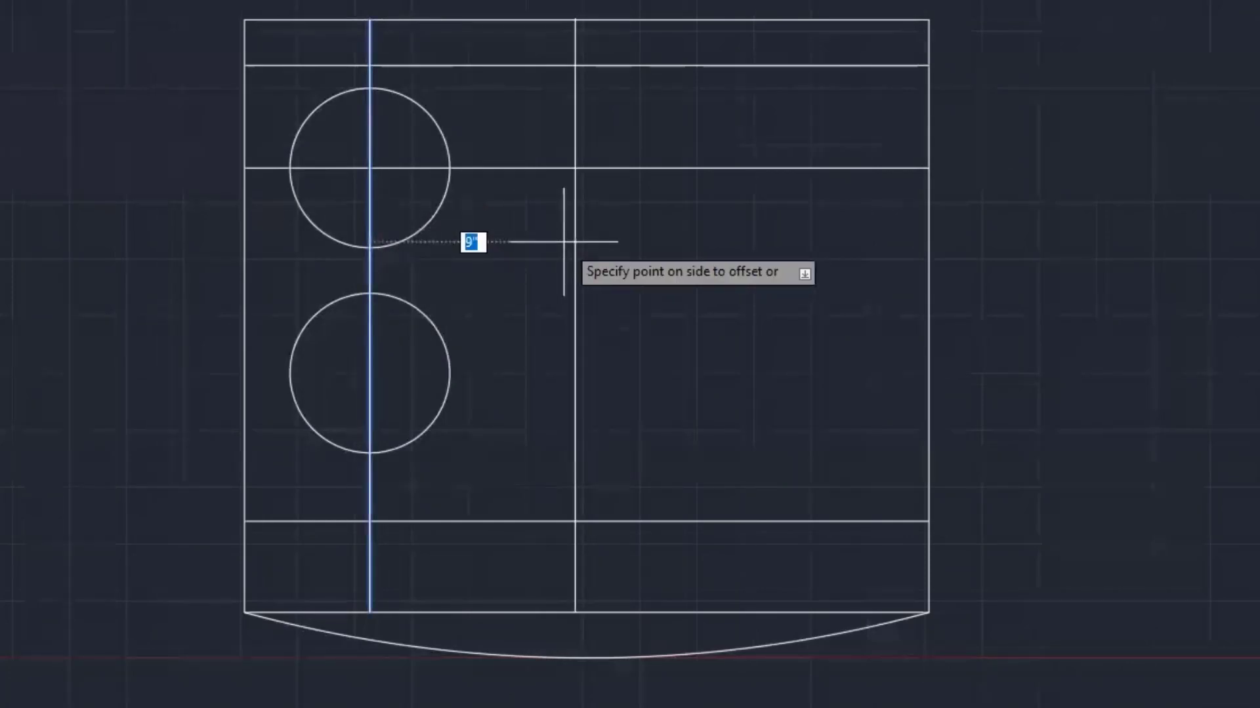
{"action": "left_click", "coordinate": [564, 242]}
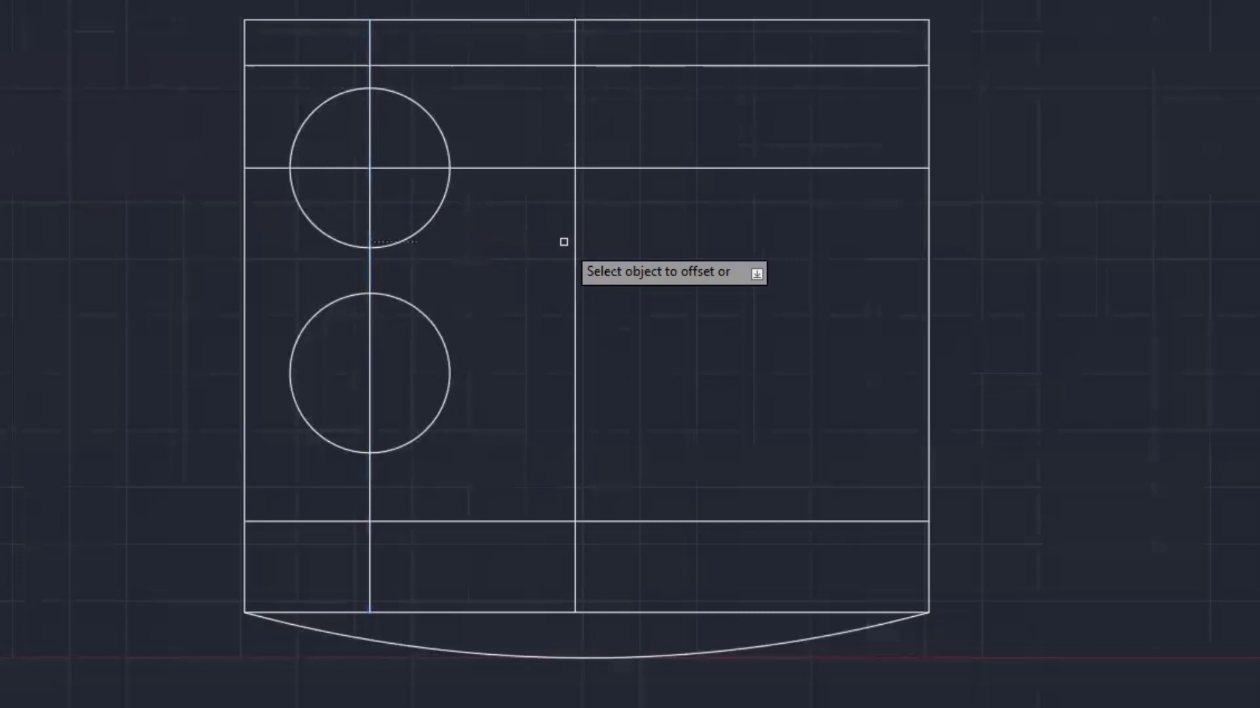
{"action": "right_click", "coordinate": [503, 242]}
{"action": "left_click", "coordinate": [521, 256]}
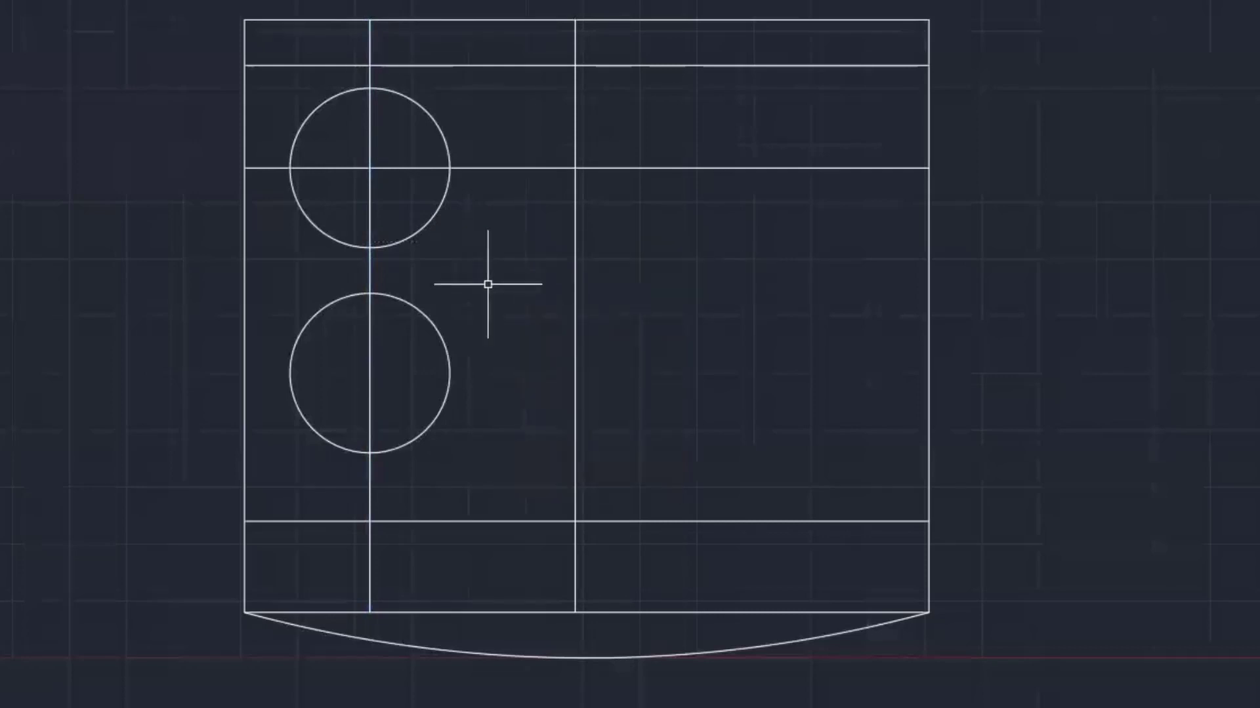
{"action": "left_click", "coordinate": [370, 214]}
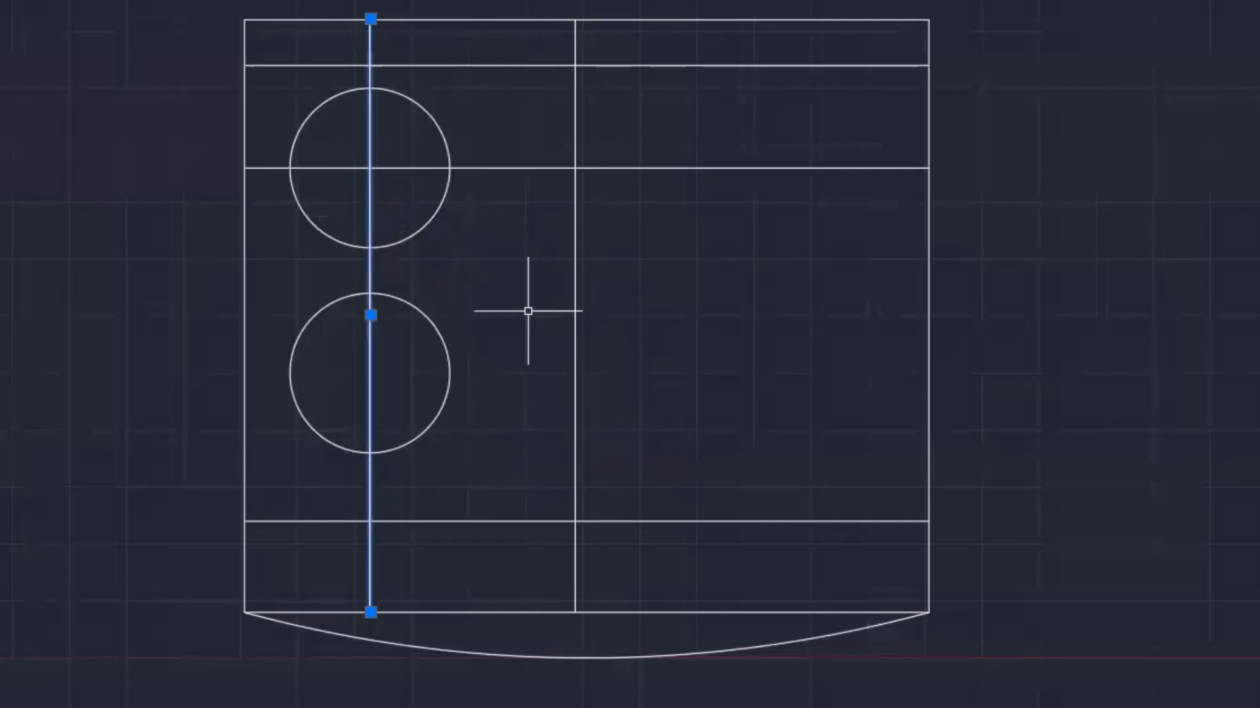
{"action": "key", "text": "Delete"}
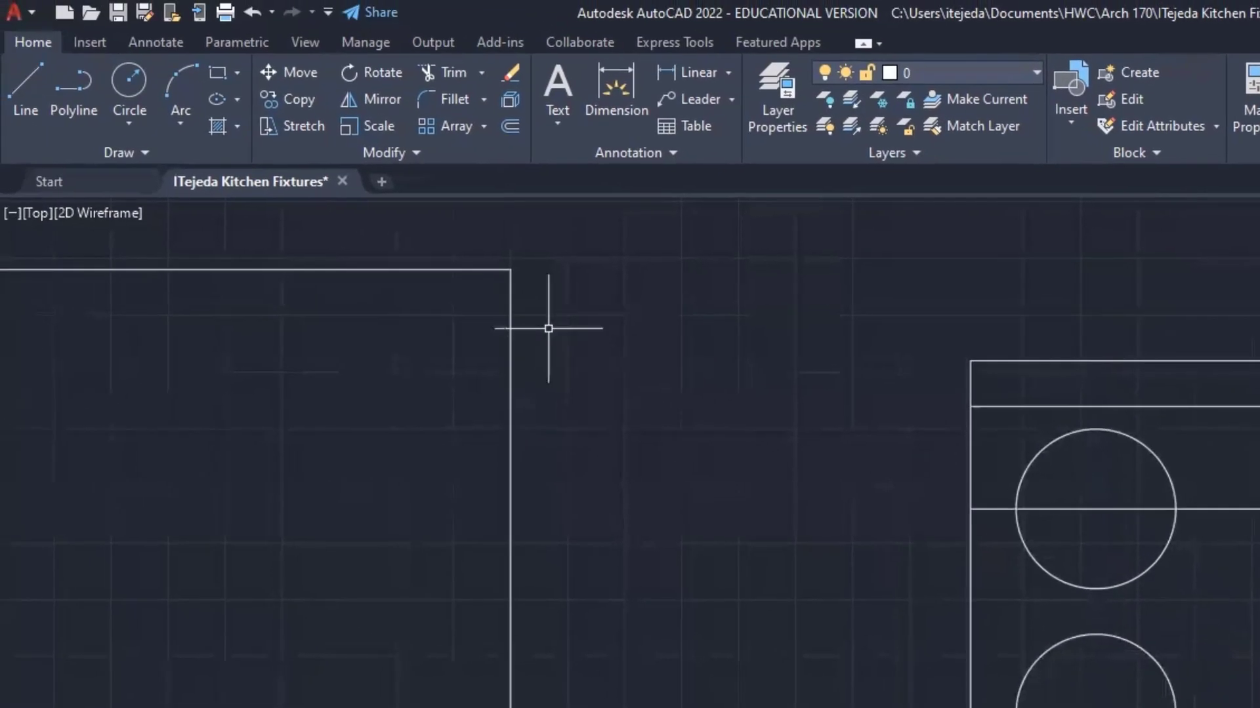
Draw a 3" radius burner circle centred where the offset vertical guide crosses the remaining horizontal guide
{"action": "left_click", "coordinate": [129, 124]}
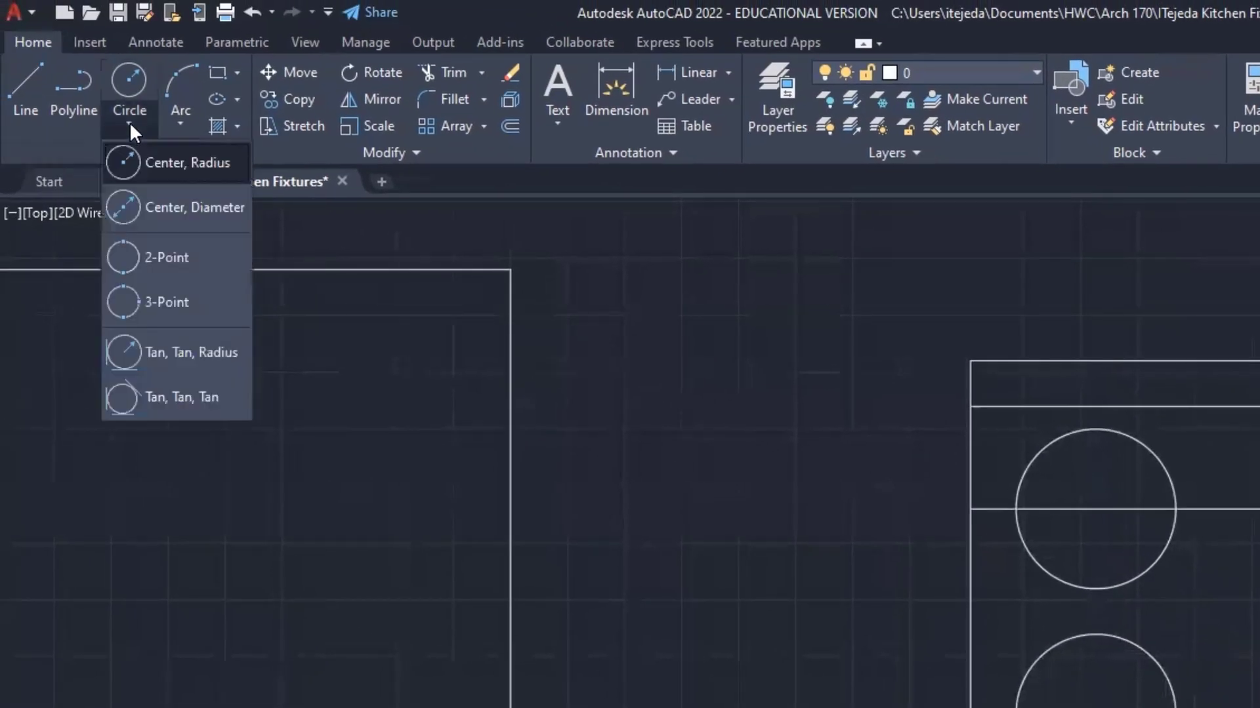
{"action": "left_click", "coordinate": [126, 164]}
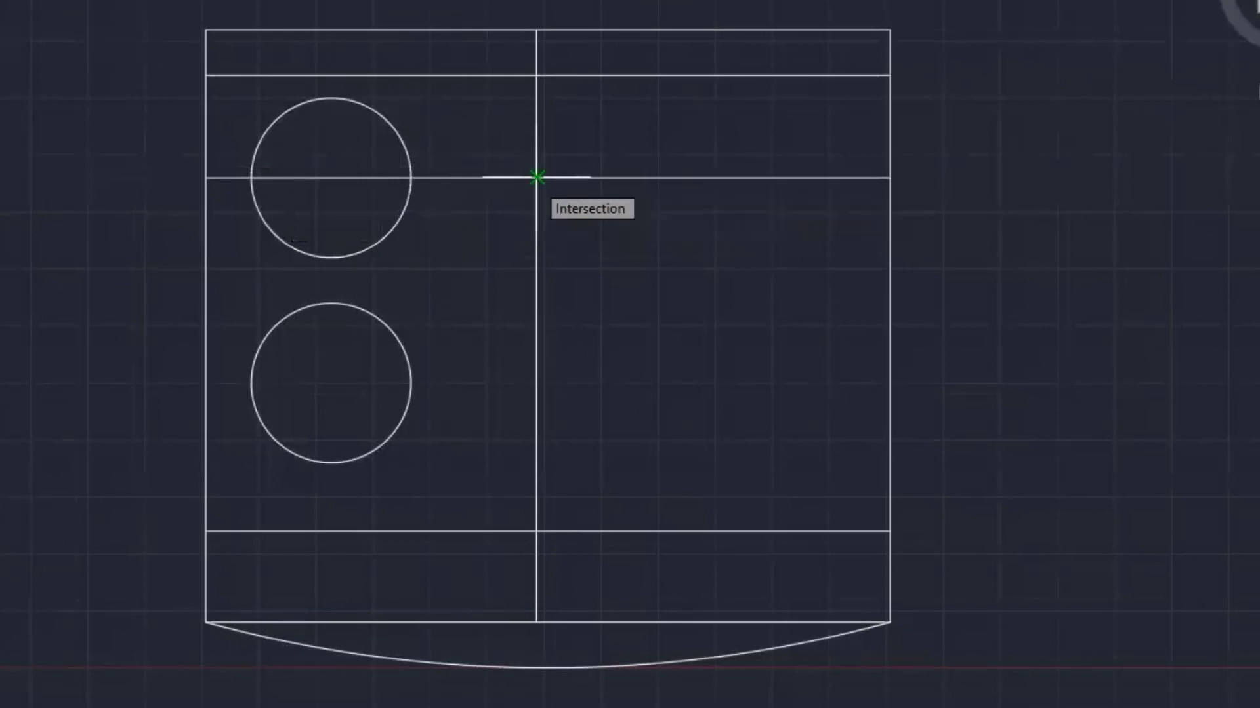
{"action": "left_click", "coordinate": [536, 177]}
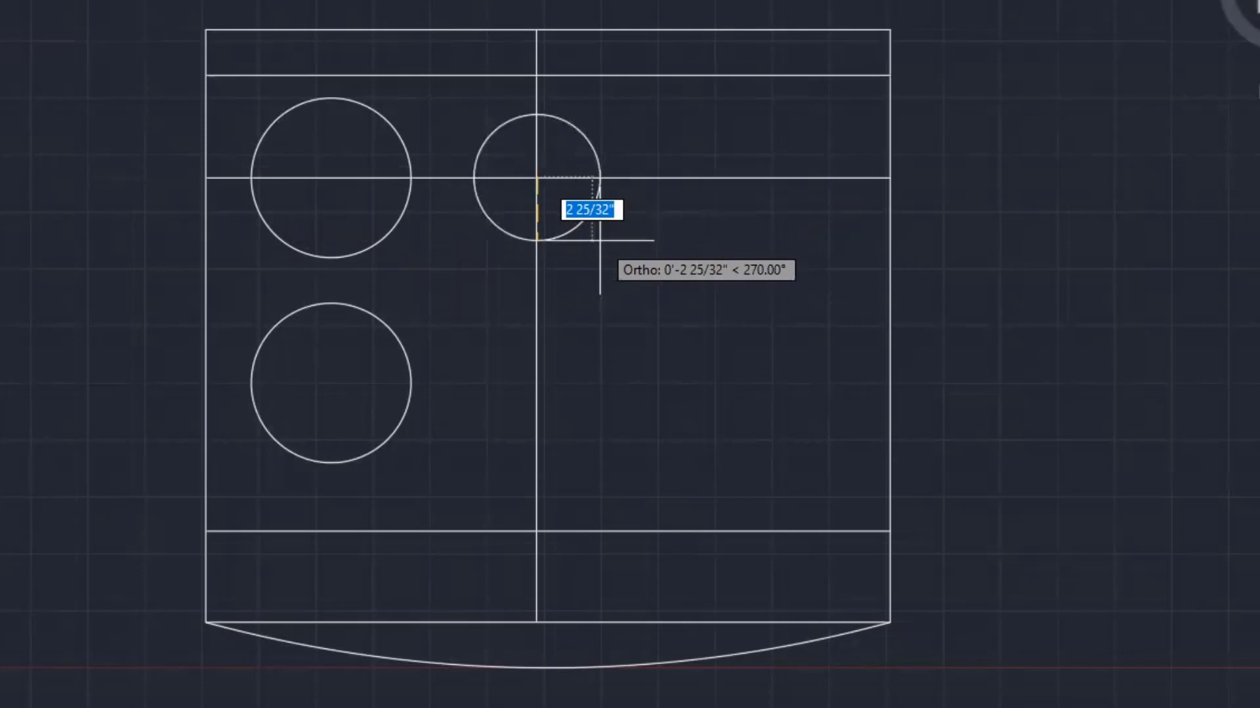
{"action": "type", "text": "3"}
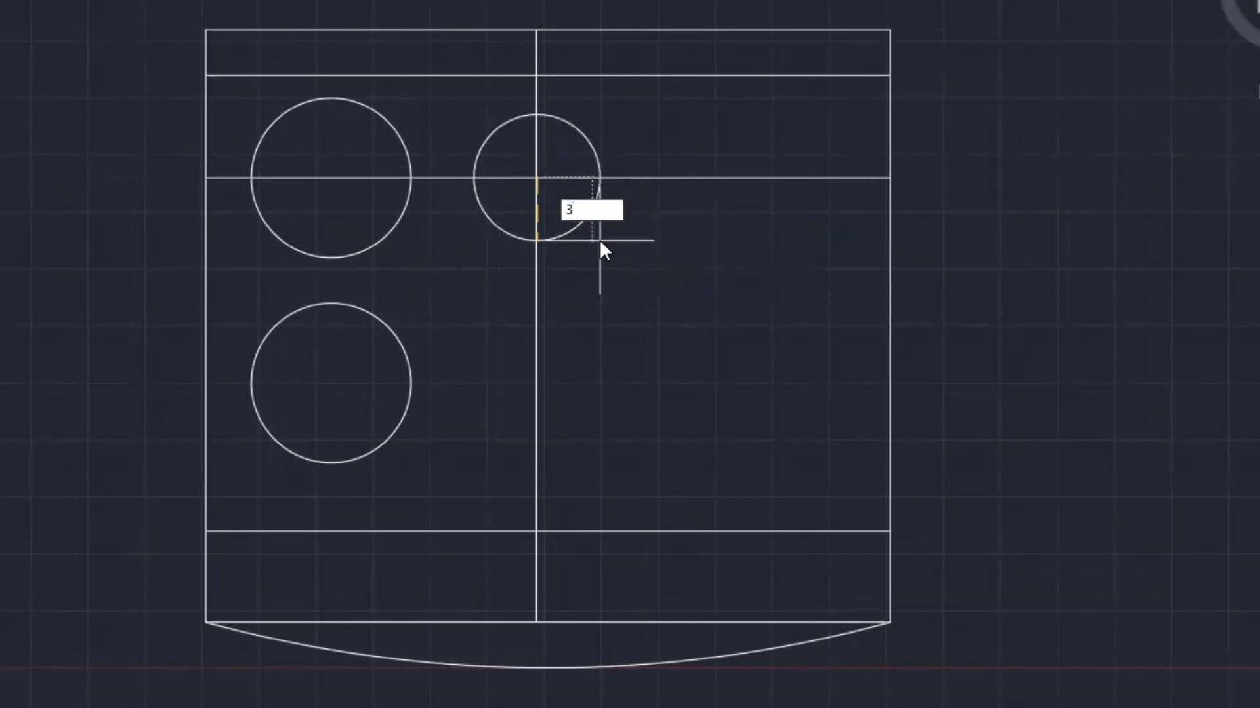
{"action": "key", "text": "Return"}
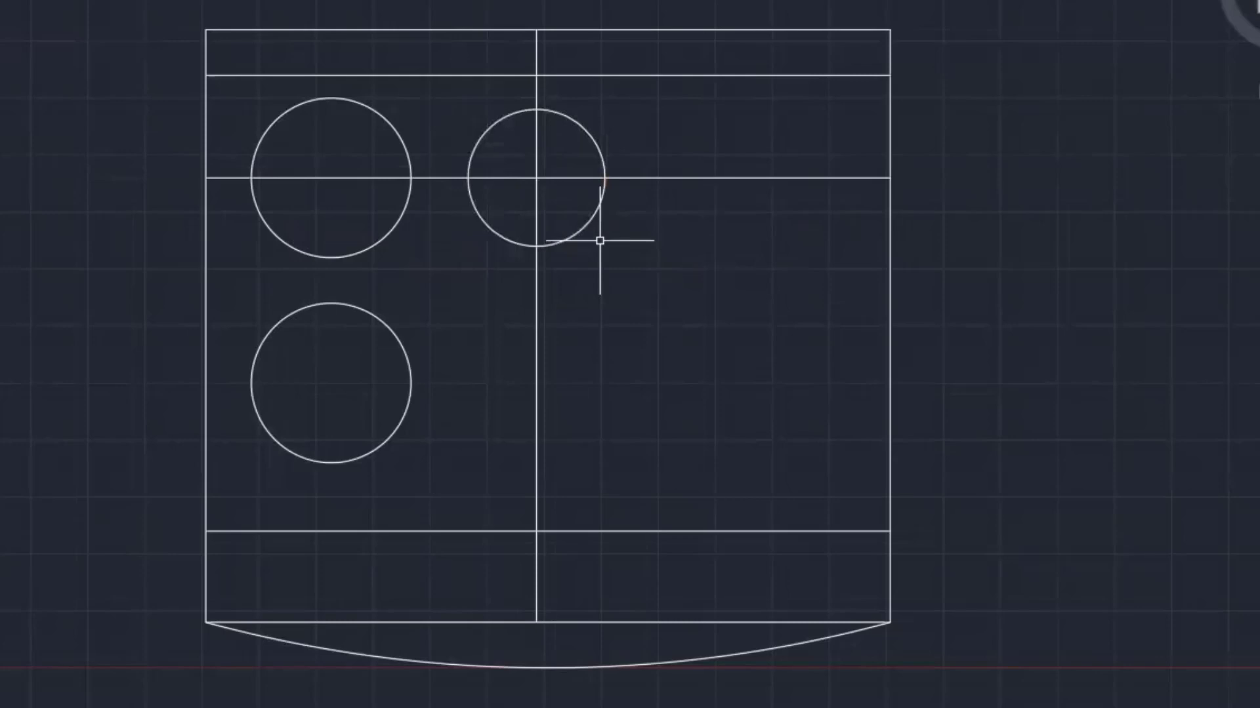
Delete the horizontal and vertical guides crossing at the centre of the 3" radius circle
{"action": "left_click", "coordinate": [671, 177]}
{"action": "left_click", "coordinate": [537, 86]}
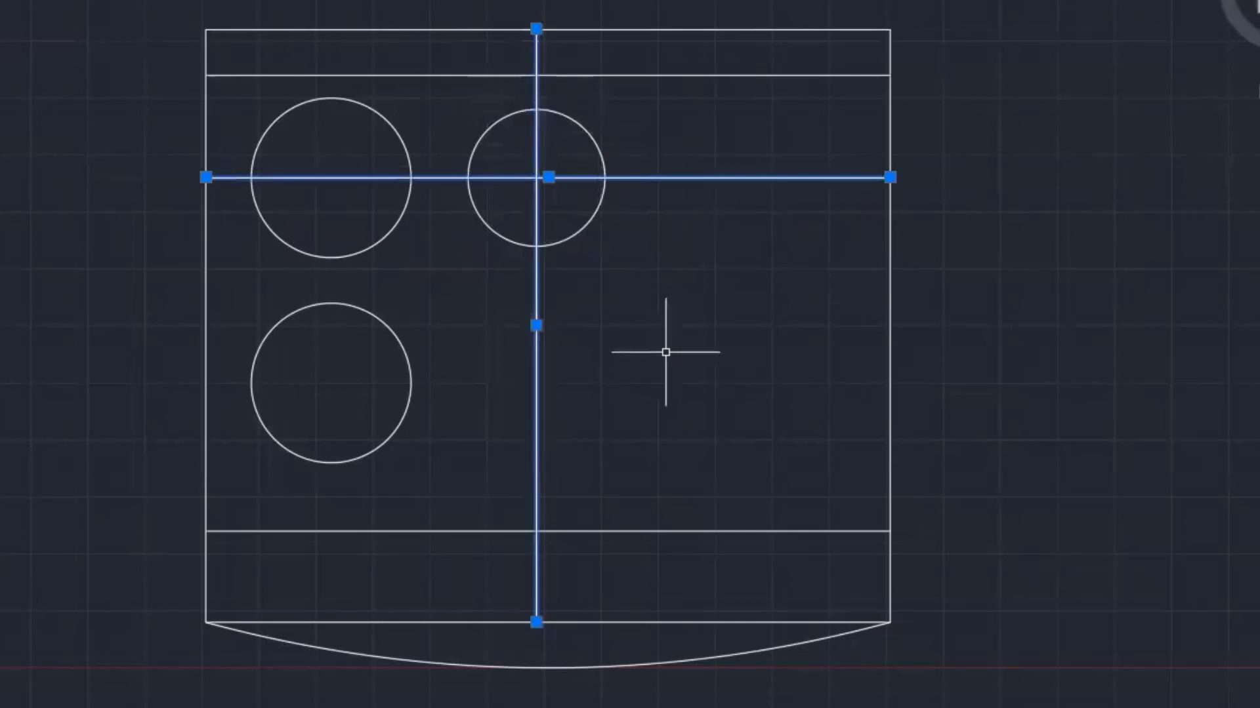
{"action": "key", "text": "Delete"}
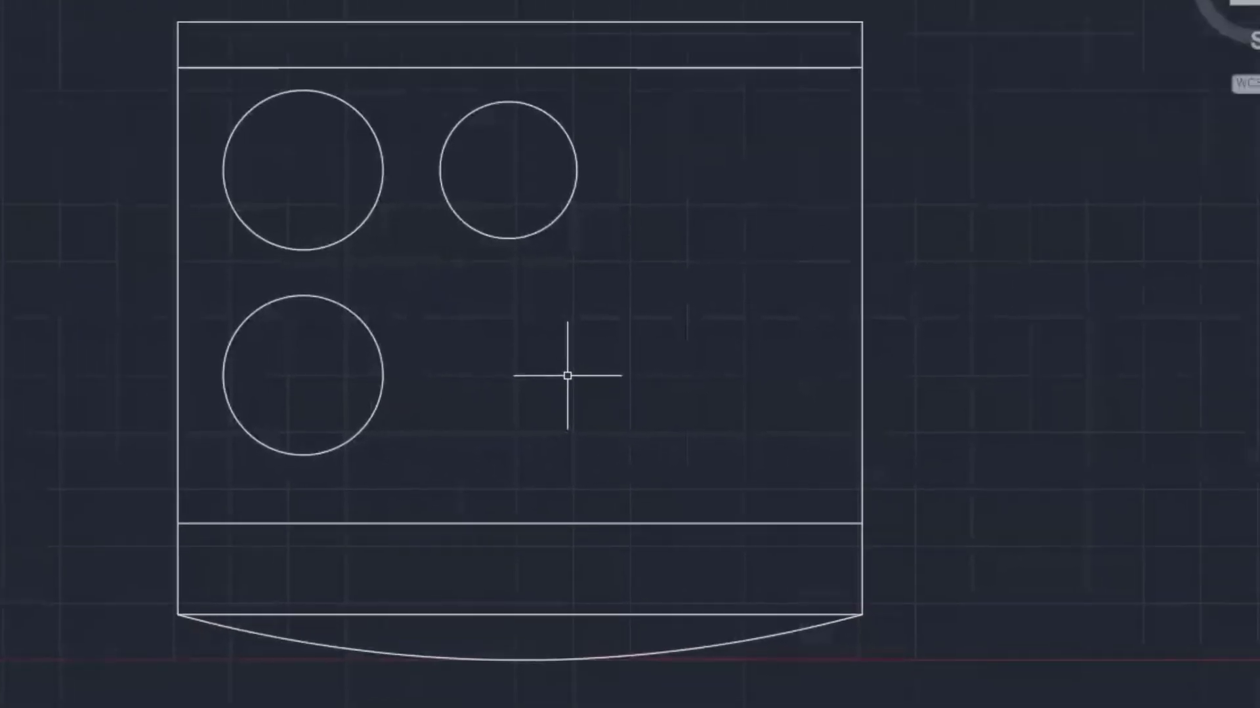
Offset the stove's right edge 5.5" inward as a vertical guide
{"action": "type", "text": "o"}
{"action": "key", "text": "Return"}
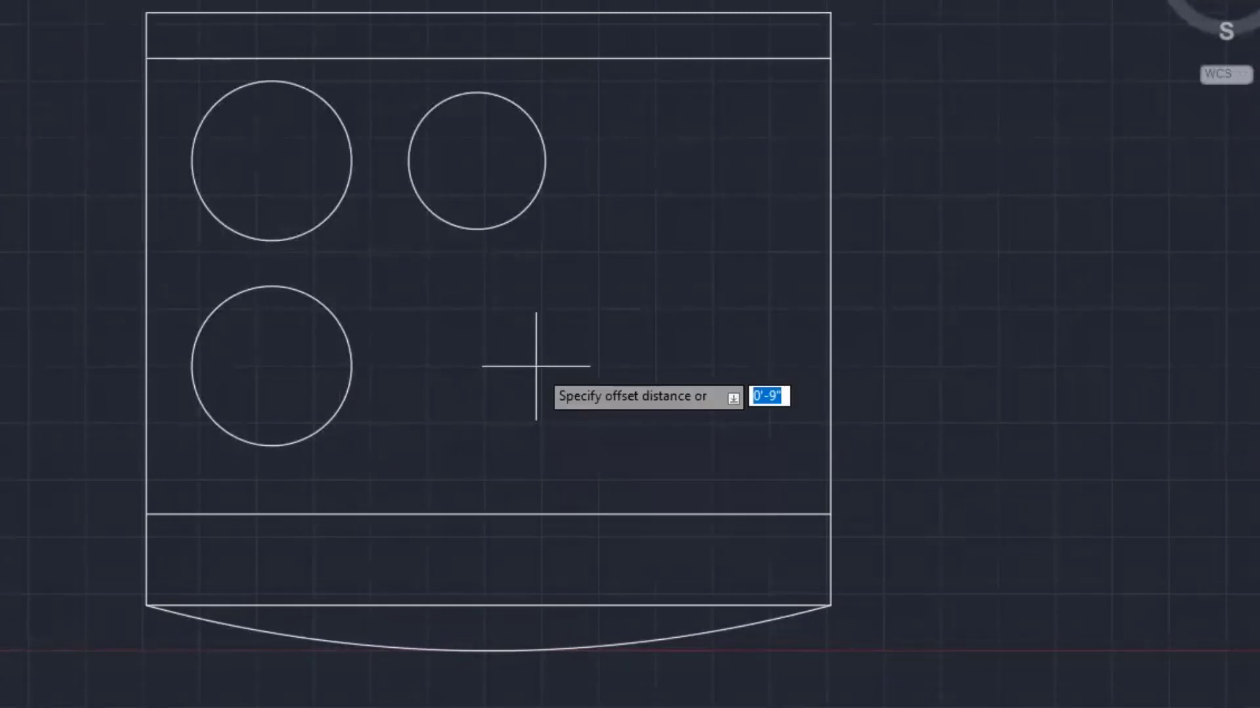
{"action": "type", "text": "5.5"}
{"action": "key", "text": "Return"}
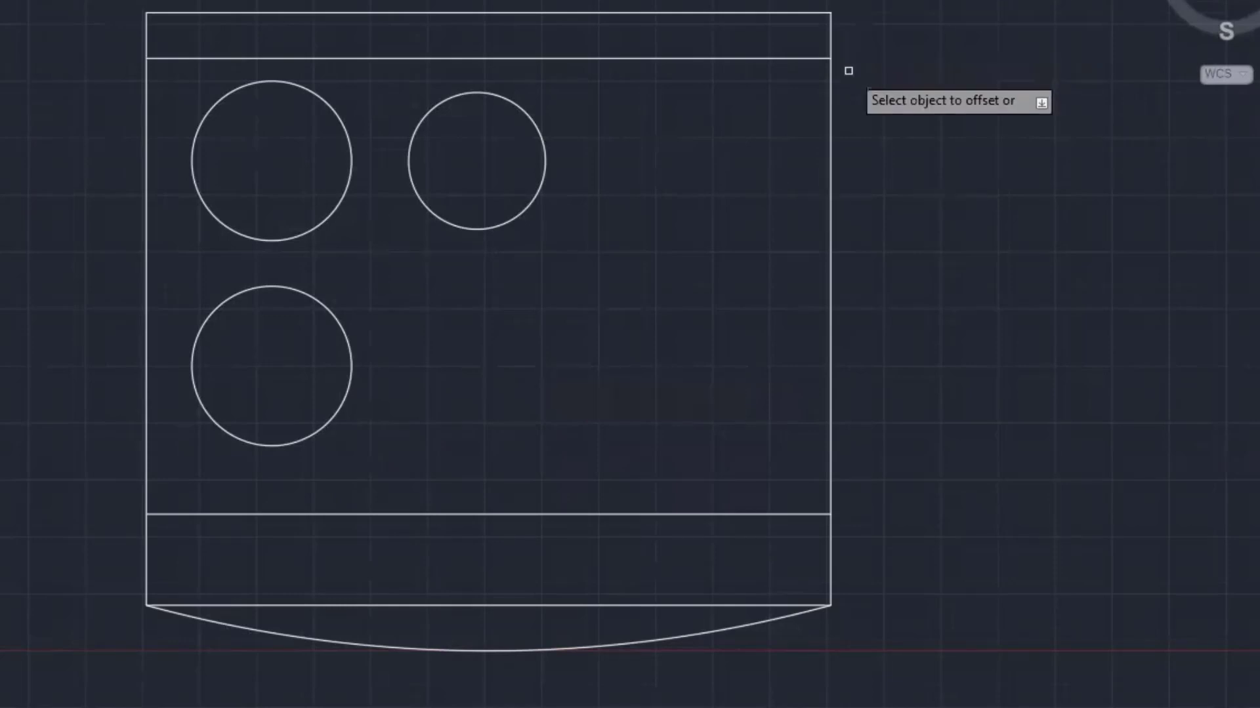
{"action": "left_click", "coordinate": [830, 129]}
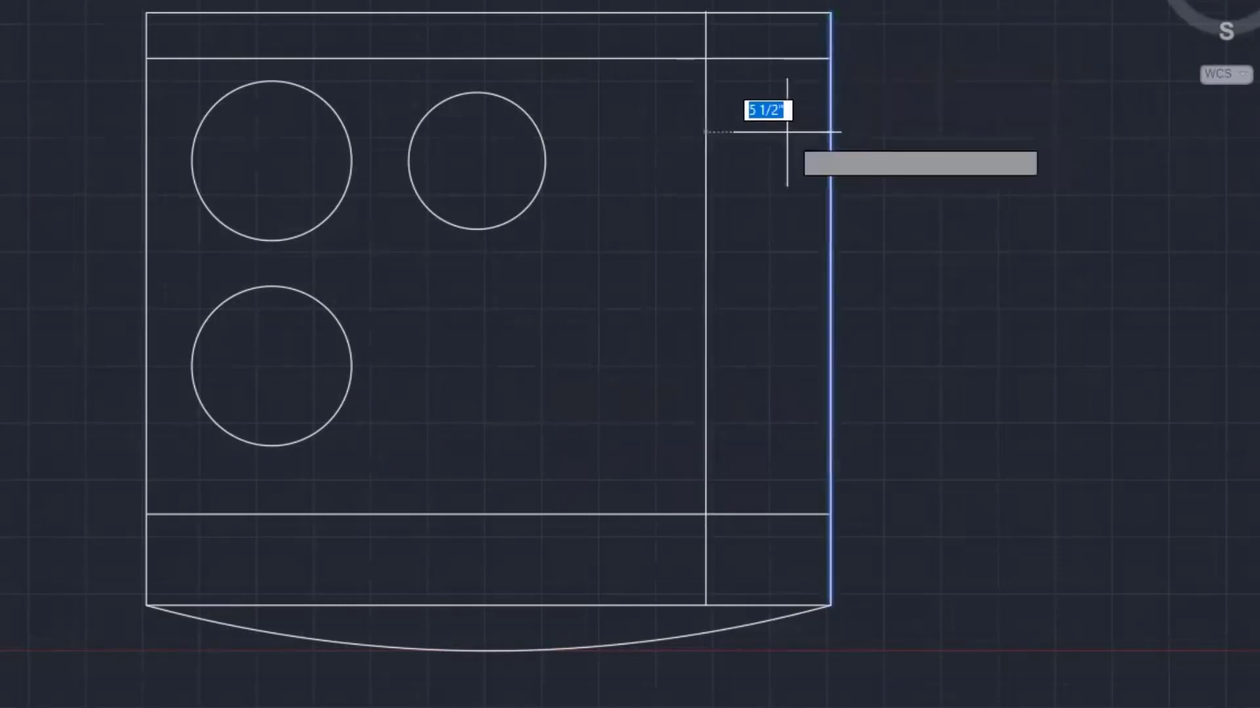
{"action": "left_click", "coordinate": [603, 178]}
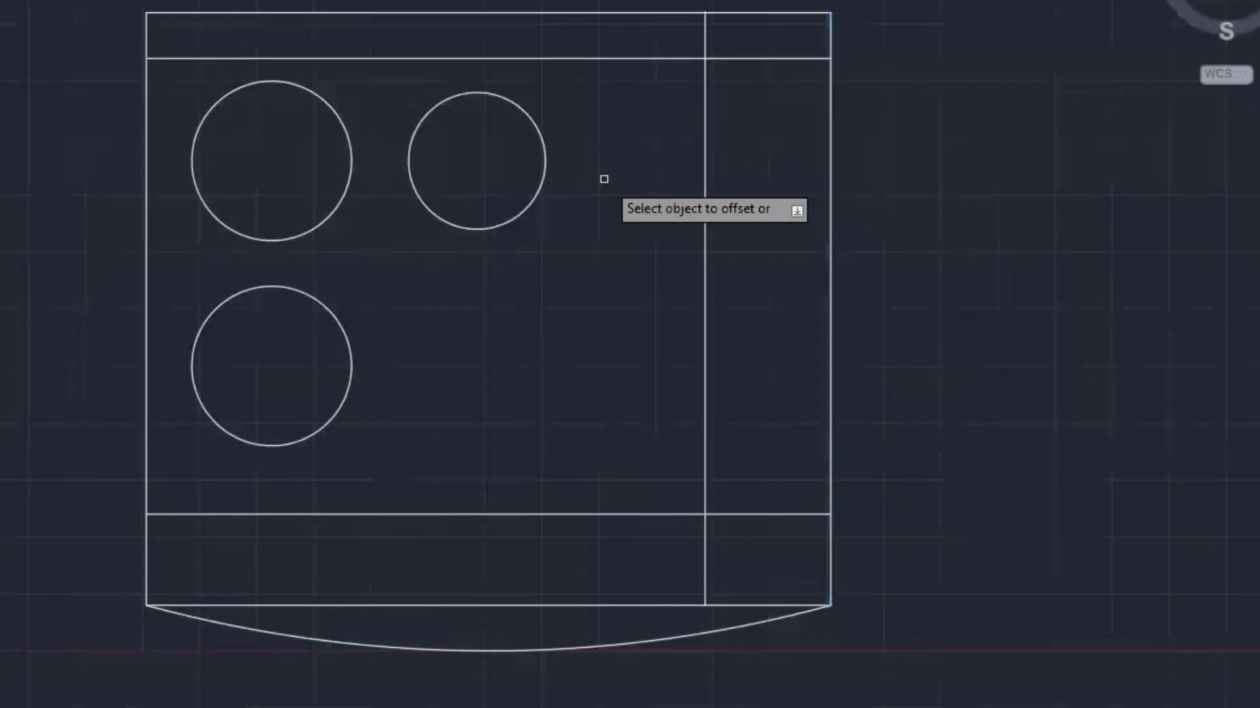
Offset the stove's upper inner line 4" downward as a horizontal guide
{"action": "left_click", "coordinate": [675, 56]}
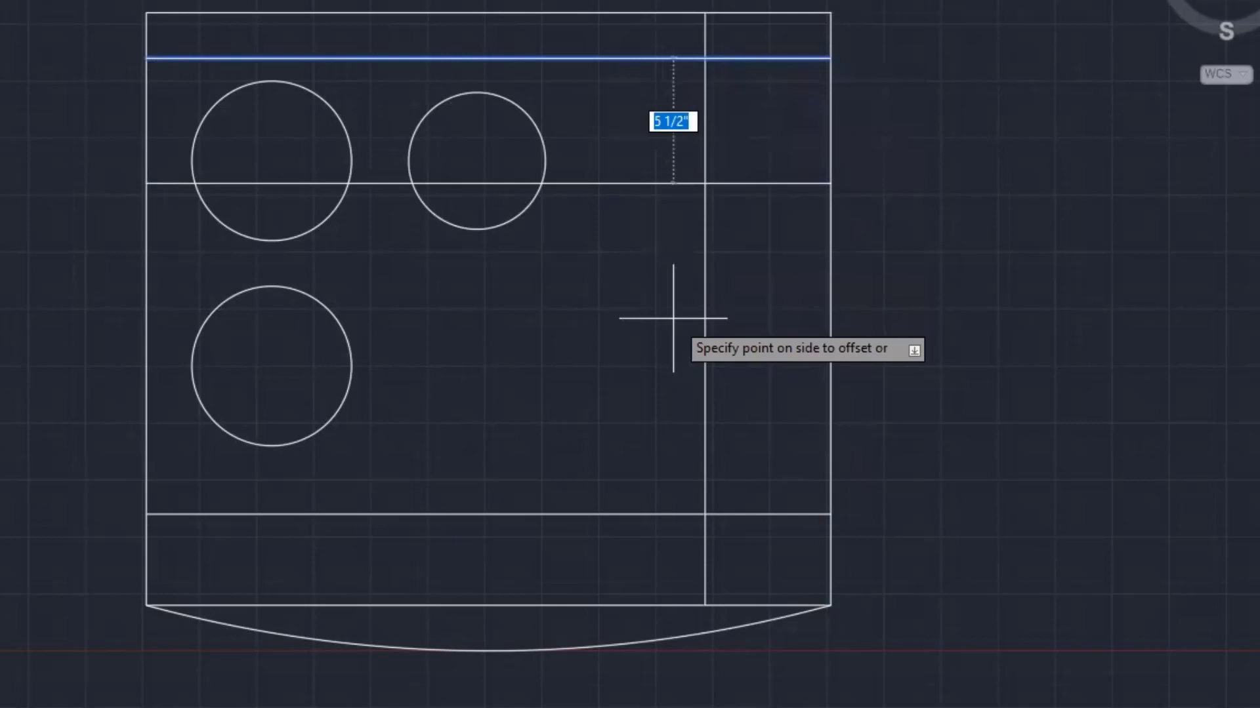
{"action": "type", "text": "4"}
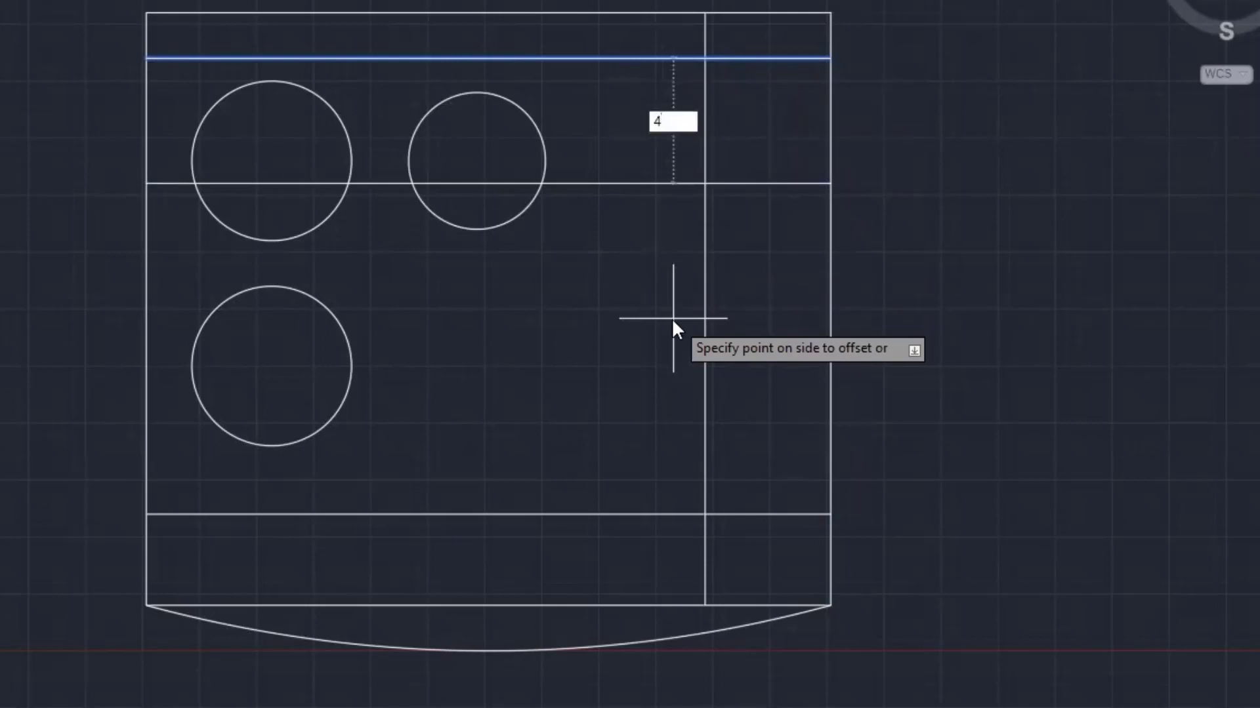
{"action": "key", "text": "Return"}
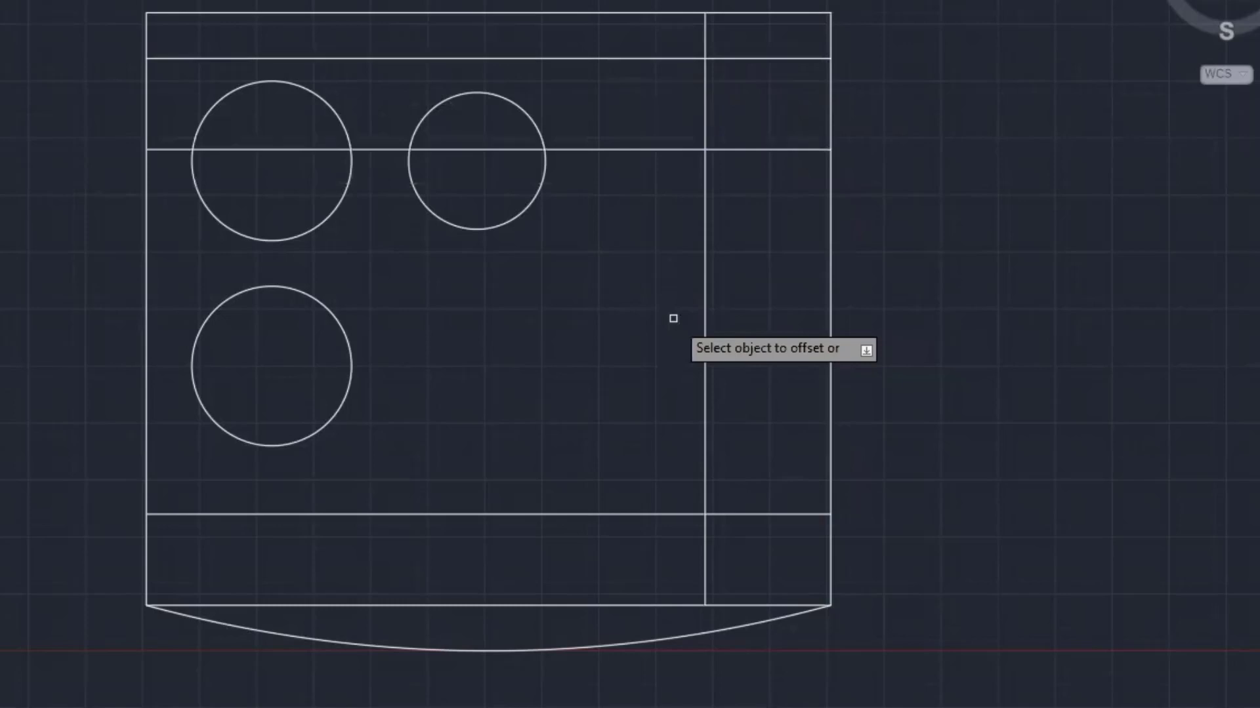
{"action": "key", "text": "Escape"}
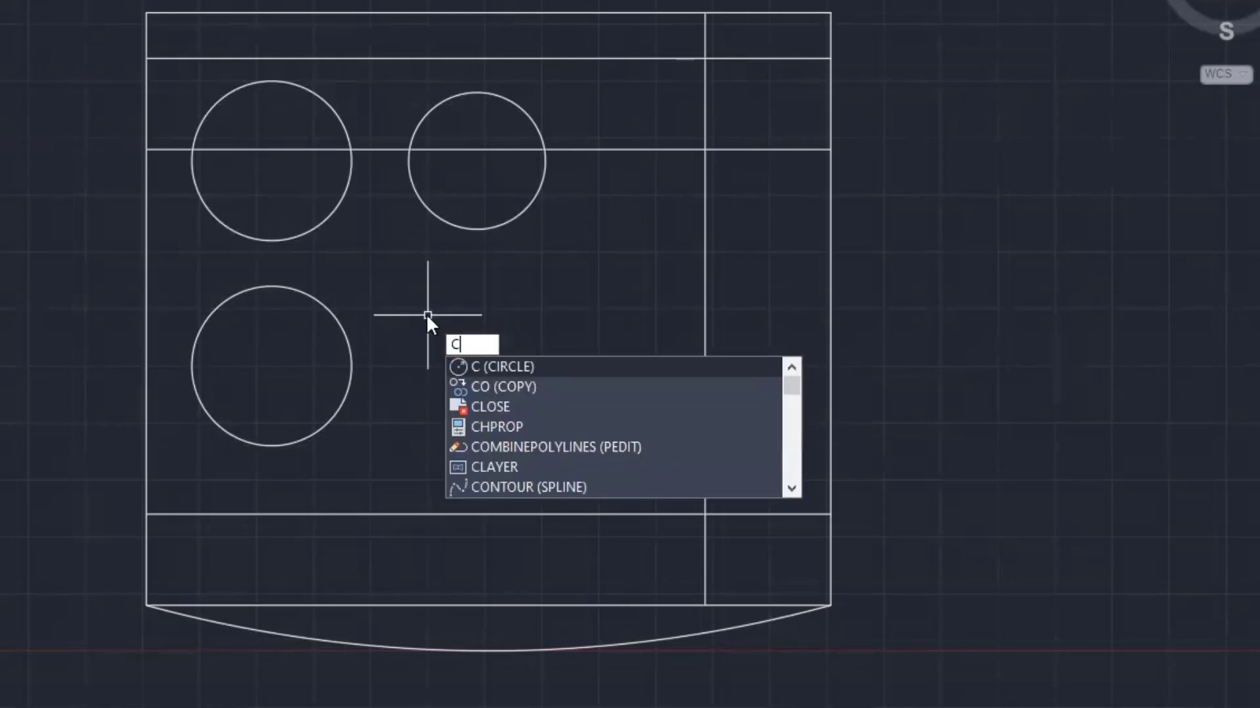
Draw a 2.5" radius burner circle at the intersection of the two guides near the stove's upper right corner
{"action": "key", "text": "Return"}
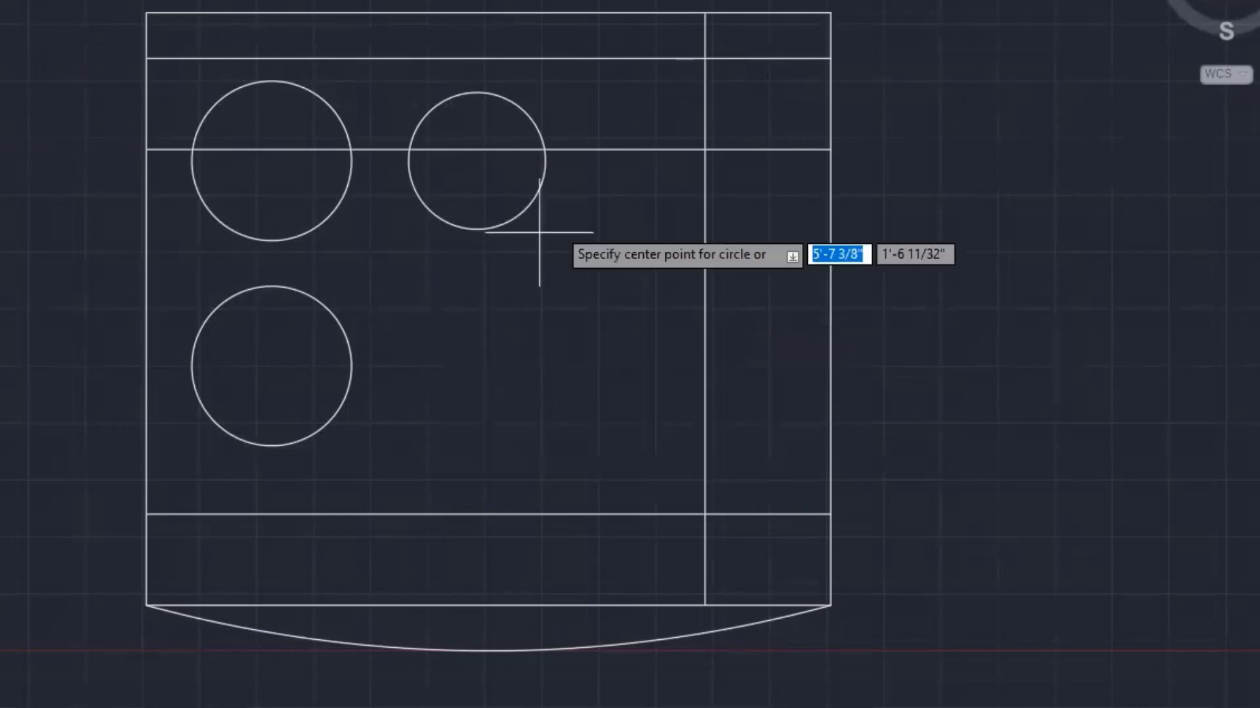
{"action": "left_click", "coordinate": [705, 150]}
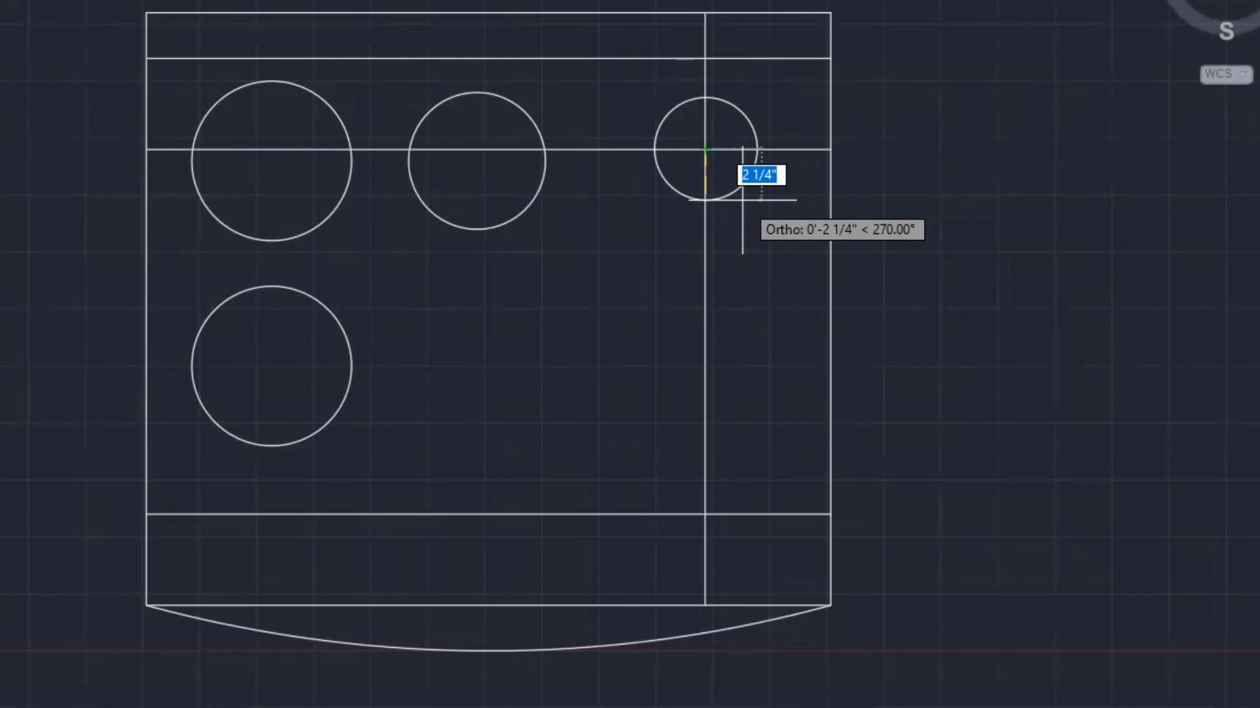
{"action": "type", "text": "2.5"}
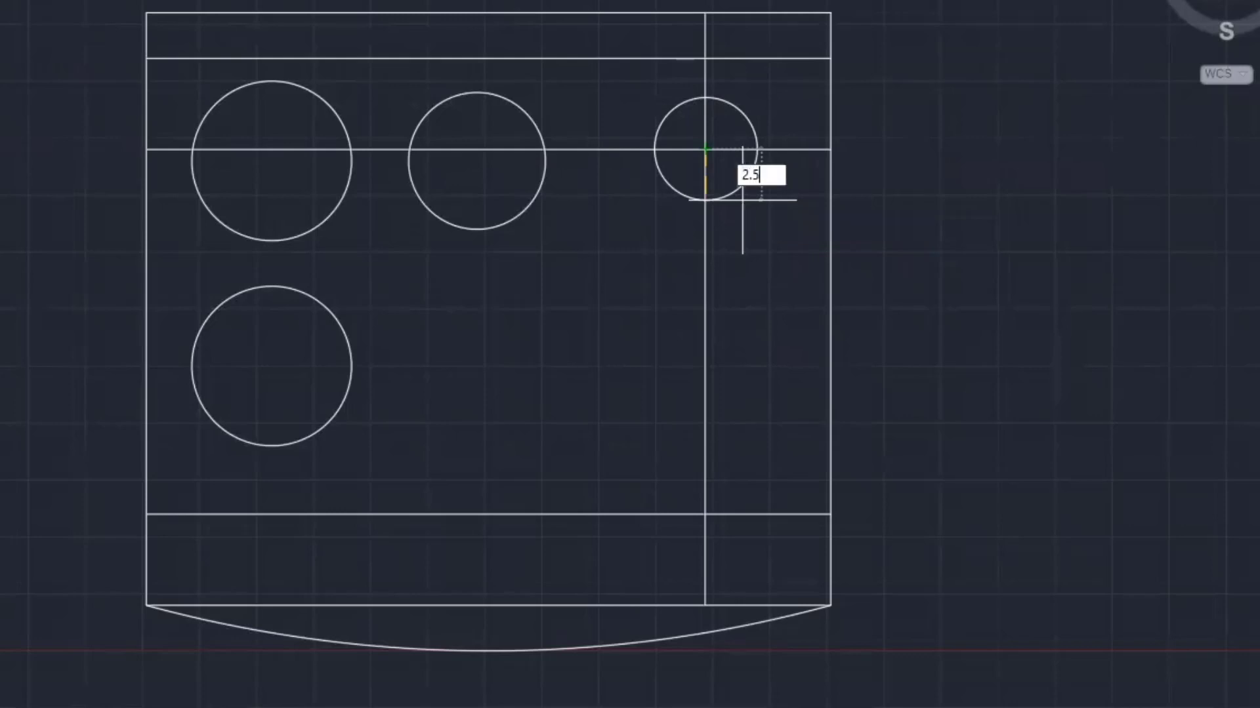
{"action": "key", "text": "Return"}
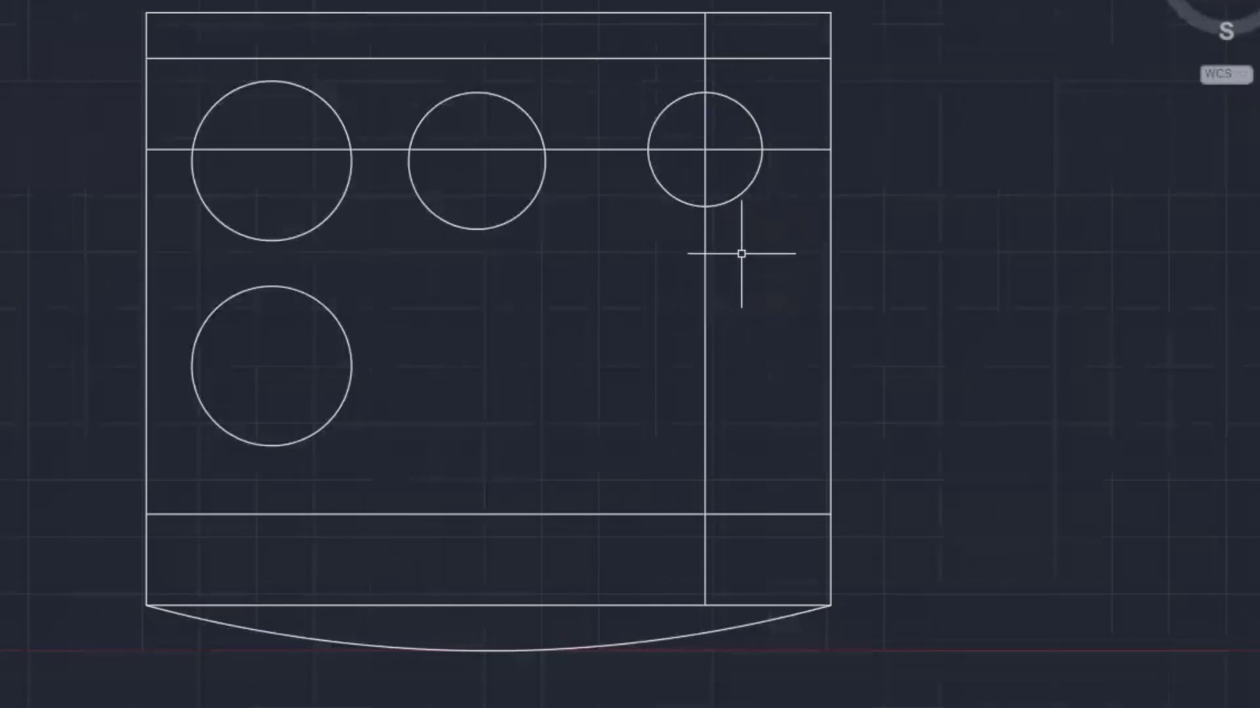
Delete the two guides crossing inside the 2.5" radius burner circle
{"action": "scroll", "coordinate": [785, 176], "scroll_direction": "up", "scroll_amount": 4}
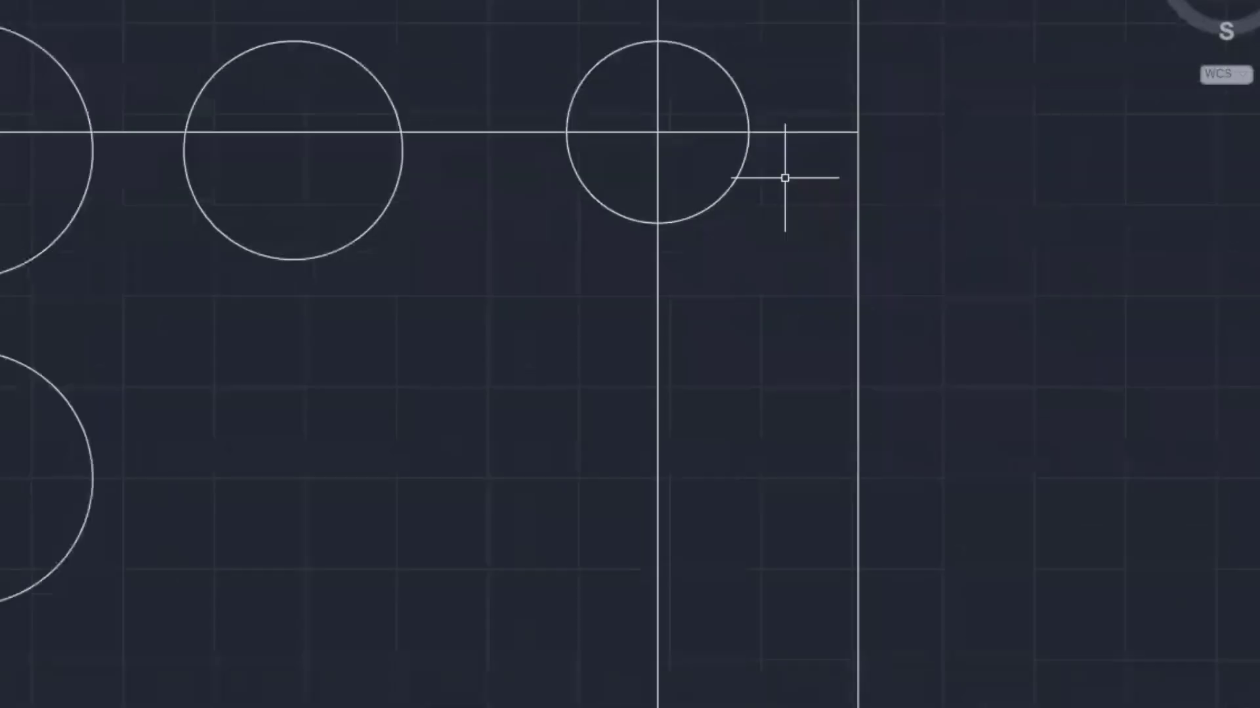
{"action": "mouse_move", "coordinate": [784, 177]}
{"action": "middle_mouse_down"}
{"action": "mouse_move", "coordinate": [717, 267]}
{"action": "mouse_move", "coordinate": [565, 394]}
{"action": "middle_mouse_up"}
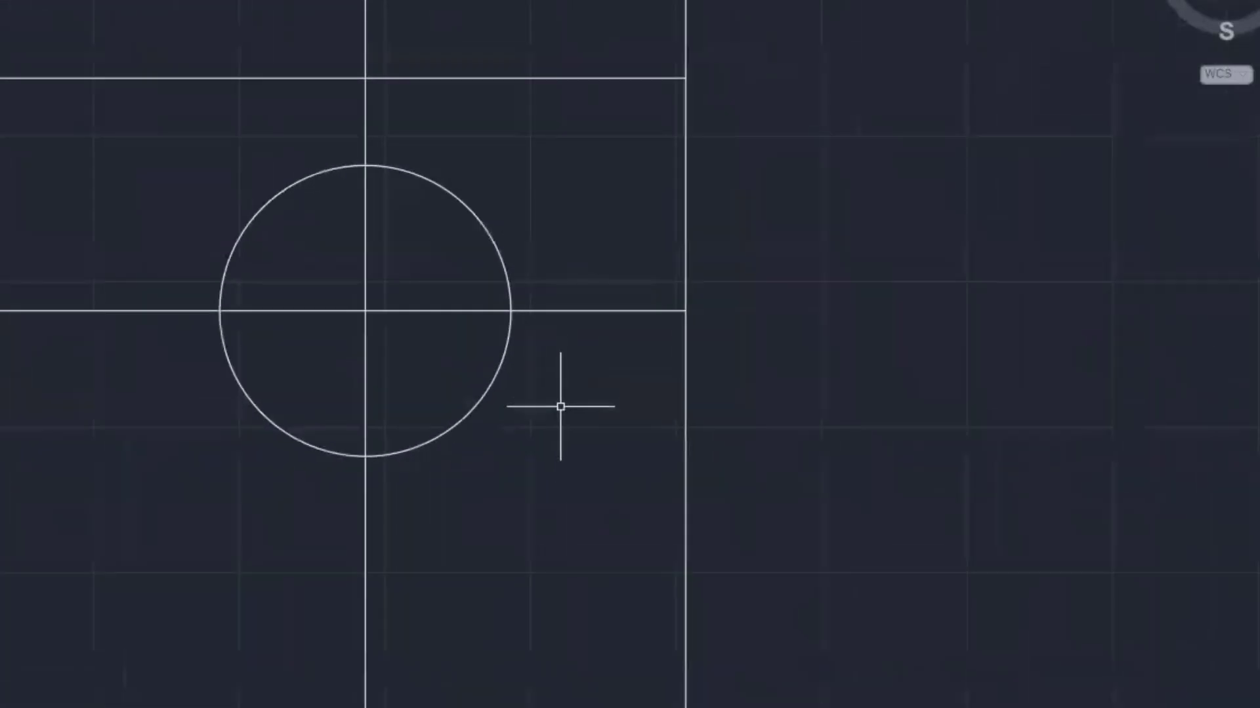
{"action": "left_click", "coordinate": [429, 371]}
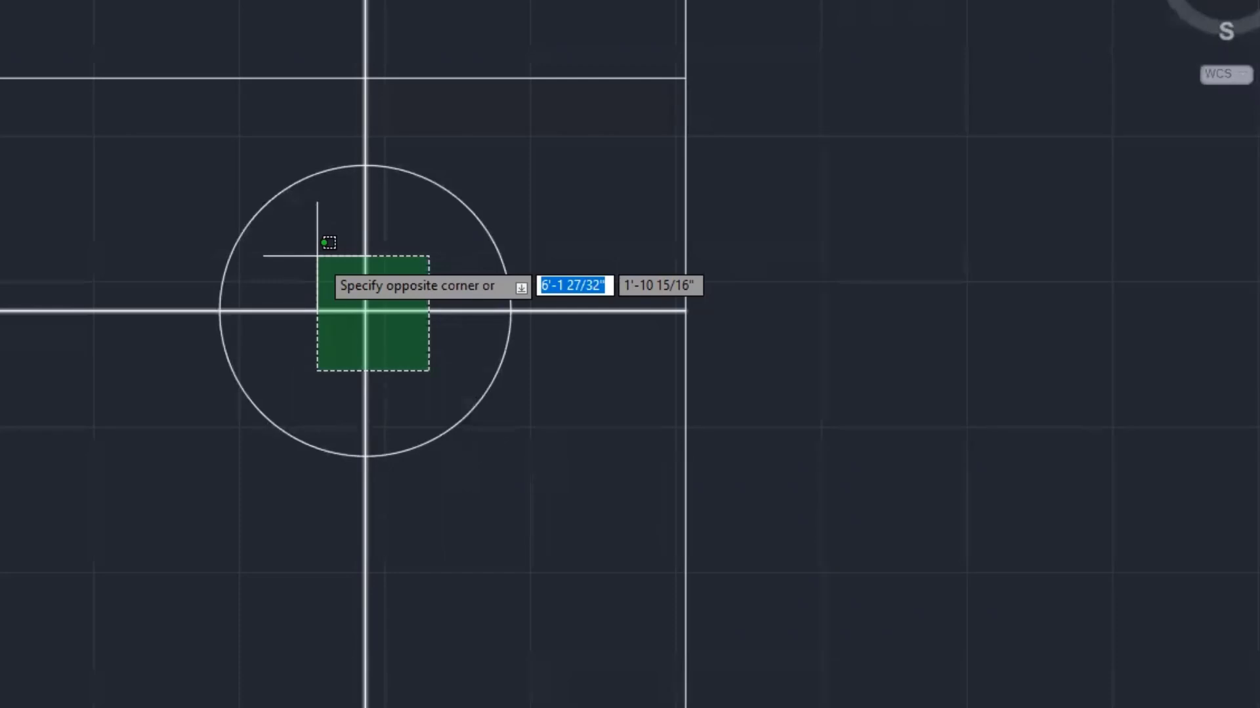
{"action": "left_click", "coordinate": [317, 255]}
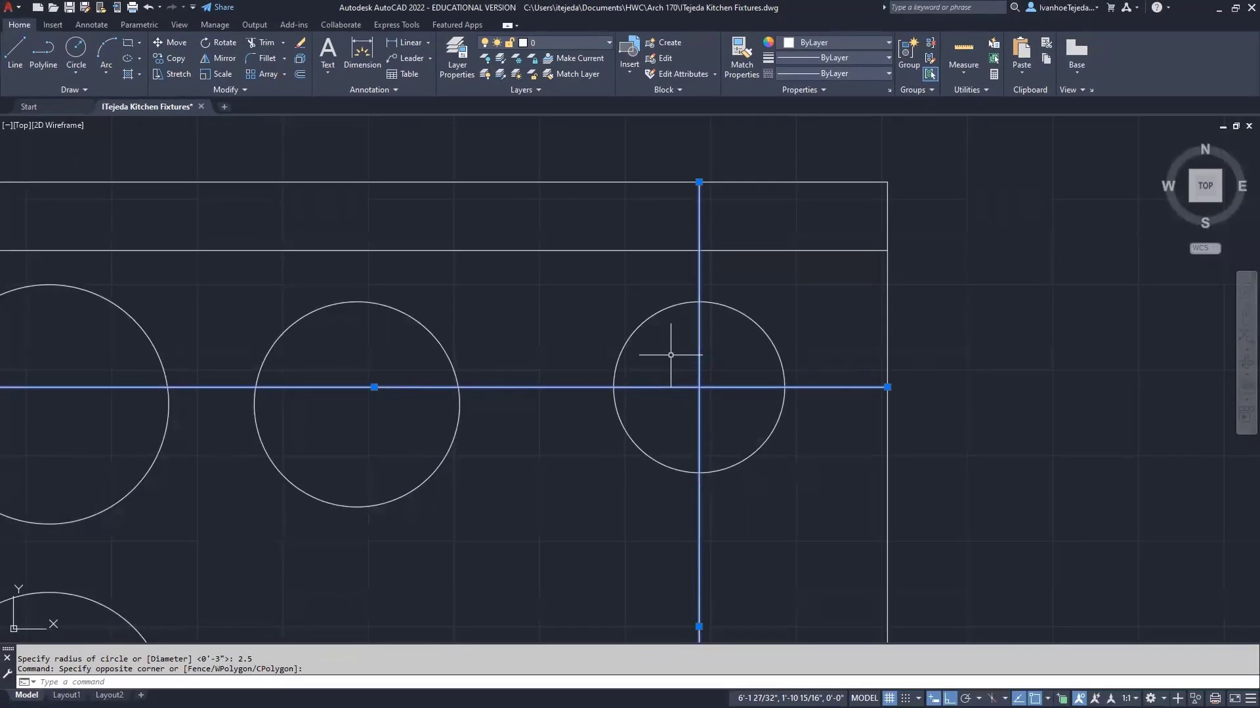
{"action": "key", "text": "Delete"}
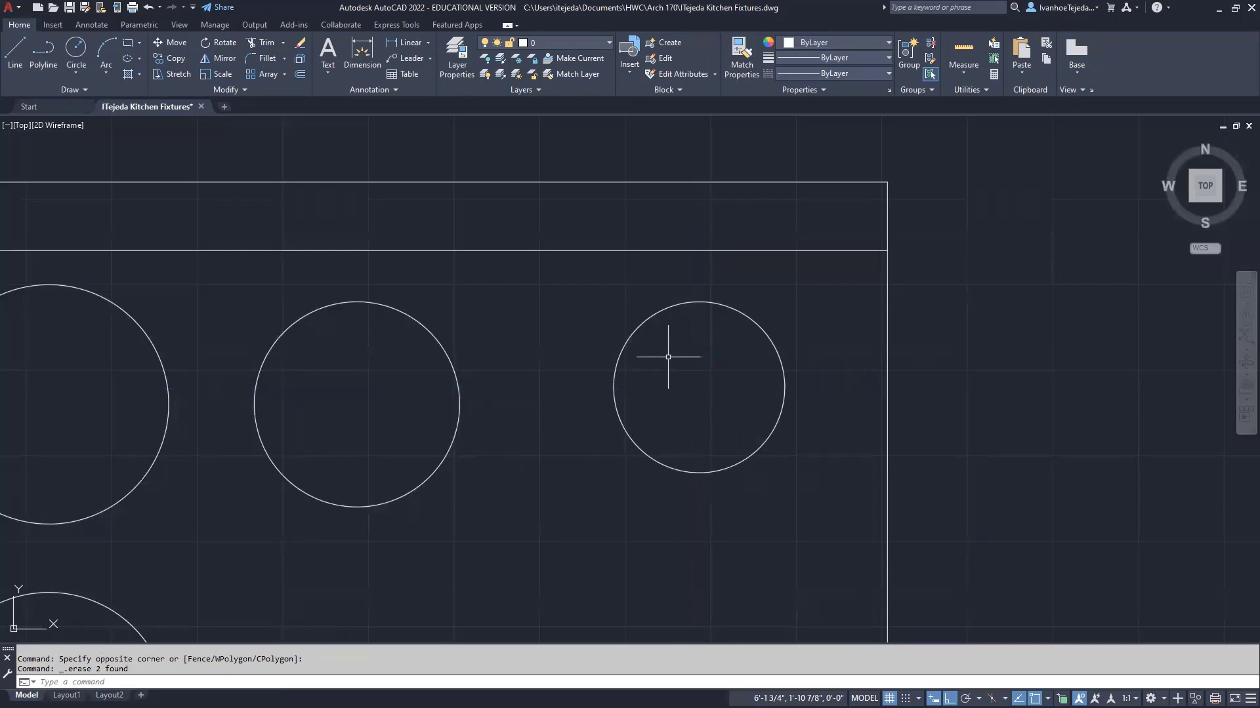
{"action": "scroll", "coordinate": [671, 355], "scroll_direction": "down", "scroll_amount": 3}
{"action": "middle_click_drag", "start_coordinate": [649, 469], "coordinate": [699, 348]}
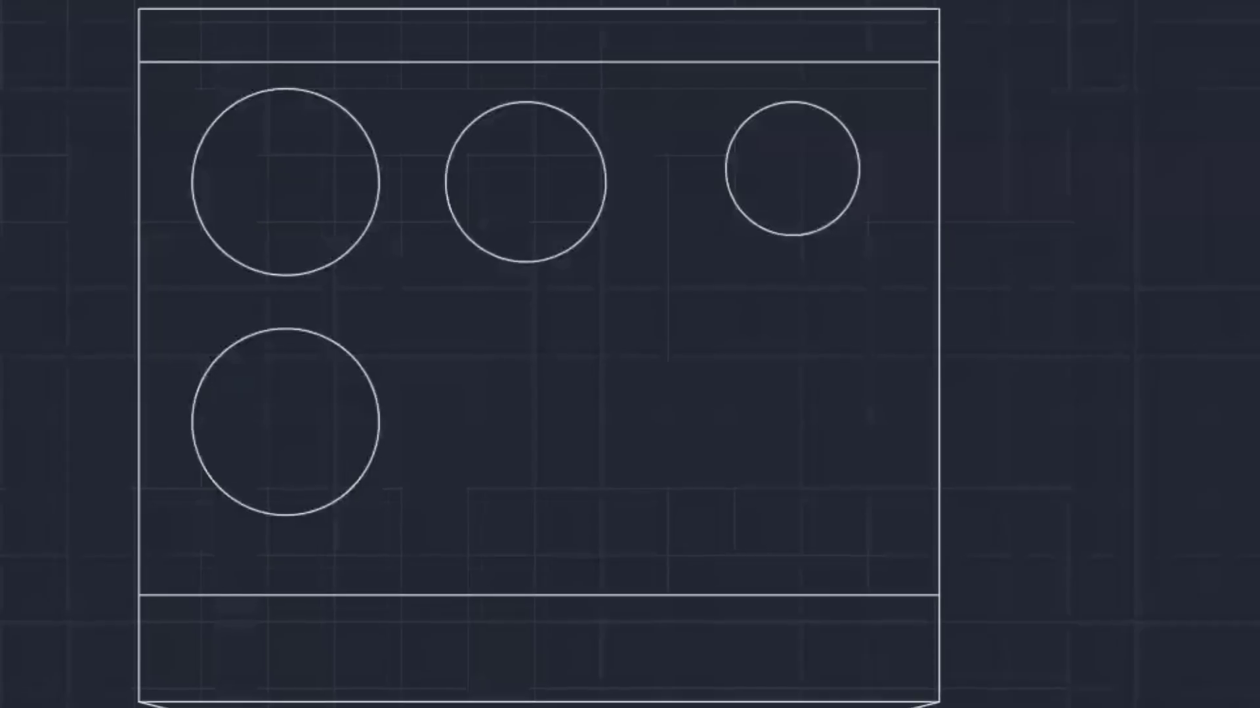
Offset the stove's right edge 8.5" inward as a vertical guide
{"action": "type", "text": "o"}
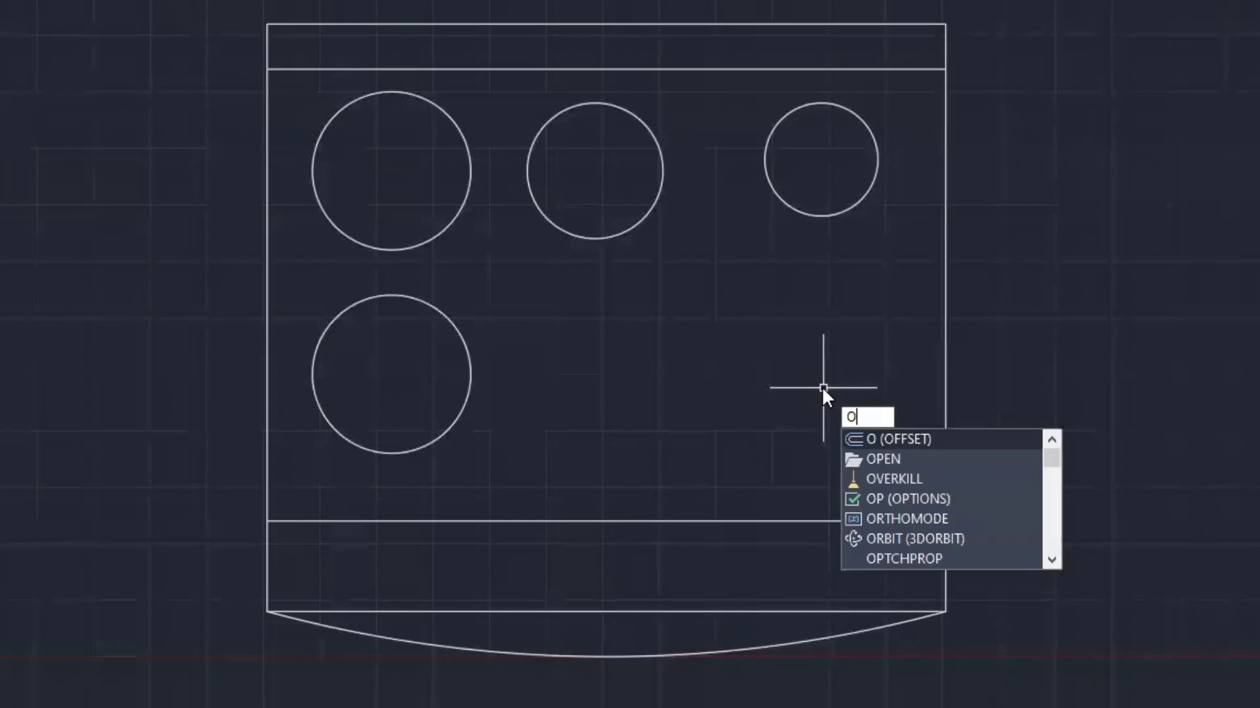
{"action": "key", "text": "Return"}
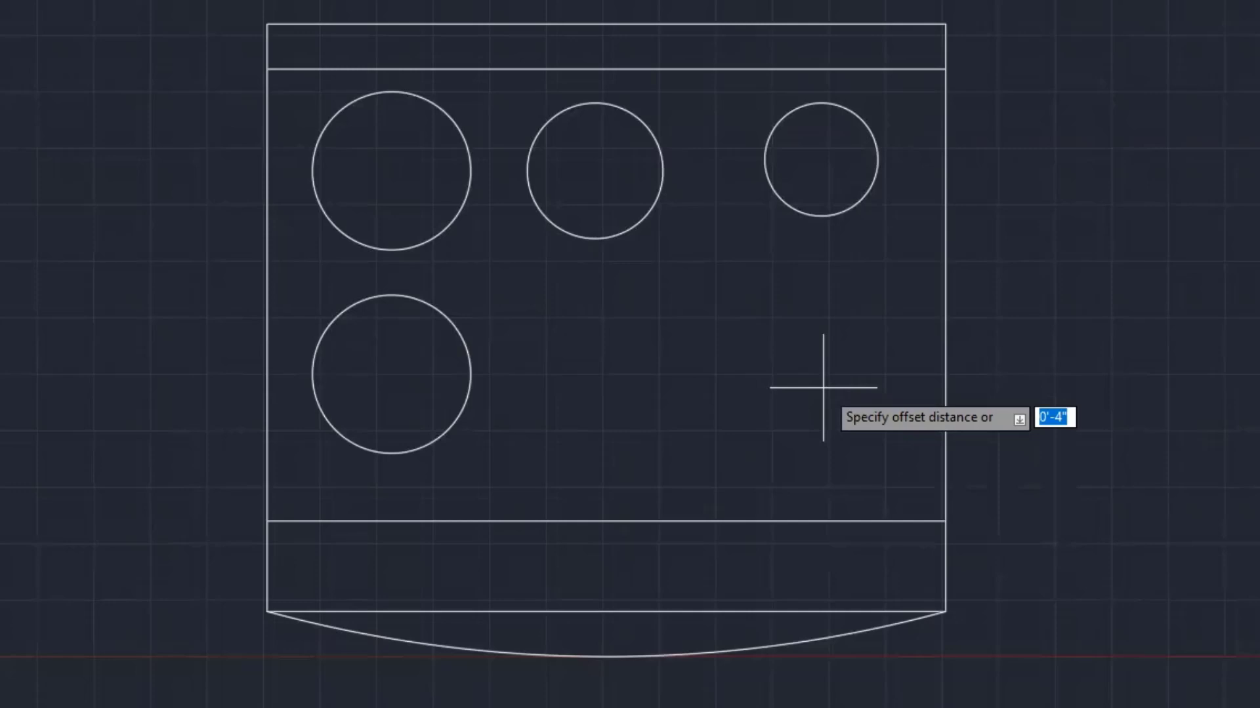
{"action": "key", "text": "BackSpace"}
{"action": "type", "text": "8.5"}
{"action": "key", "text": "Return"}
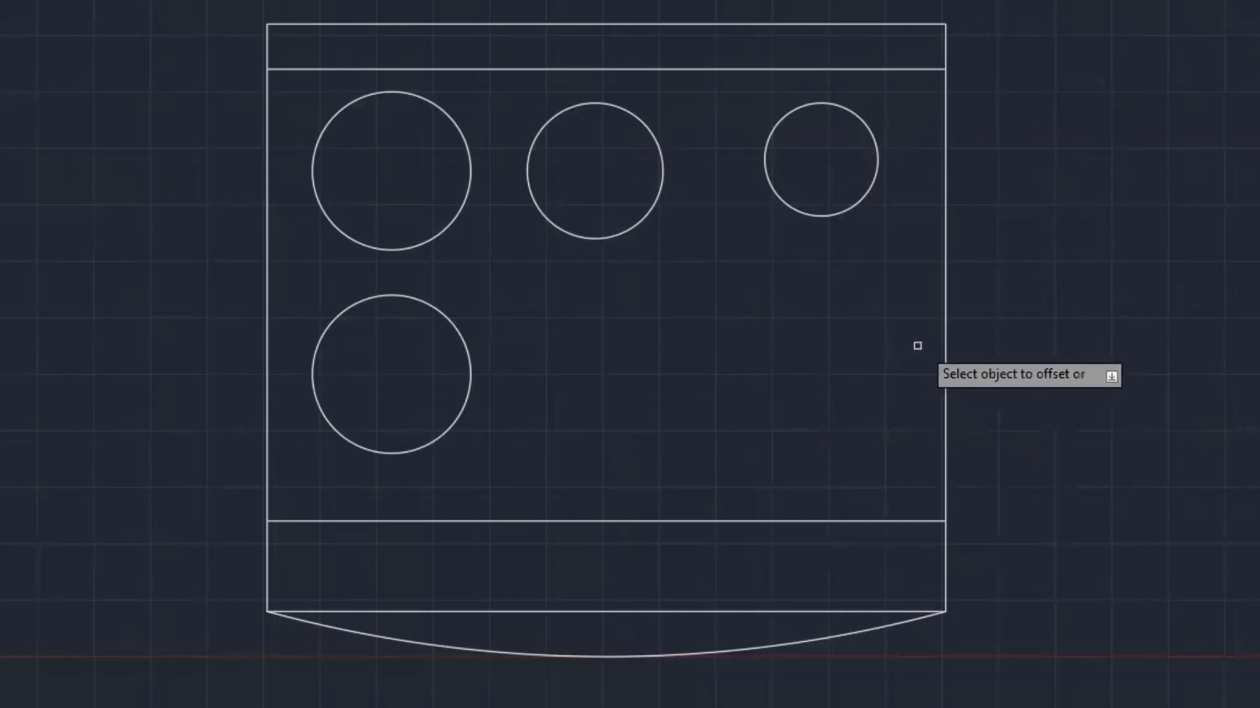
{"action": "left_click", "coordinate": [943, 320]}
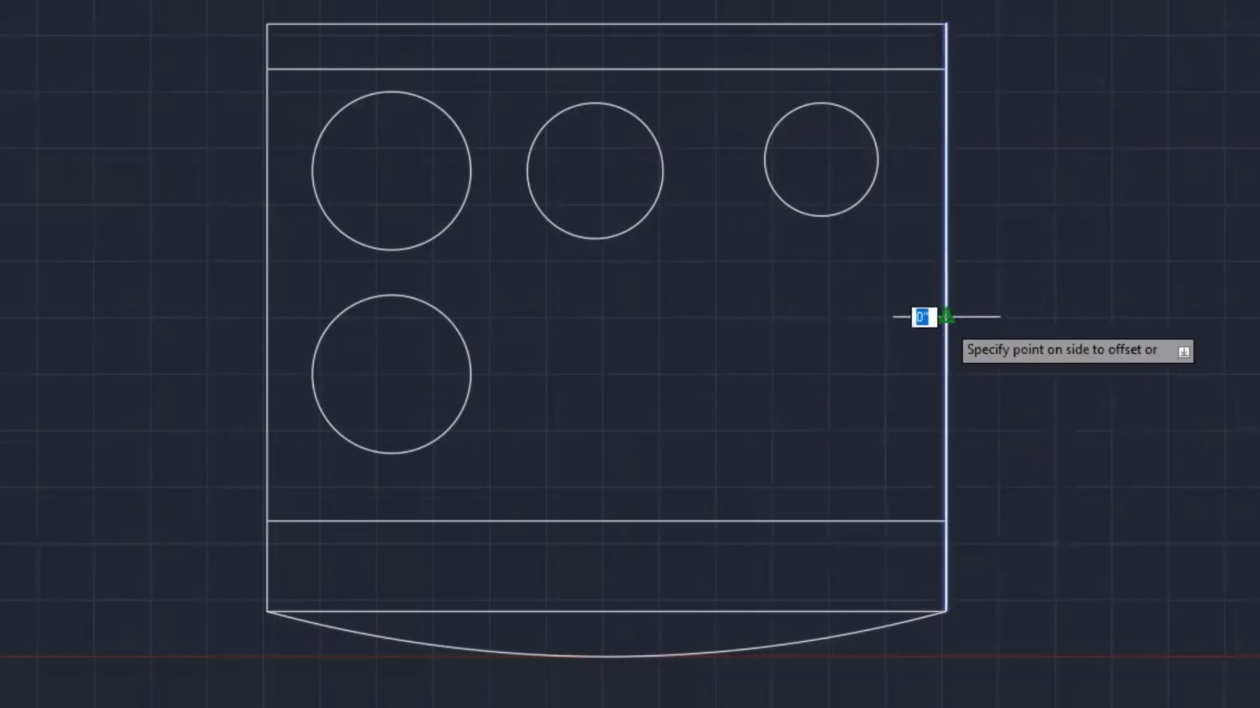
{"action": "left_click", "coordinate": [698, 363]}
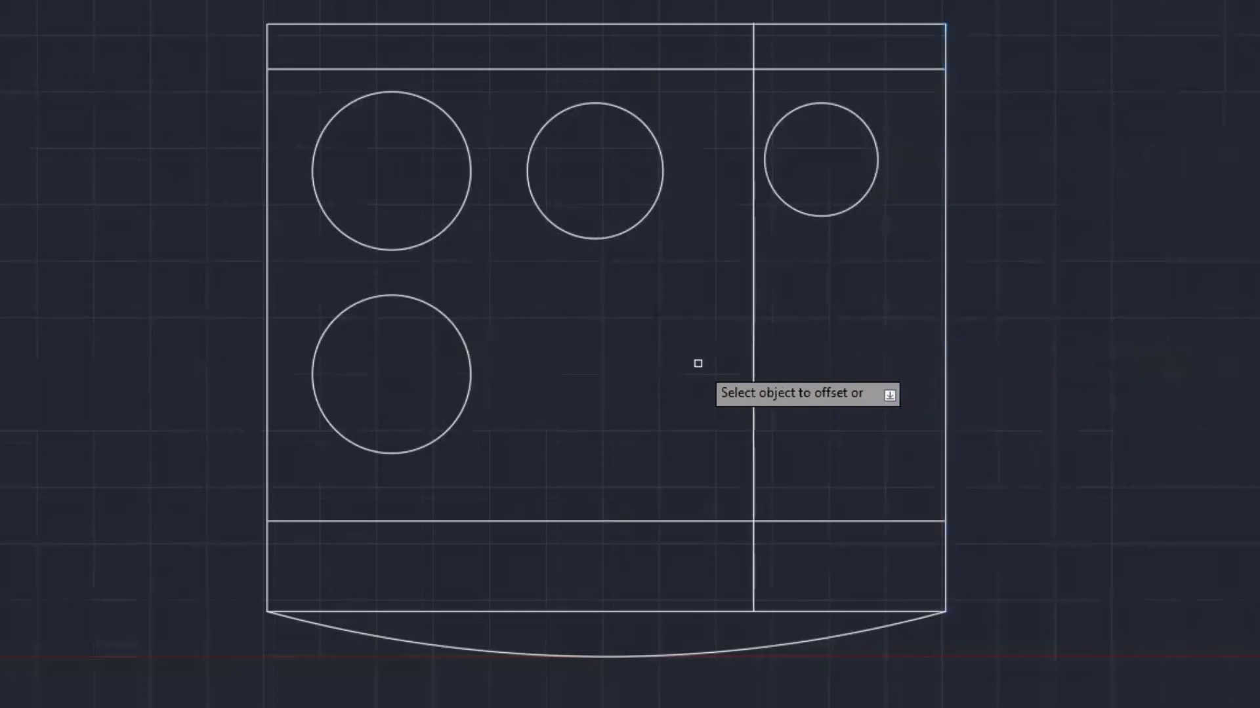
Offset the stove's lower inner line 7.5" upward as a horizontal guide
{"action": "left_click", "coordinate": [824, 519]}
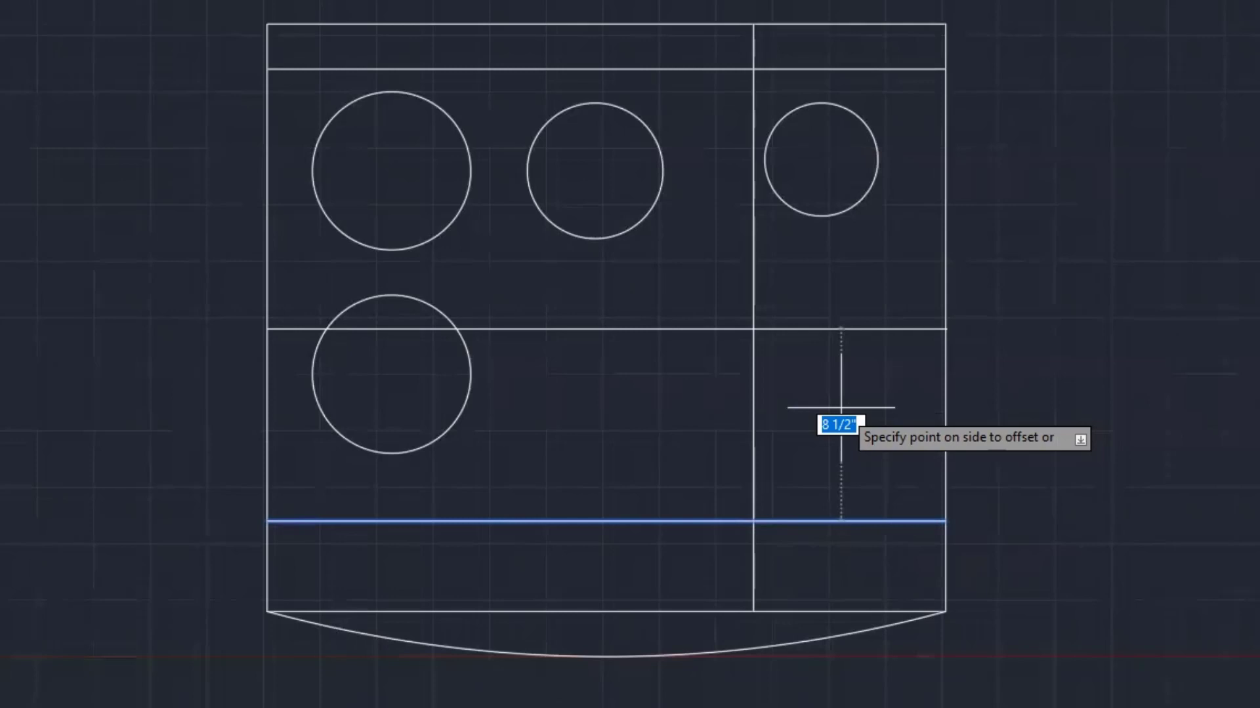
{"action": "type", "text": "7.5"}
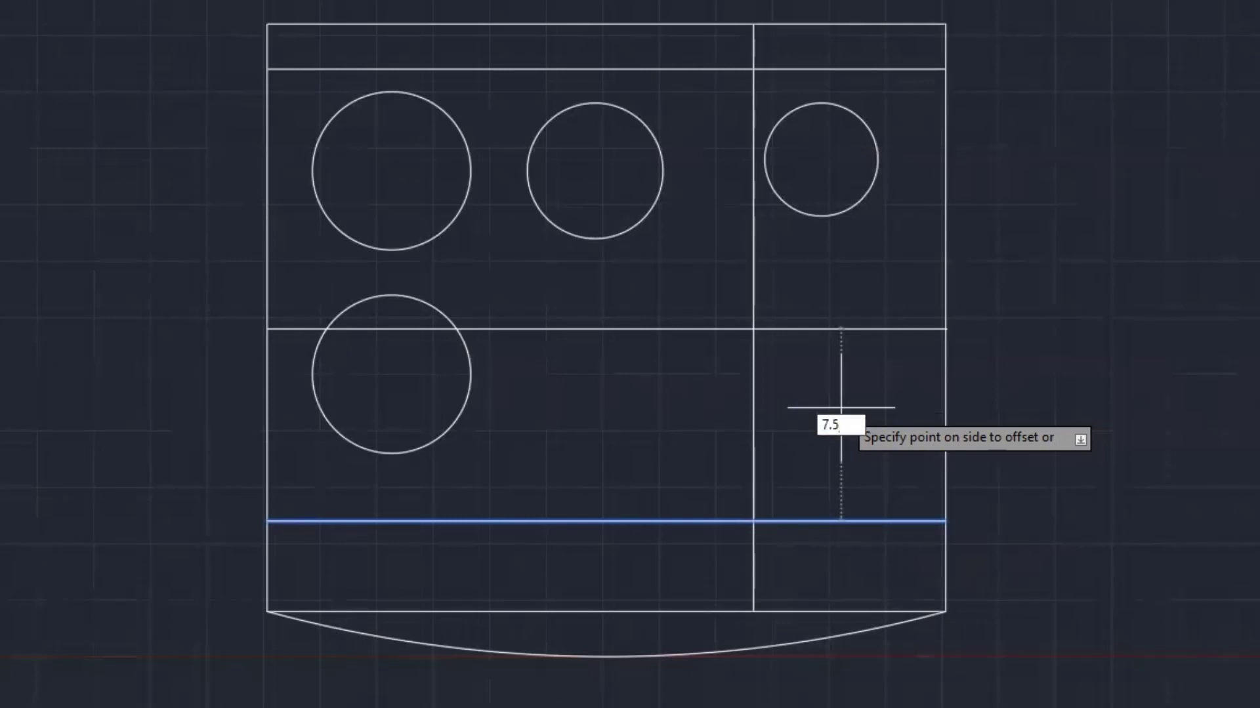
{"action": "key", "text": "Return"}
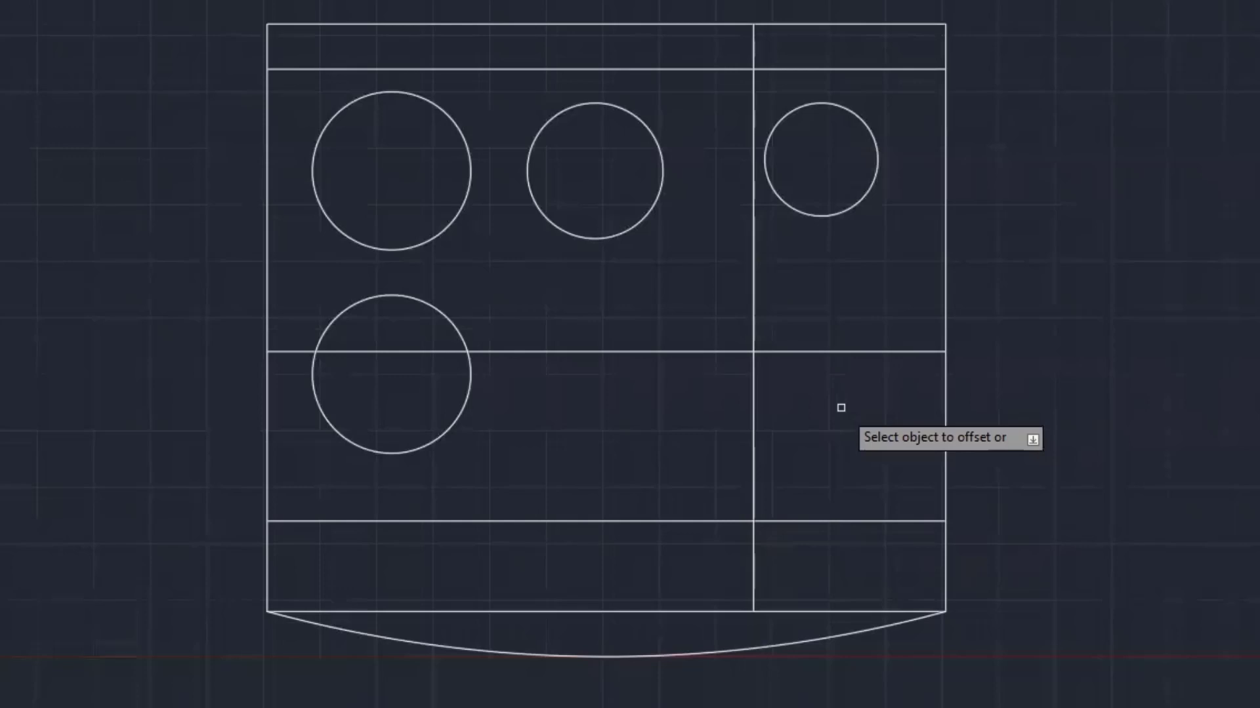
{"action": "key", "text": "Escape"}
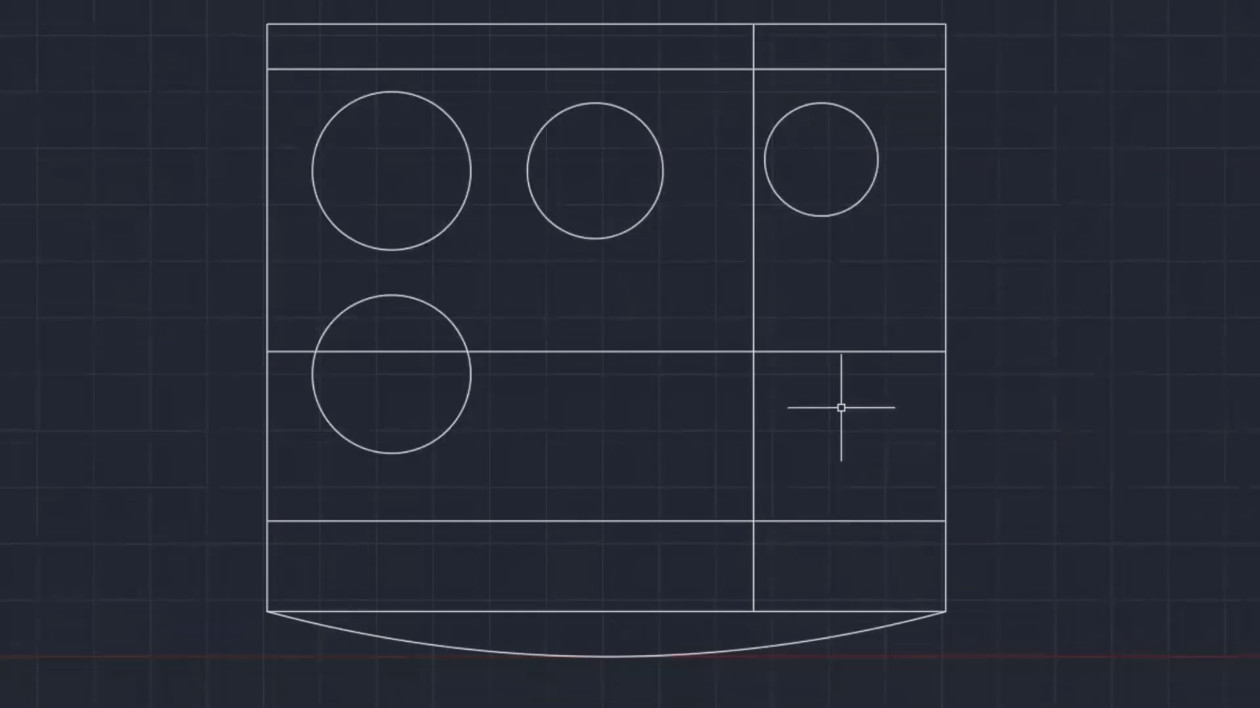
Draw a 5" radius burner circle at the intersection of the two guides in the stove's lower right area
{"action": "type", "text": "c"}
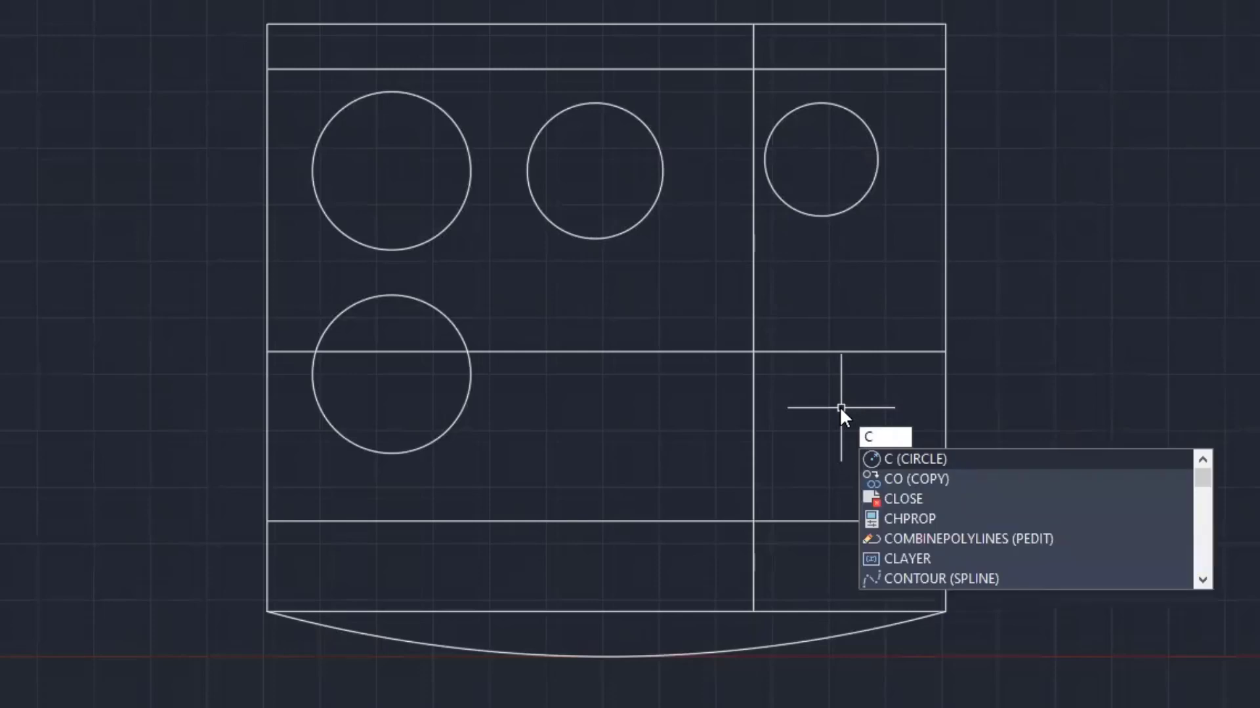
{"action": "key", "text": "Return"}
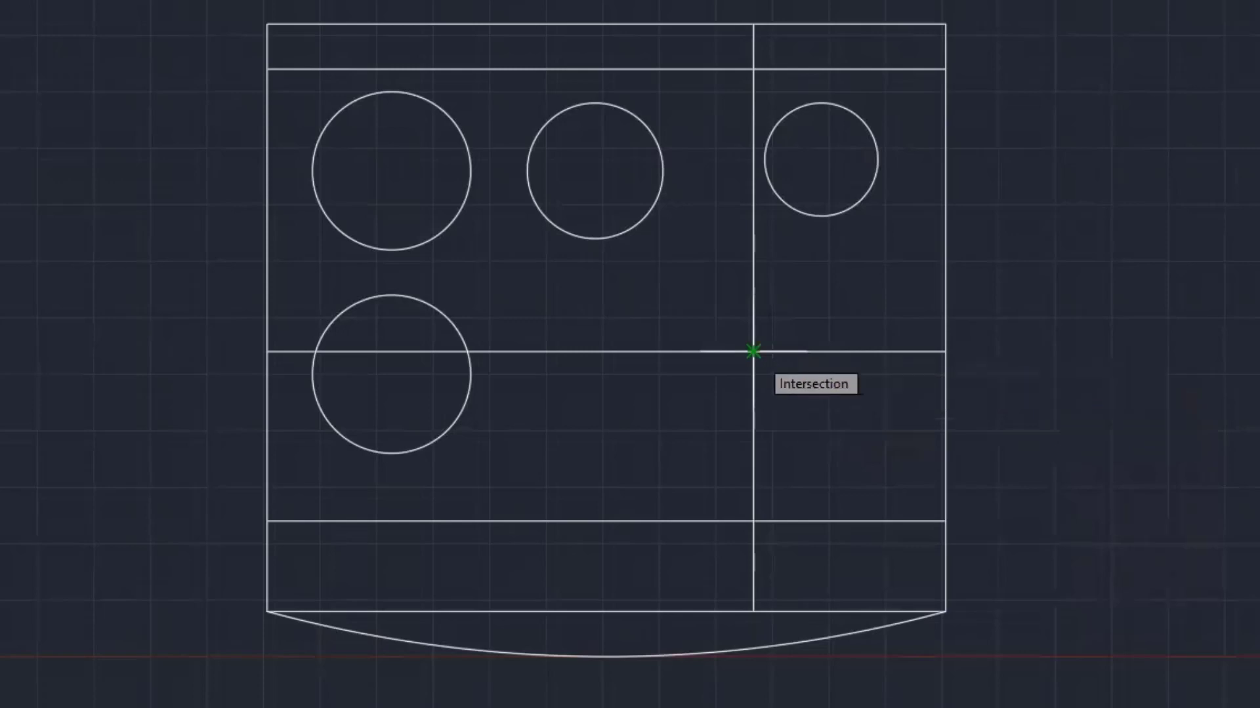
{"action": "left_click", "coordinate": [753, 352]}
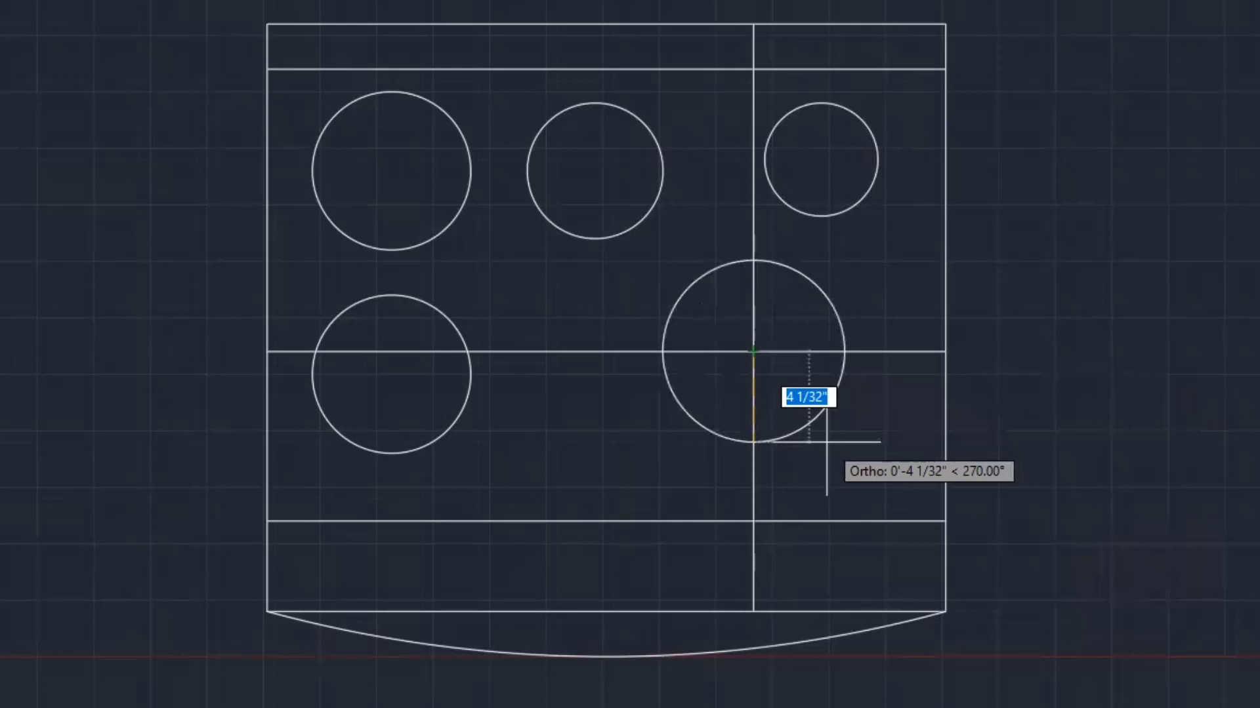
{"action": "type", "text": "5"}
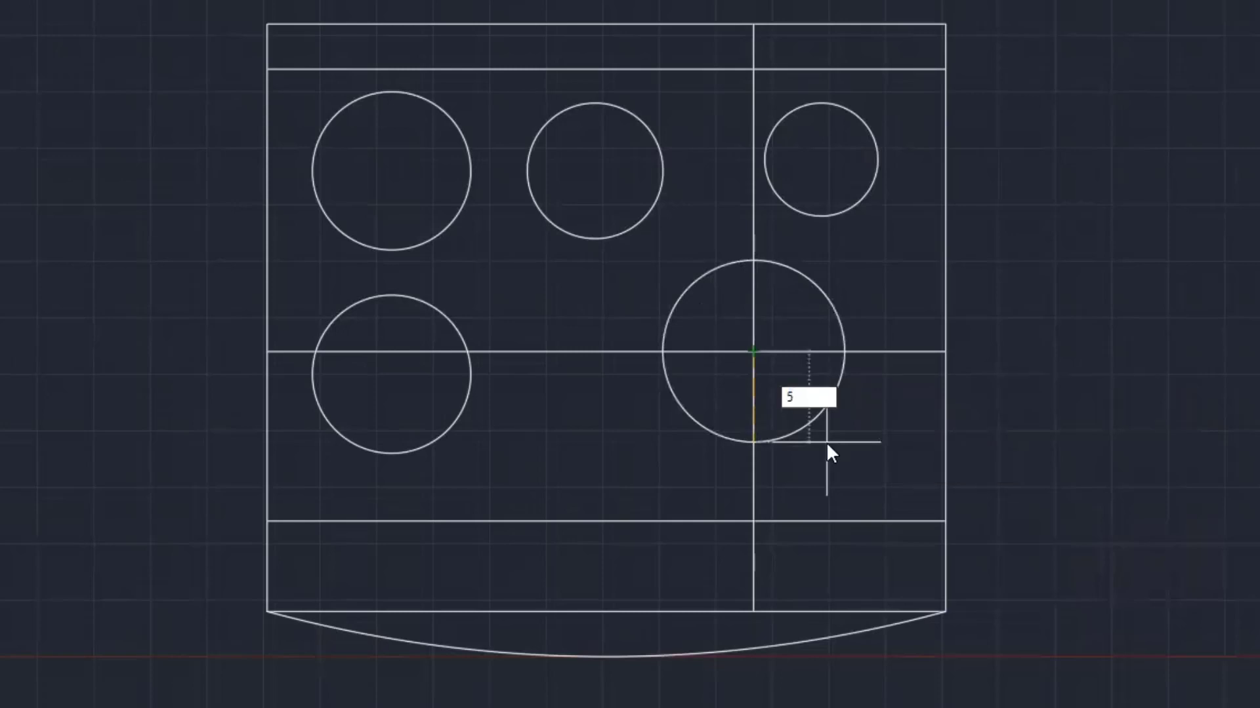
{"action": "key", "text": "Return"}
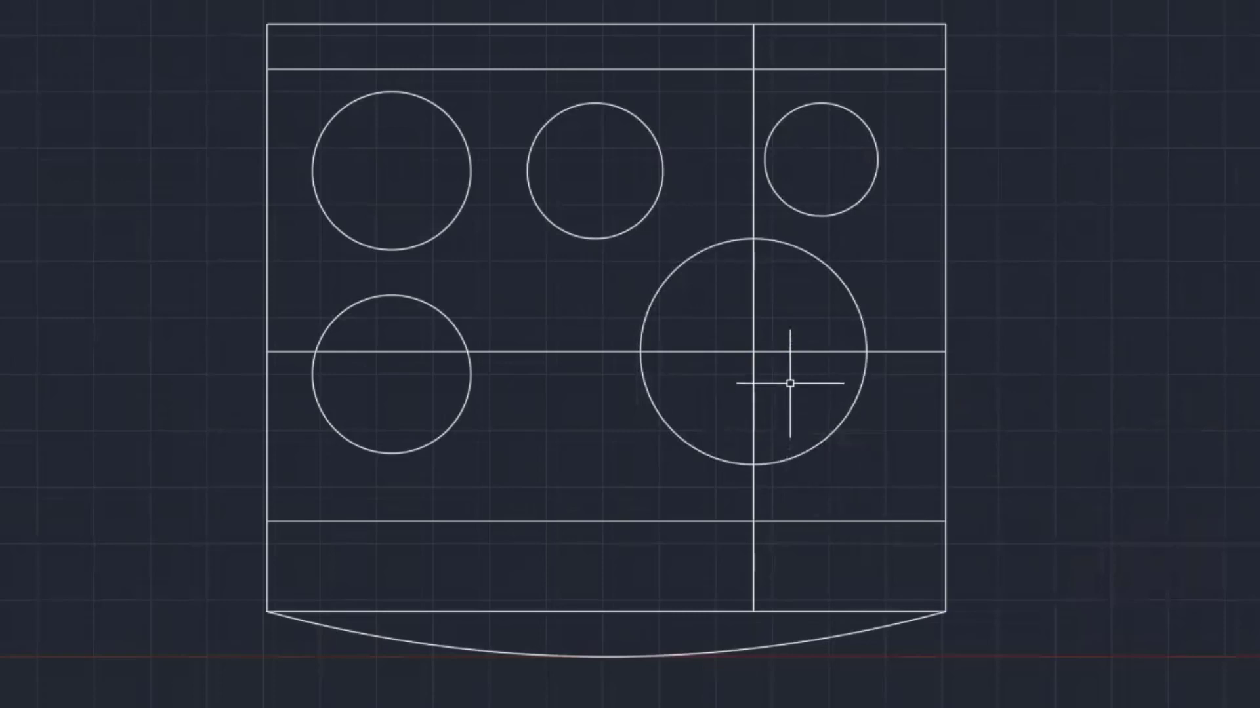
Delete the two guides crossing inside the 5" radius burner circle
{"action": "left_click", "coordinate": [793, 308]}
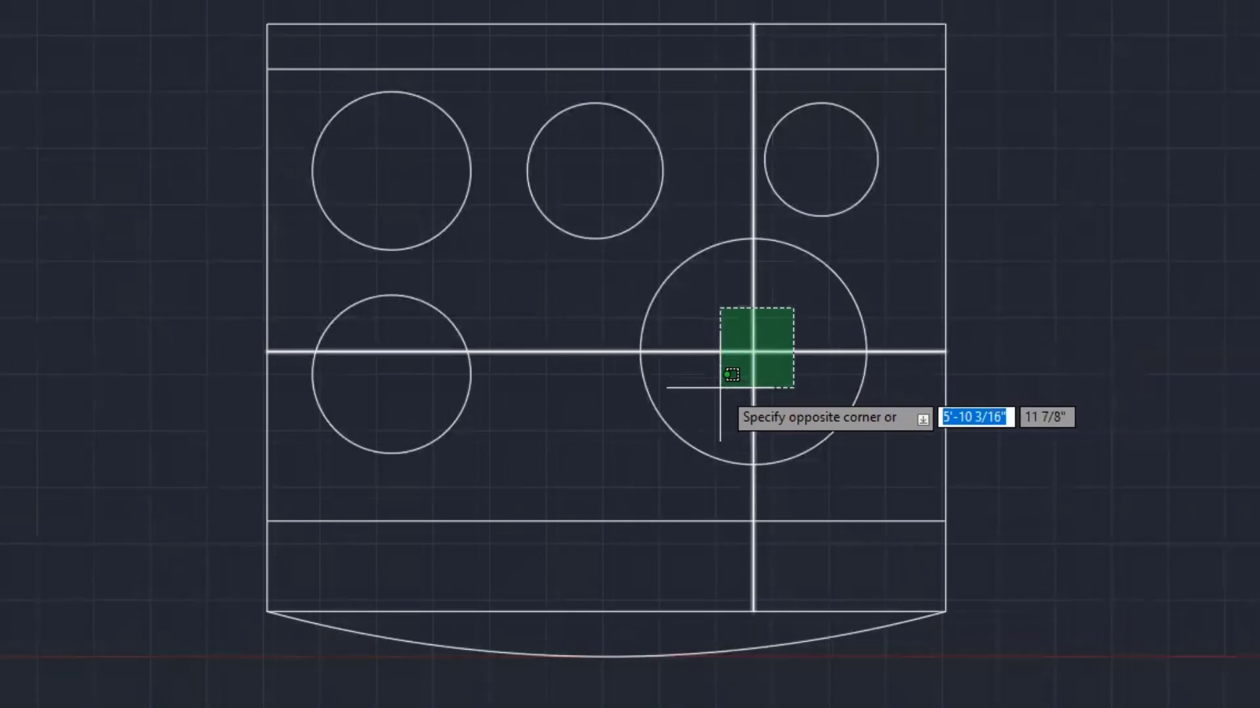
{"action": "left_click", "coordinate": [721, 386]}
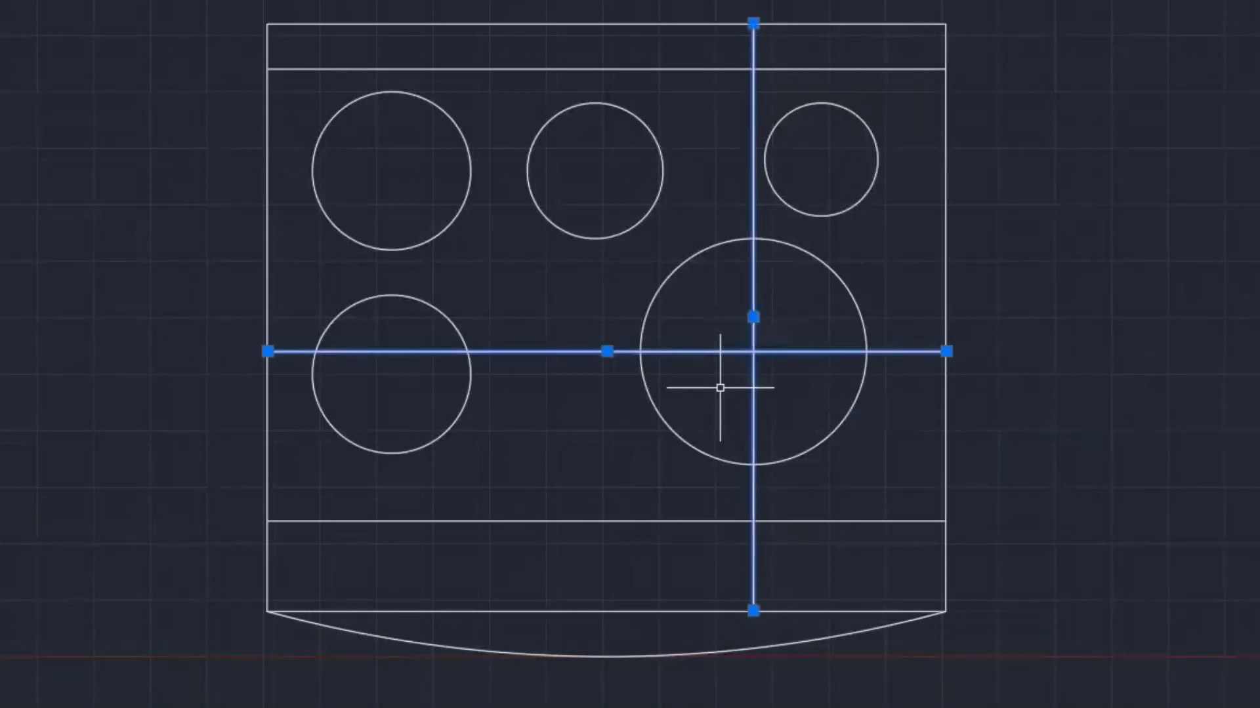
{"action": "key", "text": "Delete"}
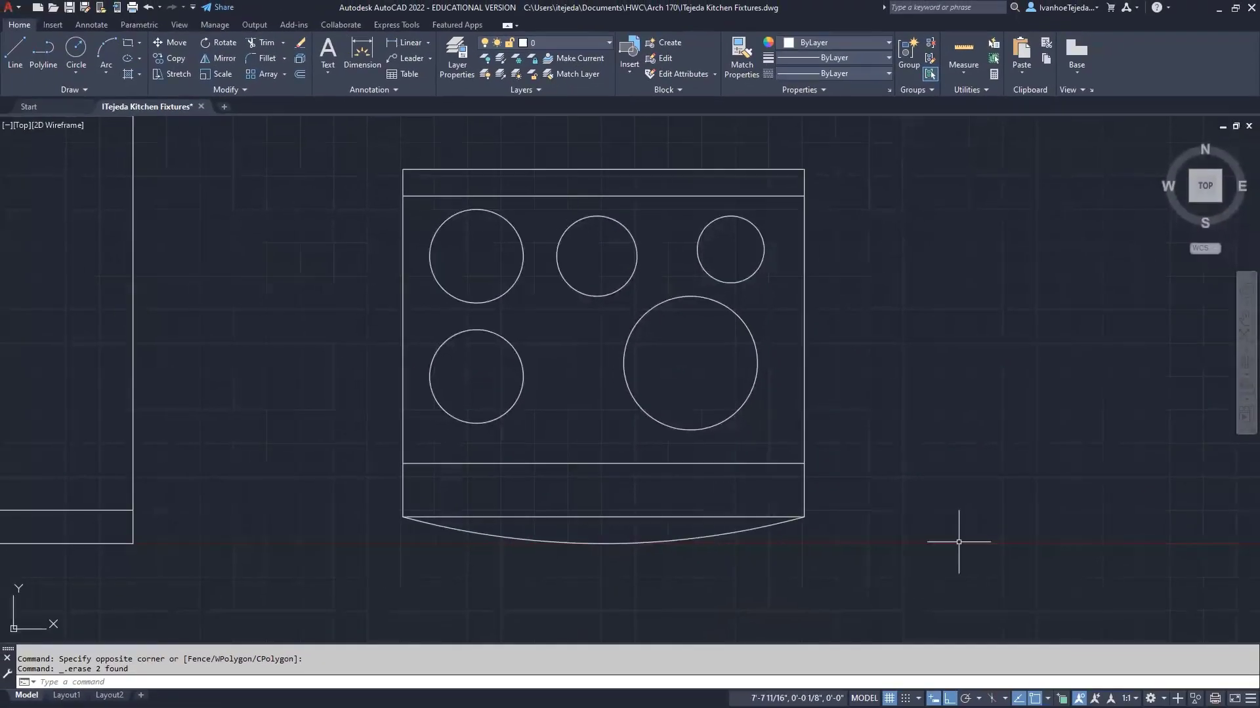
Draw a 1'10" line upward, right of the stove, starting about 6'6" from the first outline's lower right corner and level with it
{"action": "middle_click_drag", "start_coordinate": [1010, 423], "coordinate": [785, 419]}
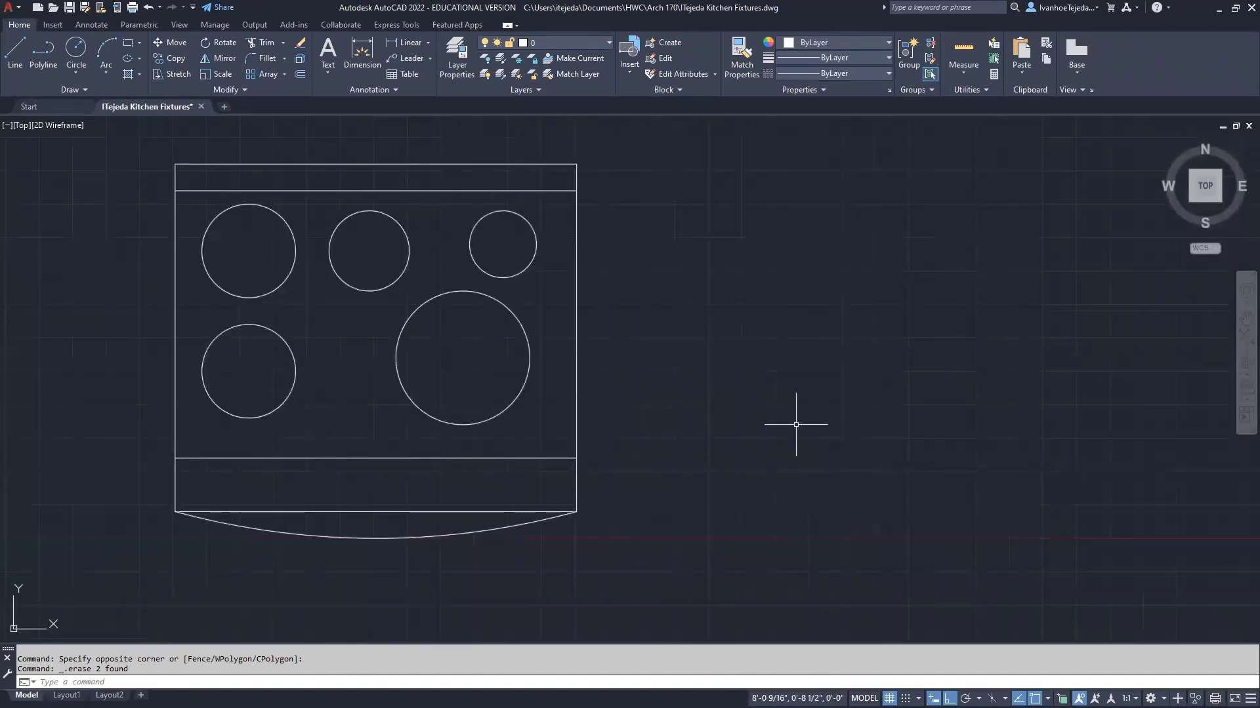
{"action": "scroll", "coordinate": [795, 425], "scroll_direction": "down", "scroll_amount": 2}
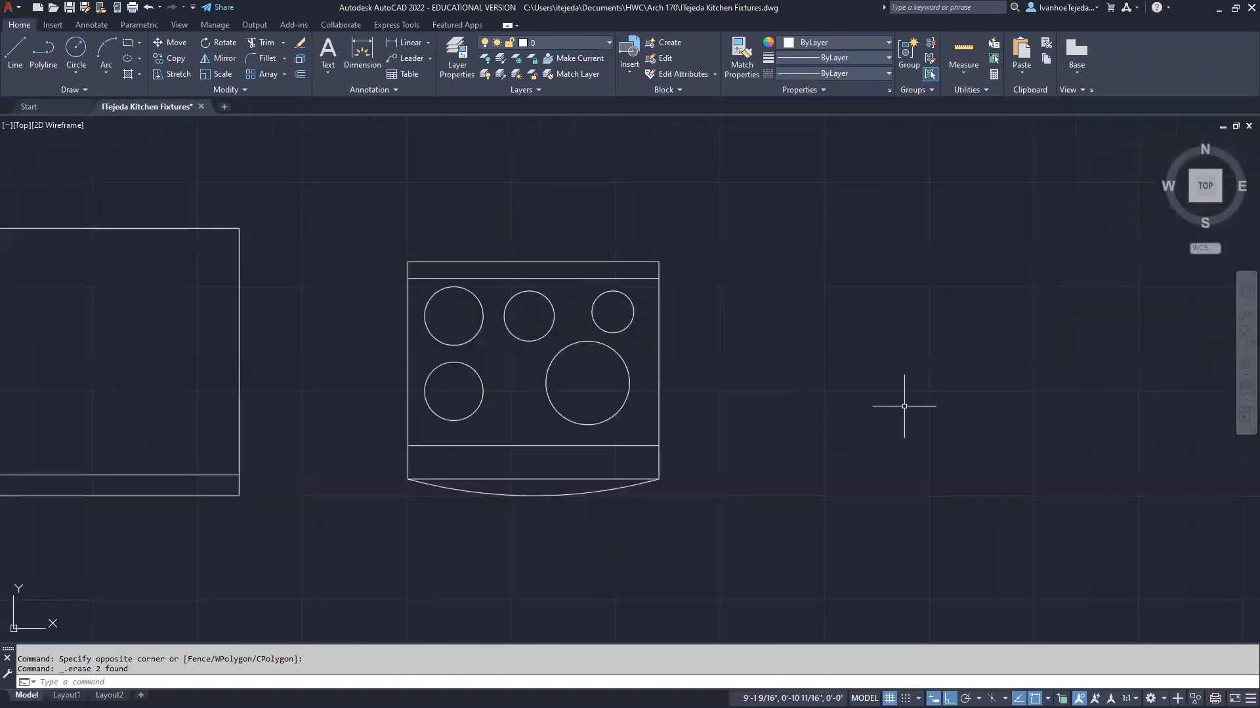
{"action": "middle_click_drag", "start_coordinate": [905, 408], "coordinate": [749, 401]}
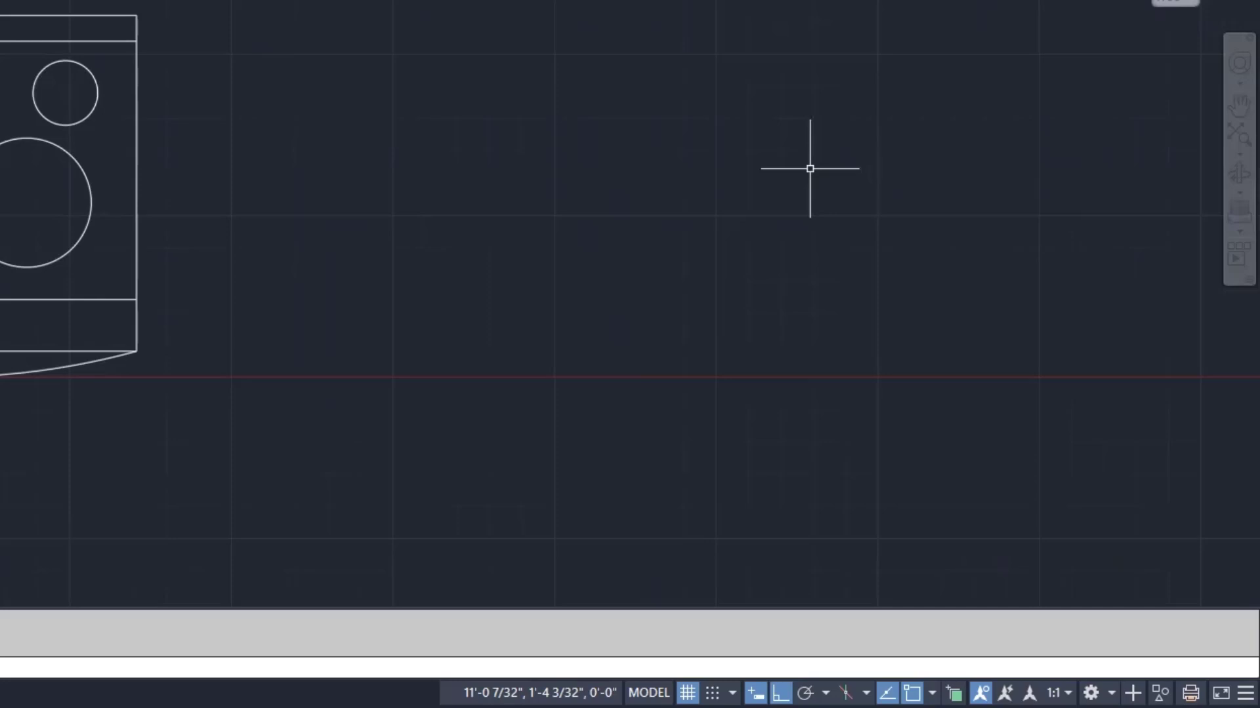
{"action": "type", "text": "l"}
{"action": "key", "text": "Return"}
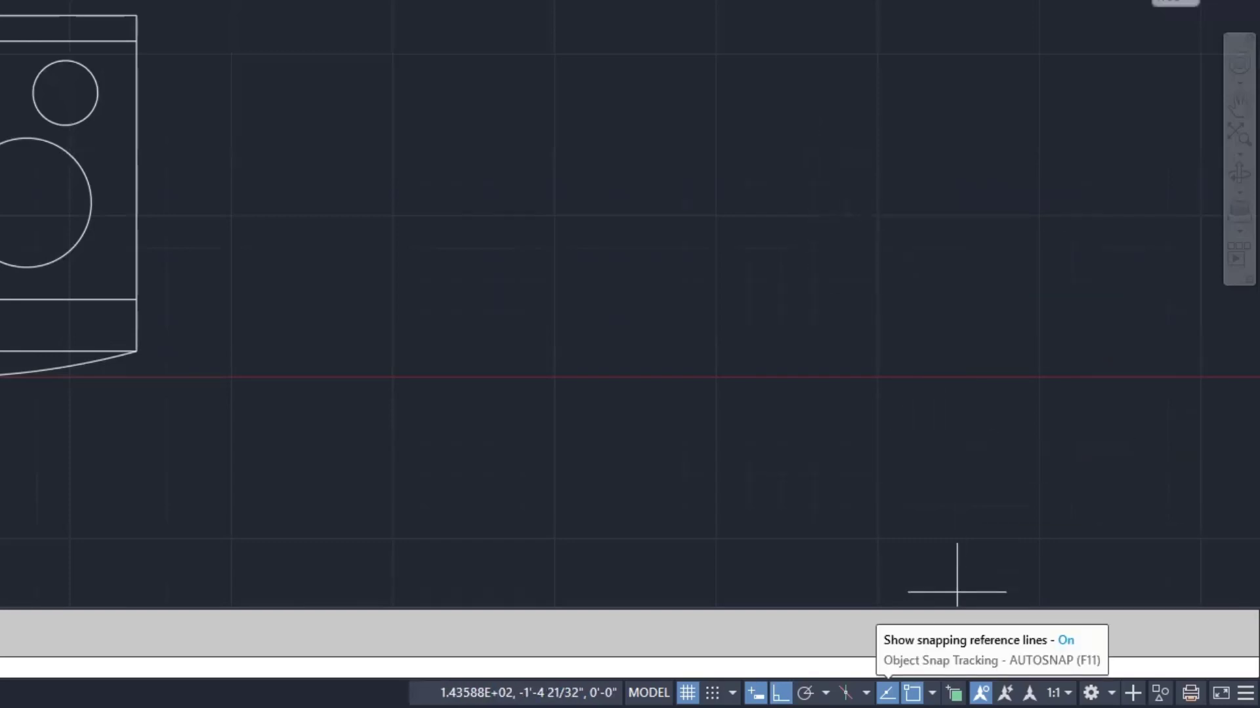
{"action": "type", "text": "l"}
{"action": "key", "text": "Return"}
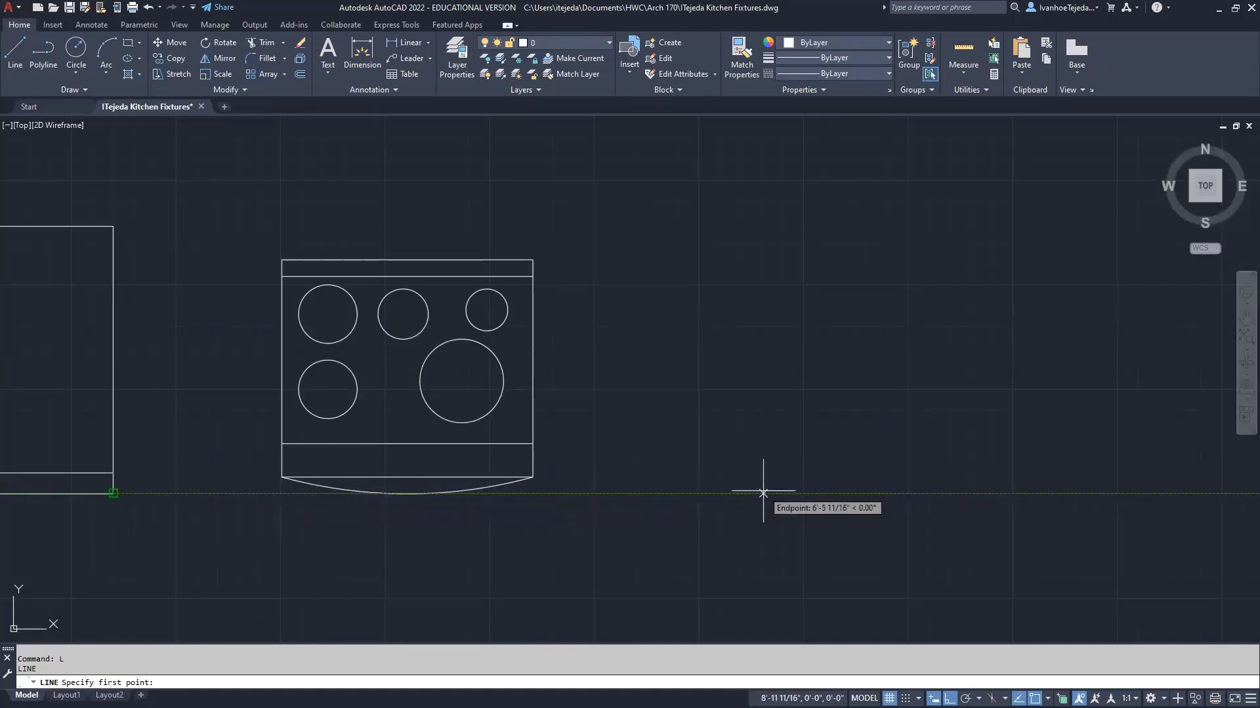
{"action": "left_click", "coordinate": [763, 493]}
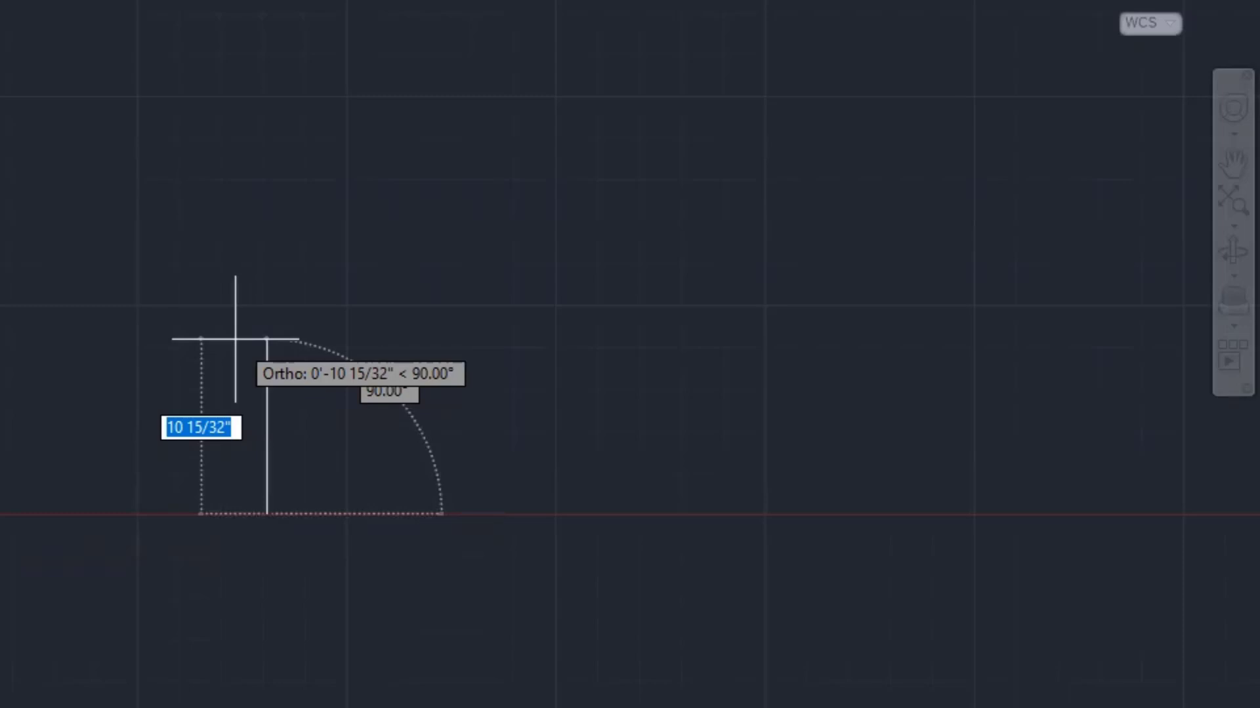
{"action": "type", "text": "1'10"}
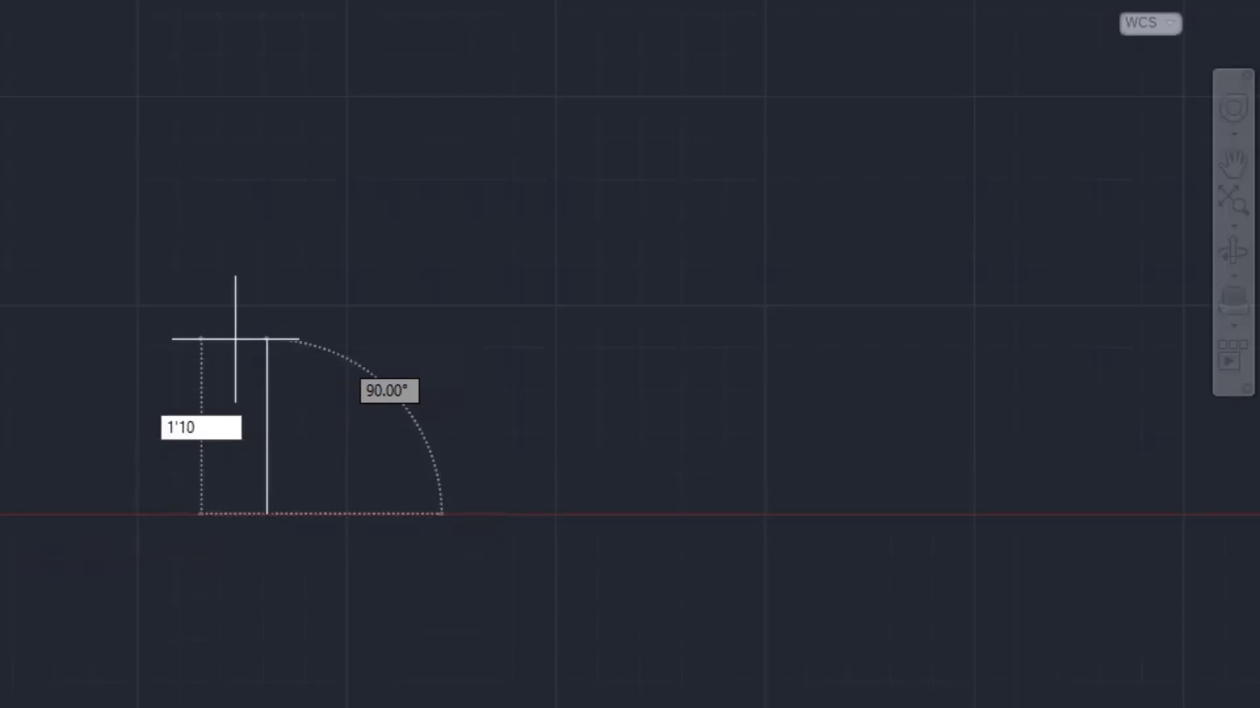
{"action": "key", "text": "Return"}
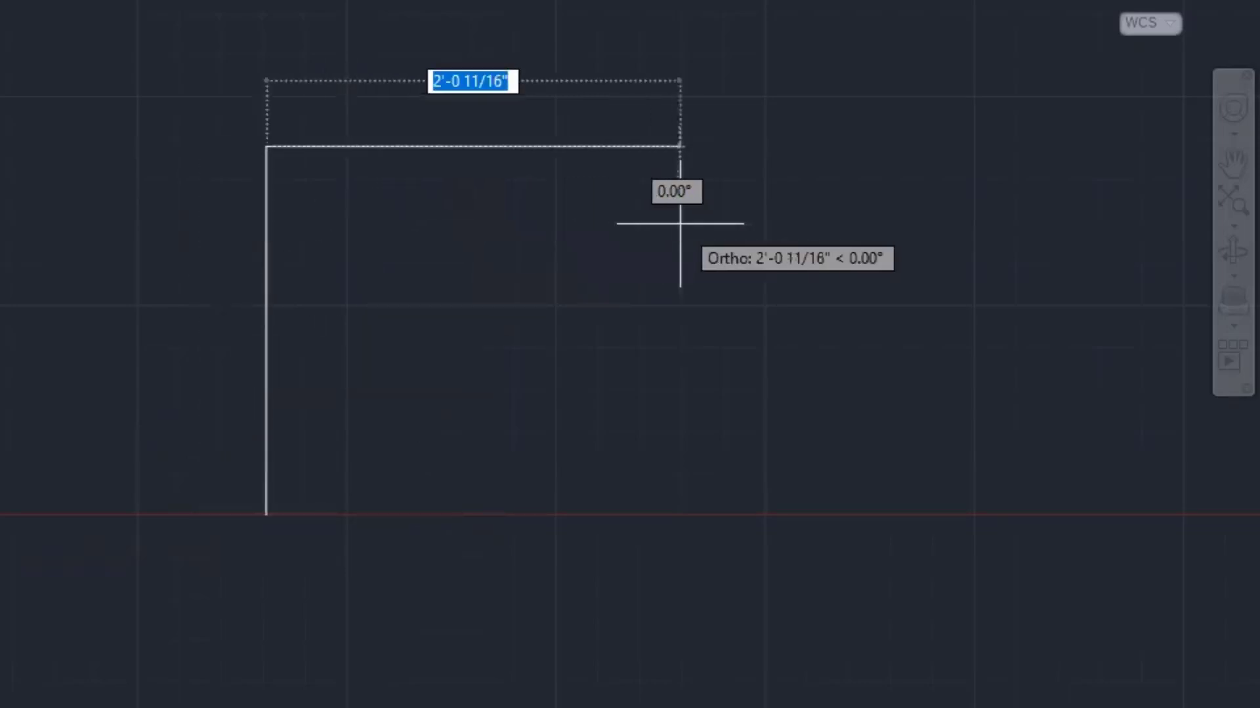
Complete the rectangle with a 2'9" upper edge, a right edge down to the baseline and a closing lower edge
{"action": "type", "text": "2'9"}
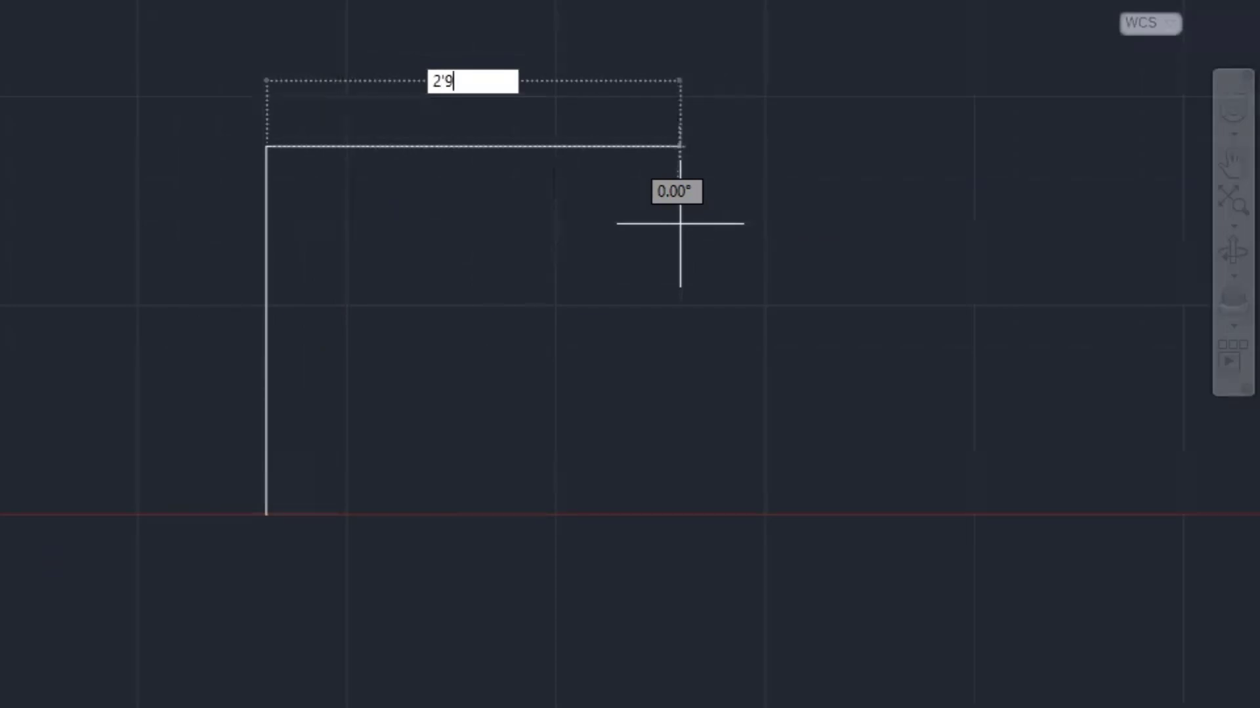
{"action": "key", "text": "Return"}
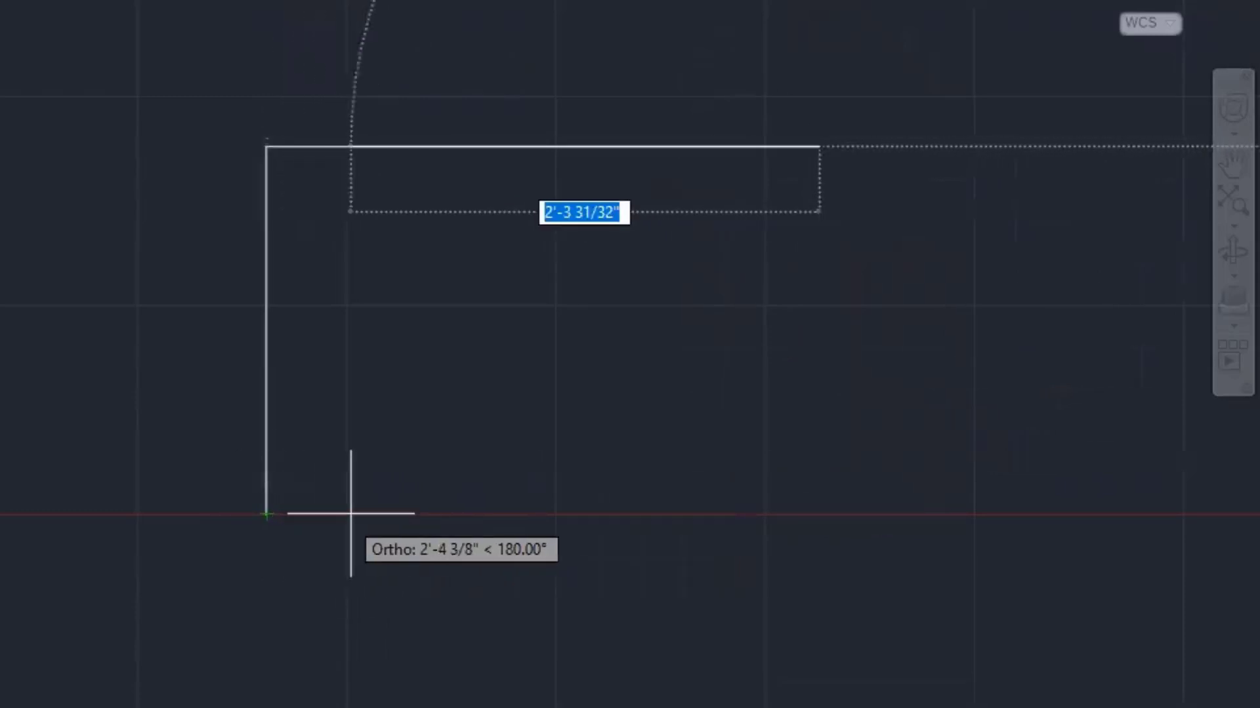
{"action": "left_click", "coordinate": [713, 515]}
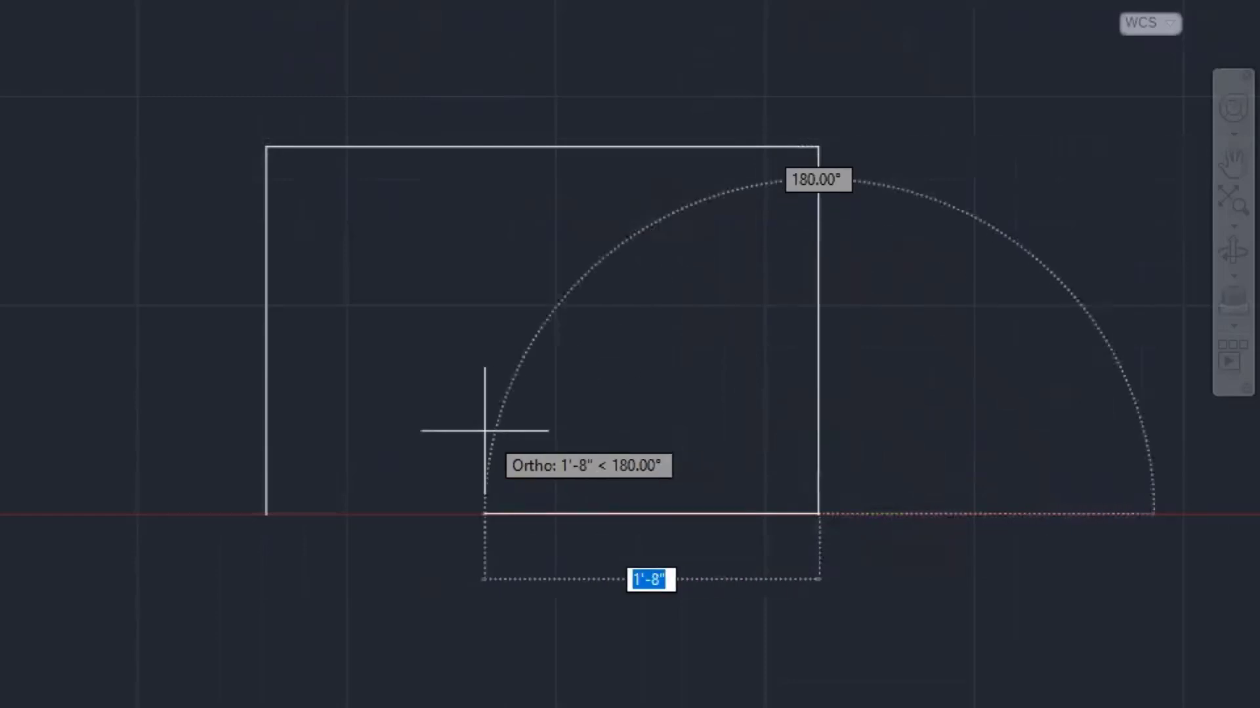
{"action": "type", "text": "c"}
{"action": "key", "text": "Return"}
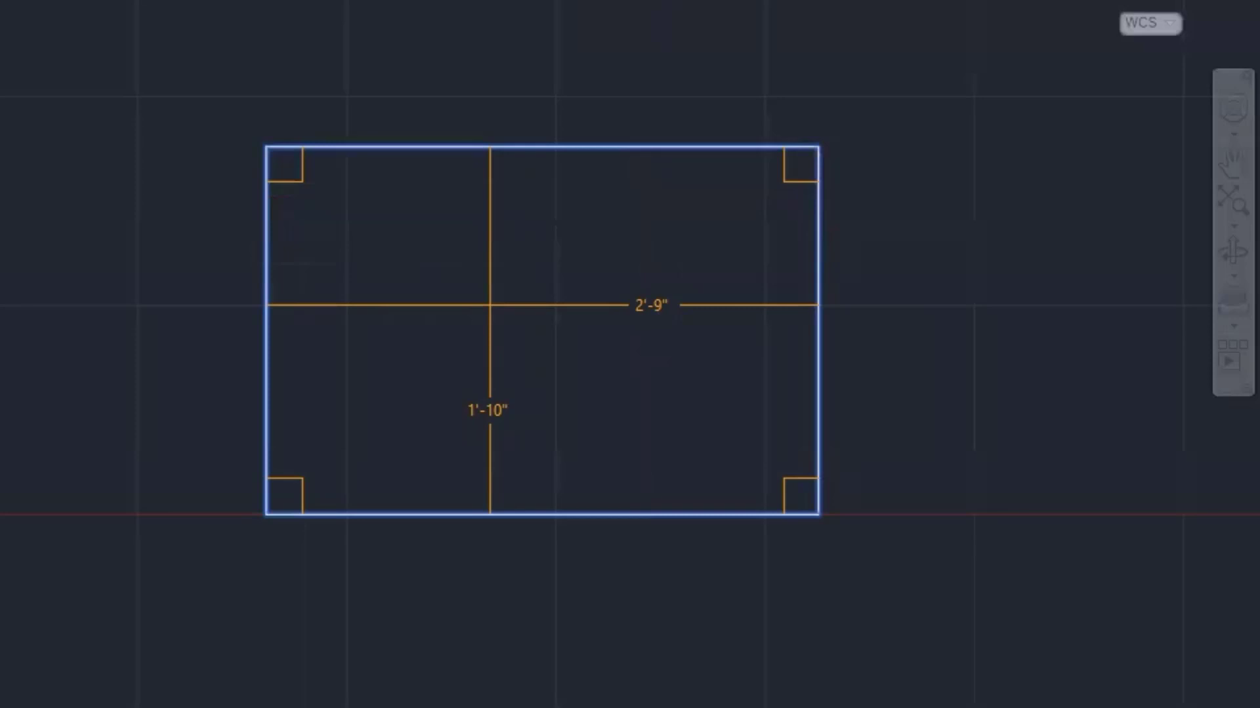
{"action": "key", "text": "Escape"}
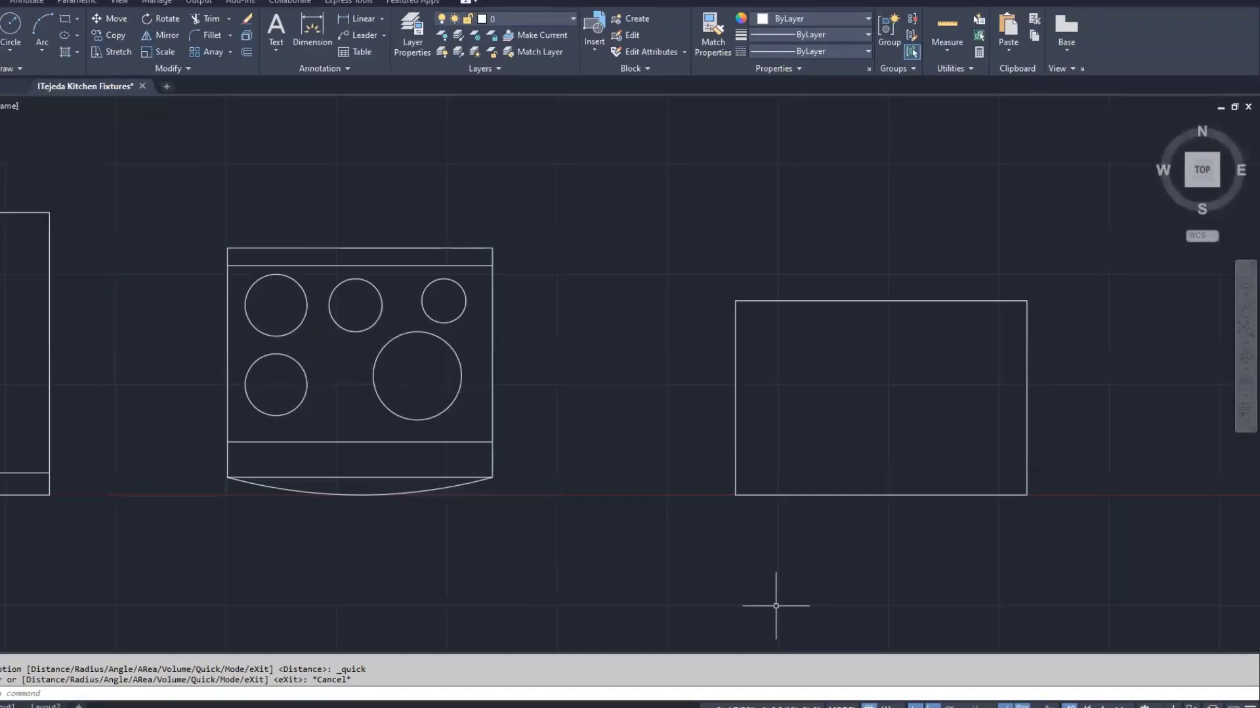
Offset the left, lower and right edges of the 2'9" by 1'10" rectangle inward by 2"
{"action": "middle_click_drag", "start_coordinate": [916, 431], "coordinate": [724, 418]}
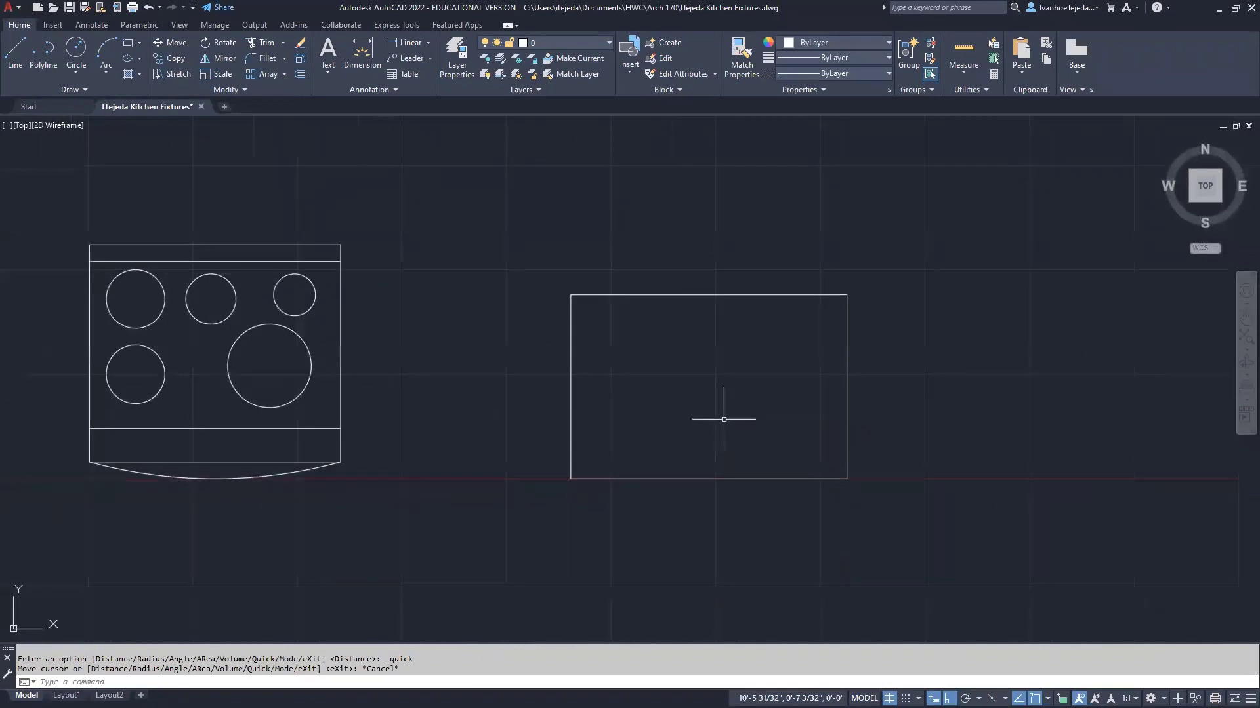
{"action": "scroll", "coordinate": [724, 419], "scroll_direction": "up", "scroll_amount": 2}
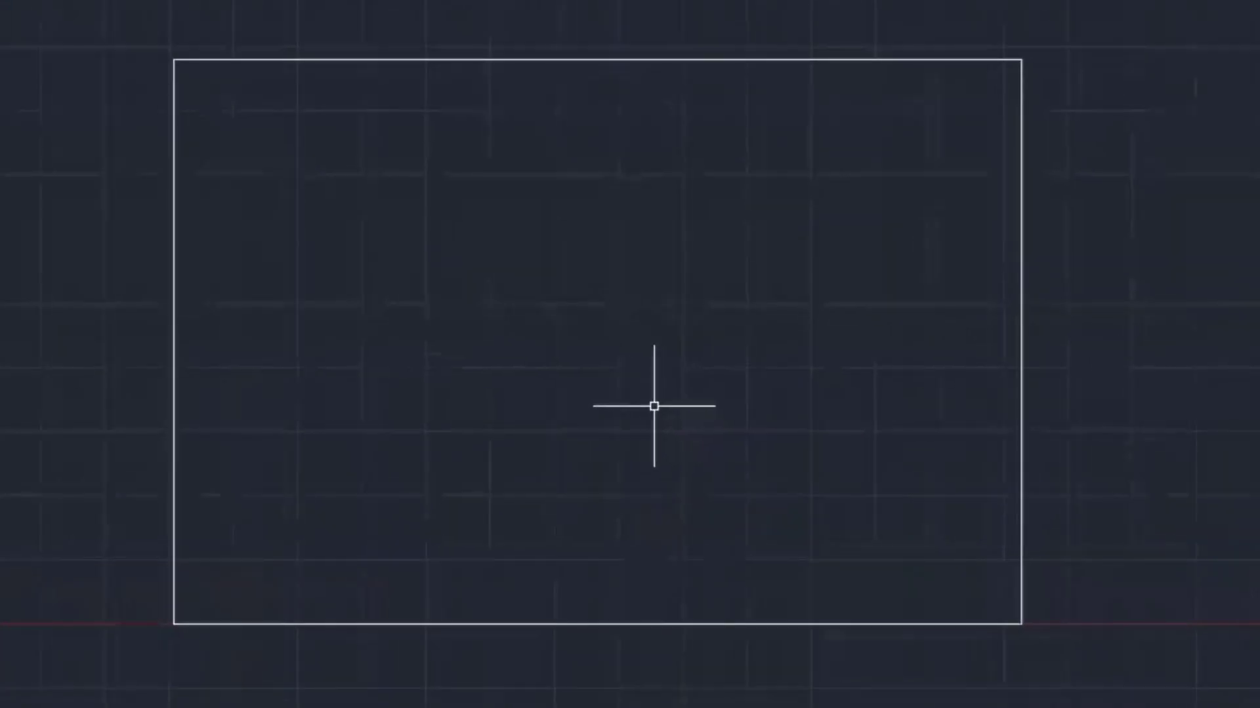
{"action": "type", "text": "o"}
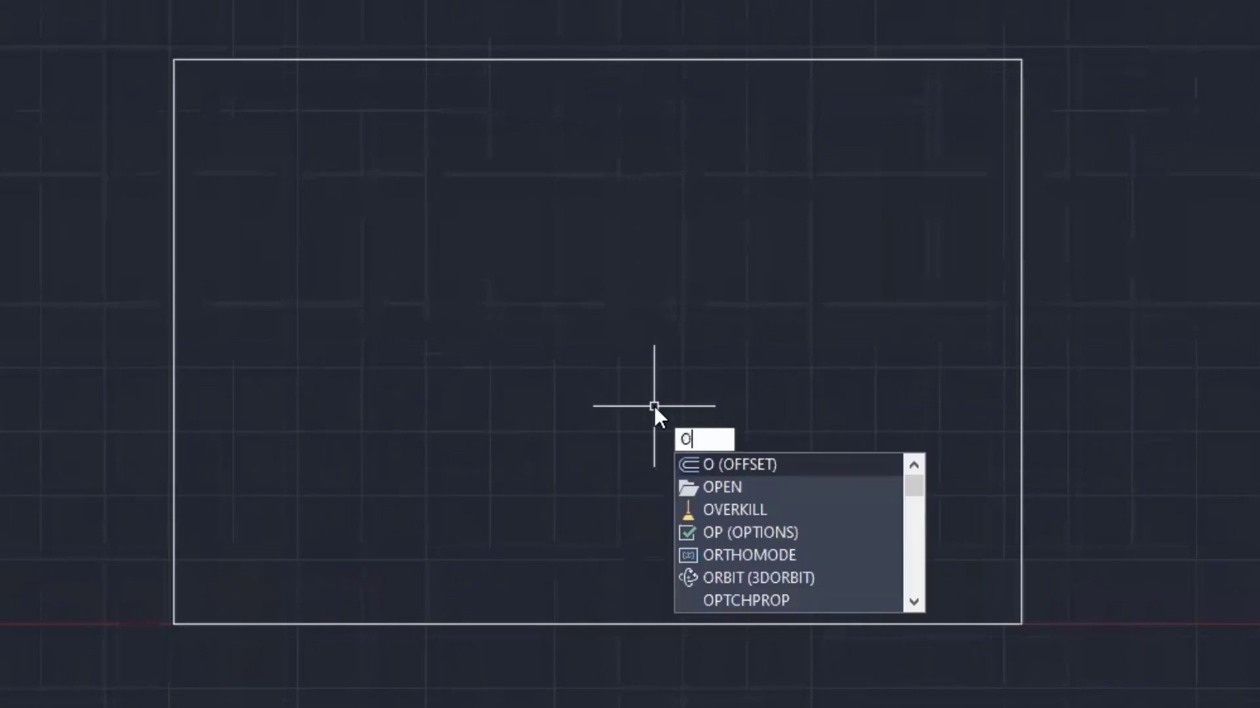
{"action": "key", "text": "Return"}
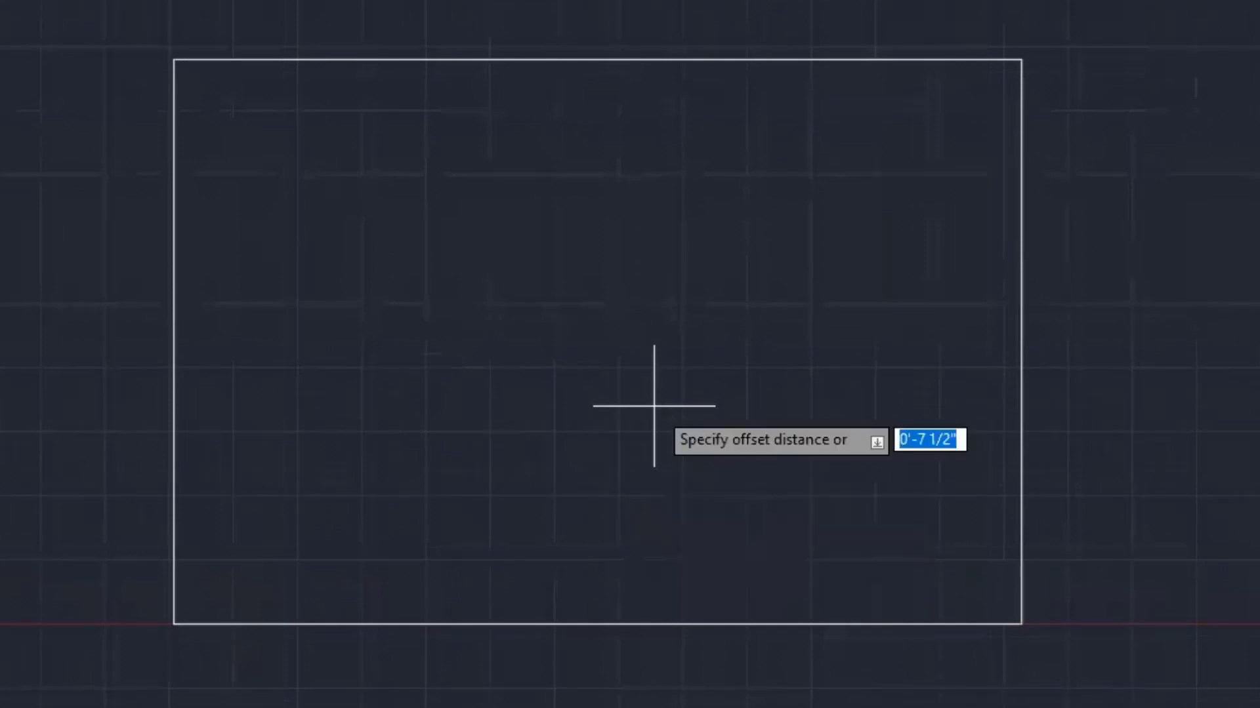
{"action": "type", "text": "2"}
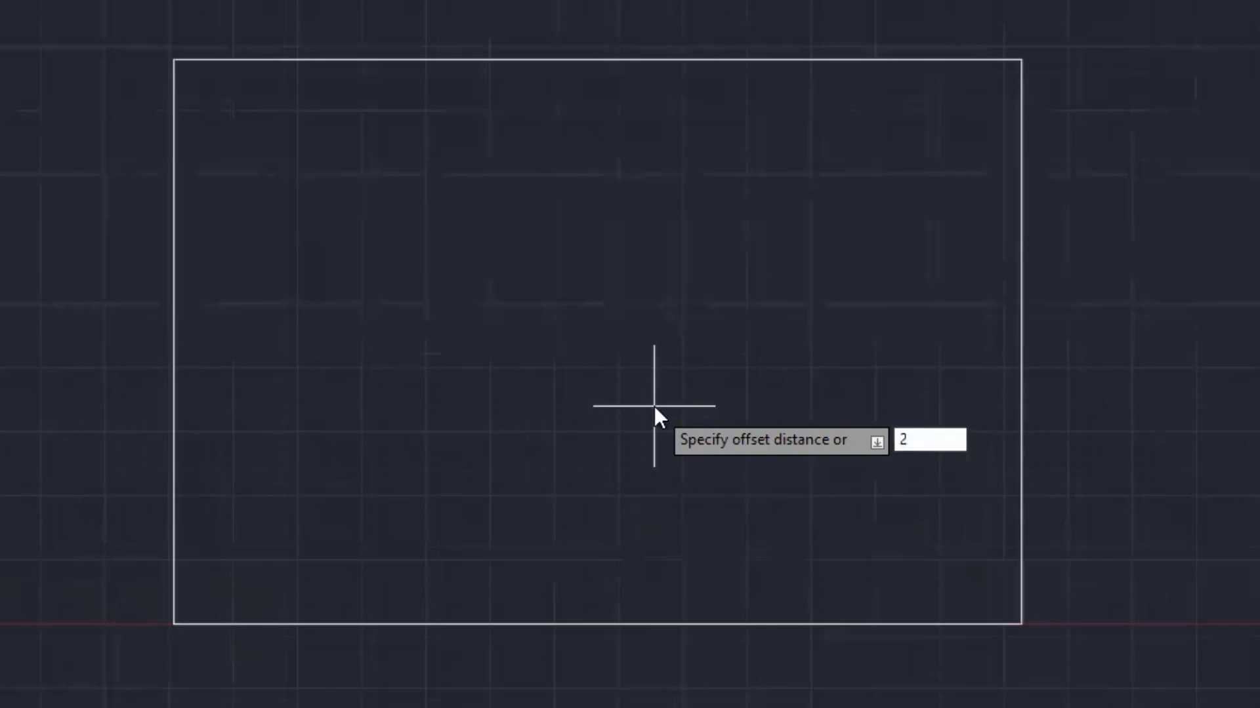
{"action": "key", "text": "Return"}
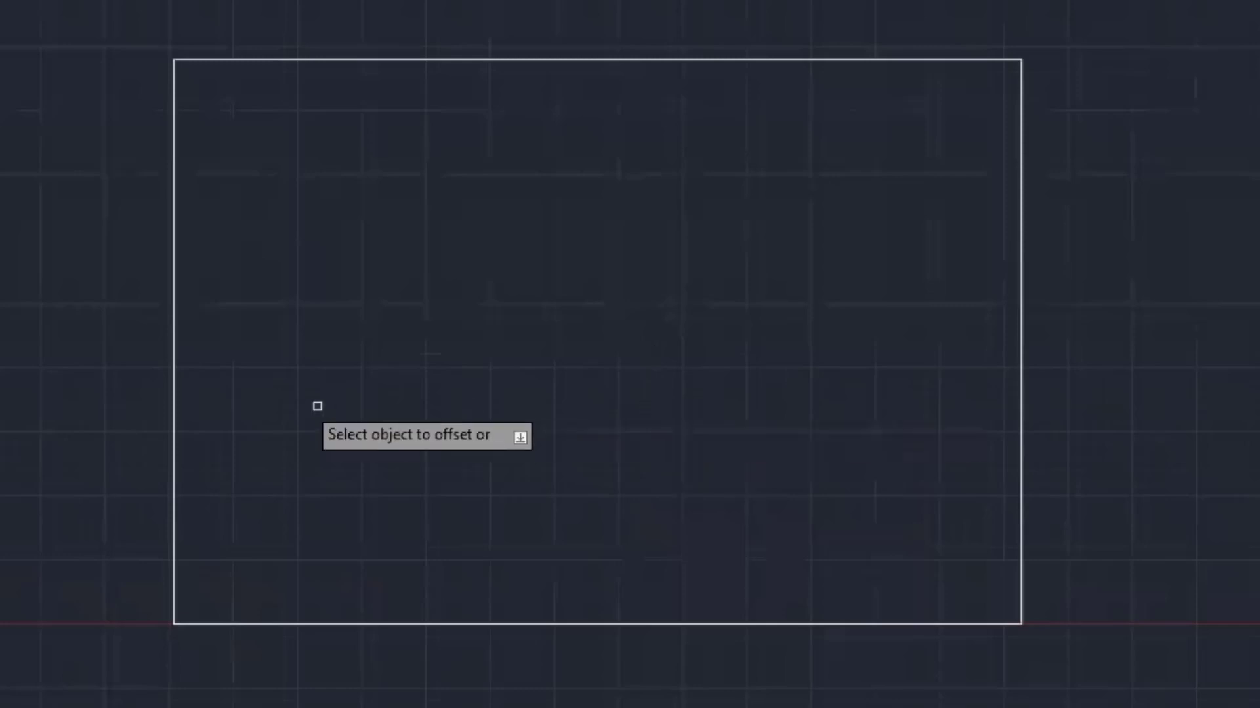
{"action": "left_click", "coordinate": [174, 380]}
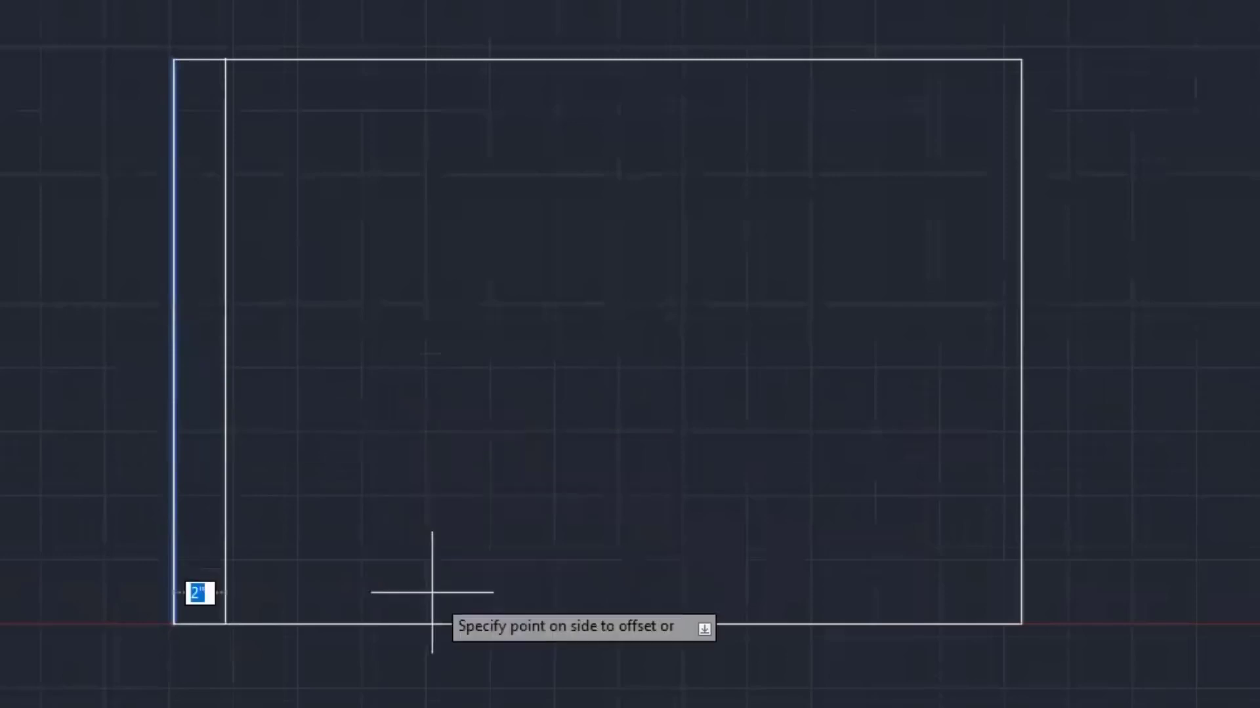
{"action": "left_click", "coordinate": [406, 427]}
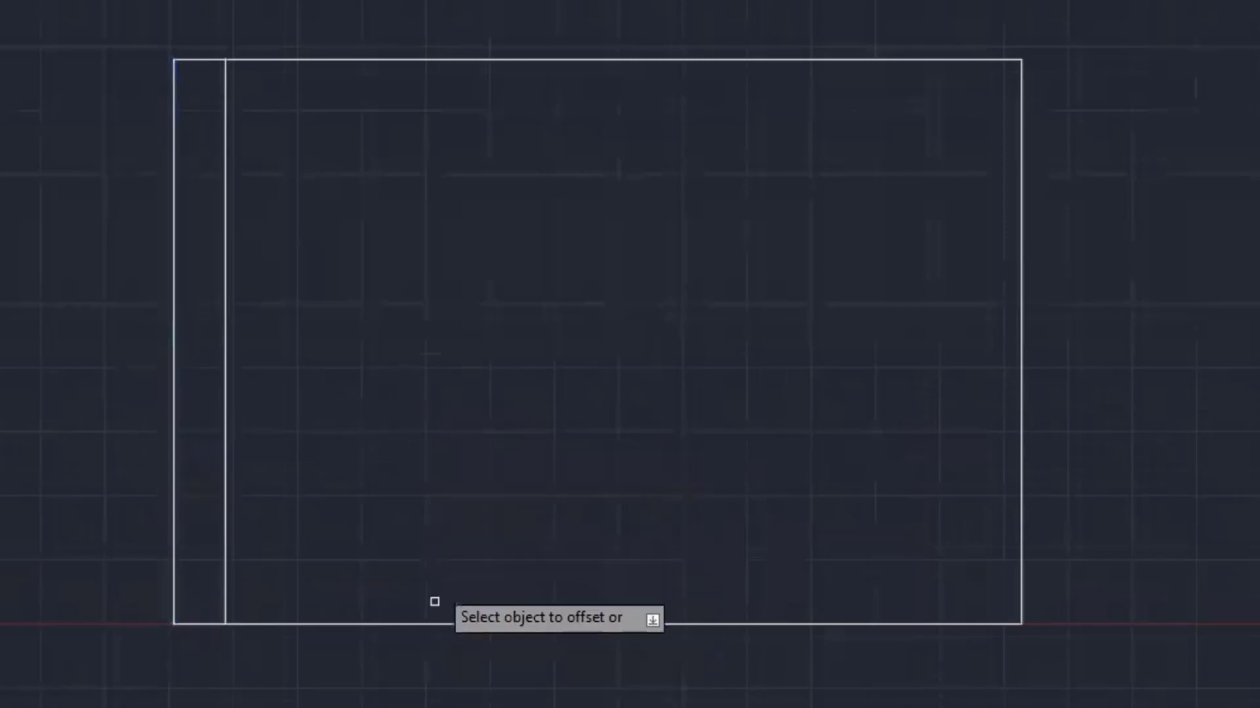
{"action": "left_click", "coordinate": [435, 624]}
{"action": "left_click", "coordinate": [440, 520]}
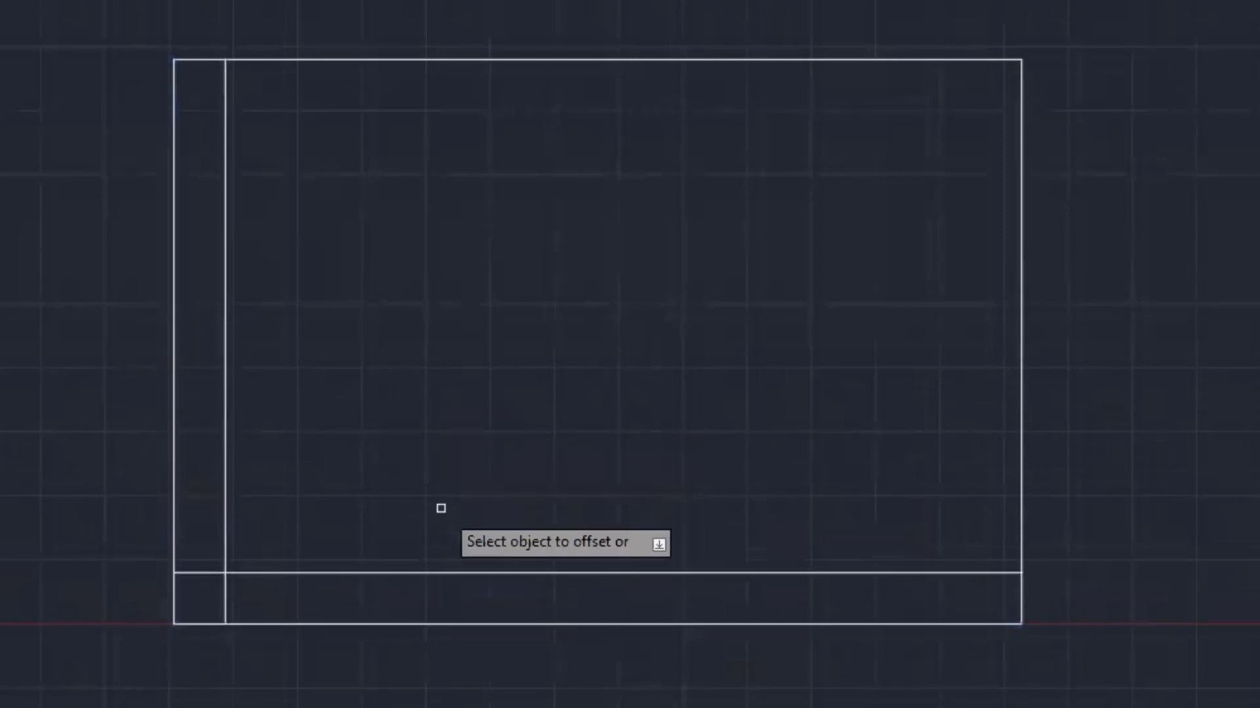
{"action": "left_click", "coordinate": [1018, 313]}
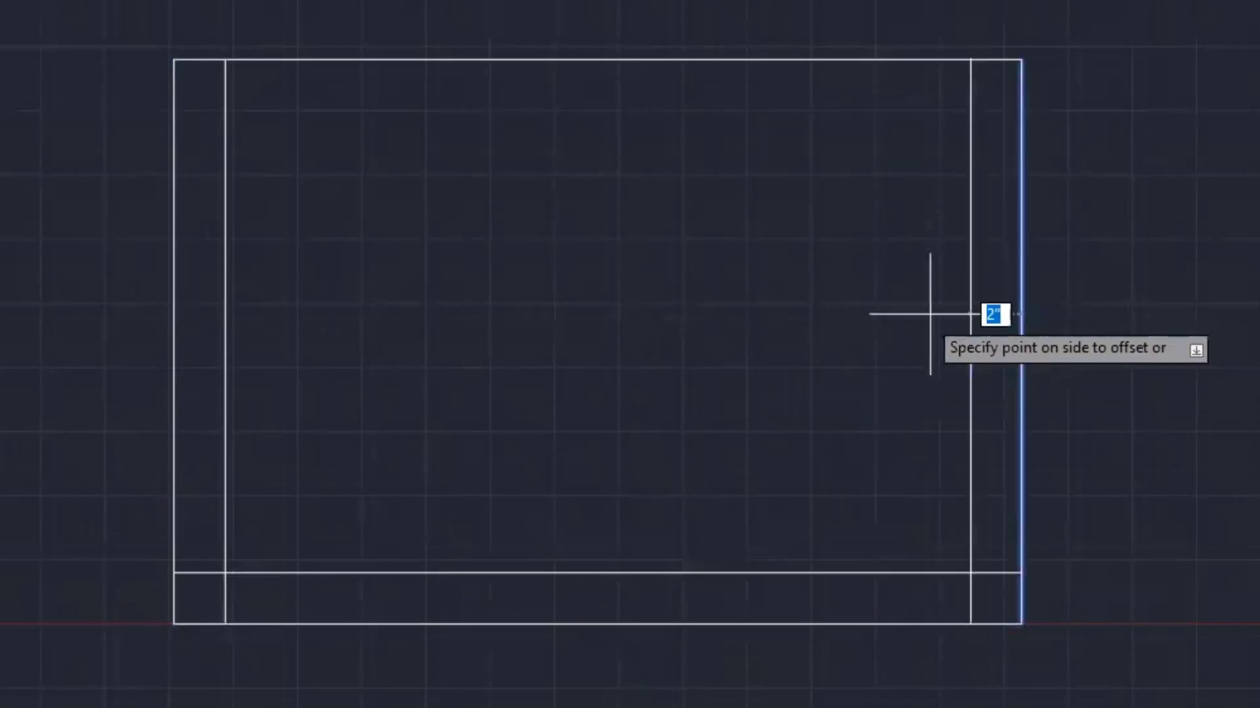
{"action": "left_click", "coordinate": [841, 309]}
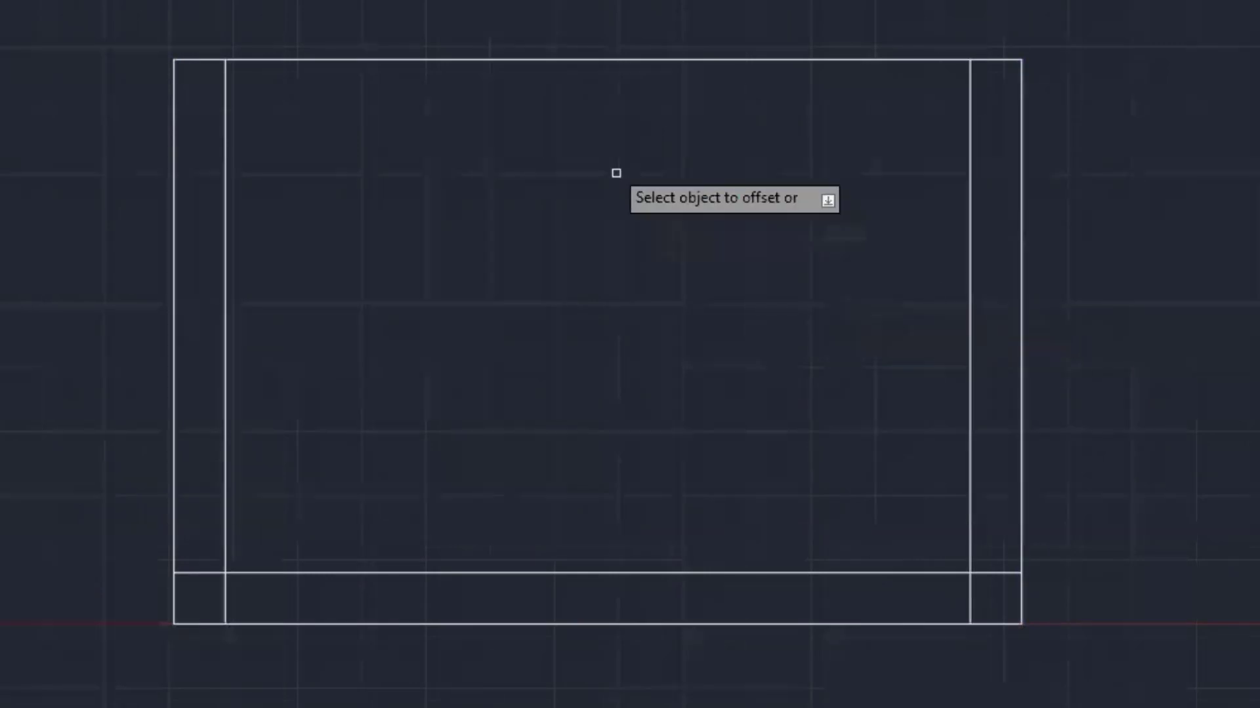
Offset the rectangle's upper edge 4" inward
{"action": "left_click", "coordinate": [580, 60]}
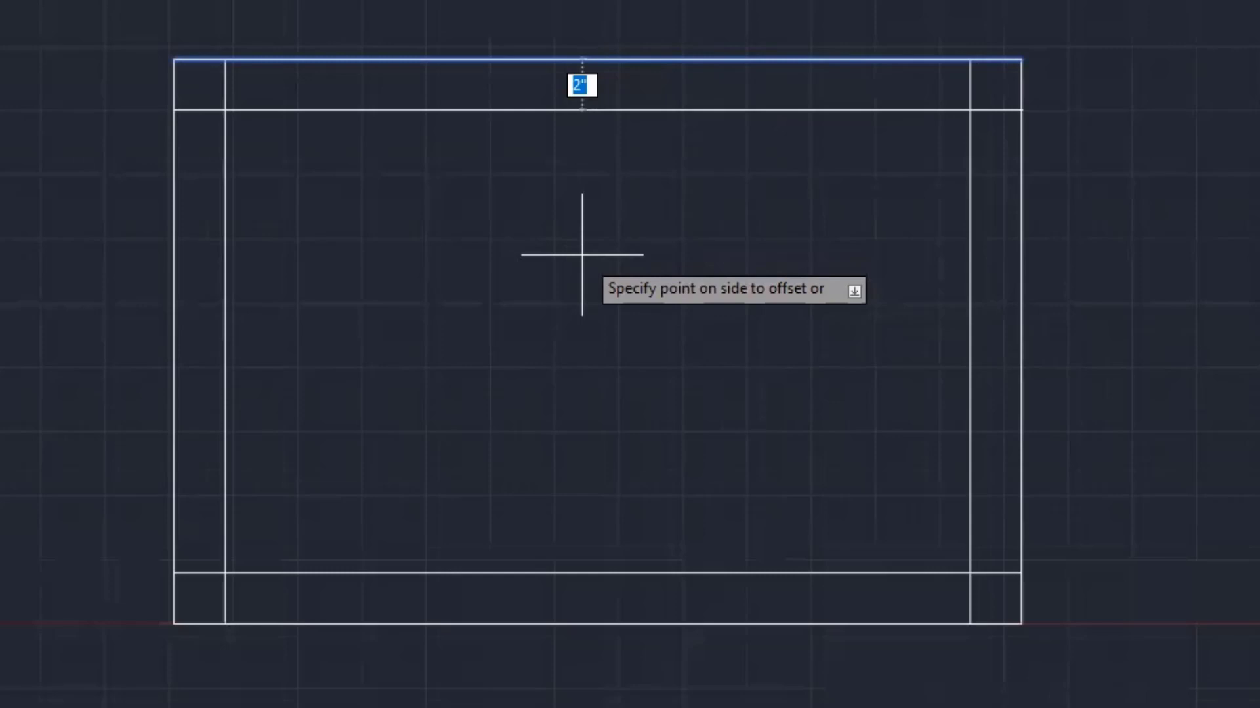
{"action": "type", "text": "4"}
{"action": "key", "text": "Return"}
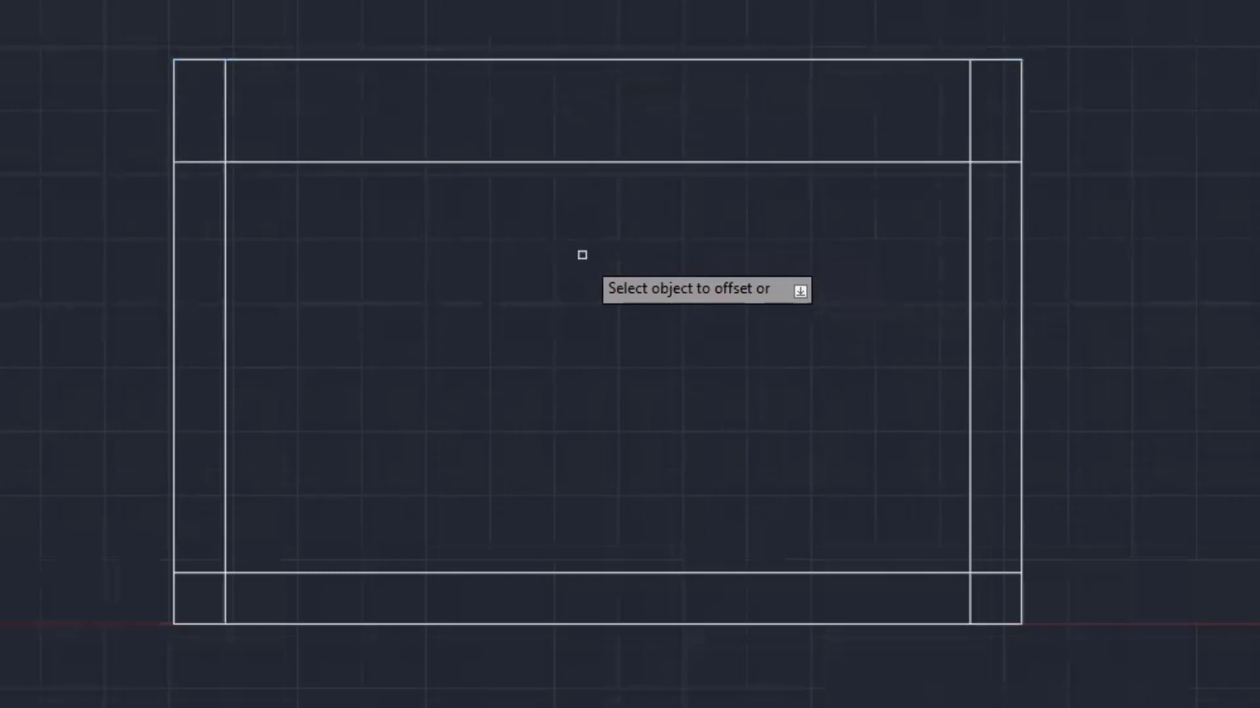
{"action": "key", "text": "Escape"}
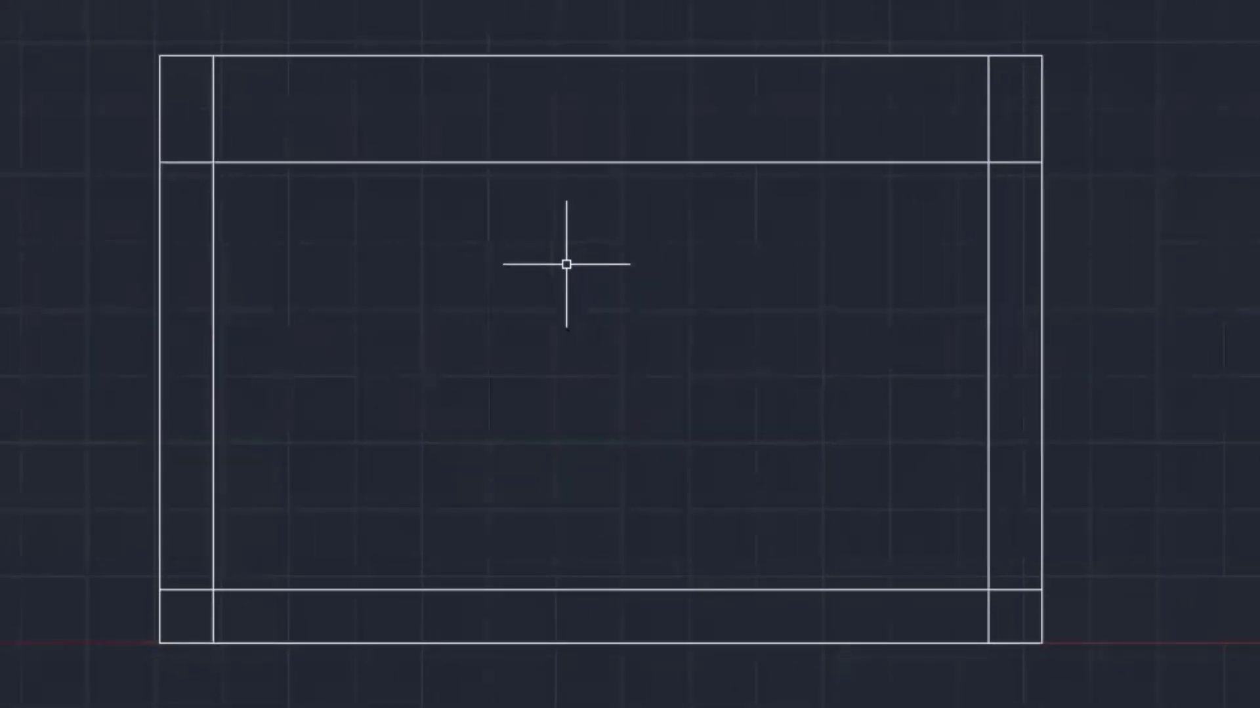
Fillet the inner outline's upper left and lower left corners with a 2" radius, using the Multiple option
{"action": "type", "text": "f"}
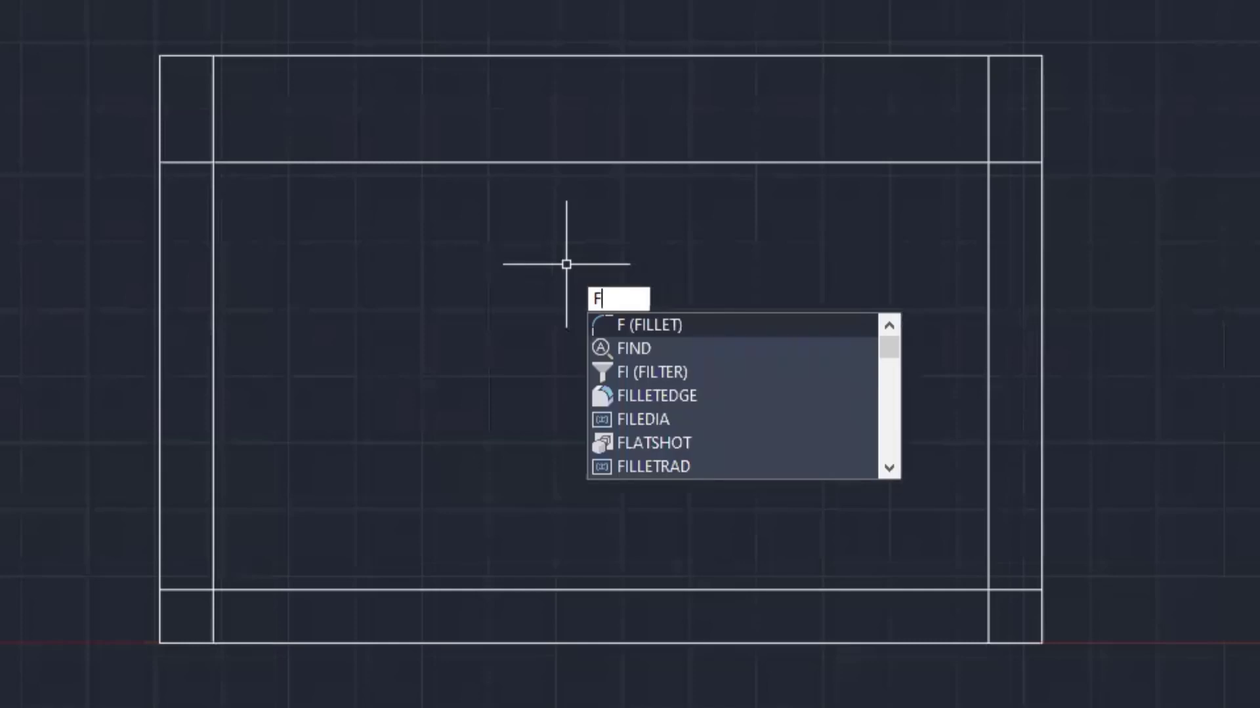
{"action": "key", "text": "Return"}
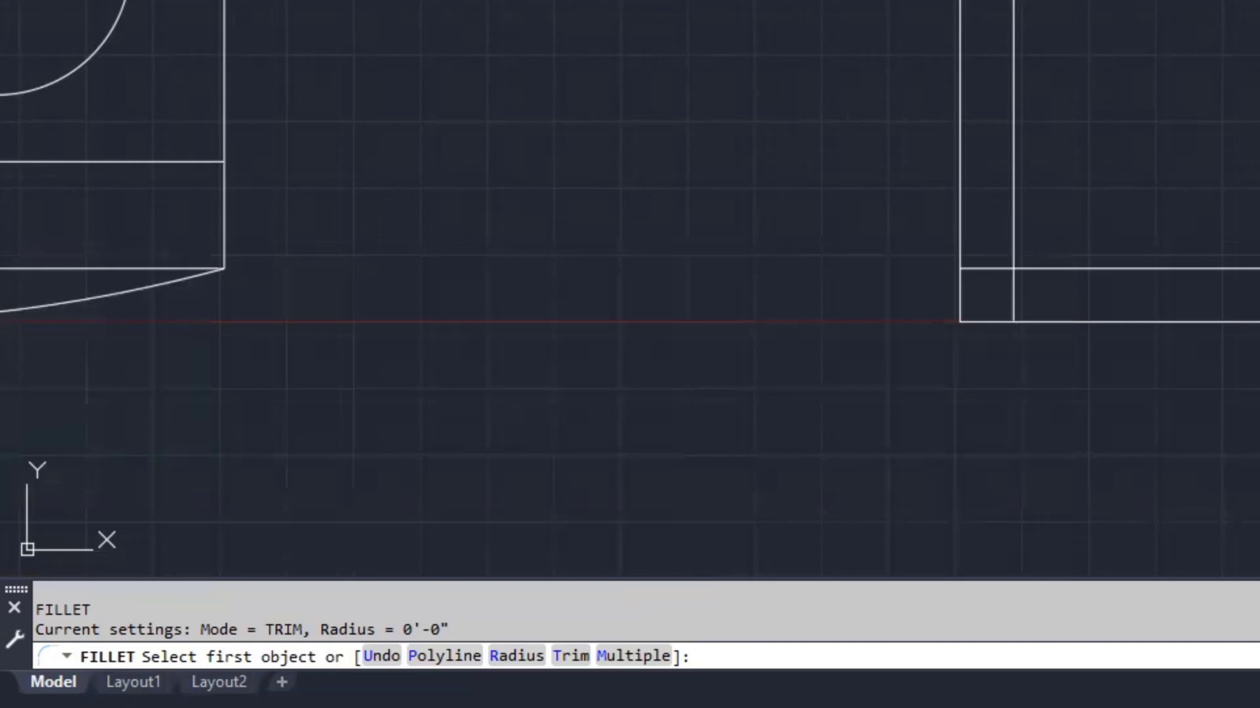
{"action": "type", "text": "r"}
{"action": "key", "text": "Return"}
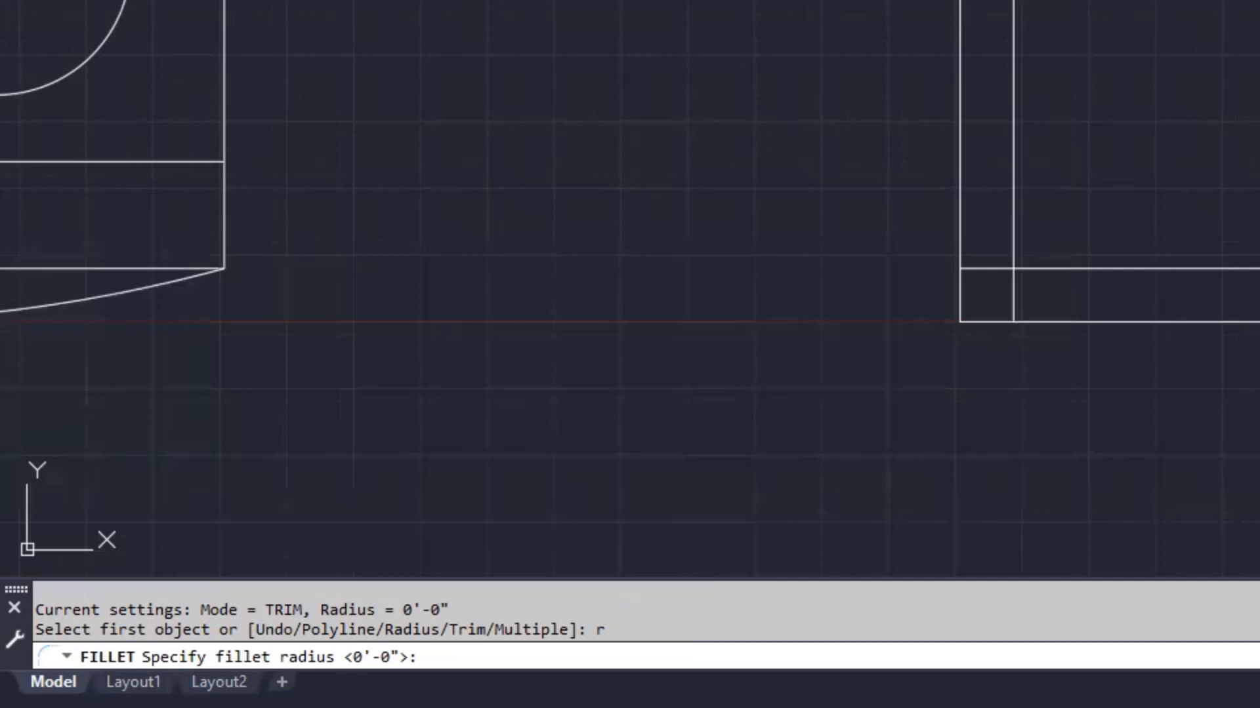
{"action": "type", "text": "2"}
{"action": "key", "text": "Return"}
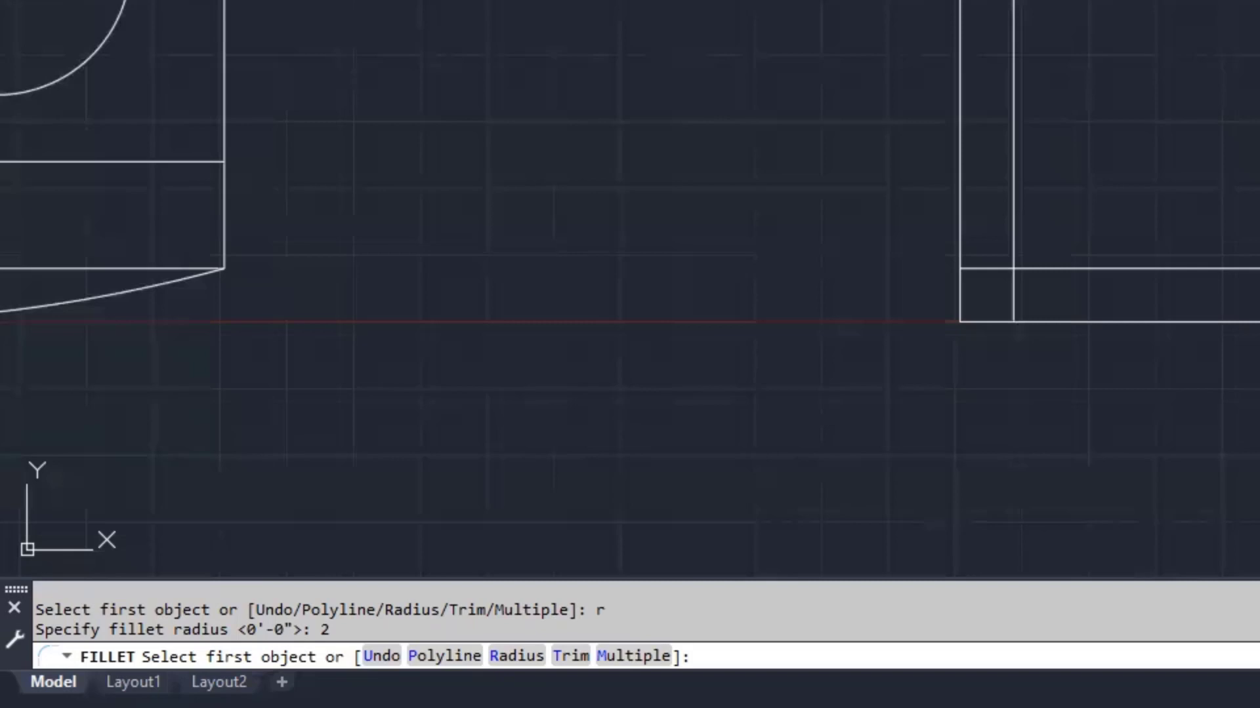
{"action": "type", "text": "m"}
{"action": "key", "text": "Return"}
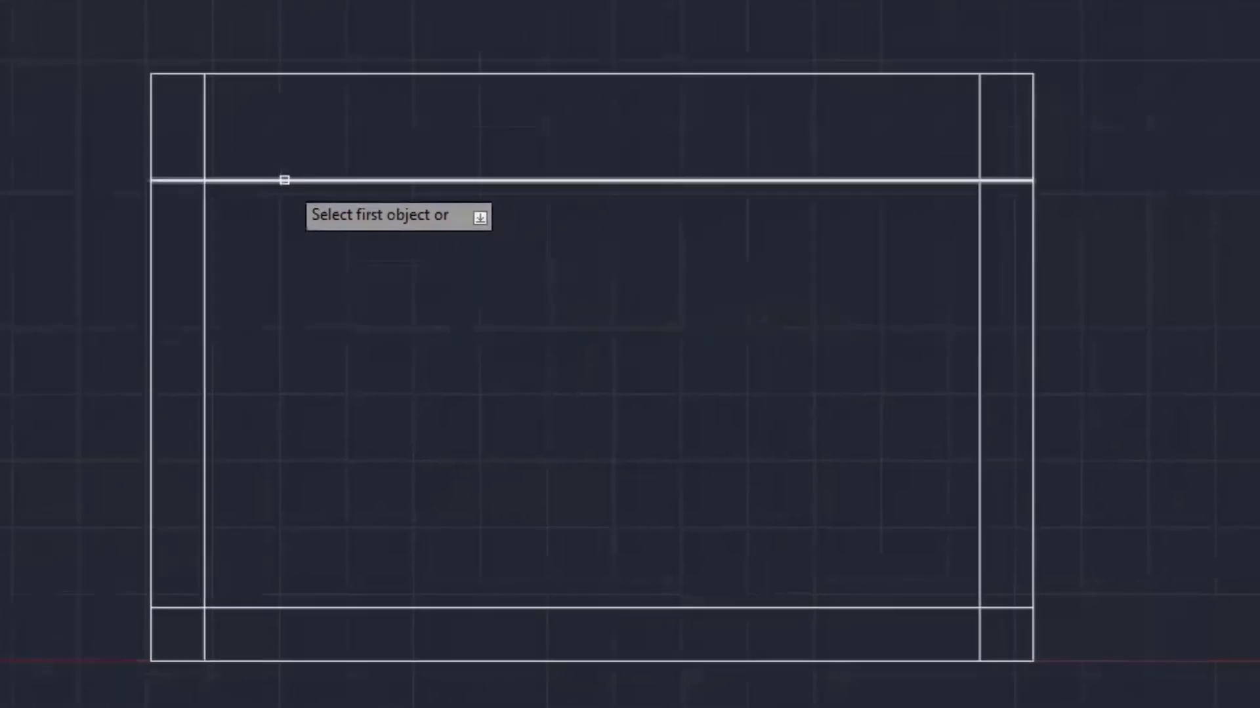
{"action": "left_click", "coordinate": [284, 179]}
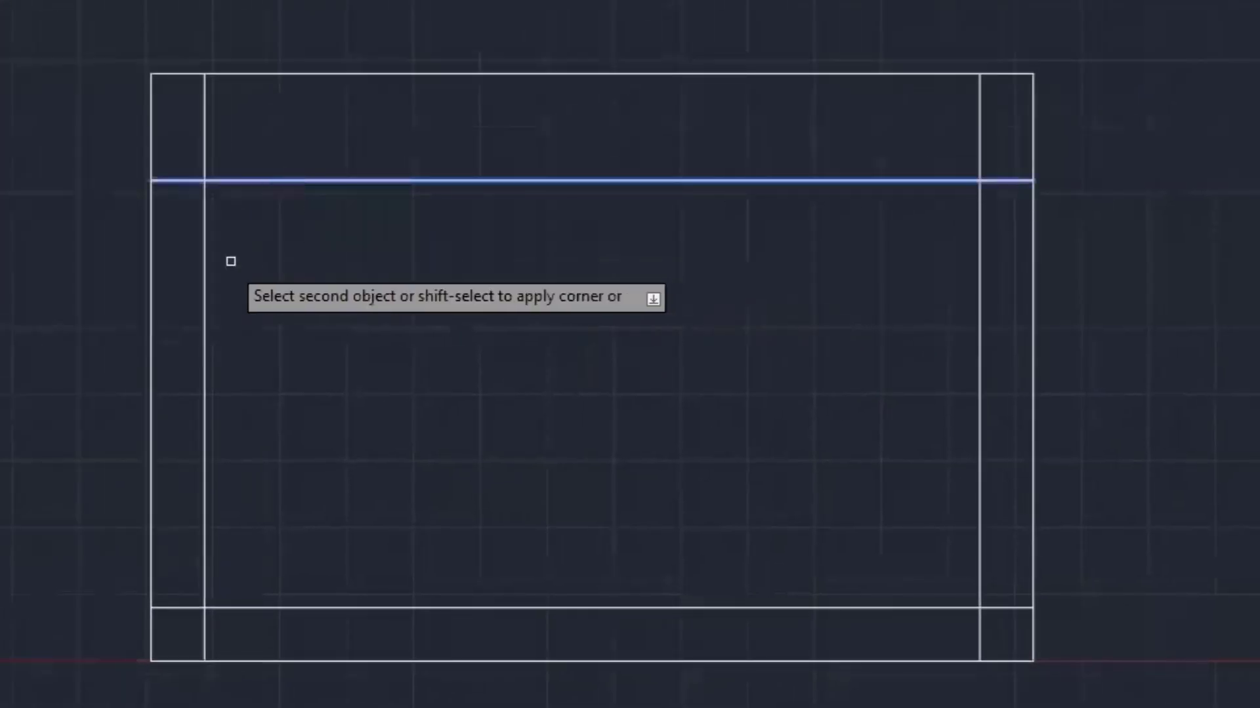
{"action": "left_click", "coordinate": [204, 261]}
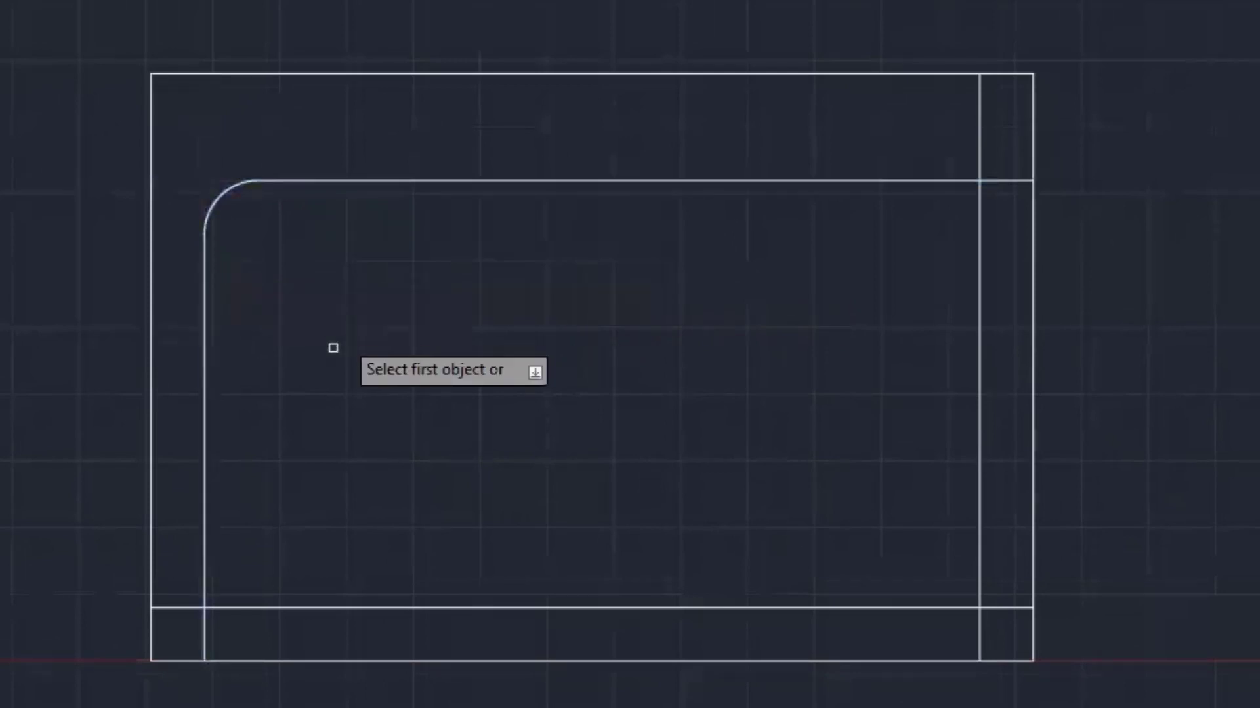
{"action": "left_click", "coordinate": [206, 513]}
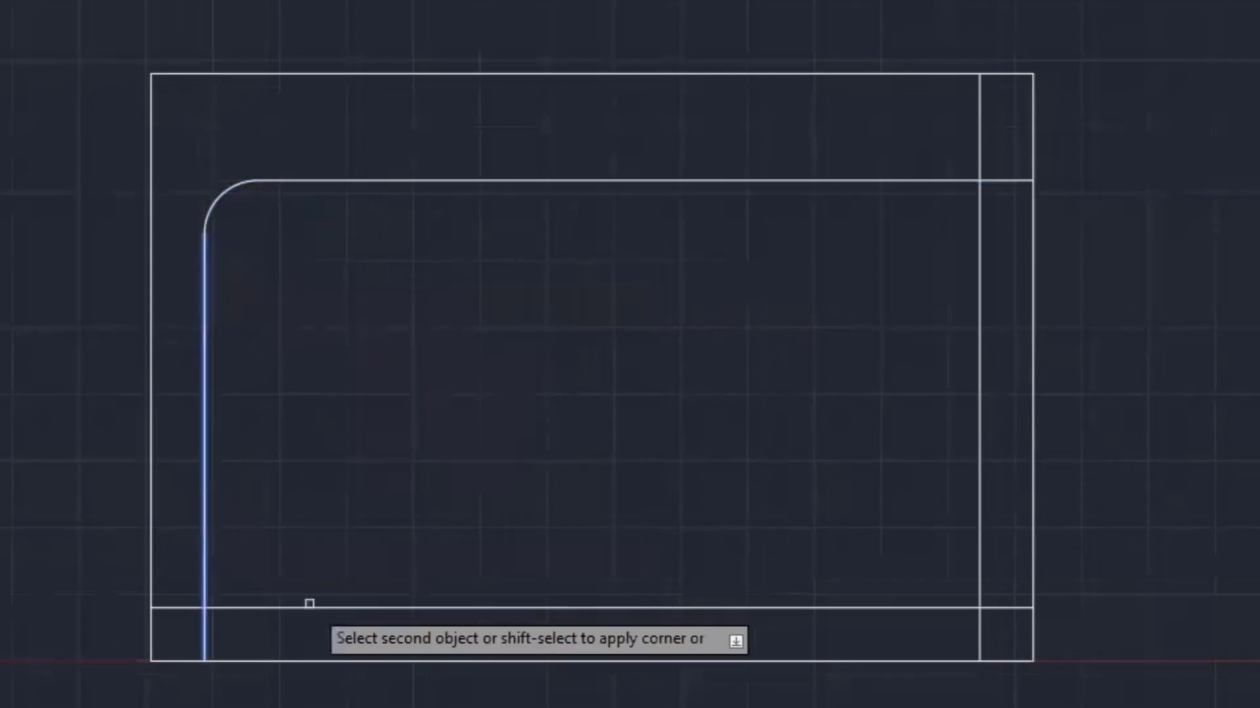
{"action": "left_click", "coordinate": [311, 606]}
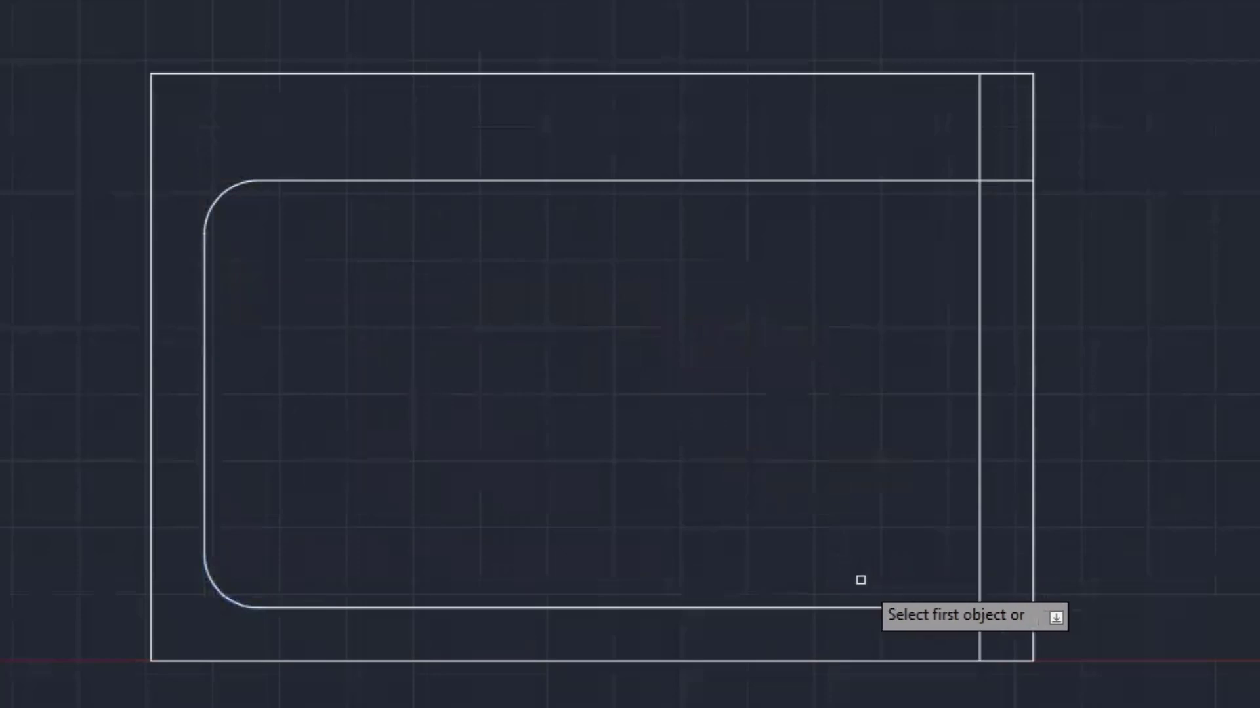
Fillet the inner outline's lower right and upper right corners with the same 2" radius
{"action": "left_click", "coordinate": [876, 610]}
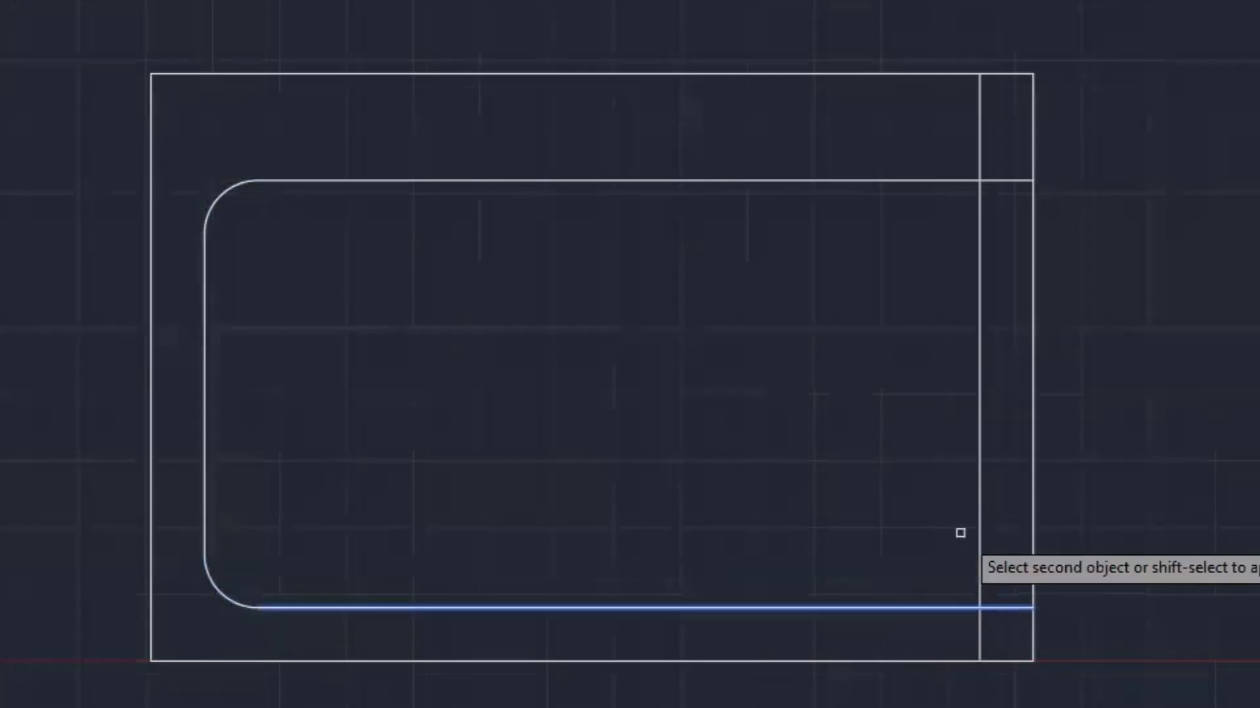
{"action": "left_click", "coordinate": [979, 509]}
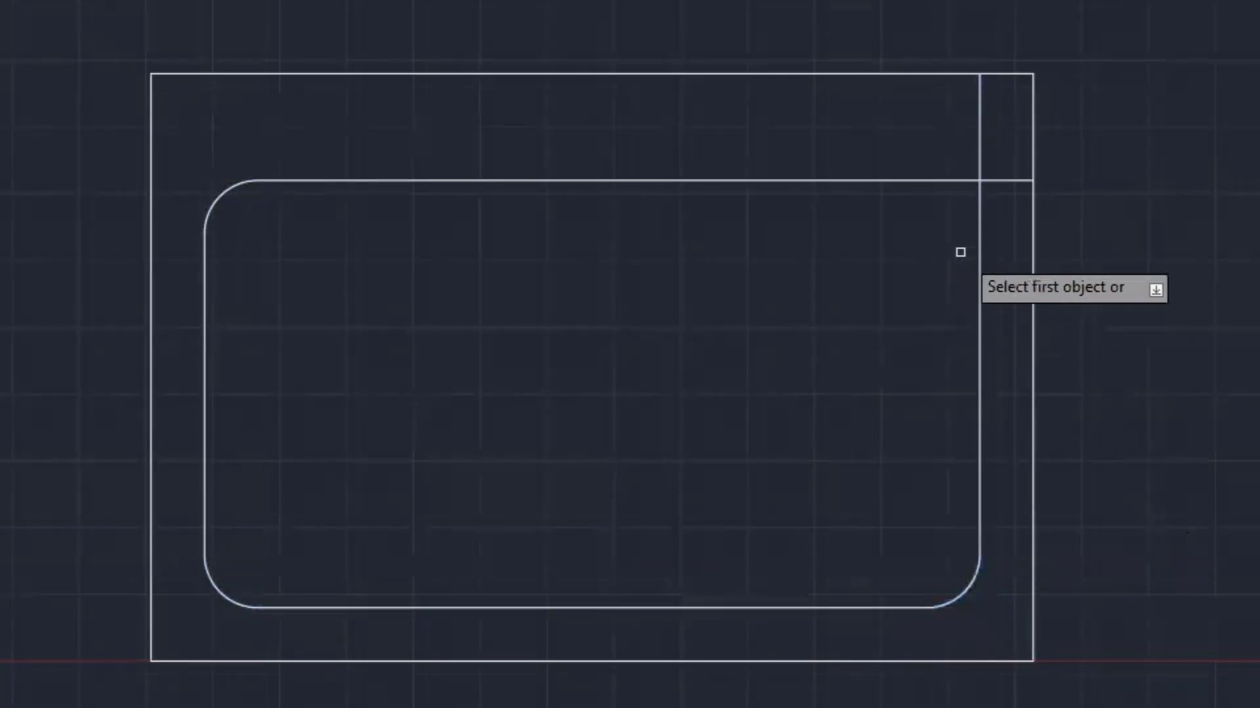
{"action": "left_click", "coordinate": [980, 276]}
{"action": "left_click", "coordinate": [853, 180]}
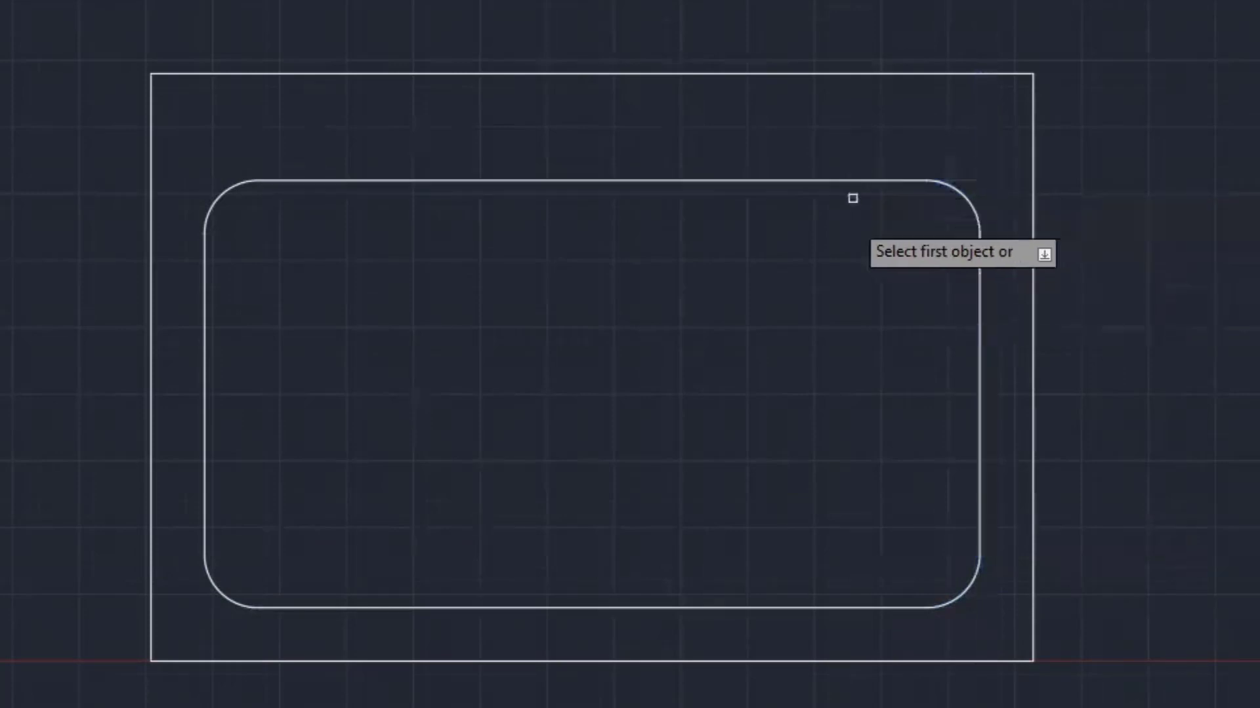
{"action": "right_click", "coordinate": [723, 339]}
{"action": "left_click", "coordinate": [755, 356]}
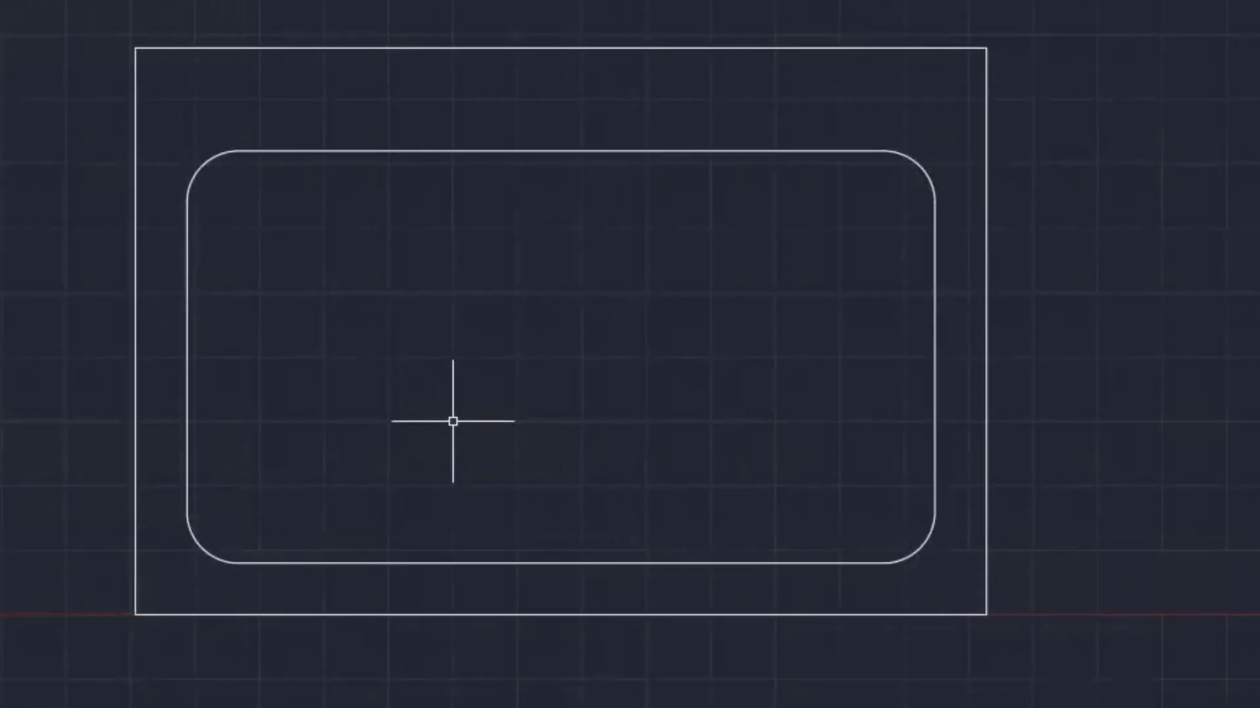
Draw a vertical centre line from the midpoint of the rectangle's upper edge to its lower edge
{"action": "type", "text": "l"}
{"action": "key", "text": "Return"}
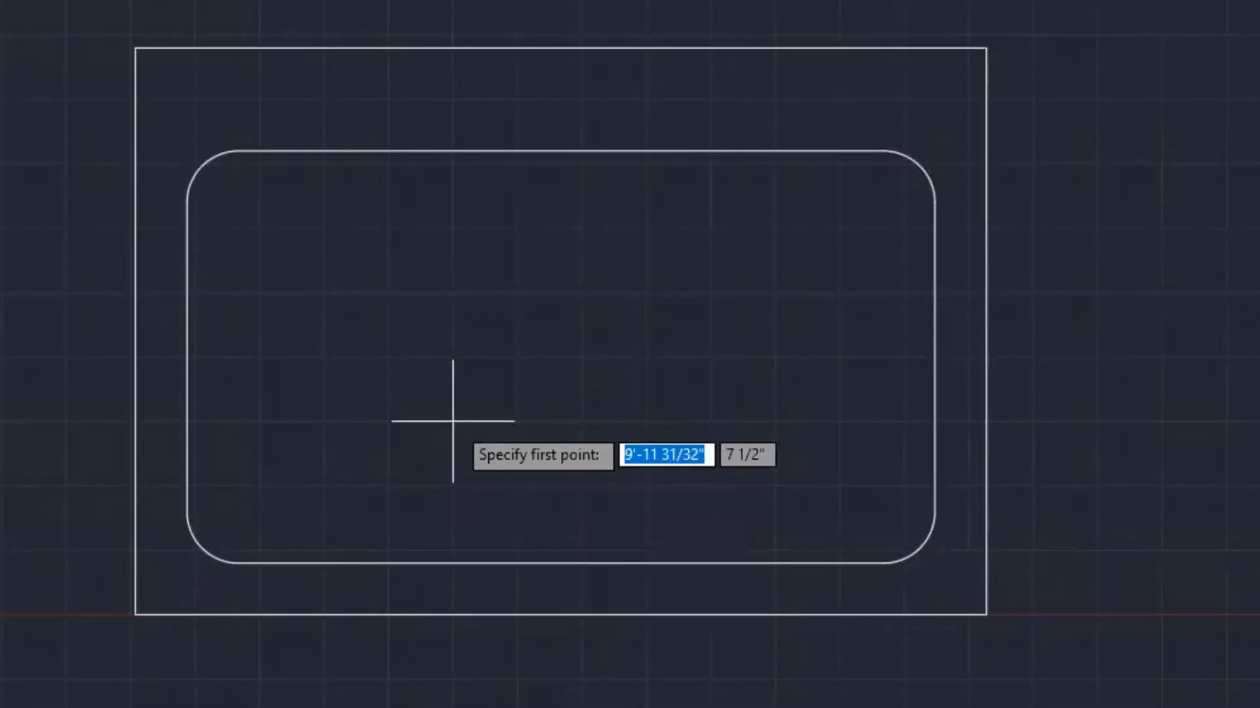
{"action": "left_click", "coordinate": [561, 48]}
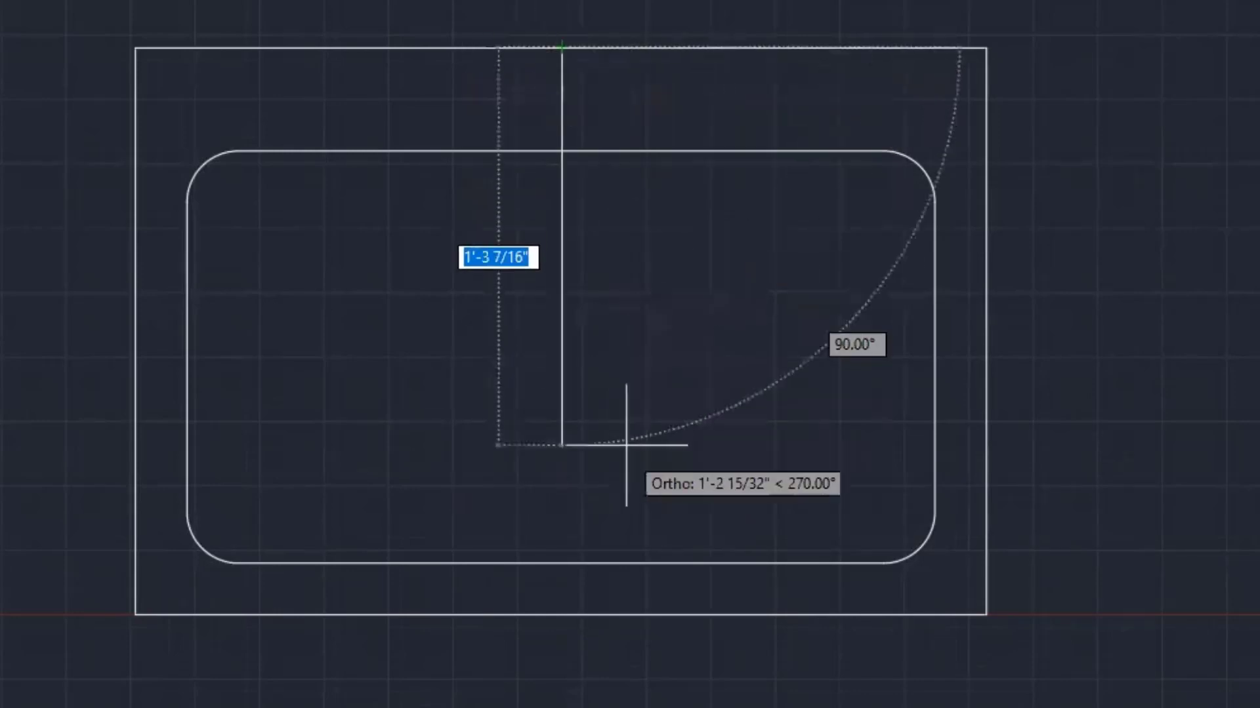
{"action": "left_click", "coordinate": [561, 612]}
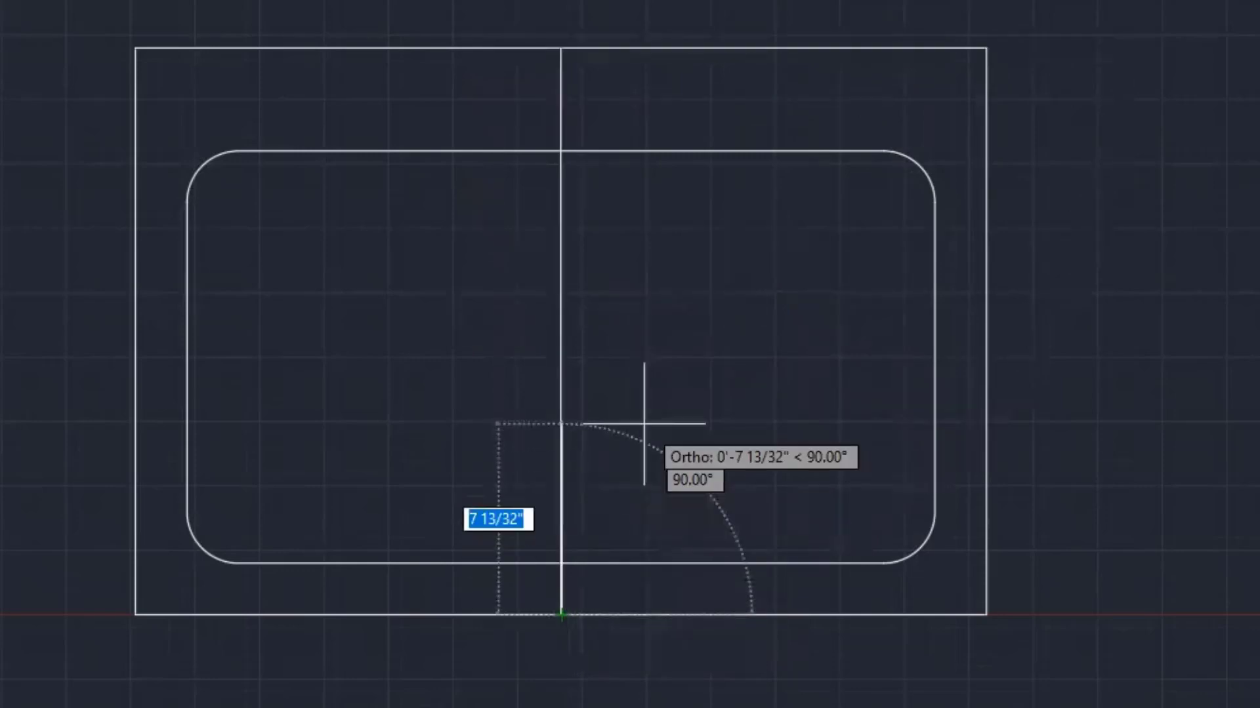
{"action": "key", "text": "Return"}
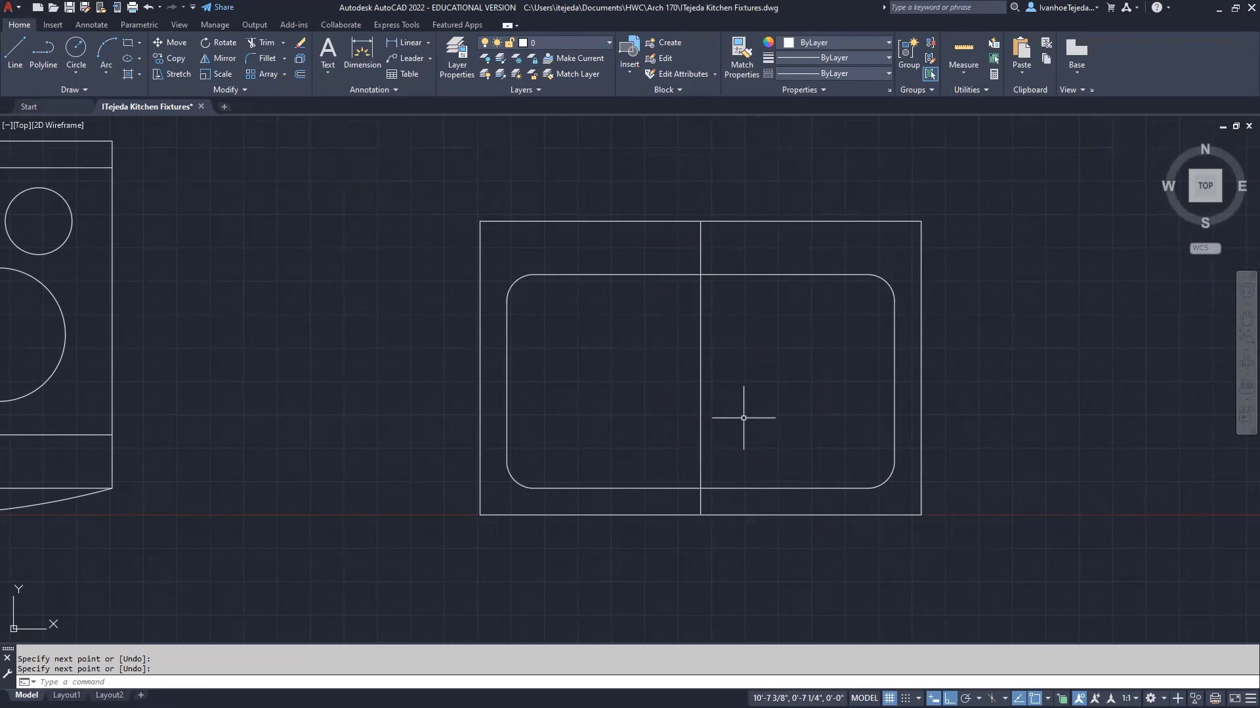
{"action": "scroll", "coordinate": [743, 418], "scroll_direction": "up", "scroll_amount": 2}
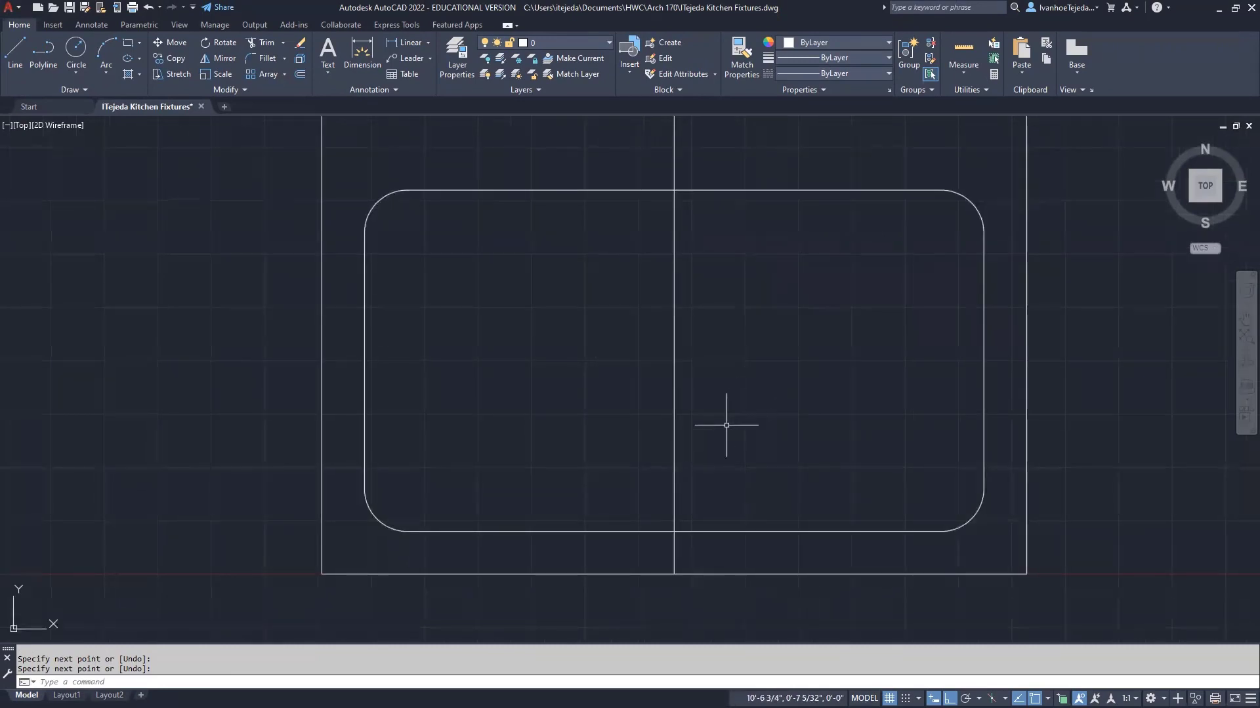
{"action": "middle_click_drag", "start_coordinate": [726, 425], "coordinate": [722, 430]}
{"action": "middle_click_drag", "start_coordinate": [745, 384], "coordinate": [736, 400]}
{"action": "type", "text": "o"}
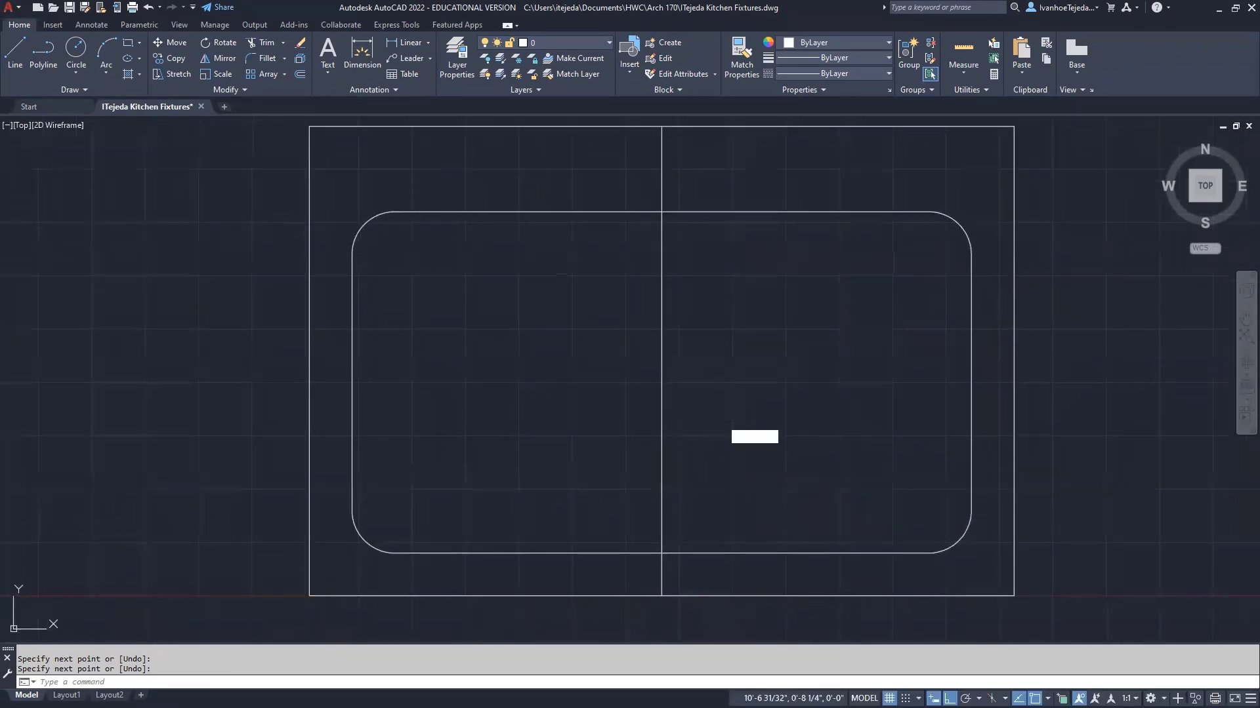
{"action": "middle_click", "coordinate": [723, 424]}
{"action": "middle_click", "coordinate": [722, 424]}
{"action": "middle_click_drag", "start_coordinate": [831, 370], "coordinate": [849, 366]}
{"action": "middle_click_drag", "start_coordinate": [1000, 407], "coordinate": [613, 388]}
{"action": "scroll", "coordinate": [697, 394], "scroll_direction": "up", "scroll_amount": 3}
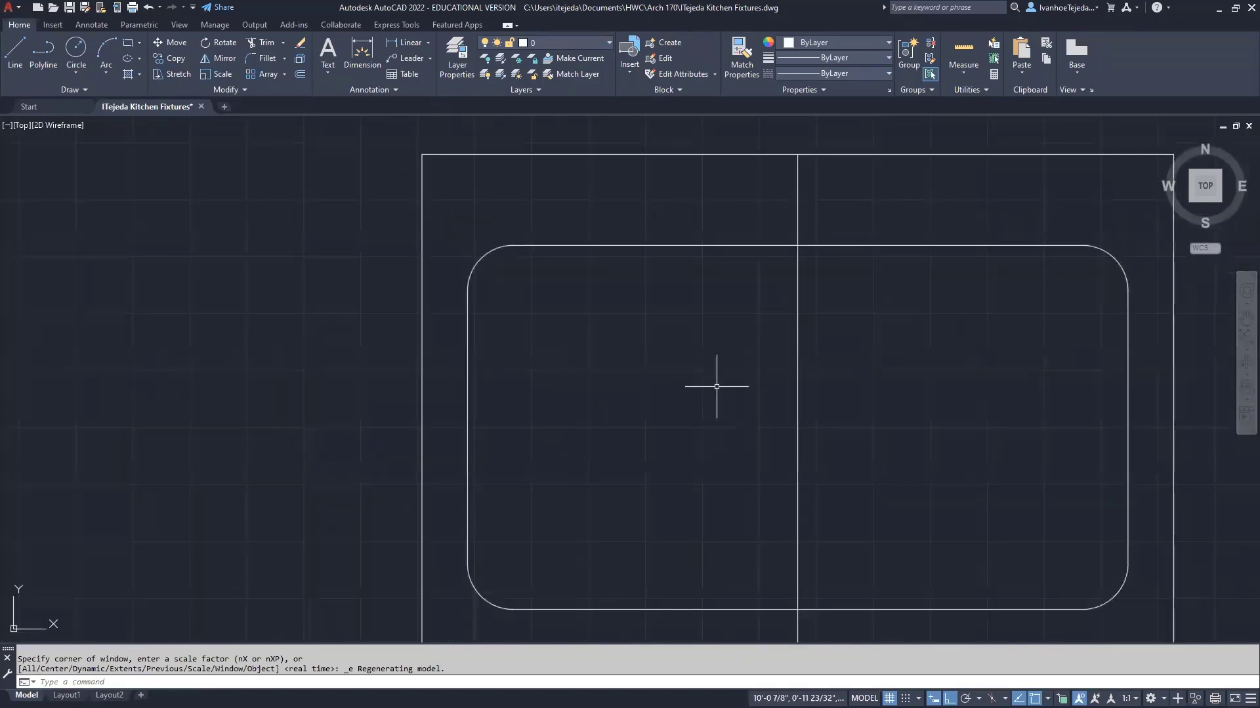
{"action": "middle_click_drag", "start_coordinate": [716, 386], "coordinate": [573, 355]}
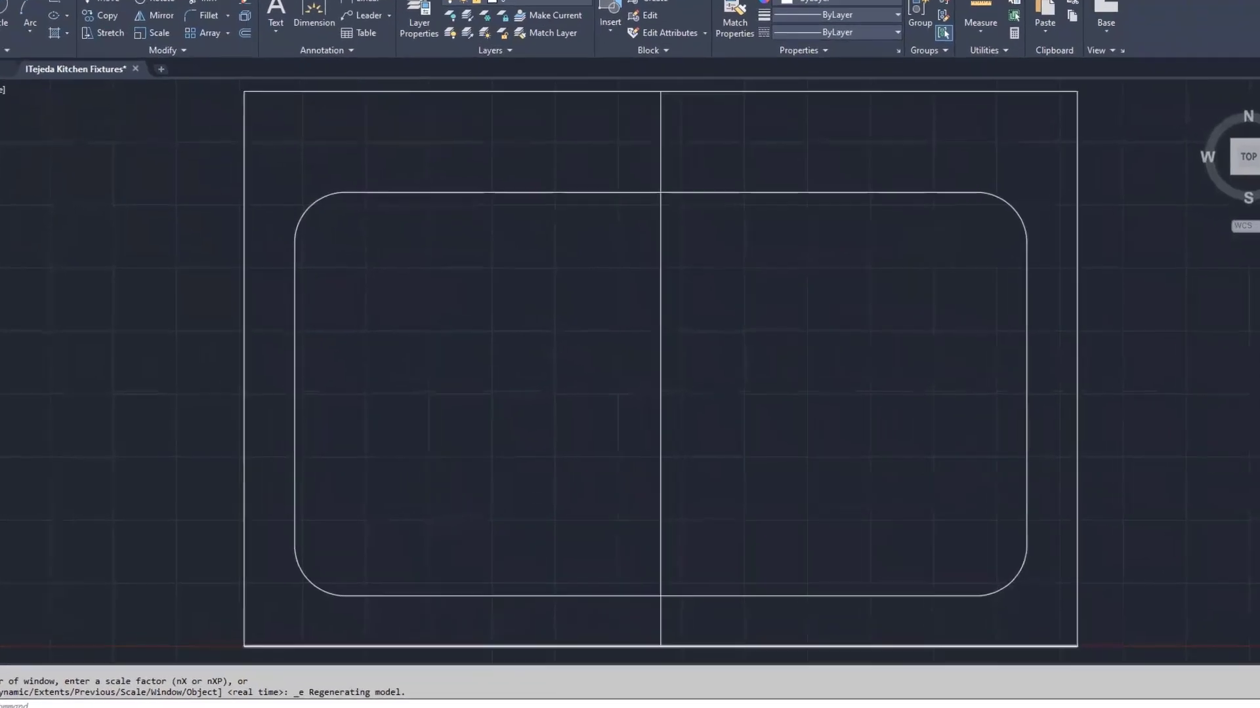
Offset the vertical centre line 0.5" to the right
{"action": "type", "text": "O"}
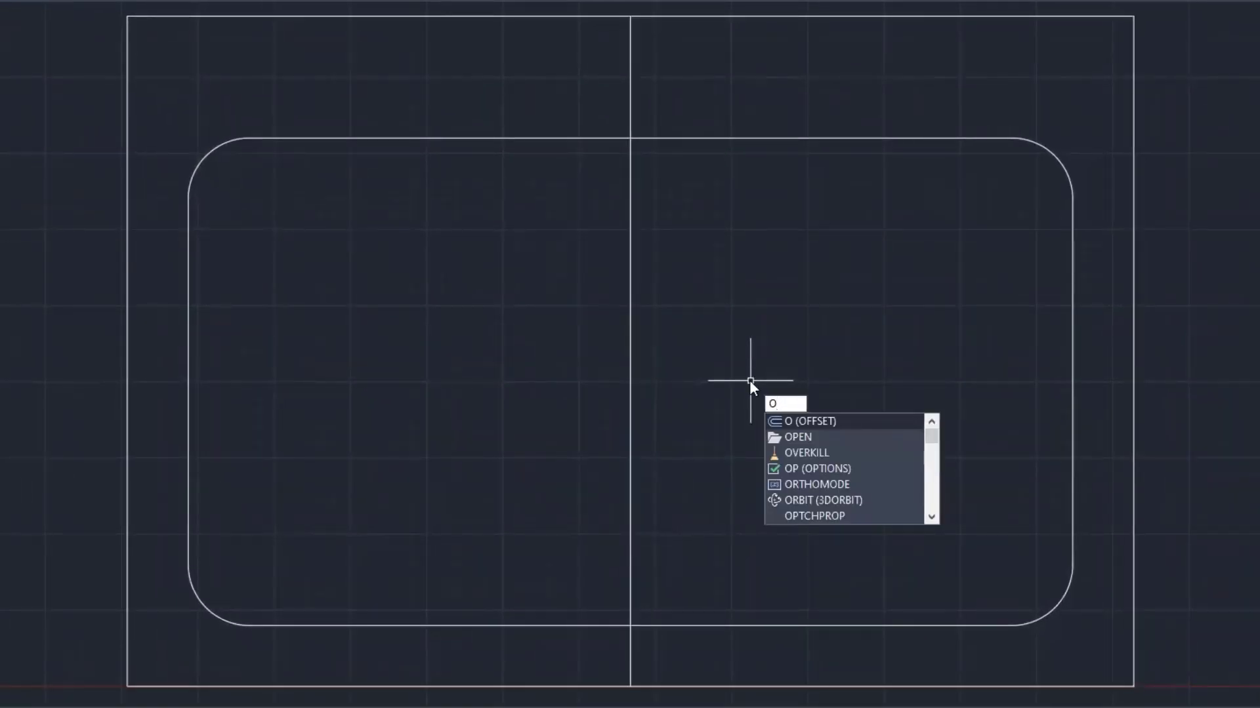
{"action": "key", "text": "Return"}
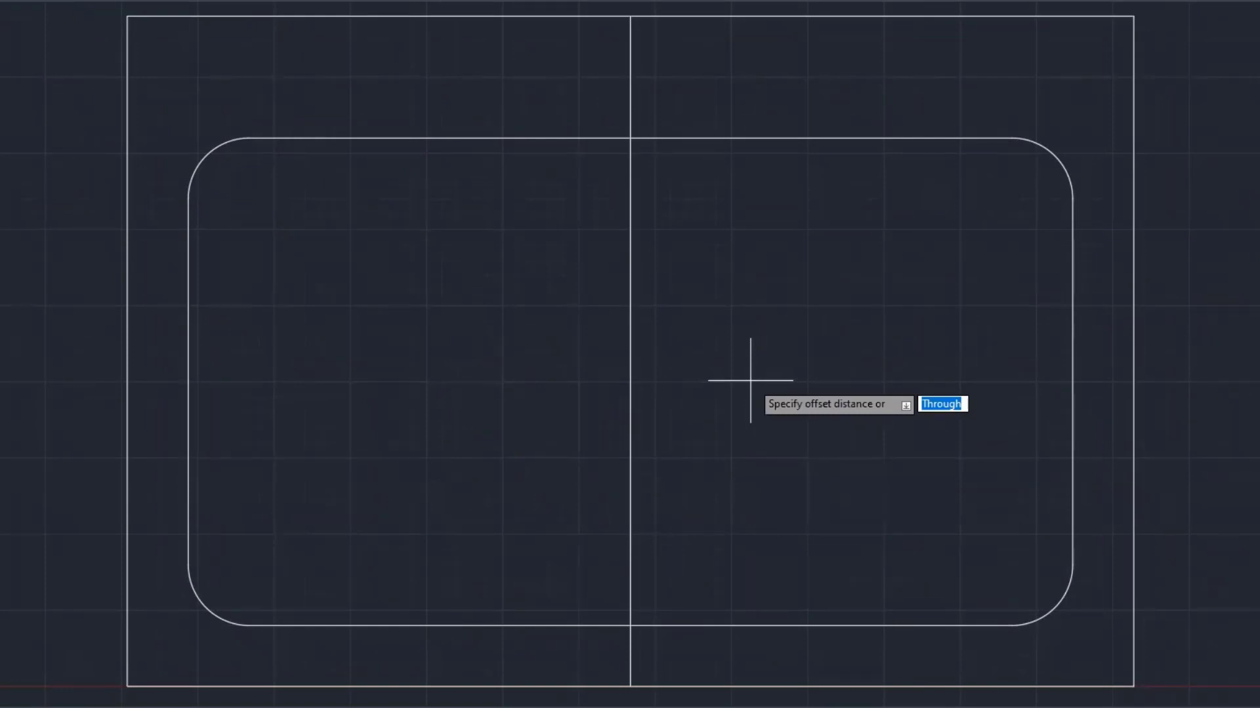
{"action": "type", "text": "1/2"}
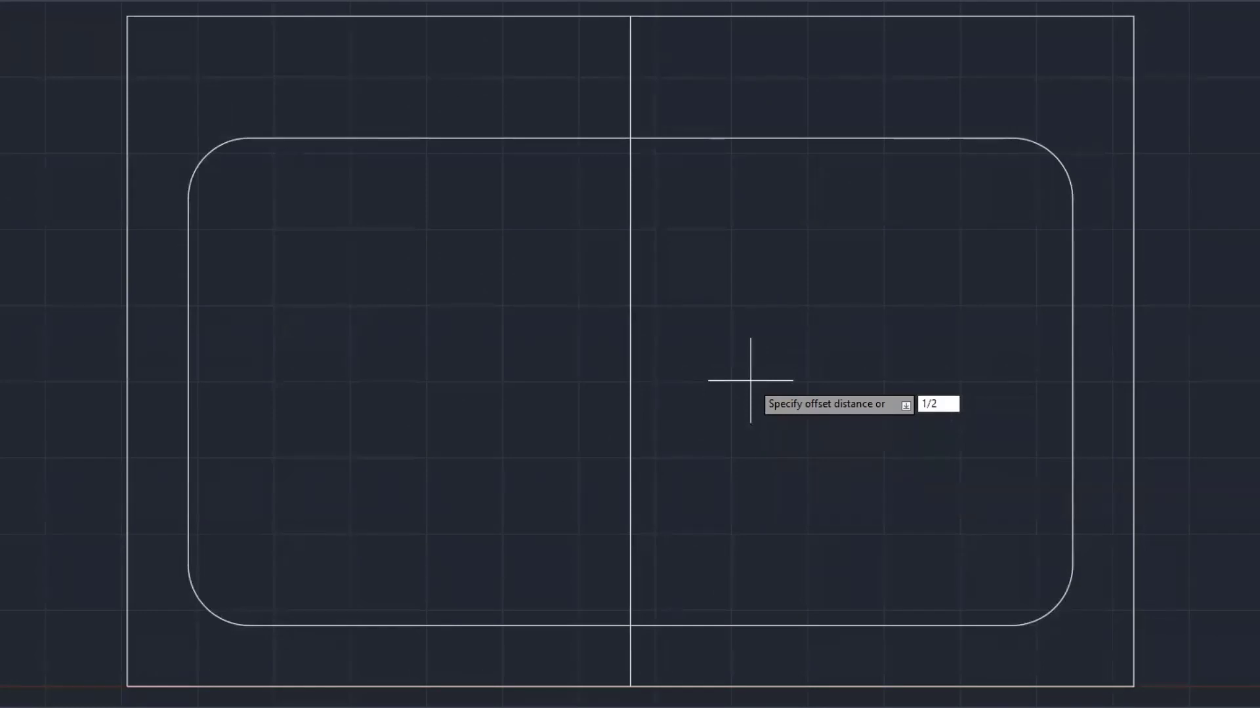
{"action": "key", "text": "BackSpace"}
{"action": "key", "text": "BackSpace"}
{"action": "key", "text": "BackSpace"}
{"action": "type", "text": ".5"}
{"action": "key", "text": "Return"}
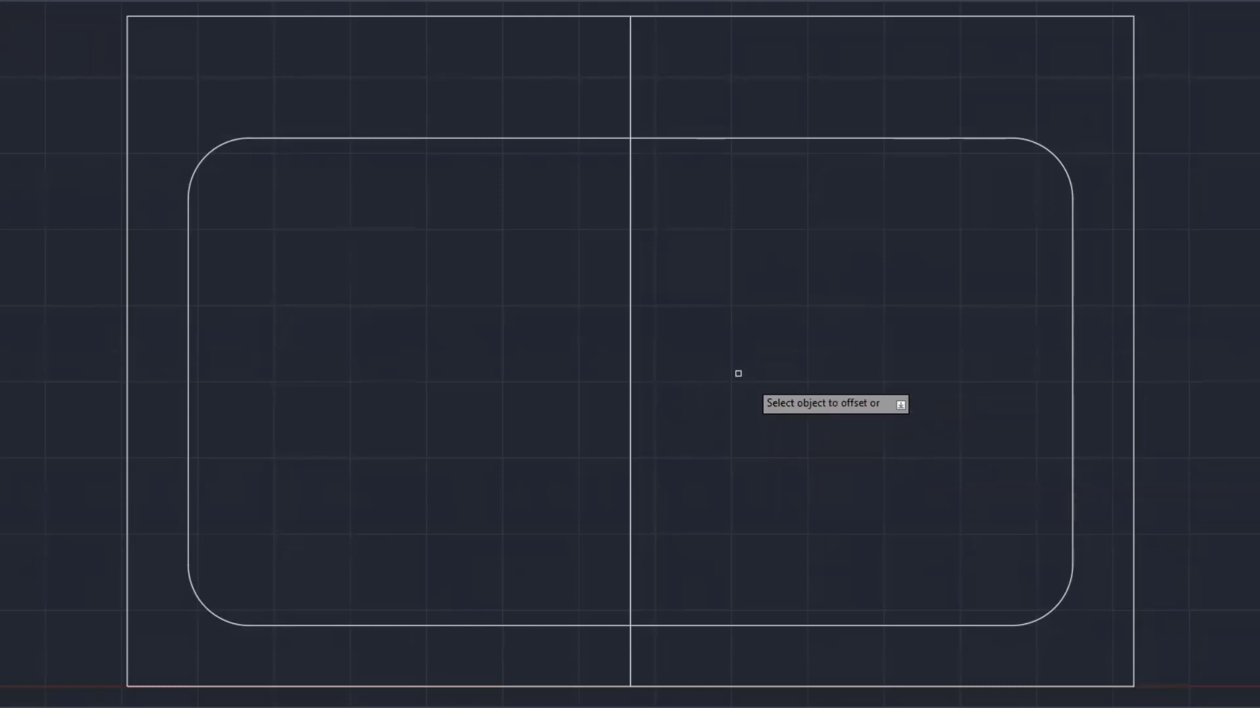
{"action": "left_click", "coordinate": [628, 315]}
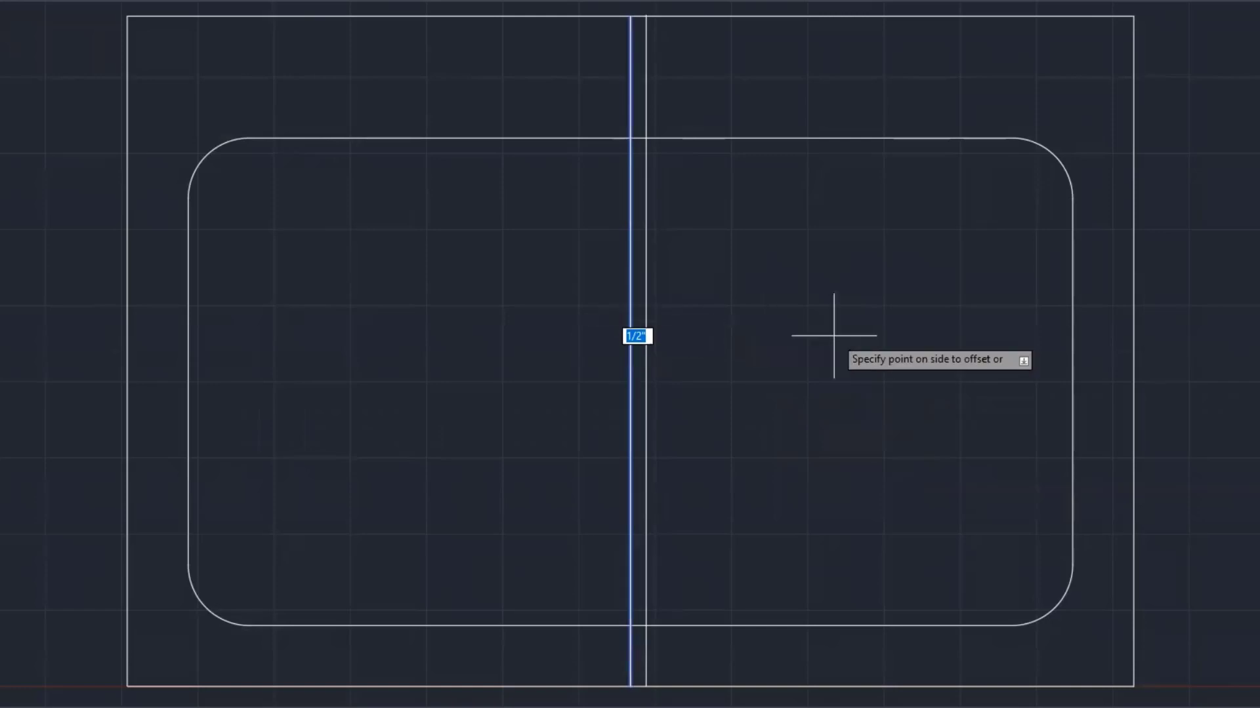
{"action": "left_click", "coordinate": [834, 335]}
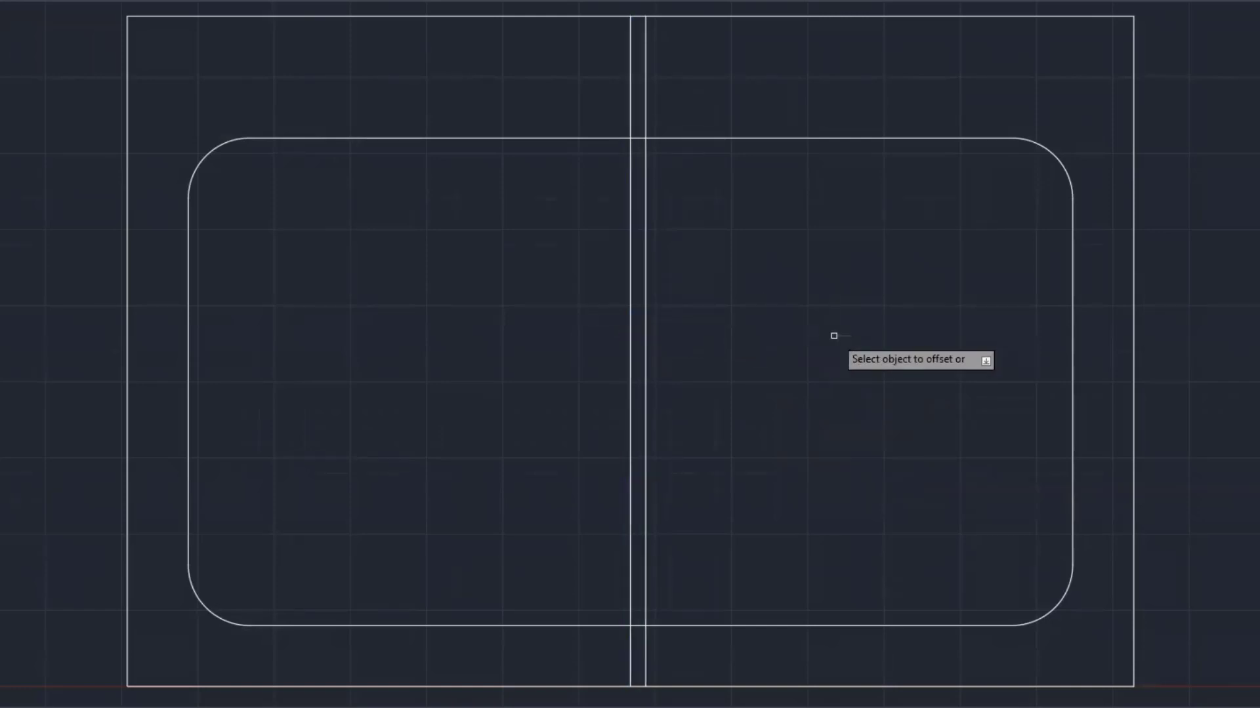
Offset the vertical centre line 0.5" to the left and delete the original centre line
{"action": "left_click", "coordinate": [628, 325]}
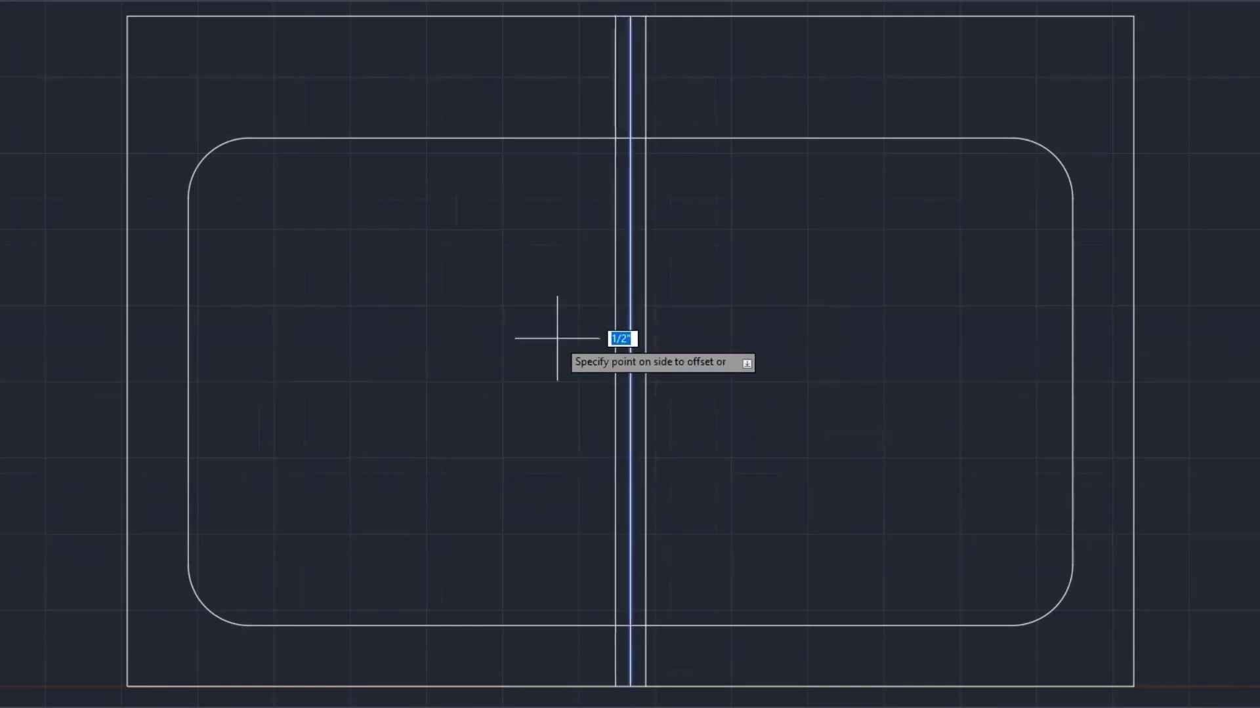
{"action": "left_click", "coordinate": [444, 343]}
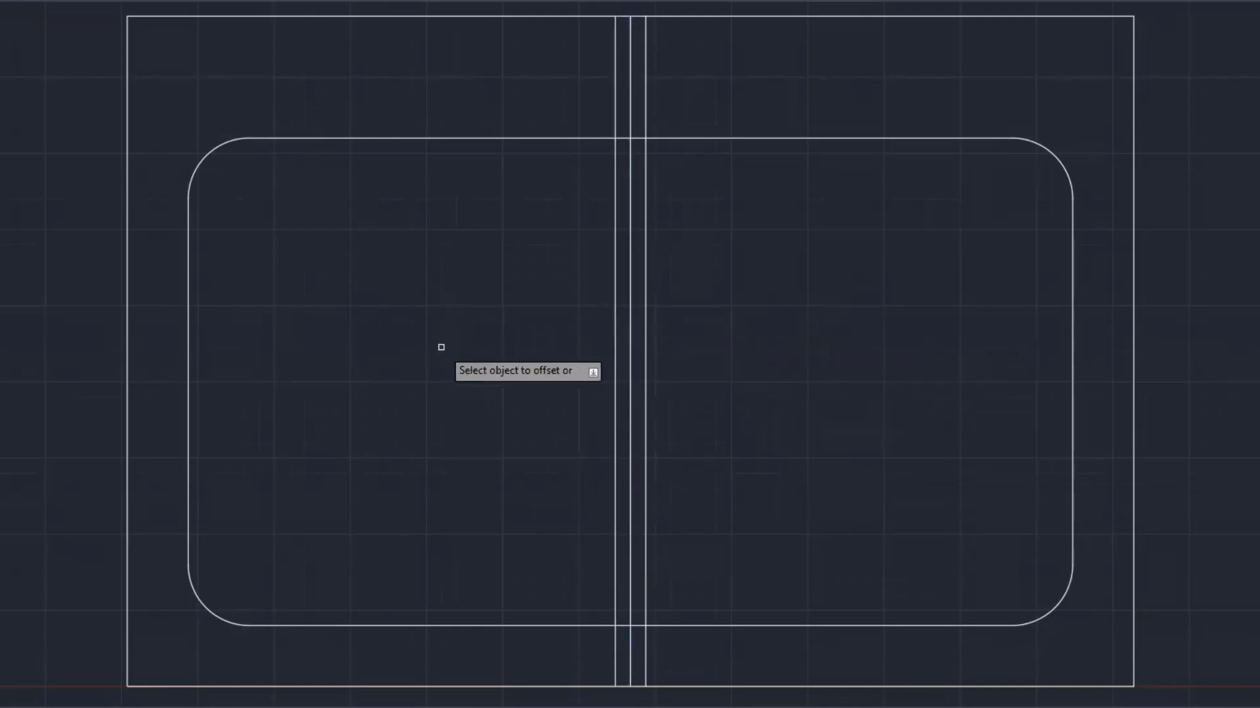
{"action": "right_click", "coordinate": [440, 348]}
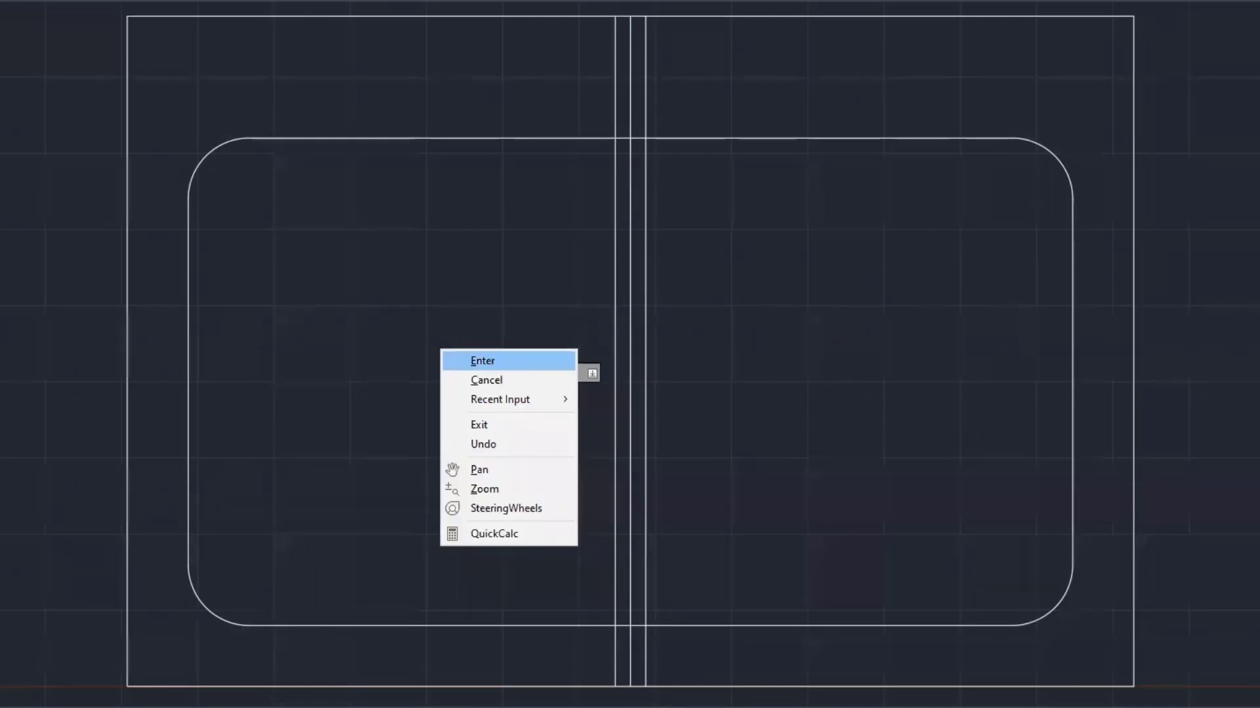
{"action": "left_click", "coordinate": [491, 362]}
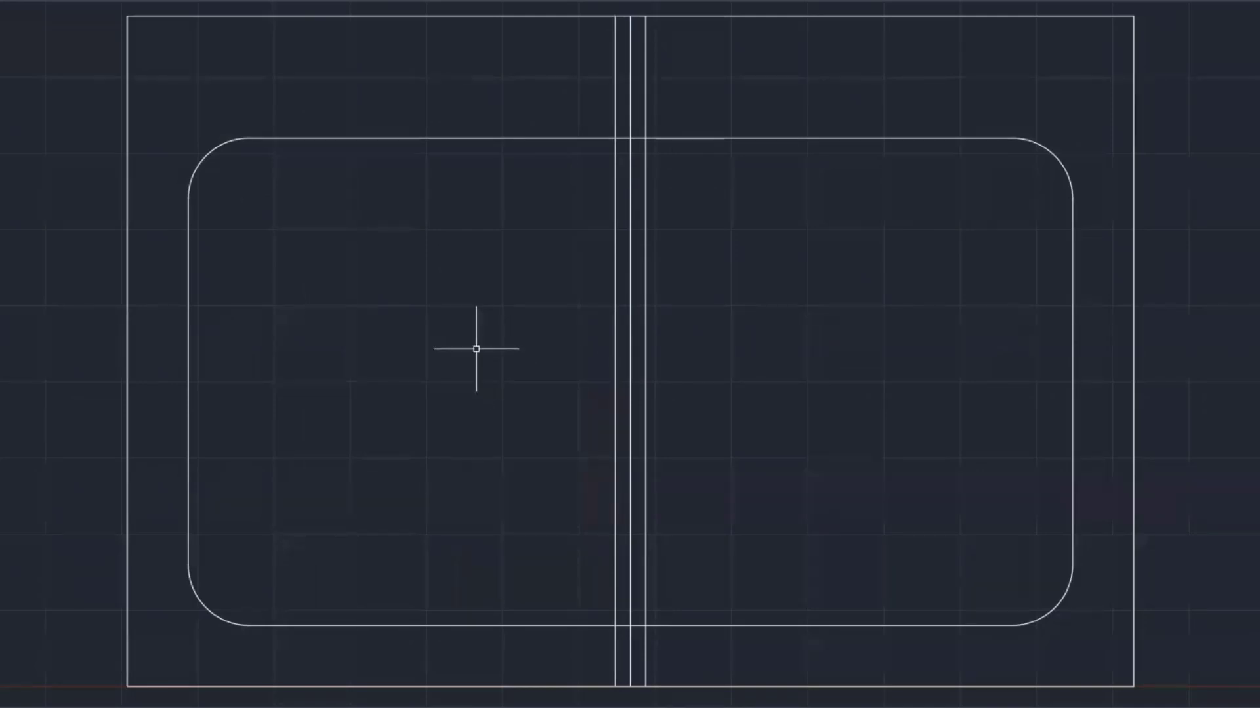
{"action": "left_click", "coordinate": [630, 236]}
{"action": "key", "text": "Delete"}
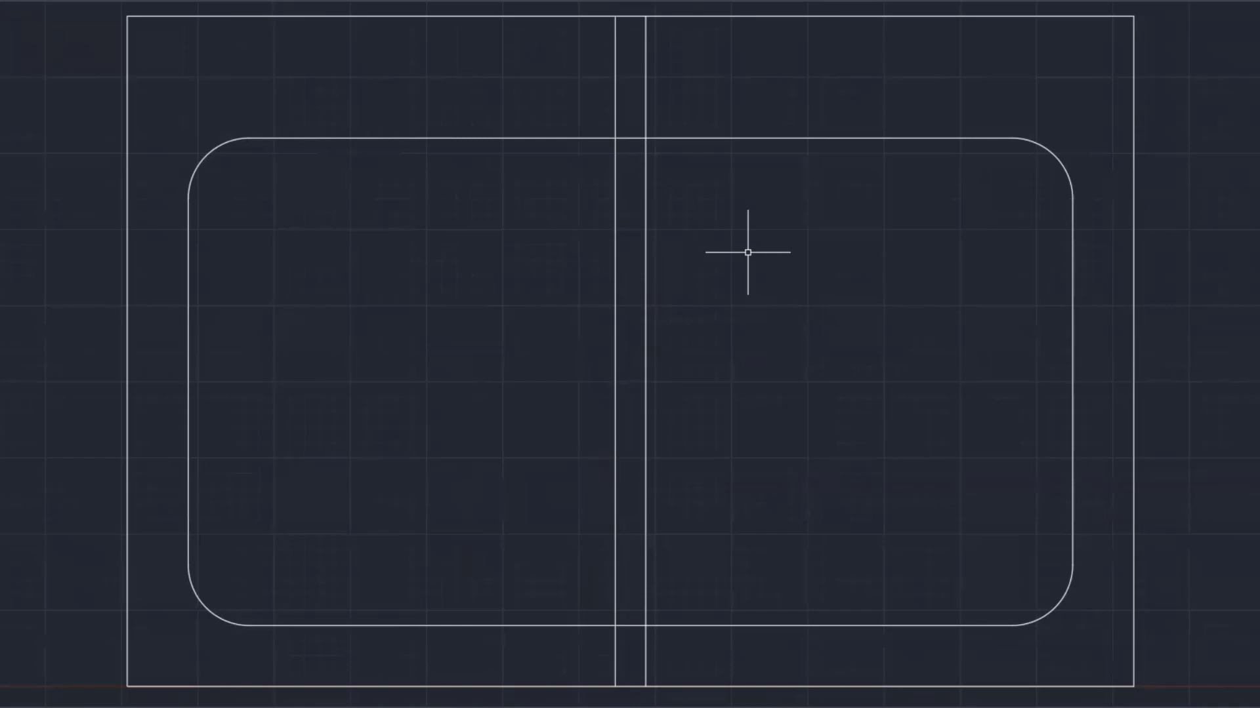
Try to fillet the right divider line with the inner outline's untrimmed upper edge
{"action": "type", "text": "f"}
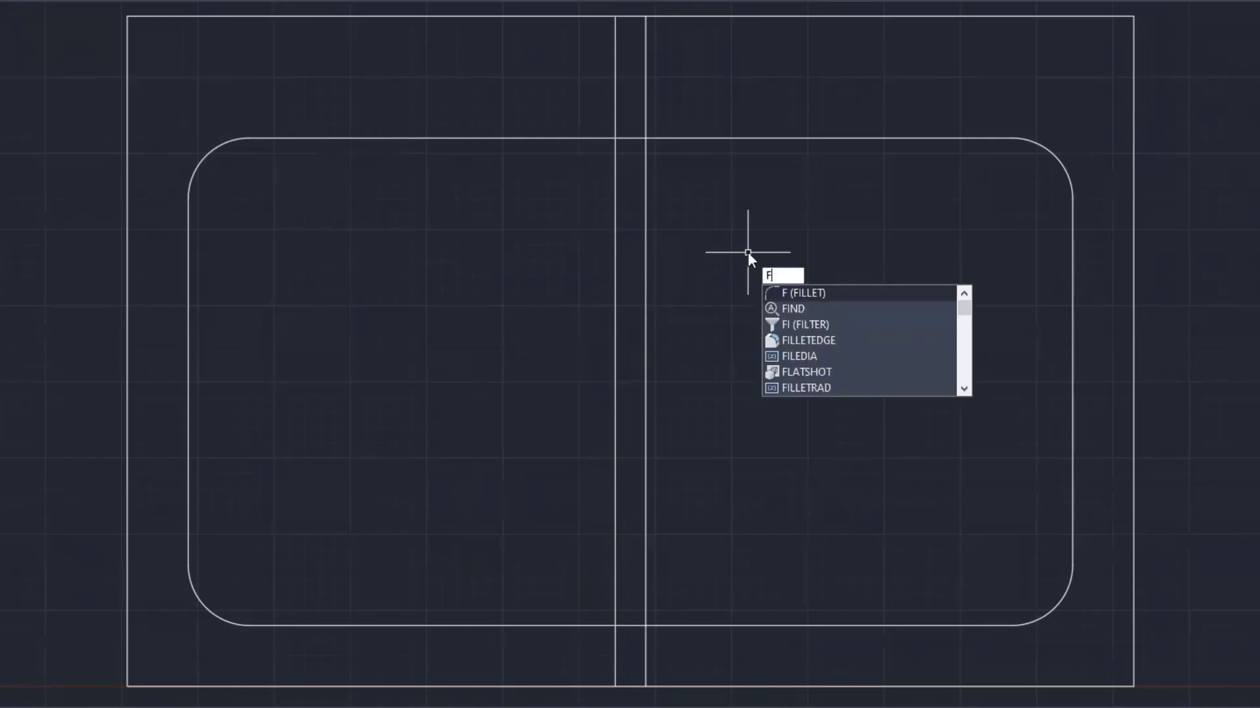
{"action": "key", "text": "Return"}
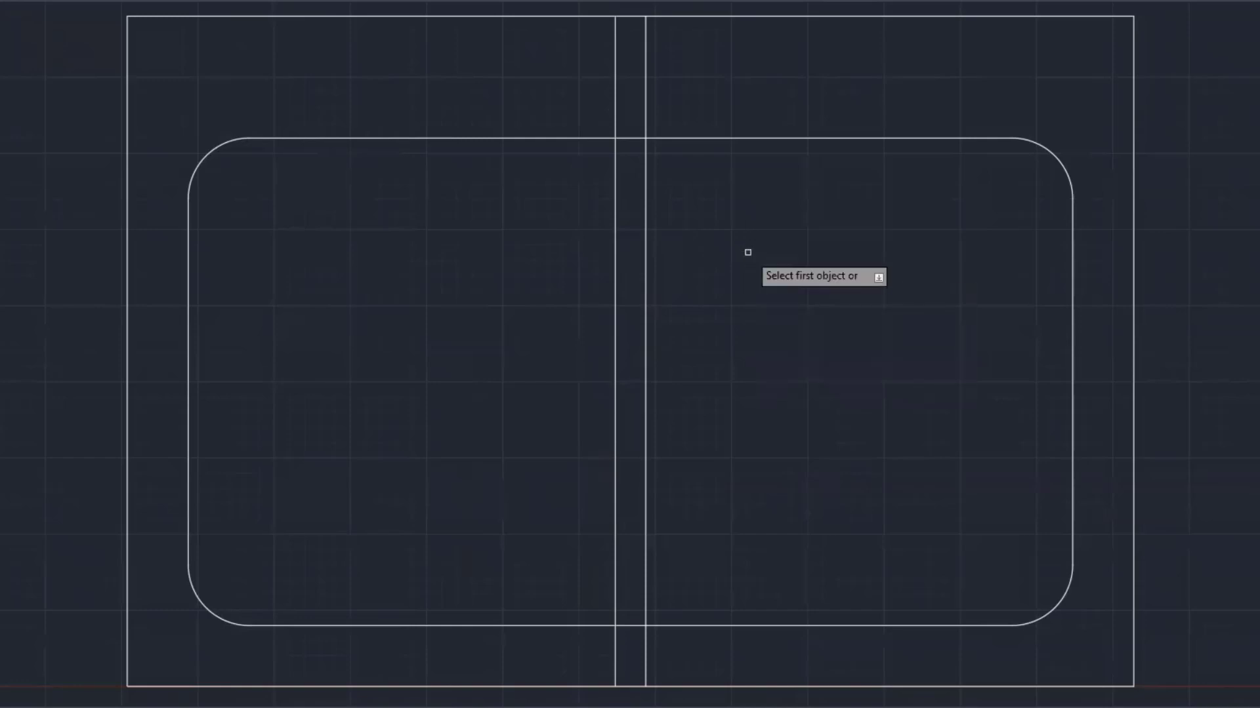
{"action": "left_click", "coordinate": [645, 213]}
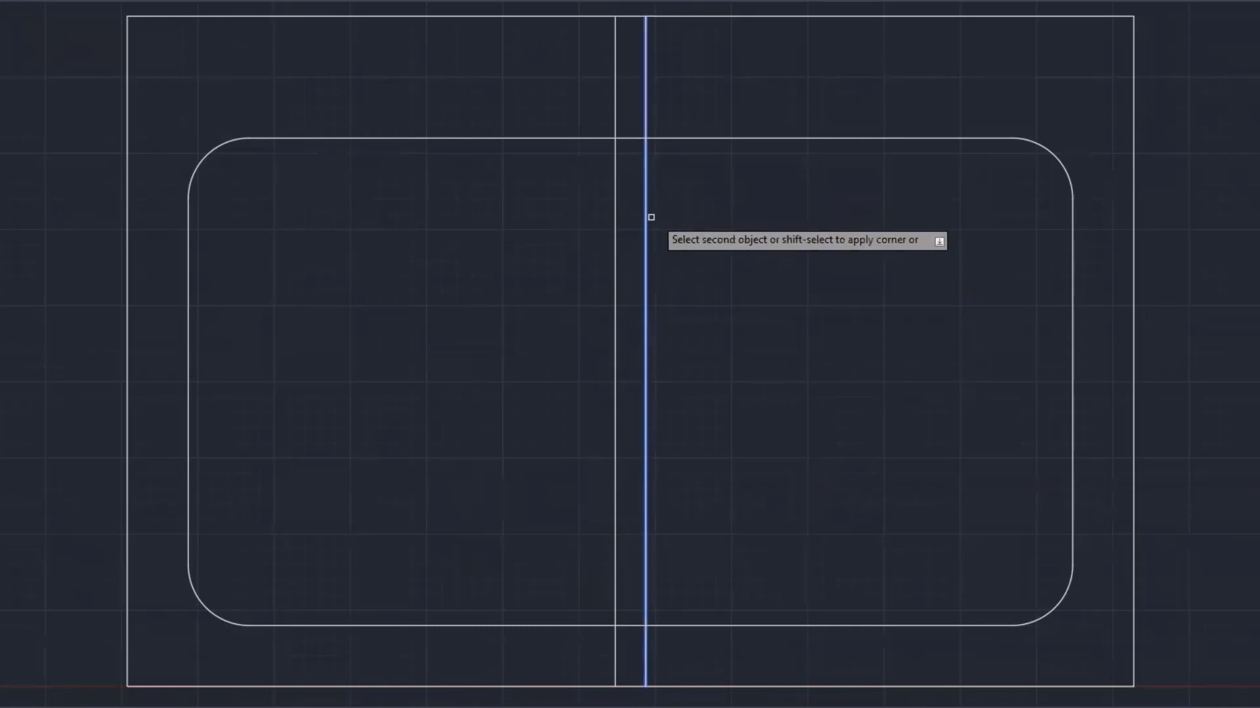
{"action": "left_click", "coordinate": [724, 139]}
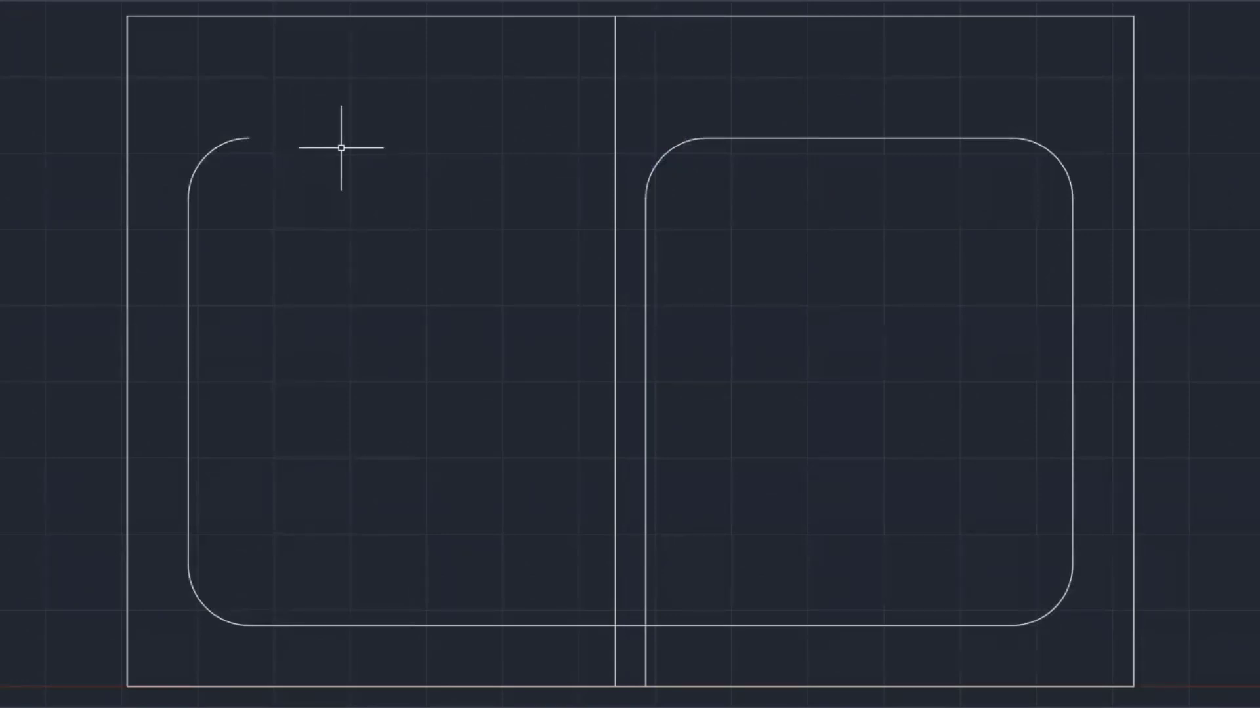
{"action": "key", "text": "ctrl+z"}
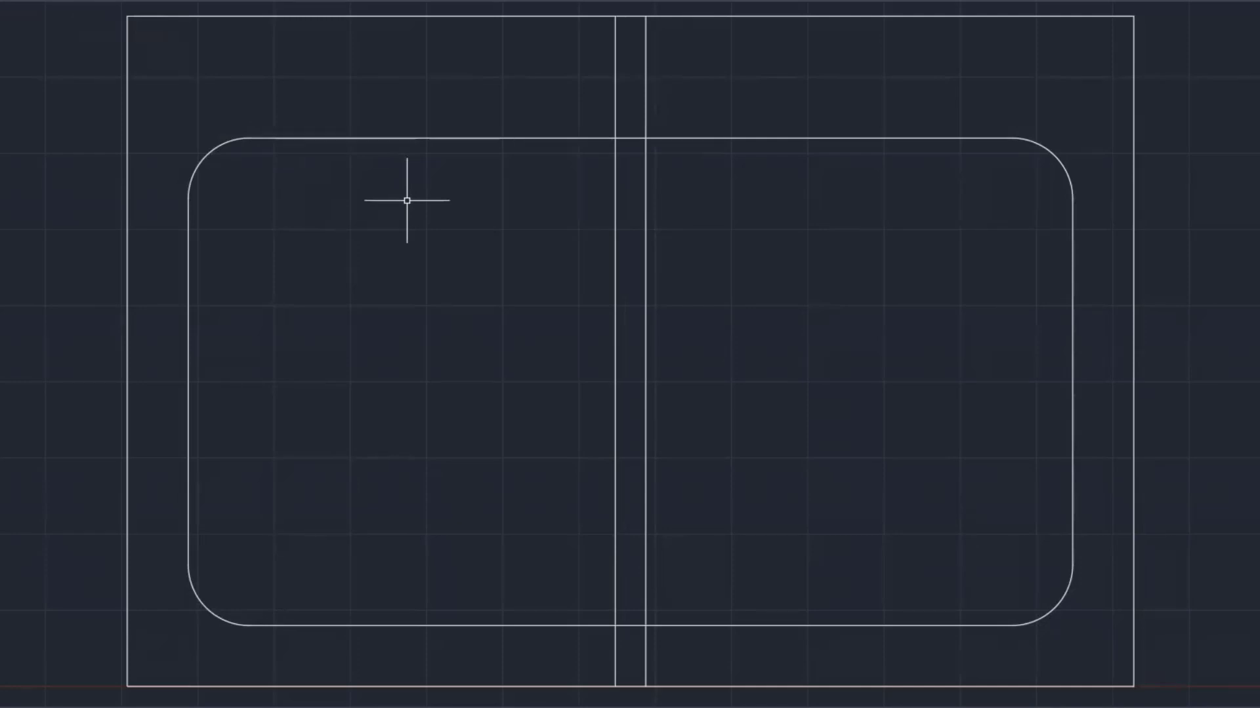
Trim the inner outline's upper and lower edges between the two vertical divider lines
{"action": "type", "text": "t"}
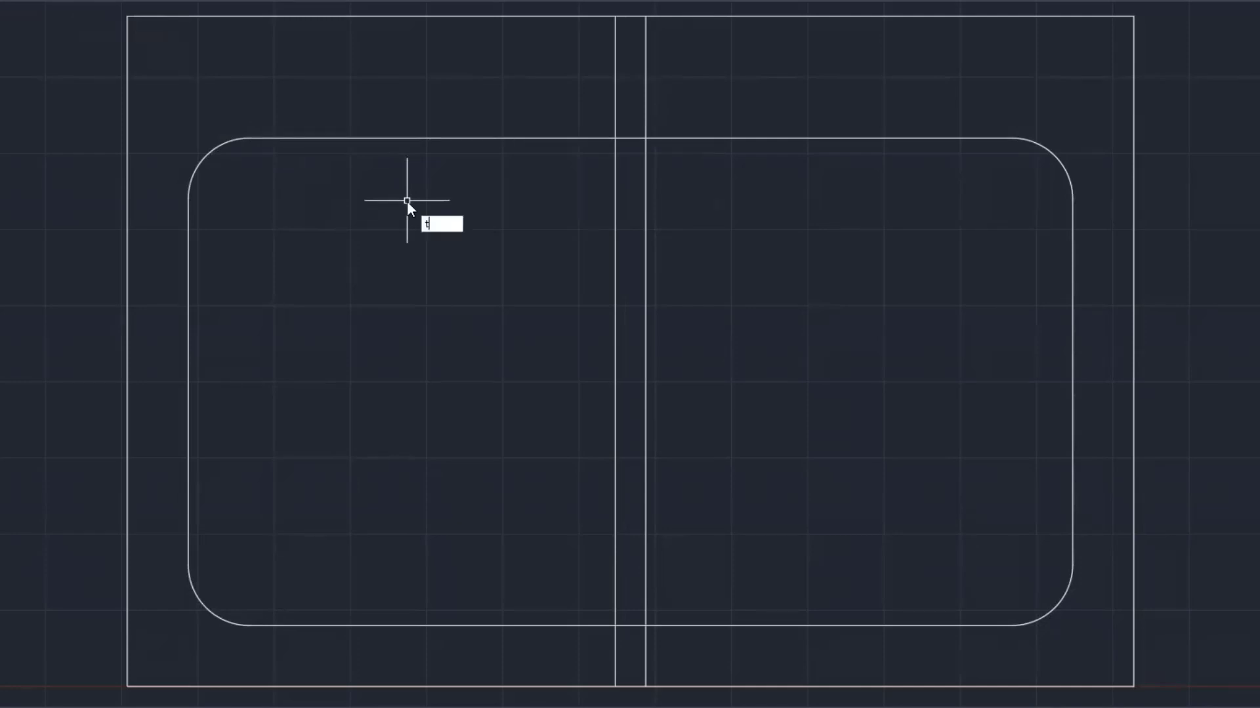
{"action": "key", "text": "Return"}
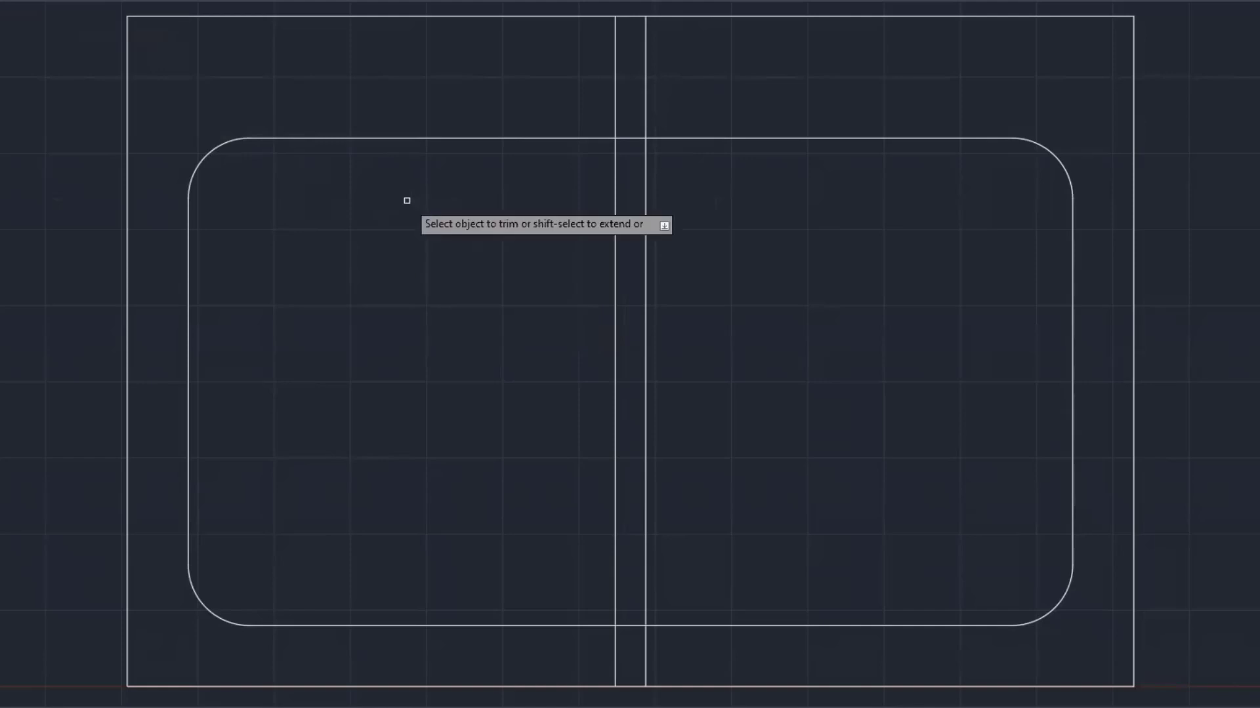
{"action": "left_click", "coordinate": [630, 137]}
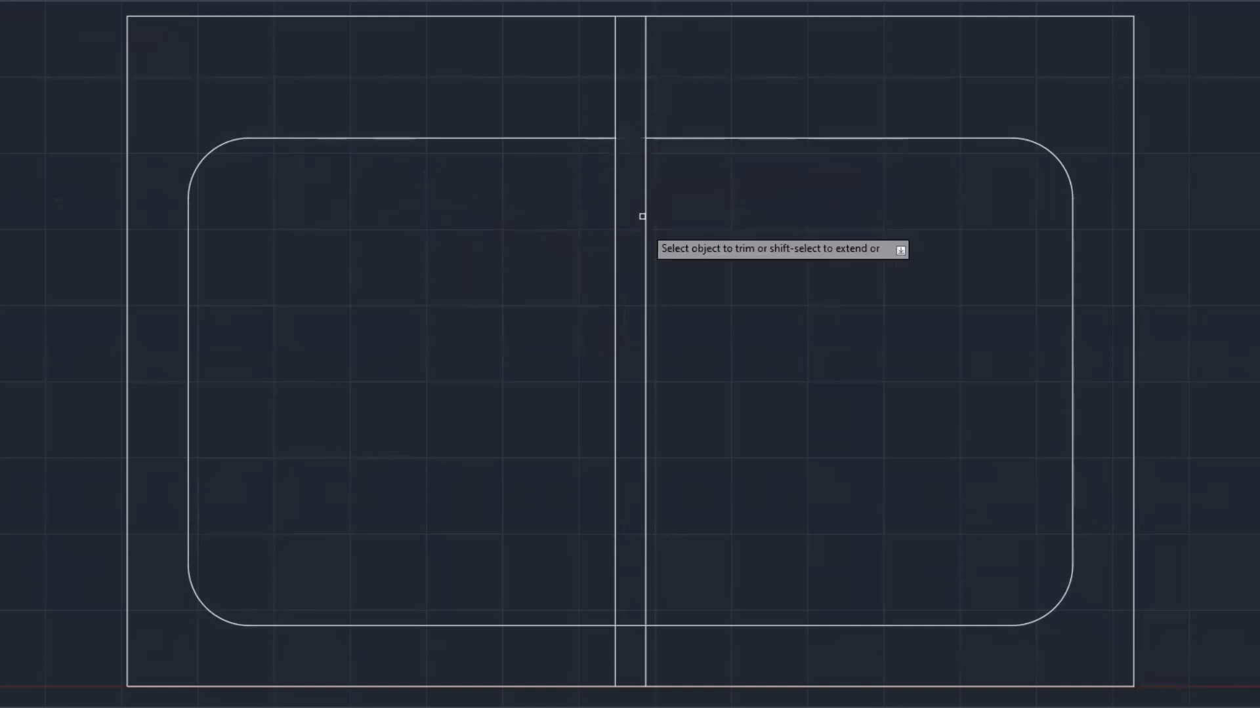
{"action": "left_click", "coordinate": [629, 625]}
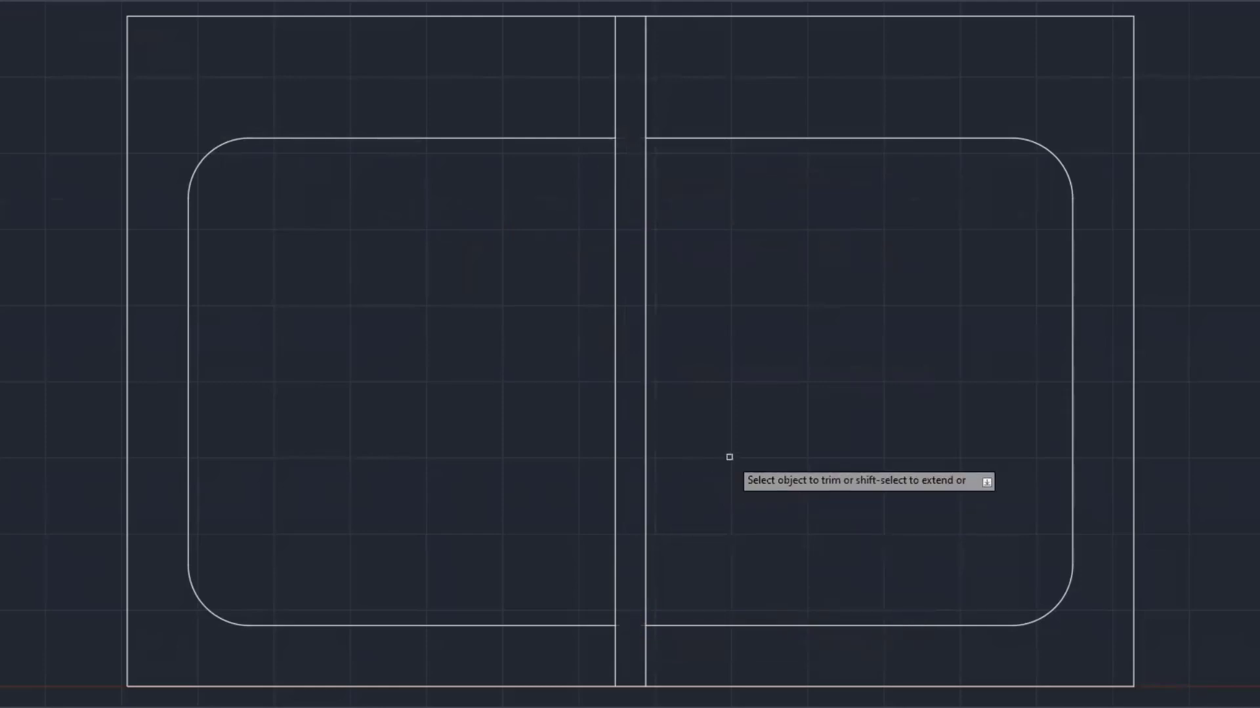
{"action": "right_click", "coordinate": [731, 404]}
{"action": "left_click", "coordinate": [762, 413]}
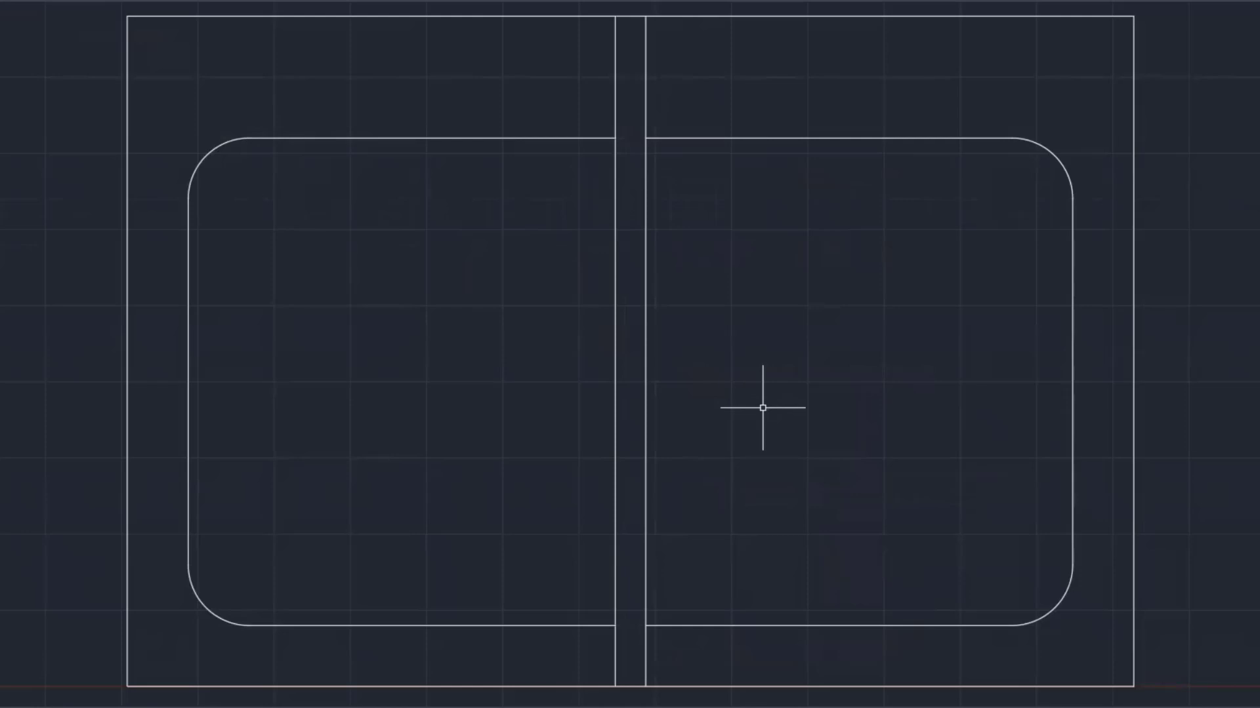
Fillet the right divider line with the right compartment's upper edge, using the current radius
{"action": "type", "text": "F"}
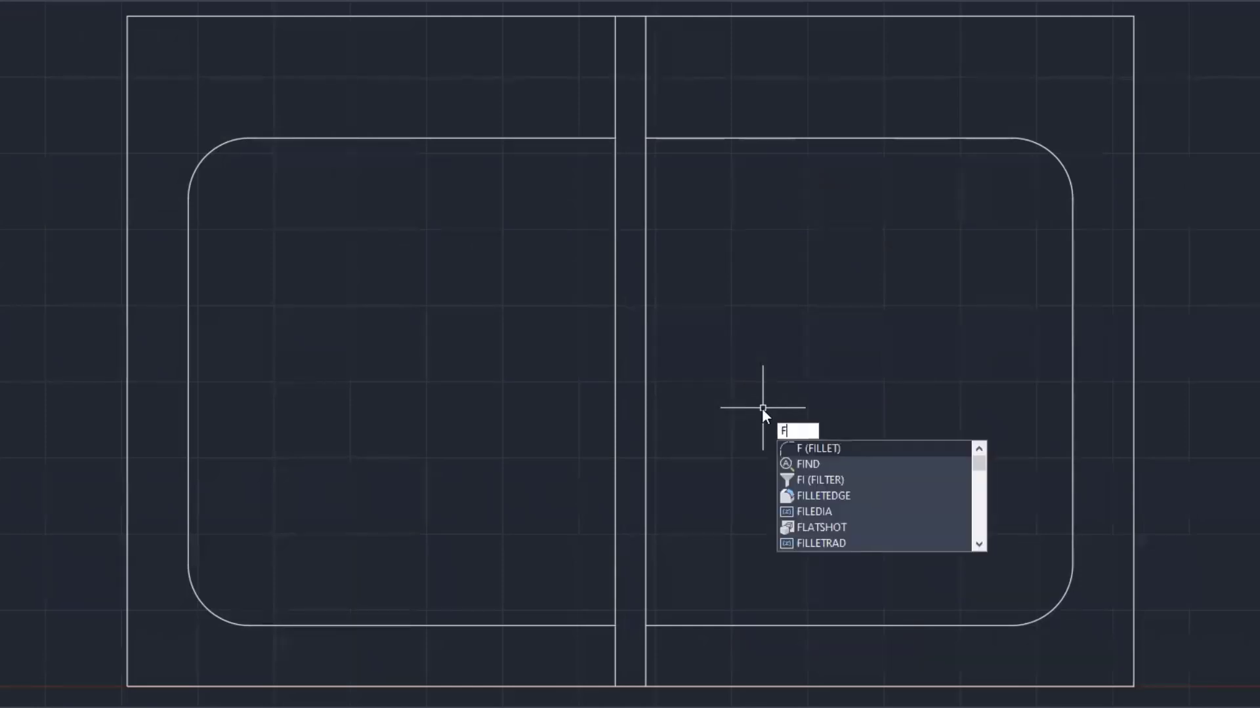
{"action": "key", "text": "Return"}
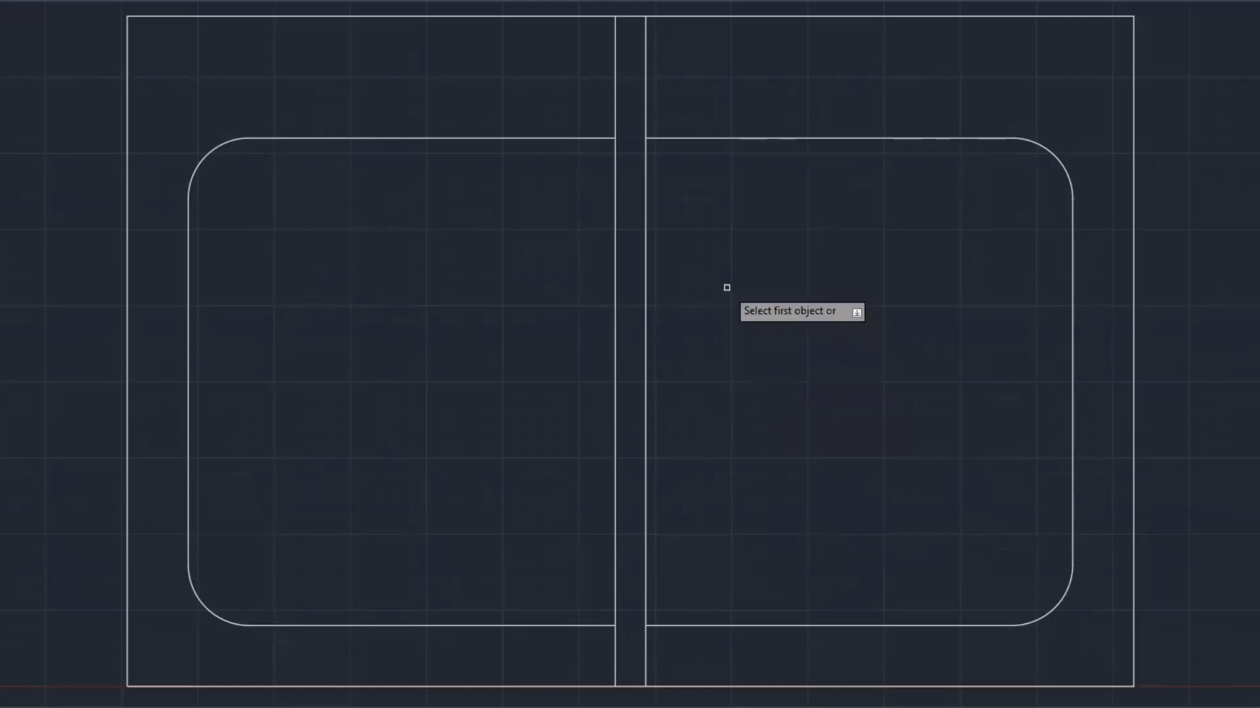
{"action": "left_click", "coordinate": [647, 213]}
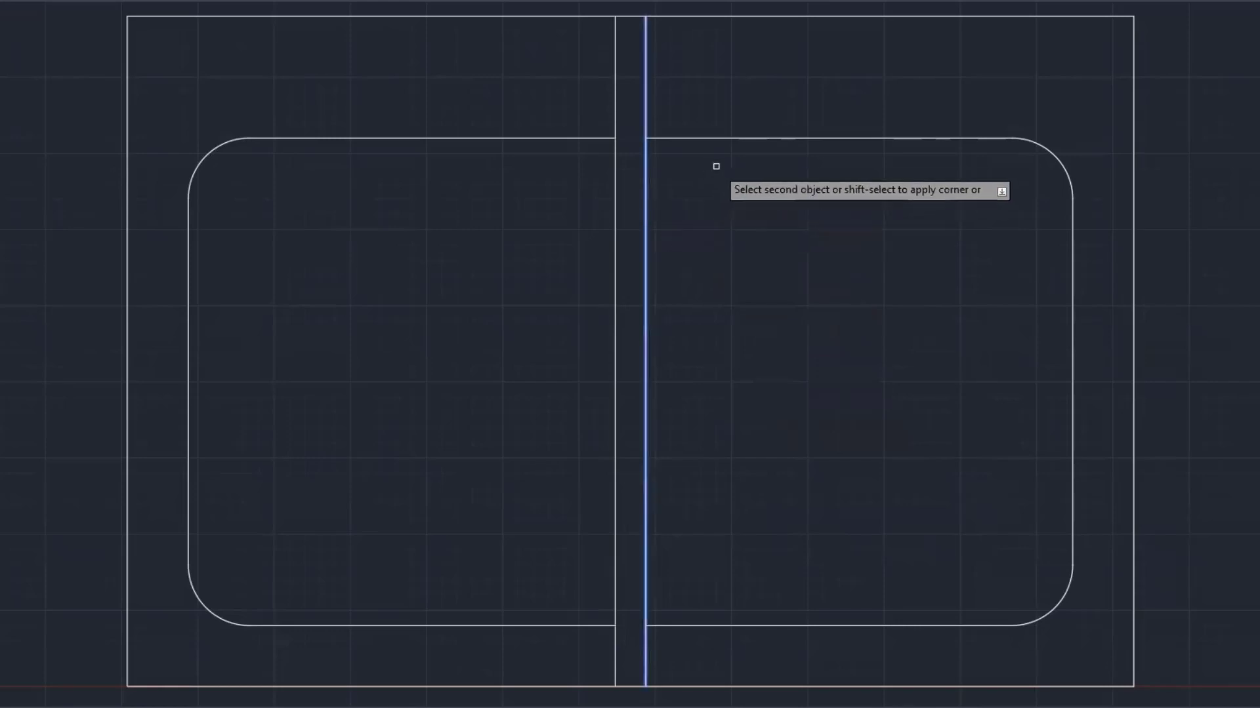
{"action": "left_click", "coordinate": [728, 139]}
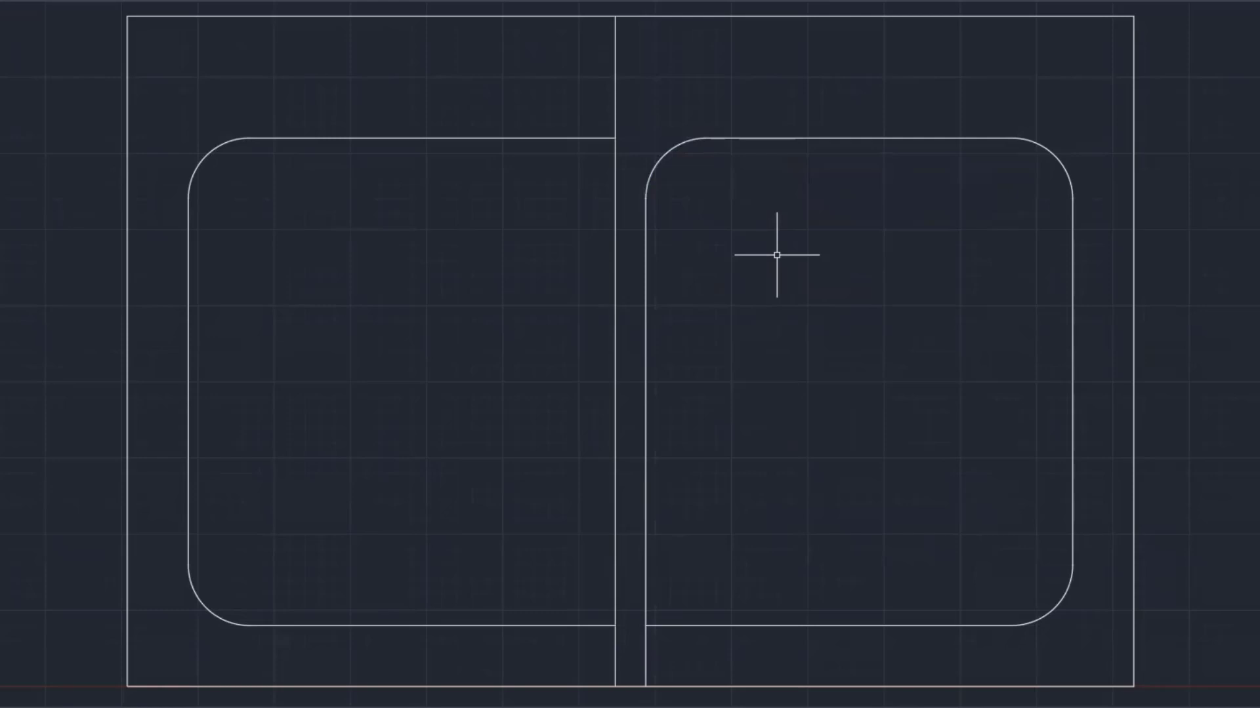
Fillet the left compartment's upper right and lower right corners, using the Multiple option
{"action": "right_click", "coordinate": [777, 256]}
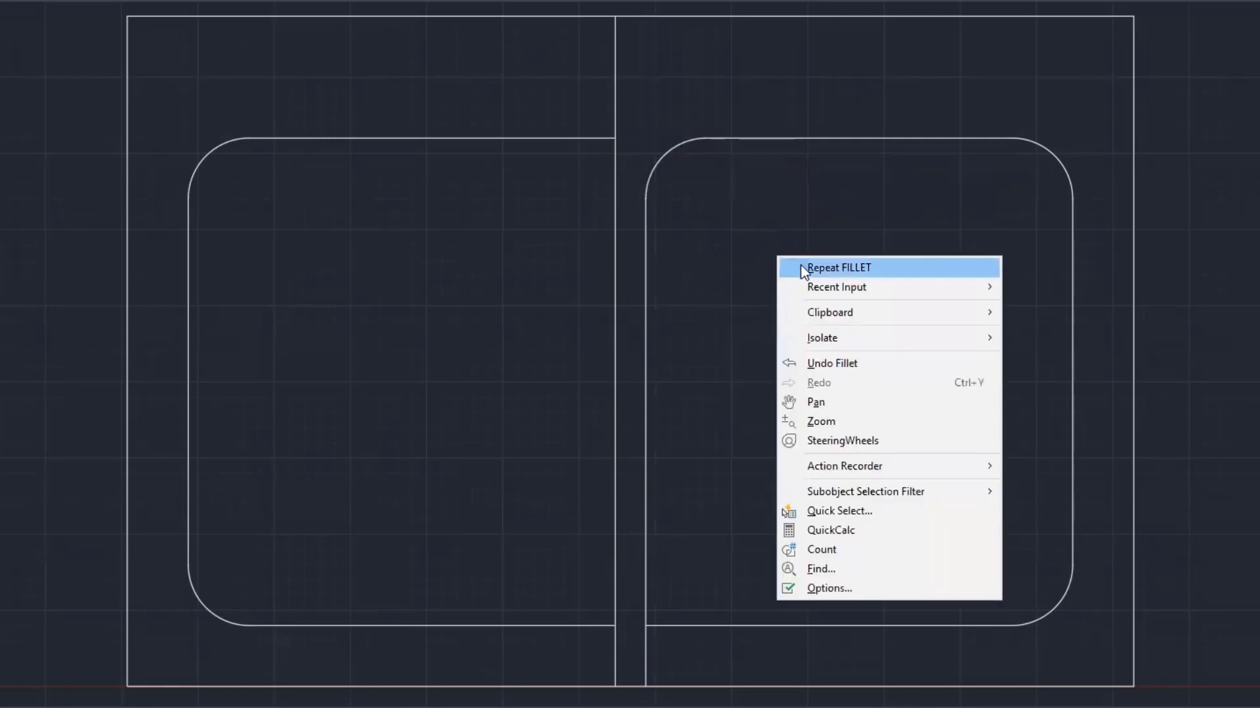
{"action": "left_click", "coordinate": [805, 272]}
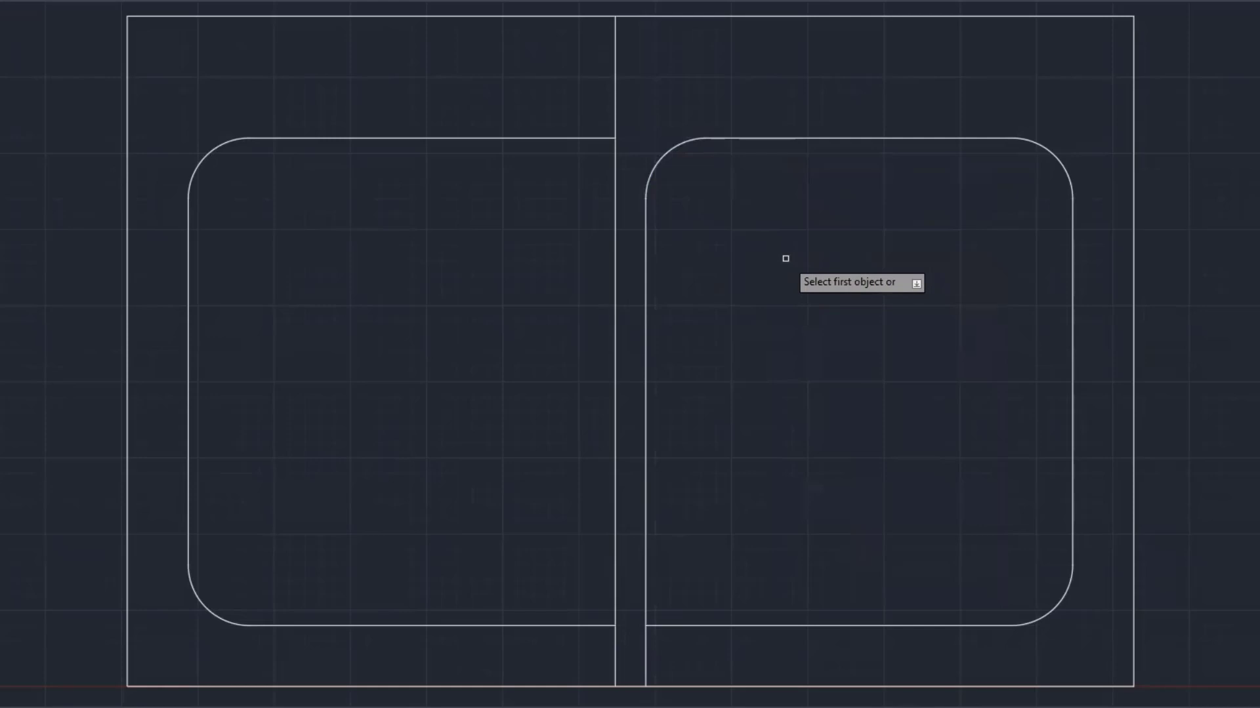
{"action": "type", "text": "m"}
{"action": "key", "text": "Return"}
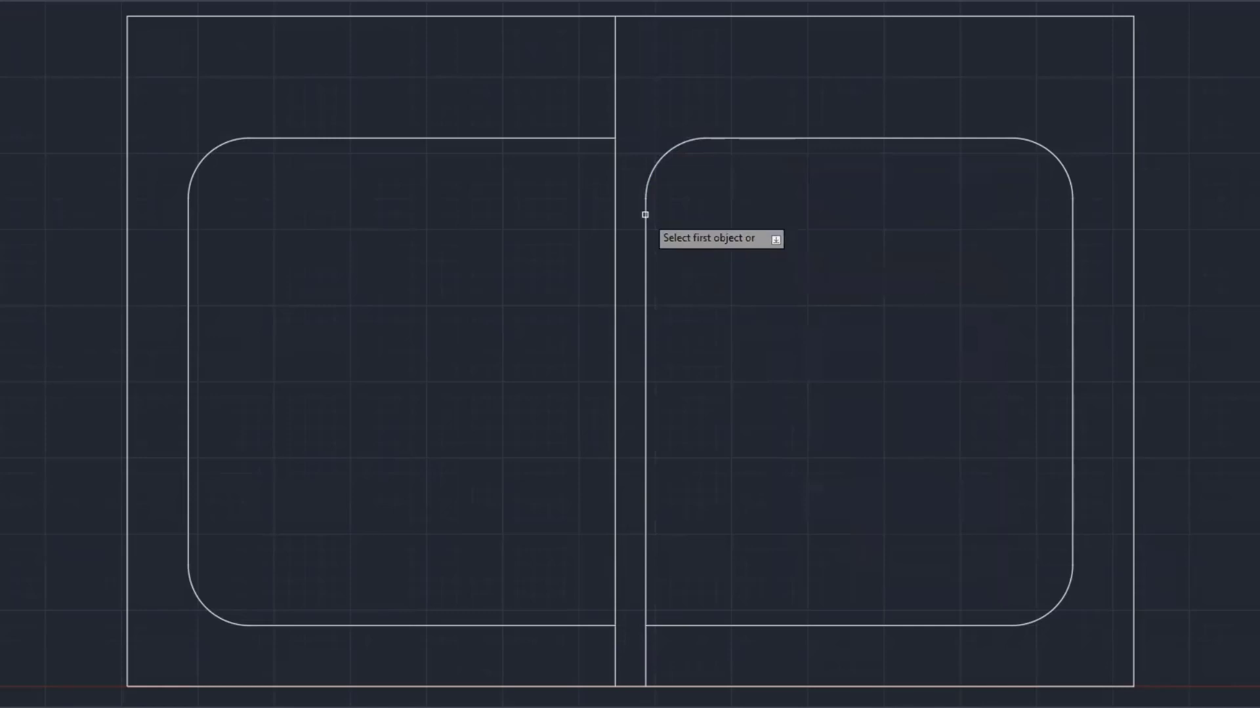
{"action": "left_click", "coordinate": [518, 139]}
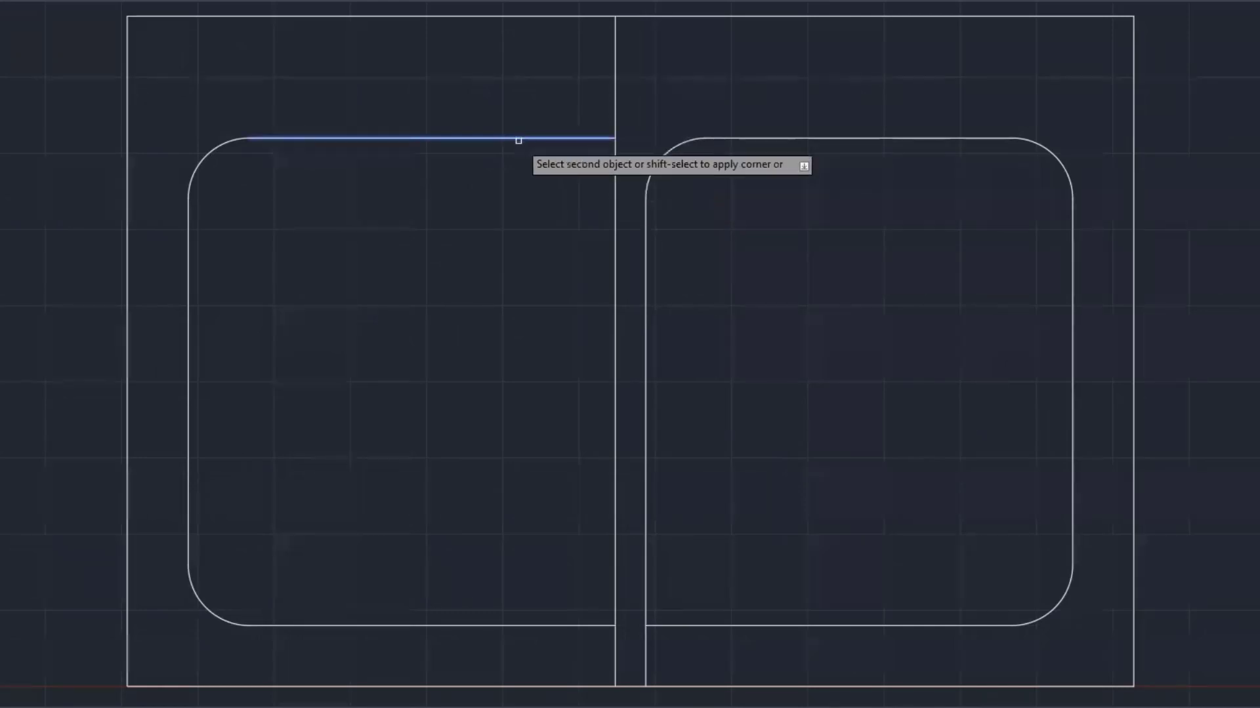
{"action": "left_click", "coordinate": [614, 245]}
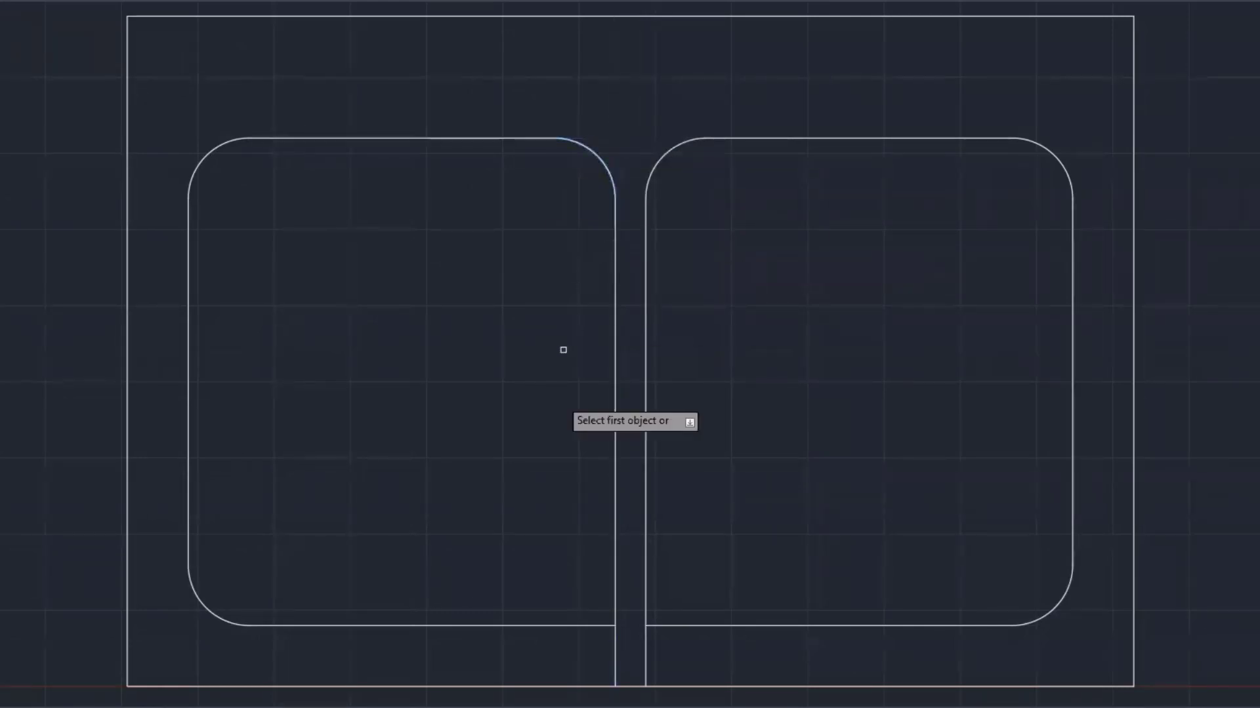
{"action": "left_click", "coordinate": [615, 516]}
{"action": "left_click", "coordinate": [536, 624]}
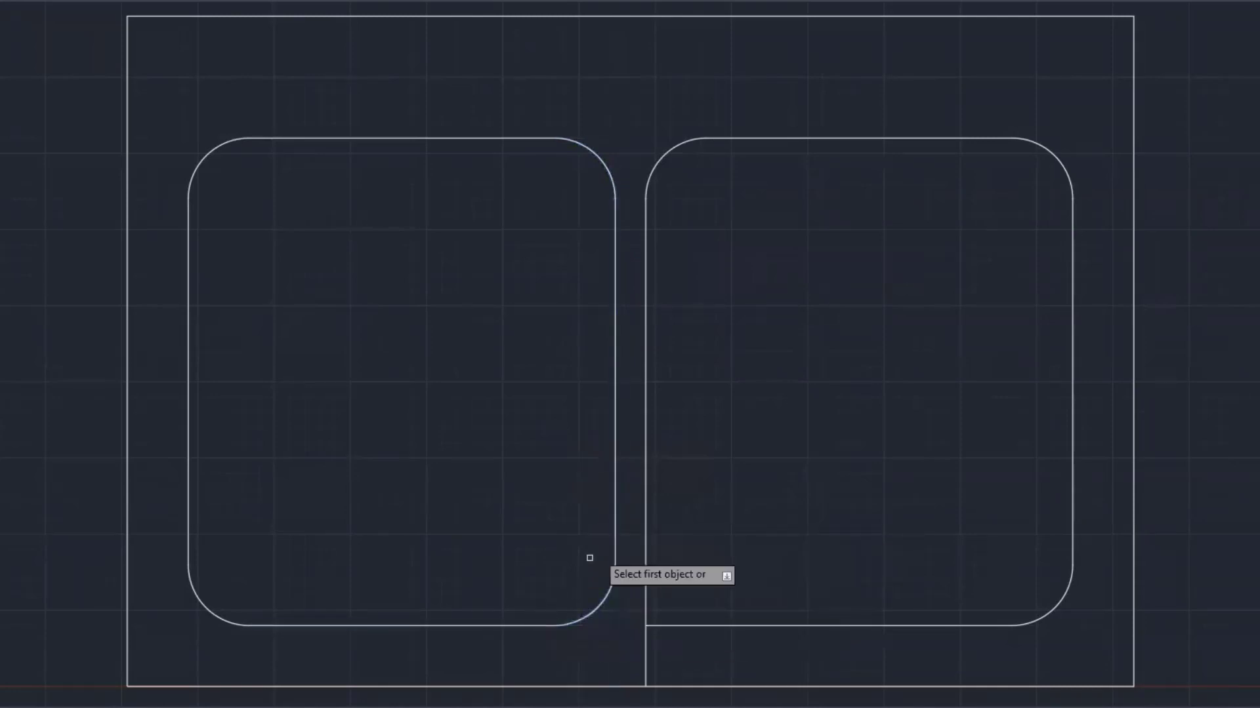
Fillet the right compartment's lower left corner and end the Fillet command
{"action": "left_click", "coordinate": [645, 474]}
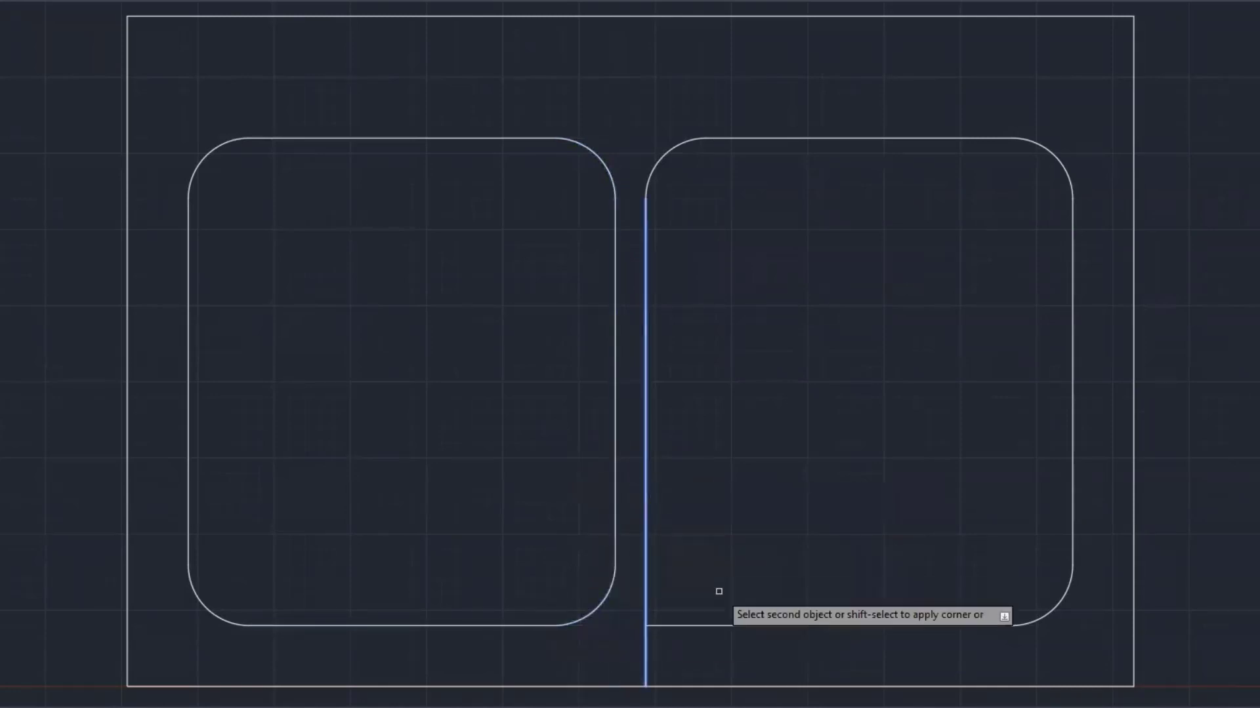
{"action": "left_click", "coordinate": [757, 625]}
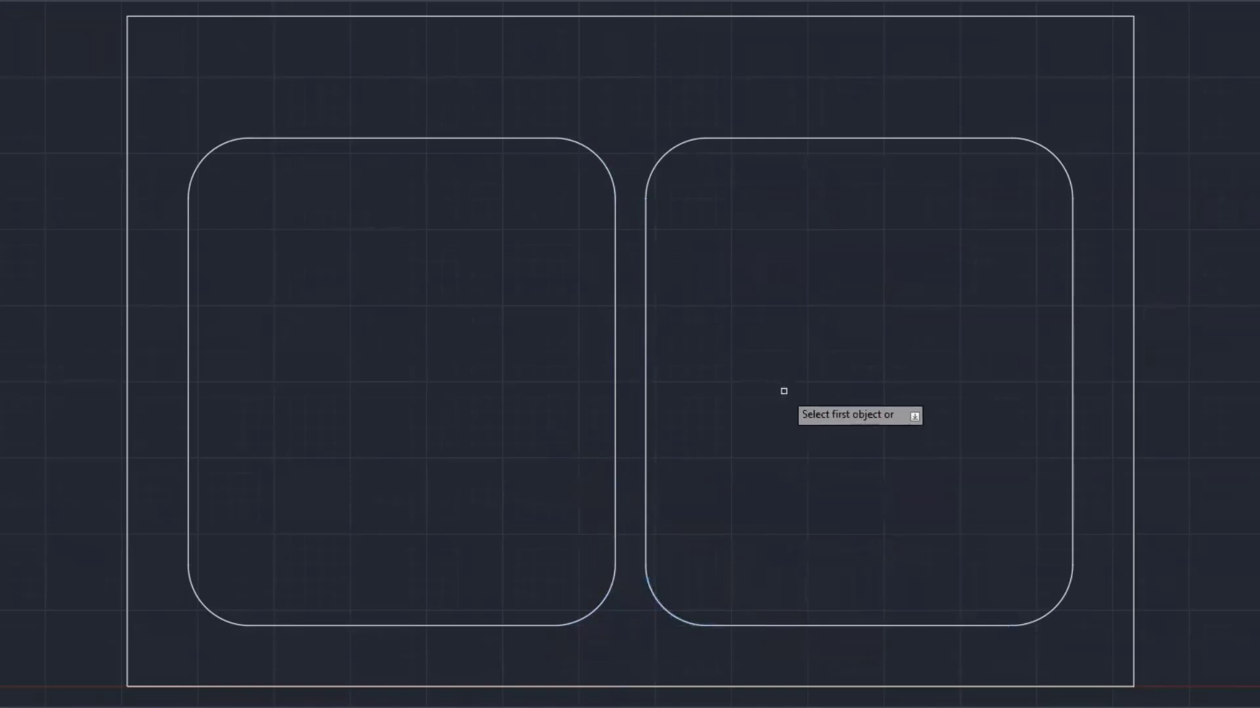
{"action": "key", "text": "Escape"}
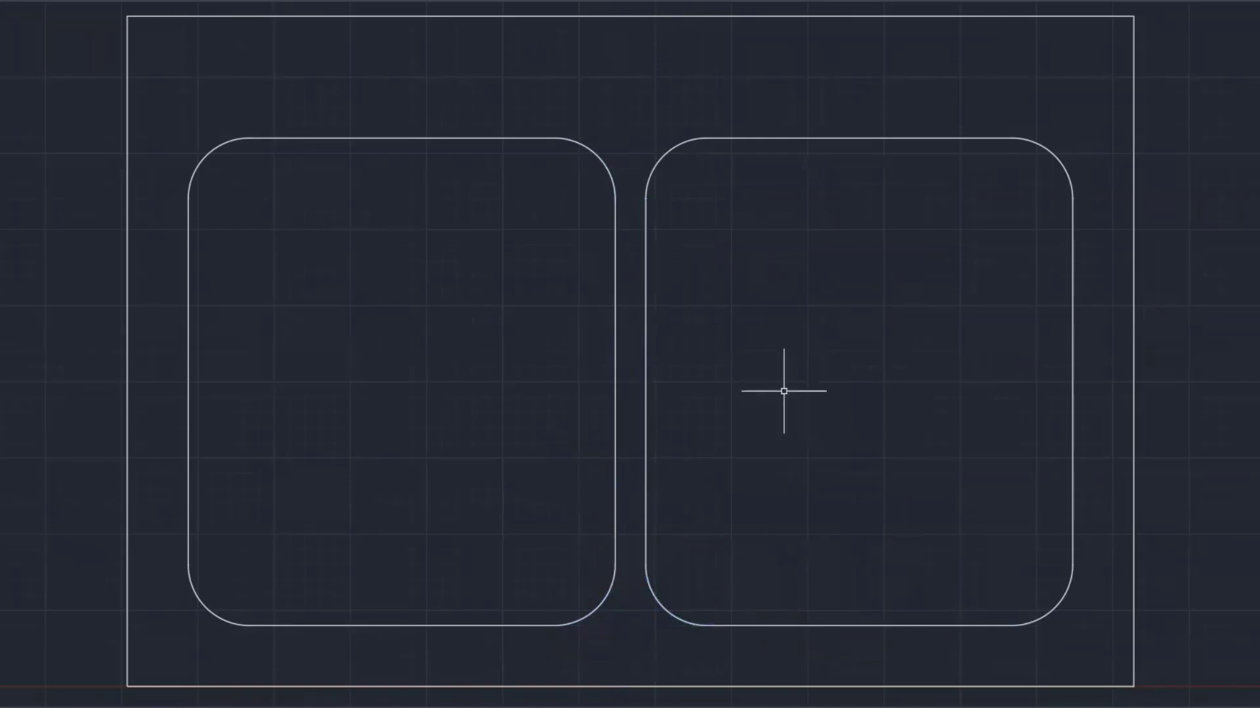
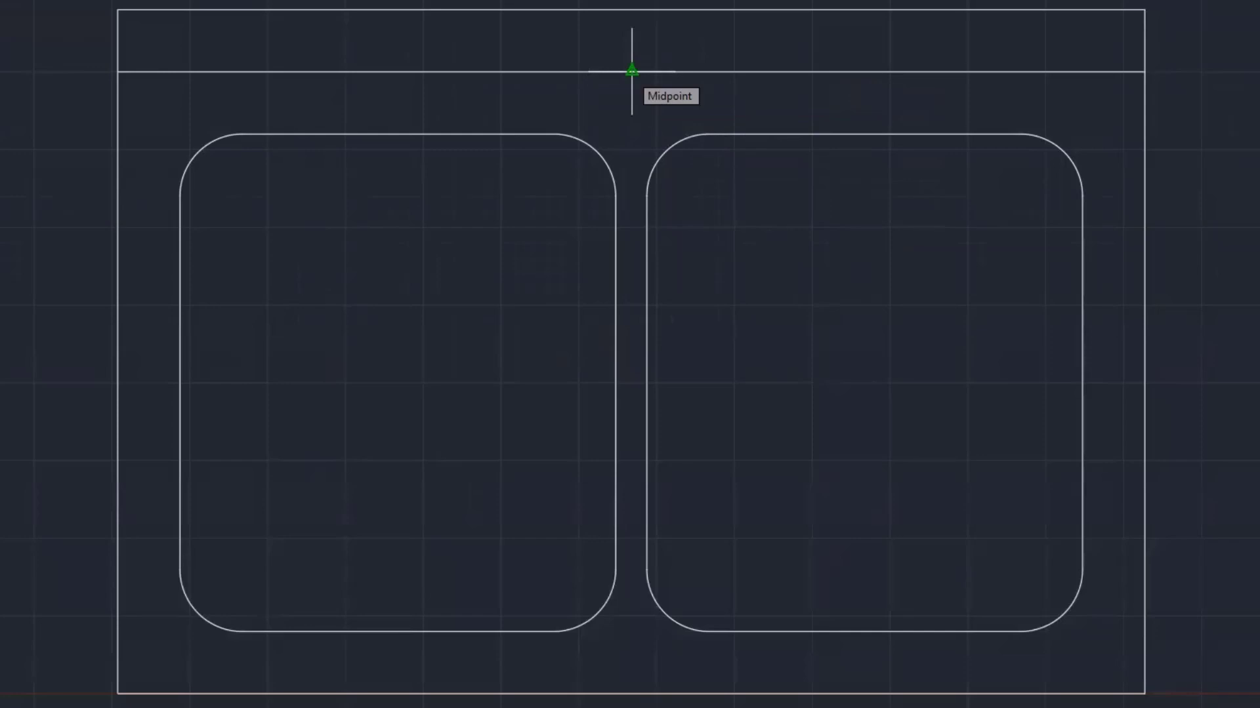
Draw a 0.75" radius circle at the midpoint of the horizontal line above the two sink compartments, and delete that line
{"action": "left_click", "coordinate": [631, 71]}
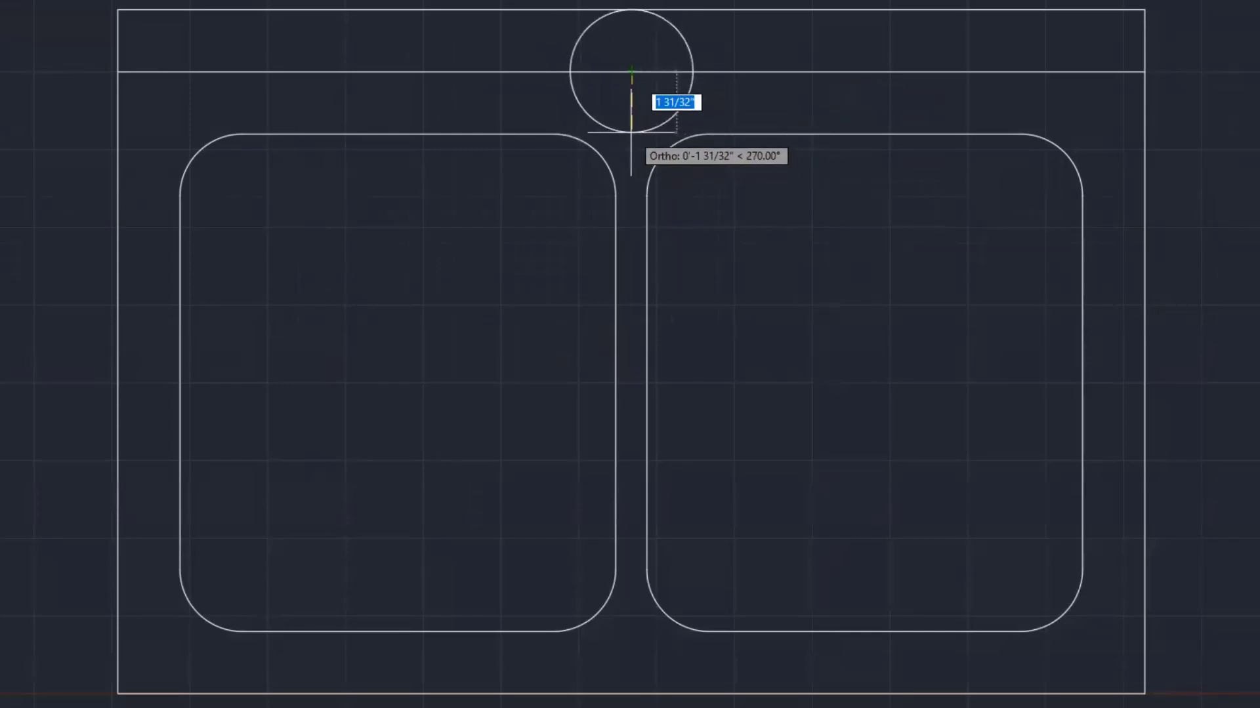
{"action": "type", "text": "3/4"}
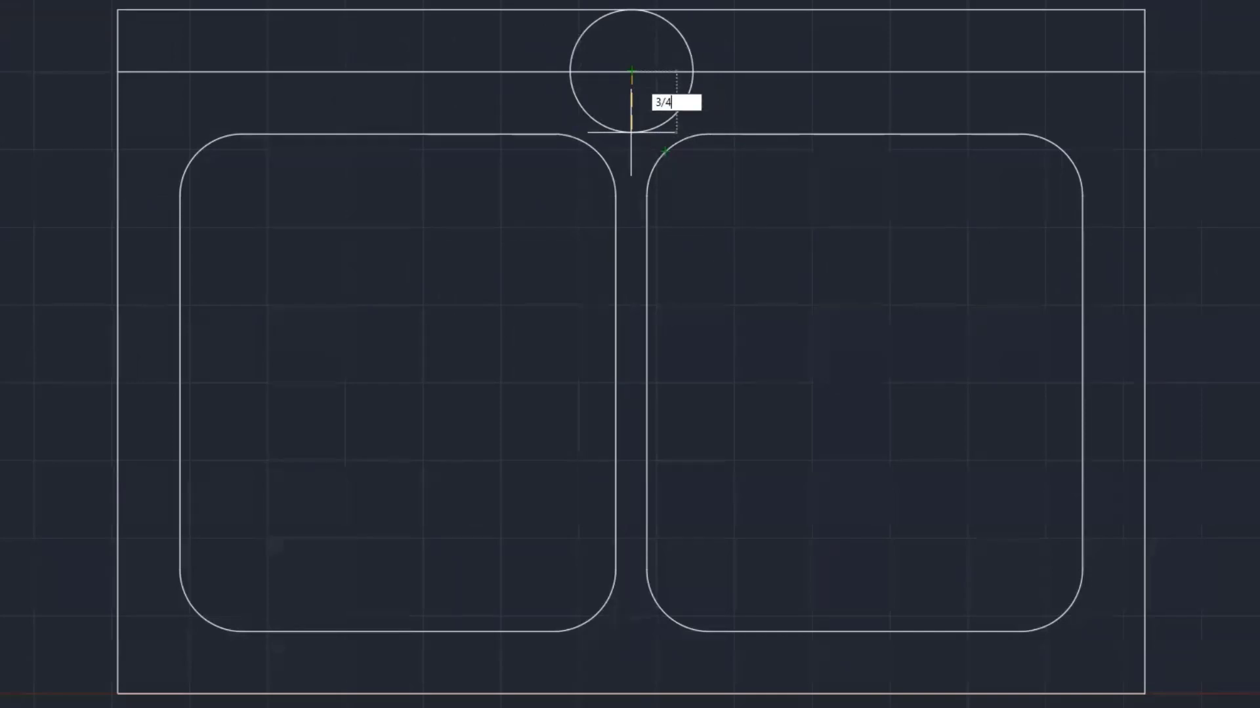
{"action": "key", "text": "BackSpace"}
{"action": "key", "text": "BackSpace"}
{"action": "key", "text": "BackSpace"}
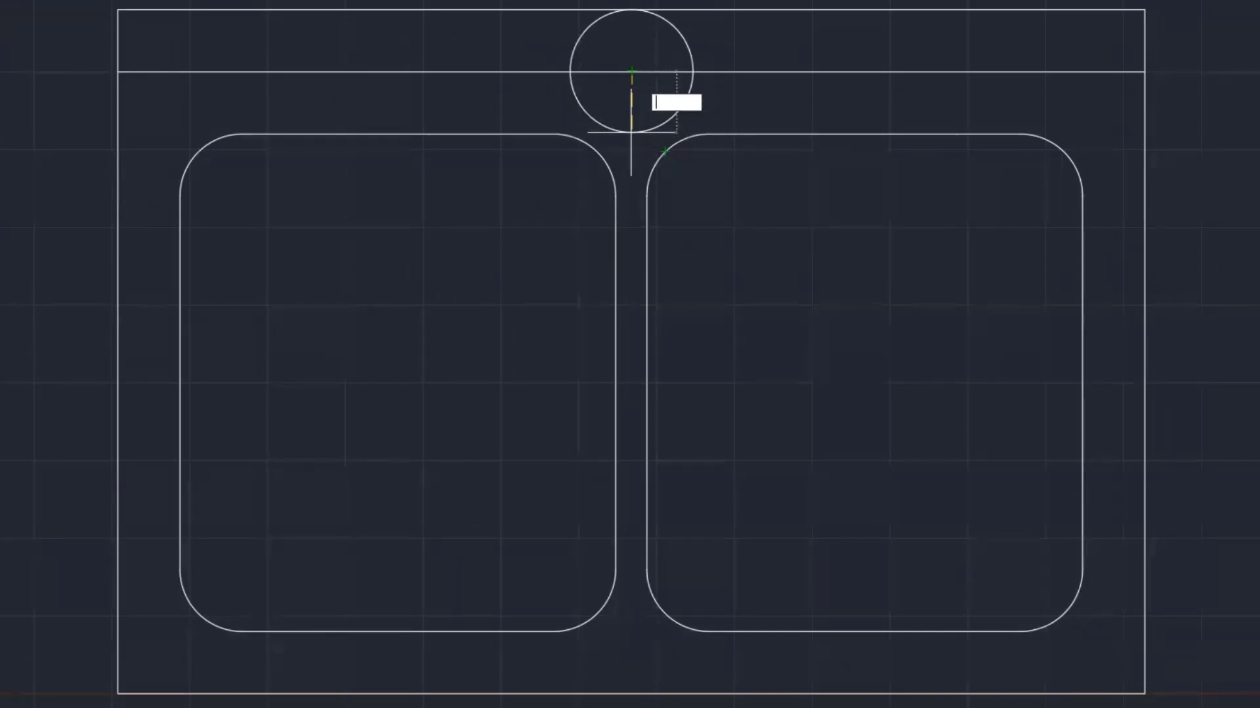
{"action": "type", "text": ".75"}
{"action": "key", "text": "Return"}
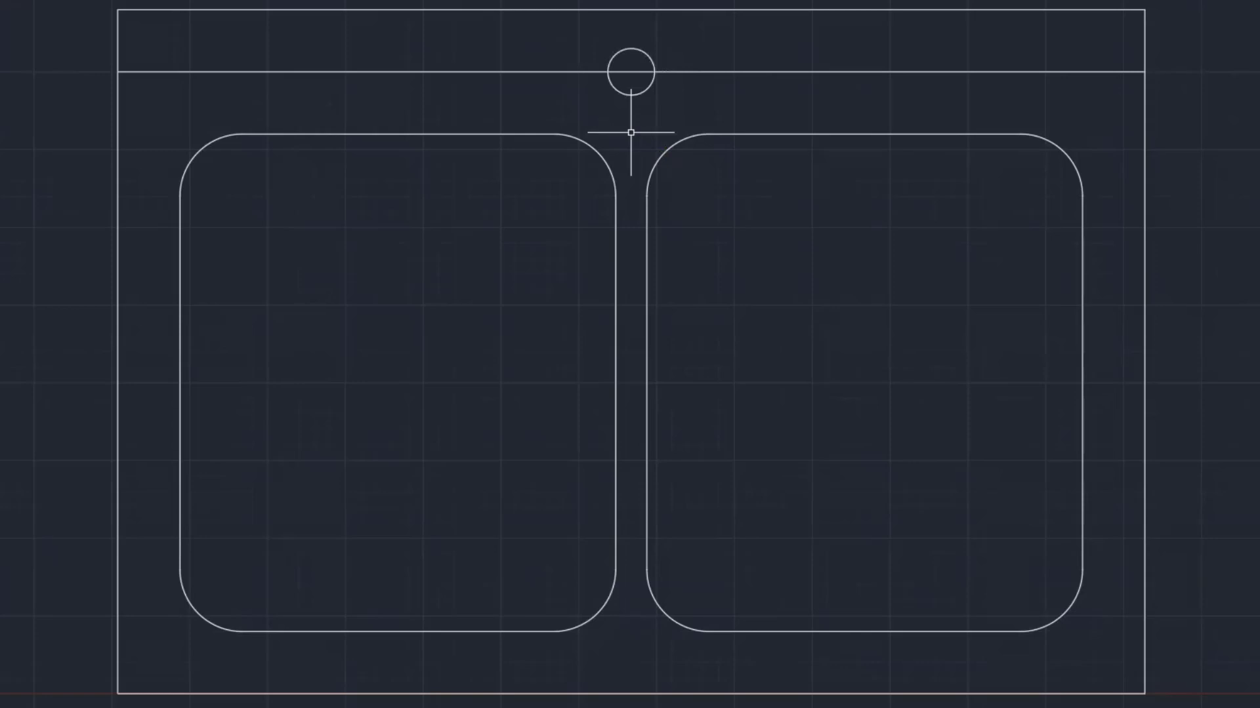
{"action": "left_click", "coordinate": [528, 71]}
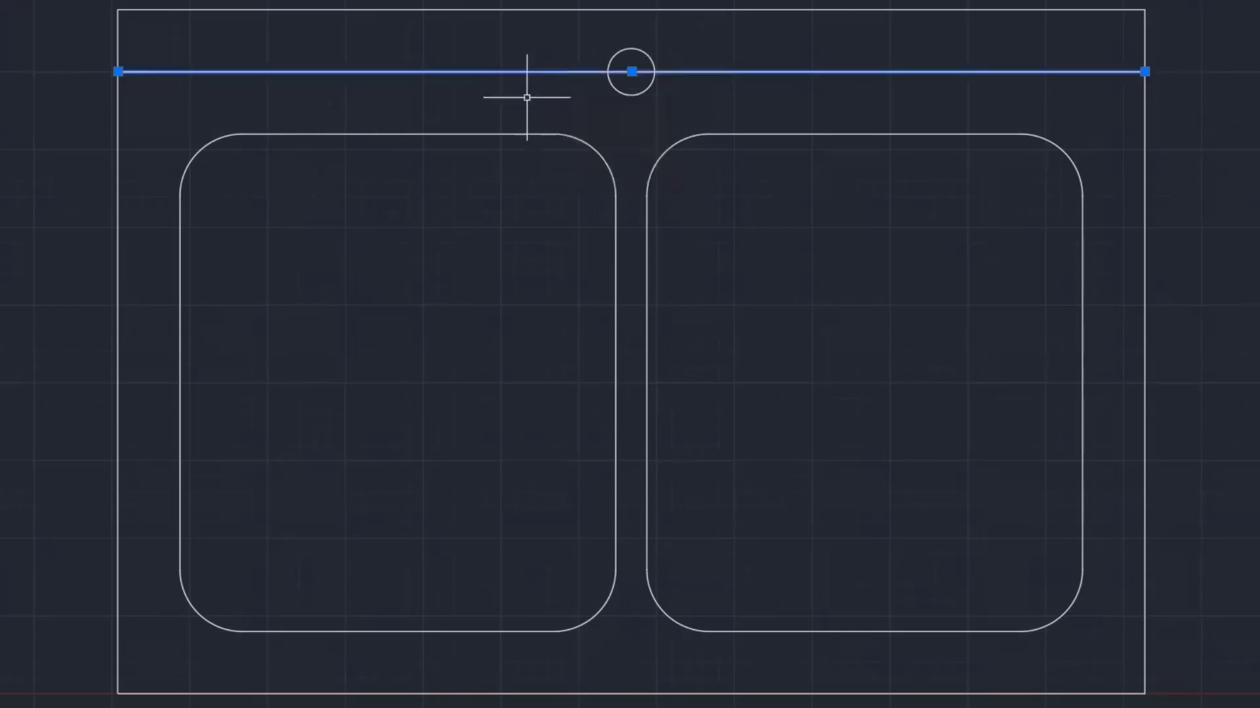
{"action": "key", "text": "Delete"}
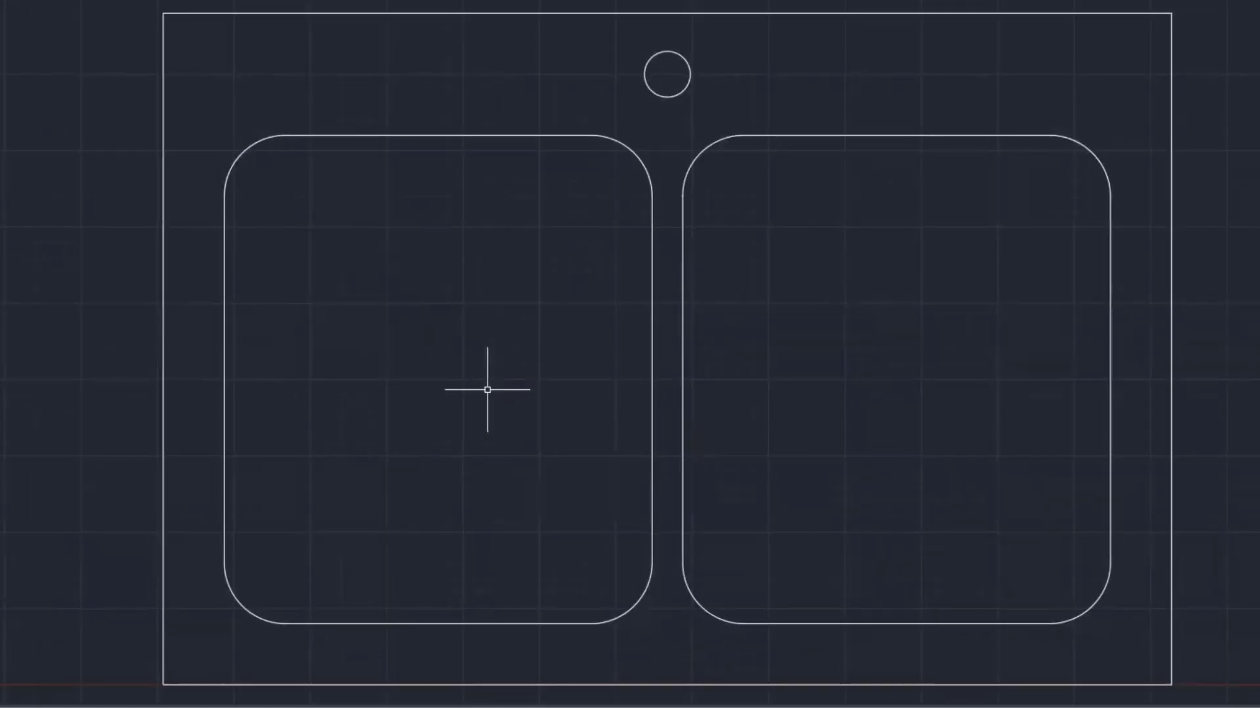
Copy the faucet circle 4" to the left and 4" to the right of the original
{"action": "type", "text": "co"}
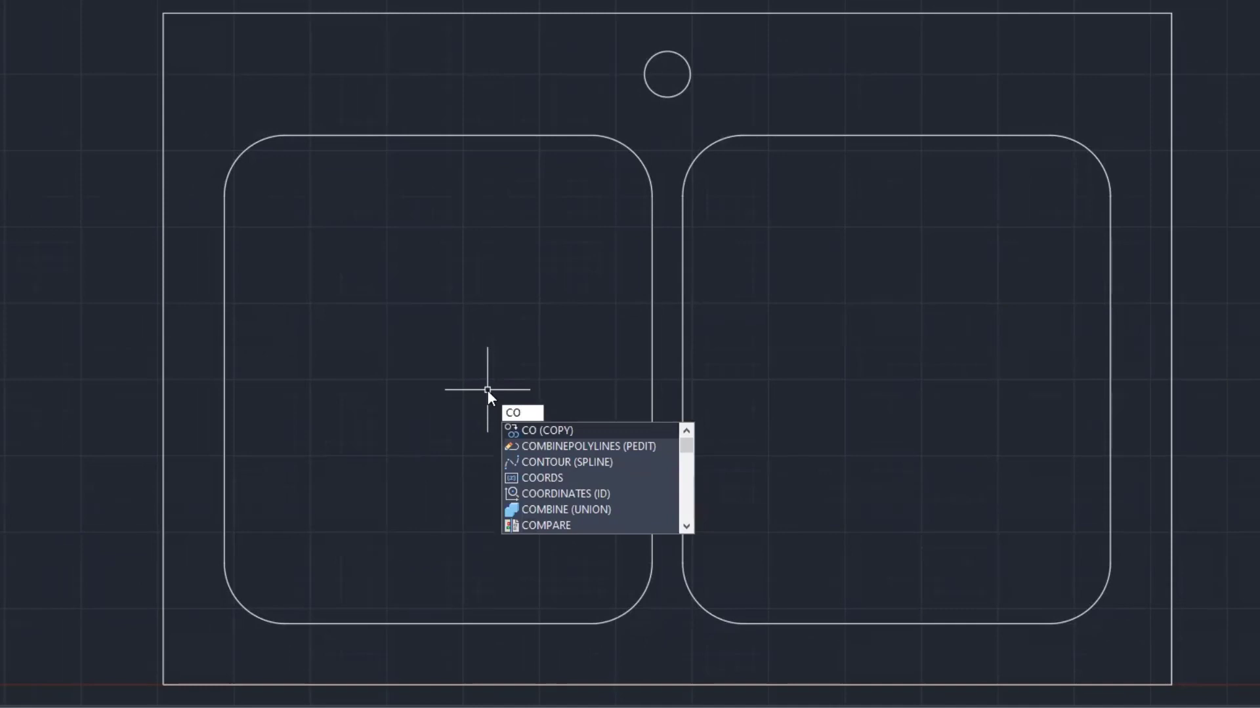
{"action": "key", "text": "Return"}
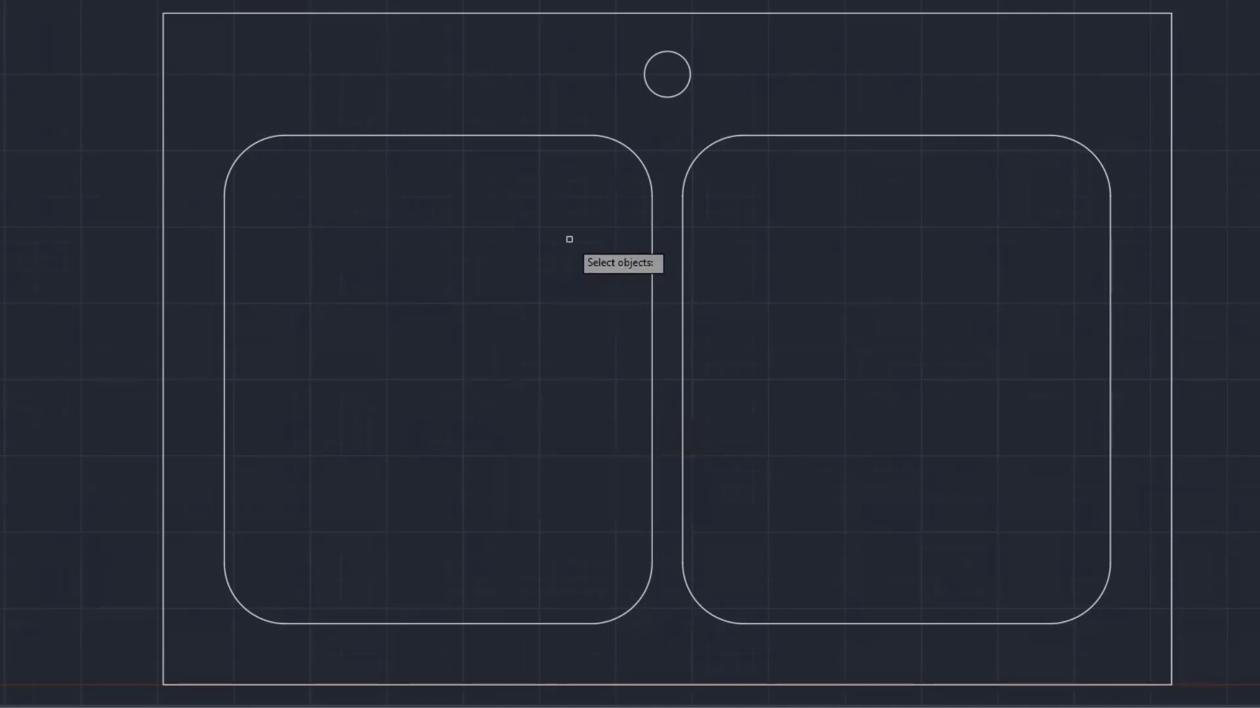
{"action": "left_click", "coordinate": [654, 92]}
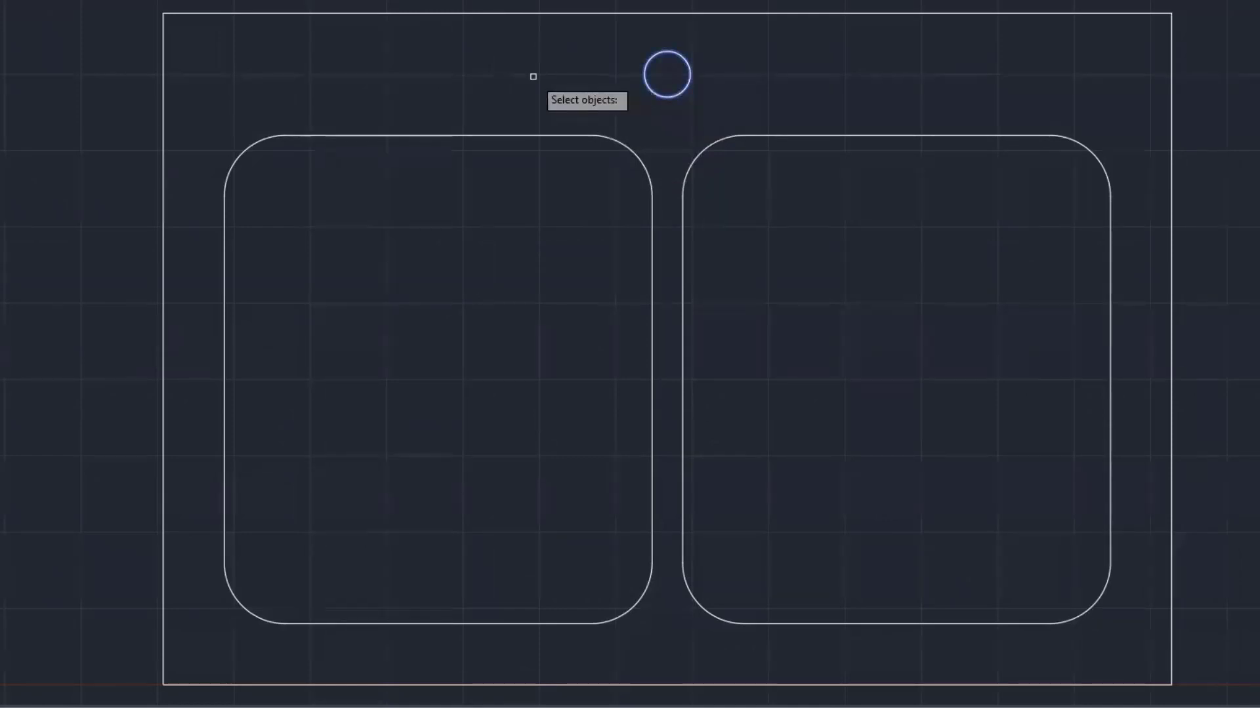
{"action": "key", "text": "Return"}
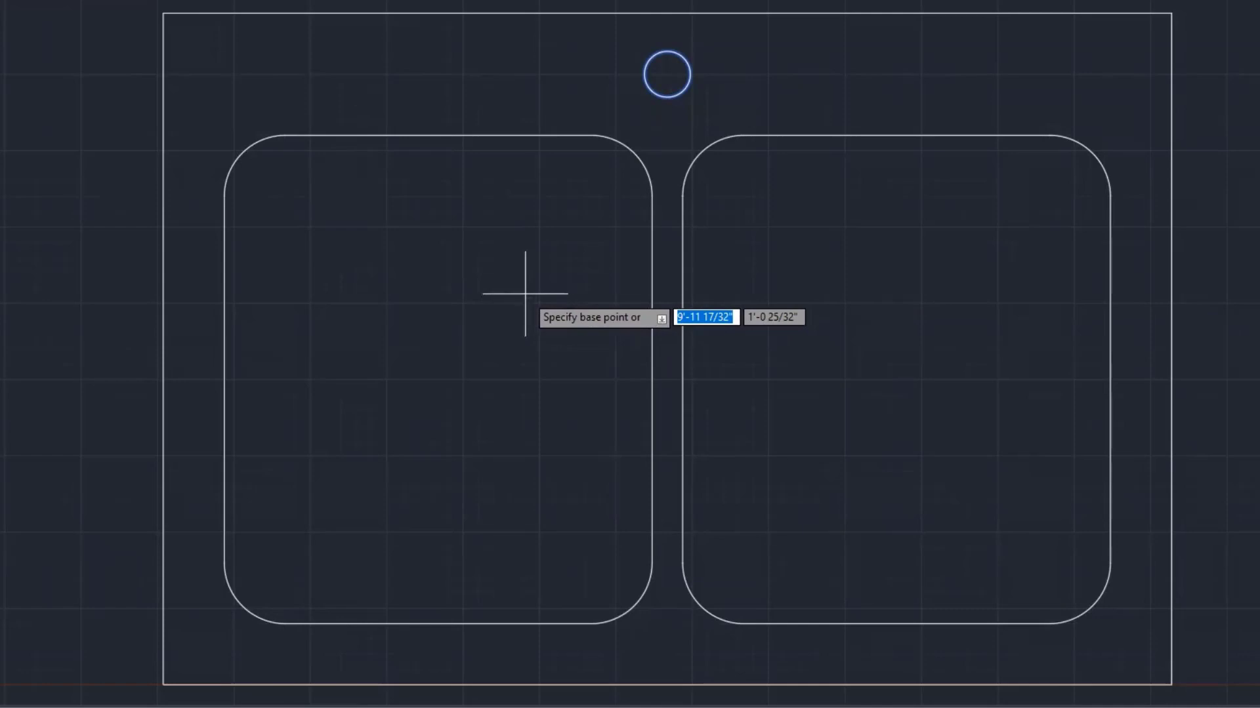
{"action": "left_click", "coordinate": [668, 120]}
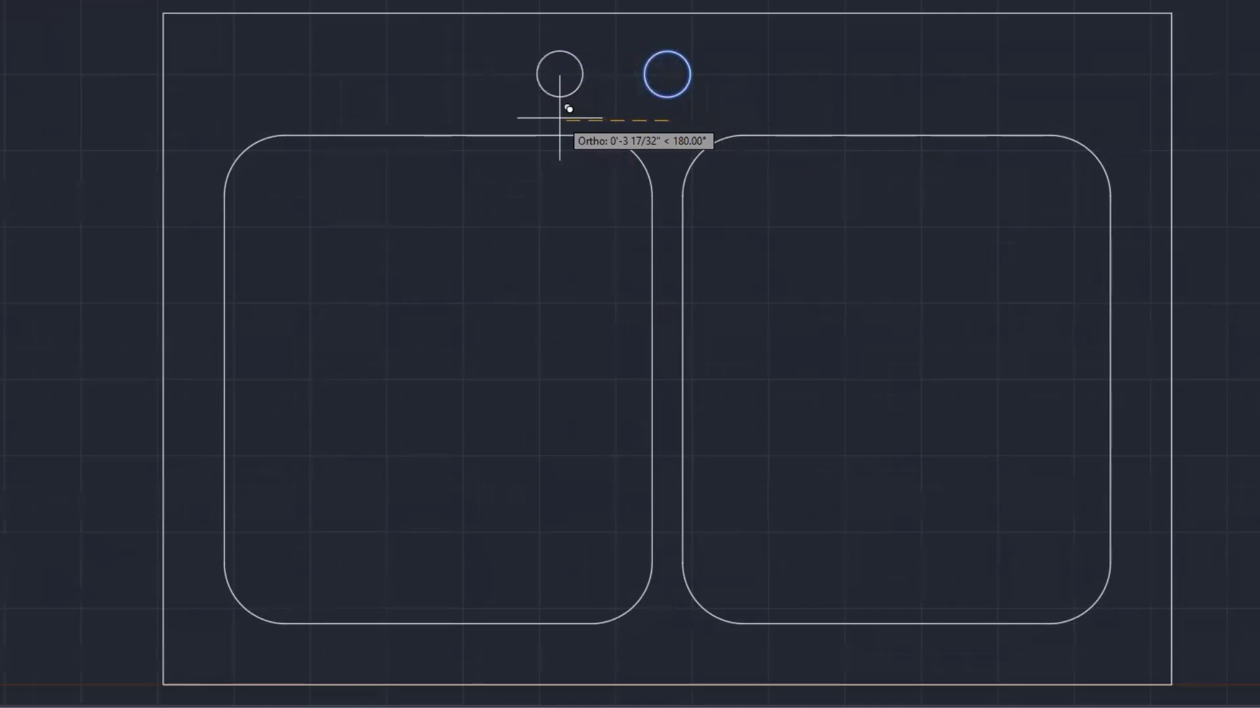
{"action": "type", "text": "4"}
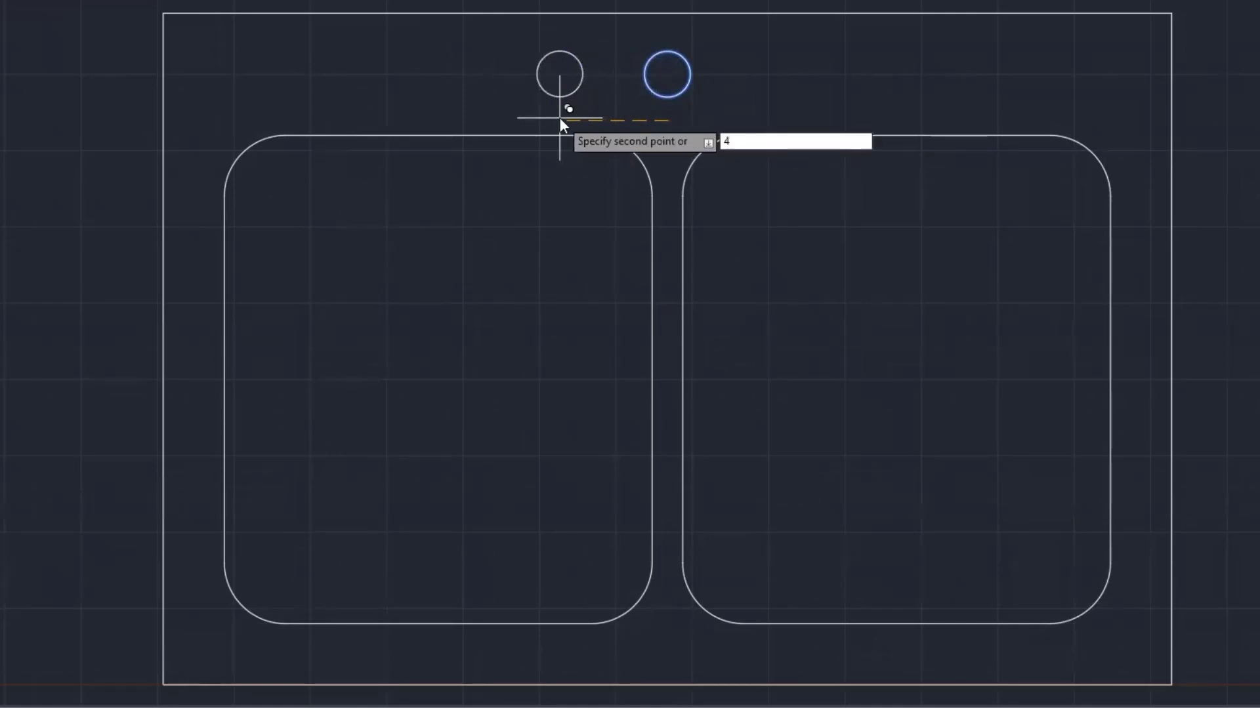
{"action": "key", "text": "Return"}
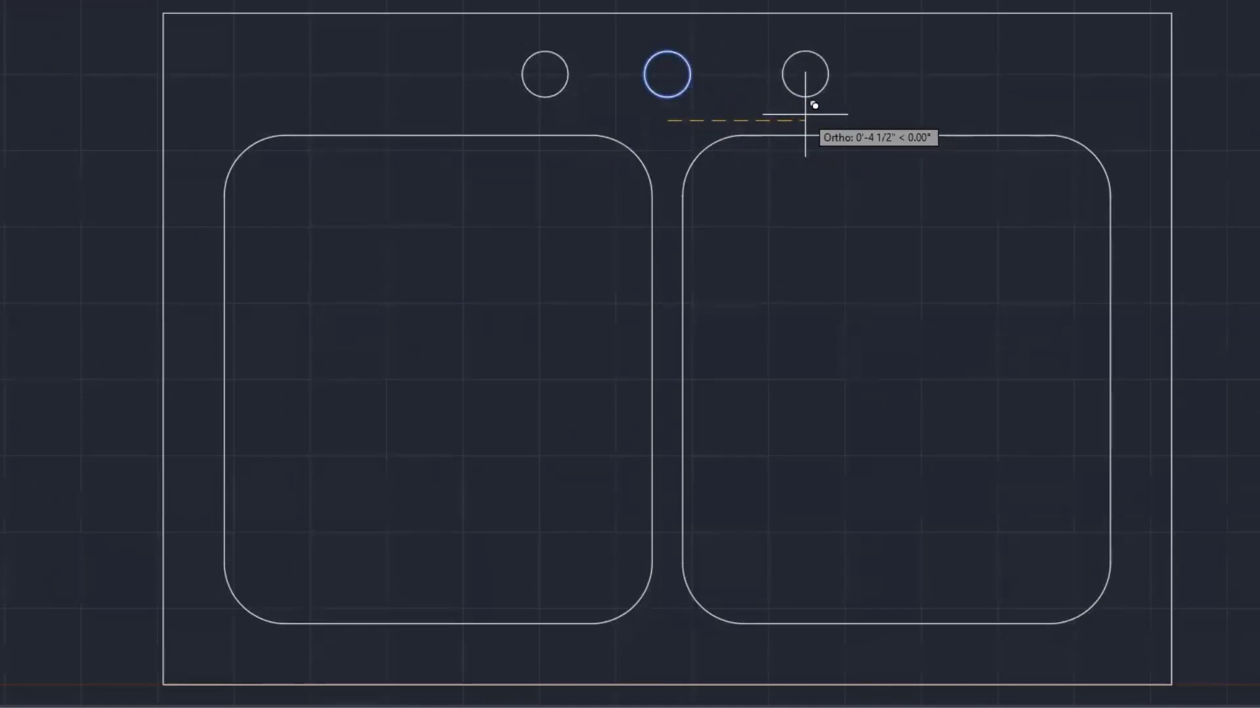
{"action": "type", "text": "4 1/2\""}
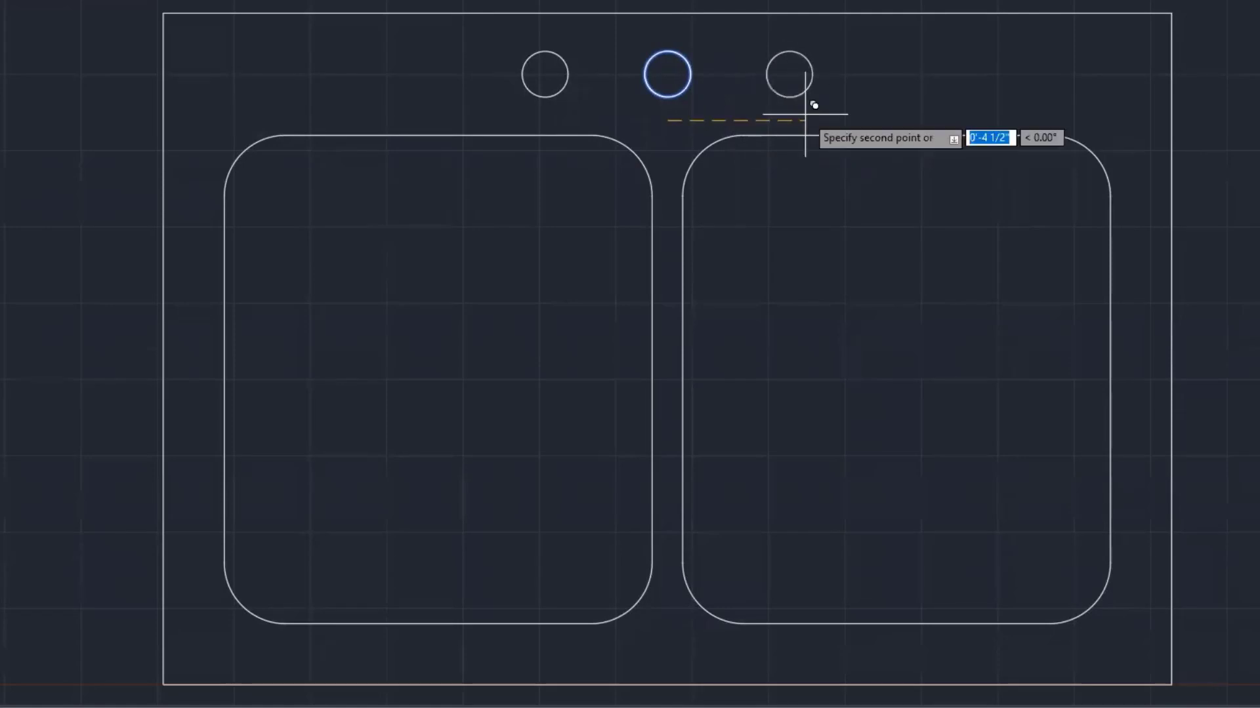
{"action": "key", "text": "Return"}
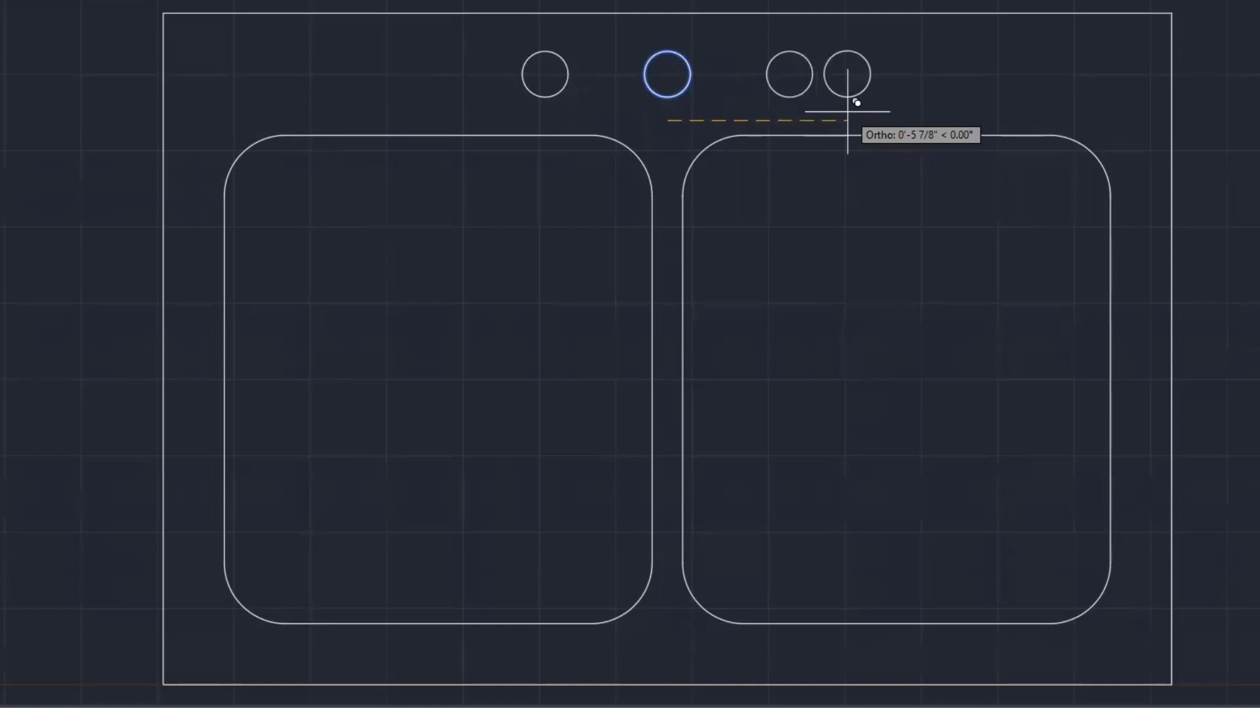
{"action": "right_click", "coordinate": [847, 111]}
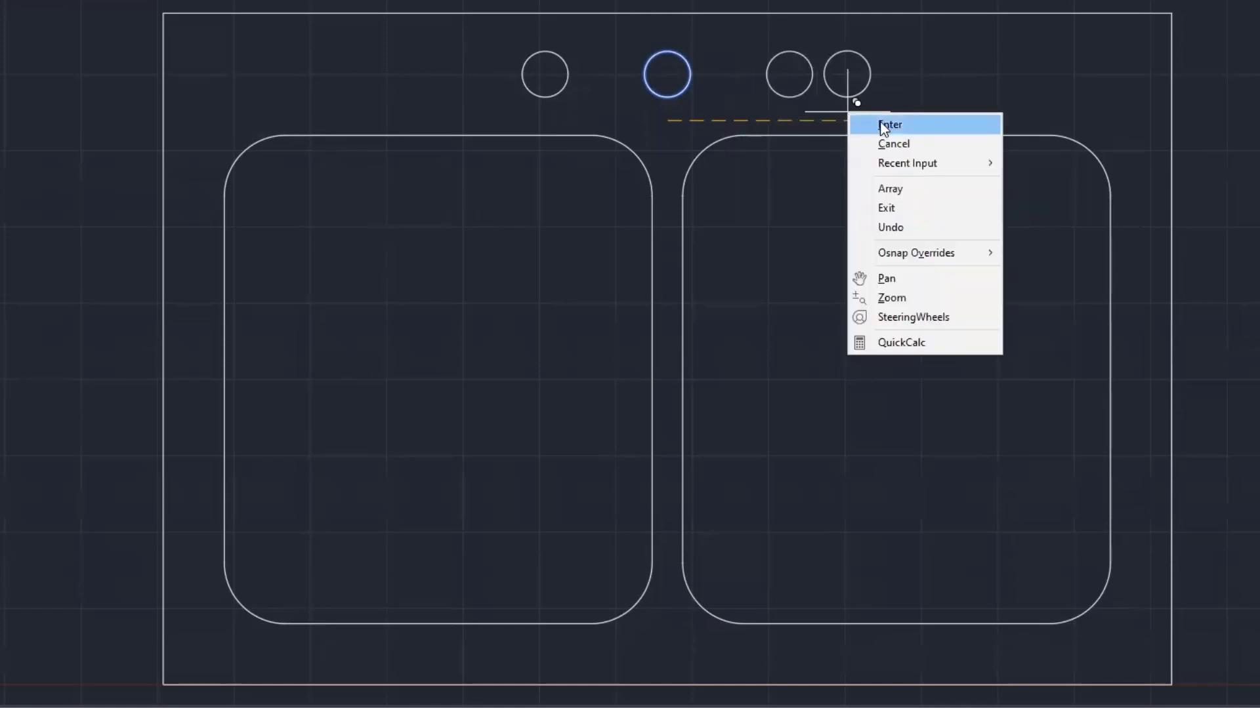
{"action": "left_click", "coordinate": [884, 124]}
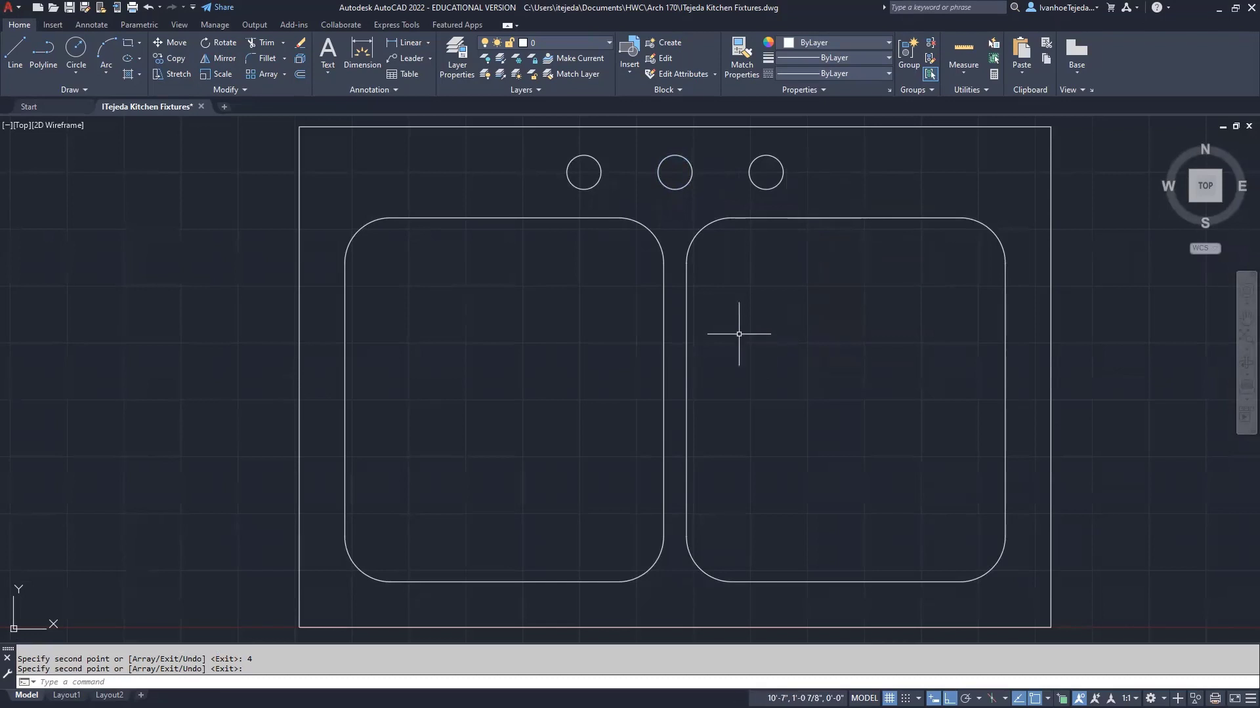
{"action": "scroll", "coordinate": [738, 334], "scroll_direction": "down", "scroll_amount": 6}
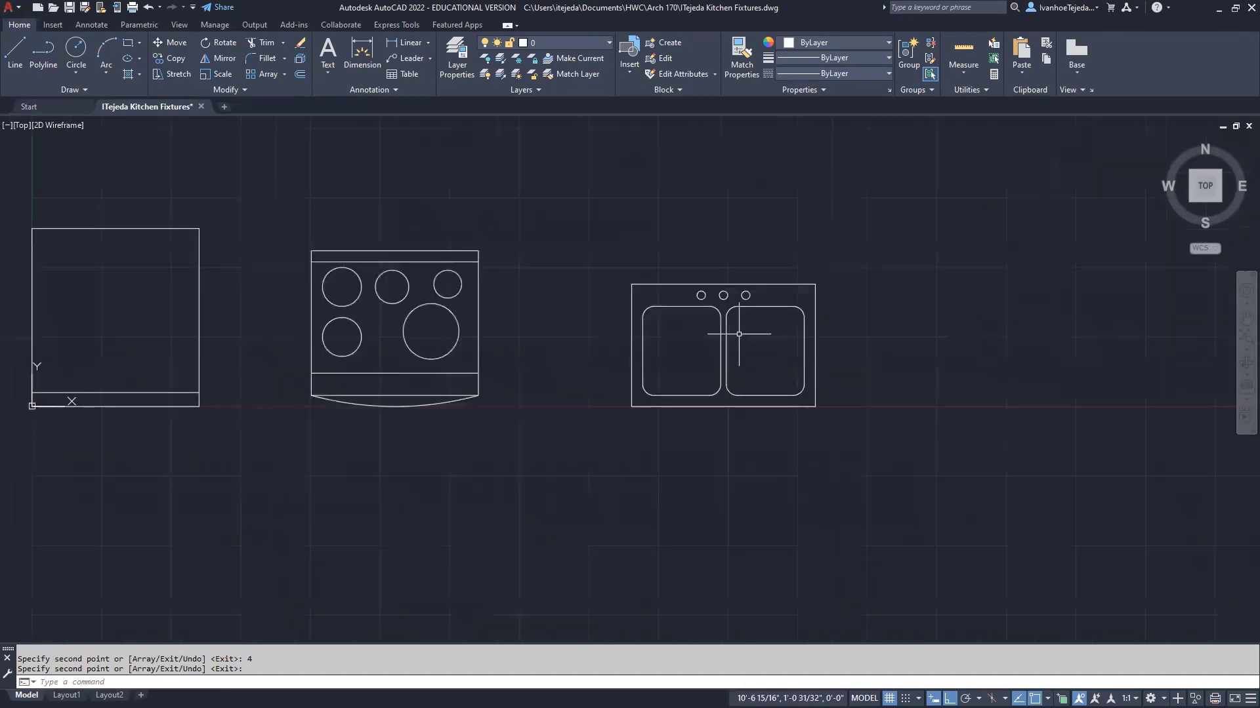
{"action": "mouse_move", "coordinate": [535, 365]}
{"action": "middle_mouse_down"}
{"action": "mouse_move", "coordinate": [660, 354]}
{"action": "mouse_move", "coordinate": [725, 368]}
{"action": "middle_mouse_up"}
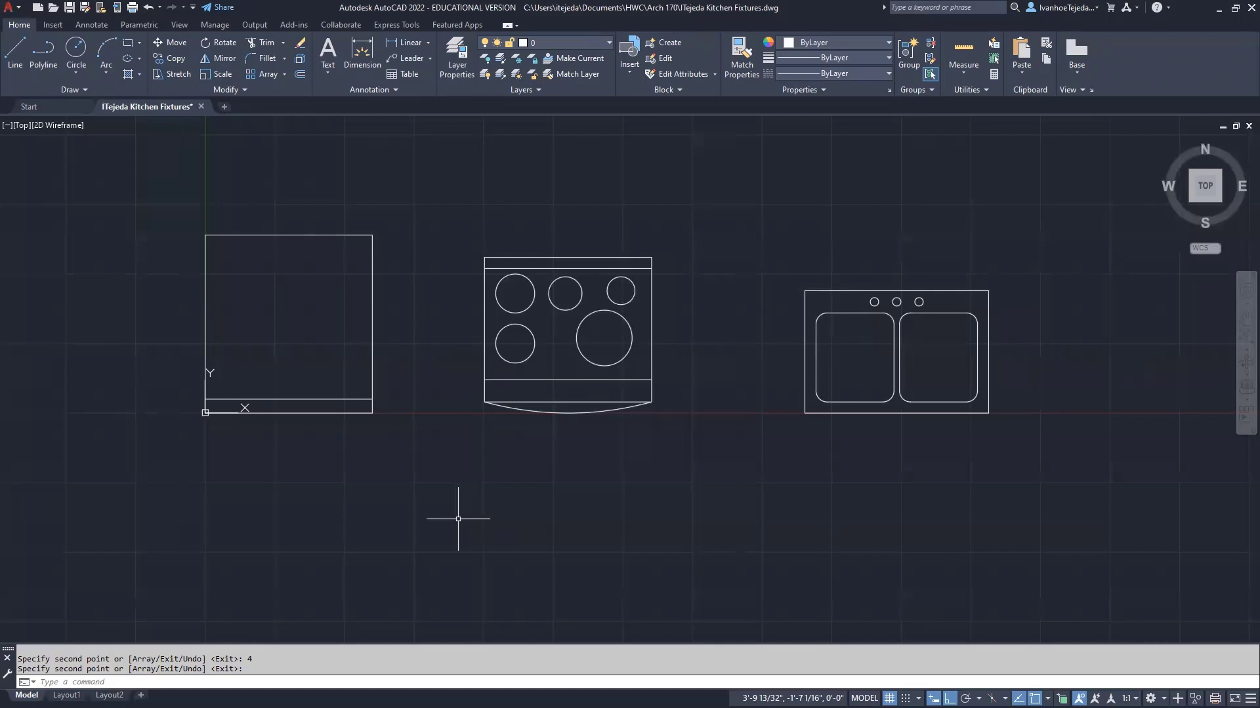
{"action": "type", "text": "p"}
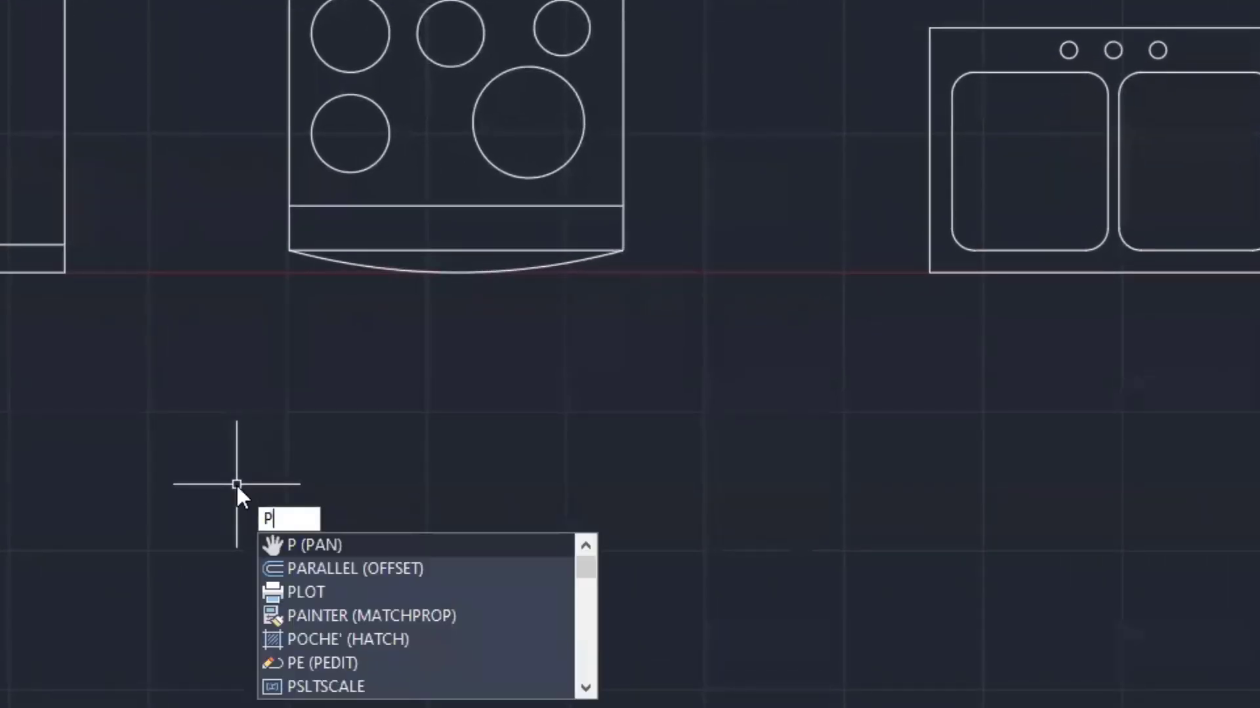
{"action": "type", "text": "r"}
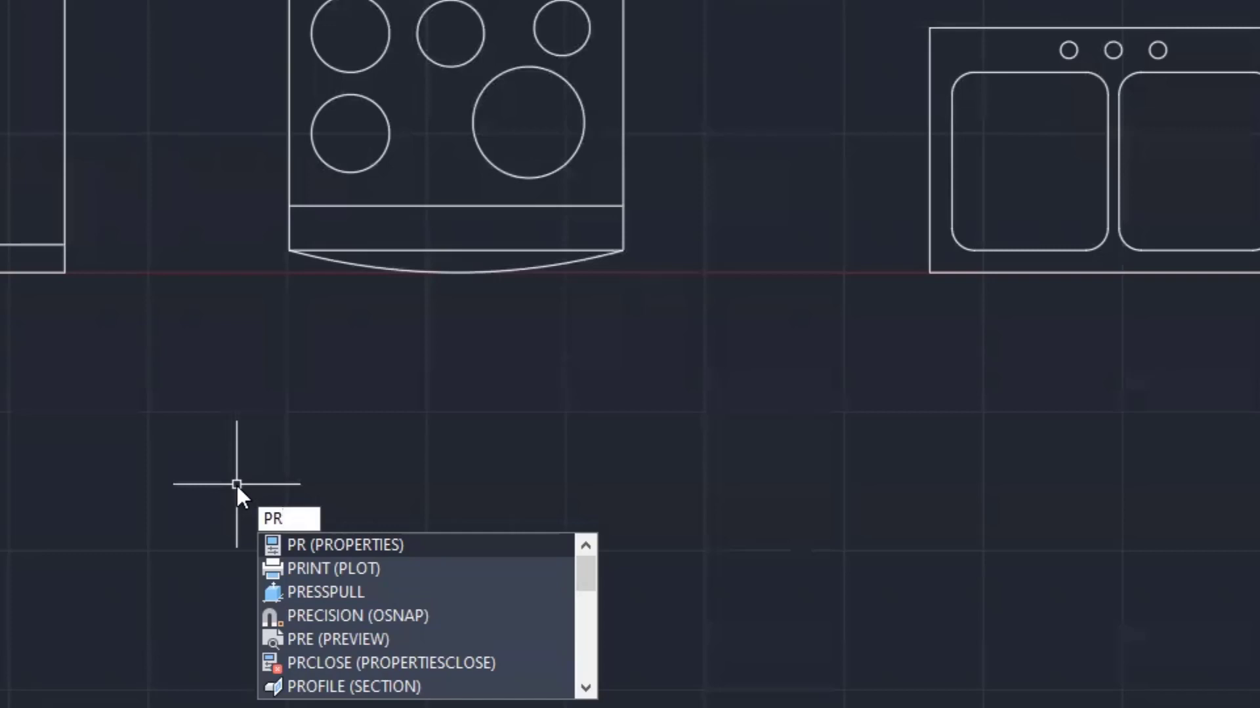
{"action": "type", "text": "INT"}
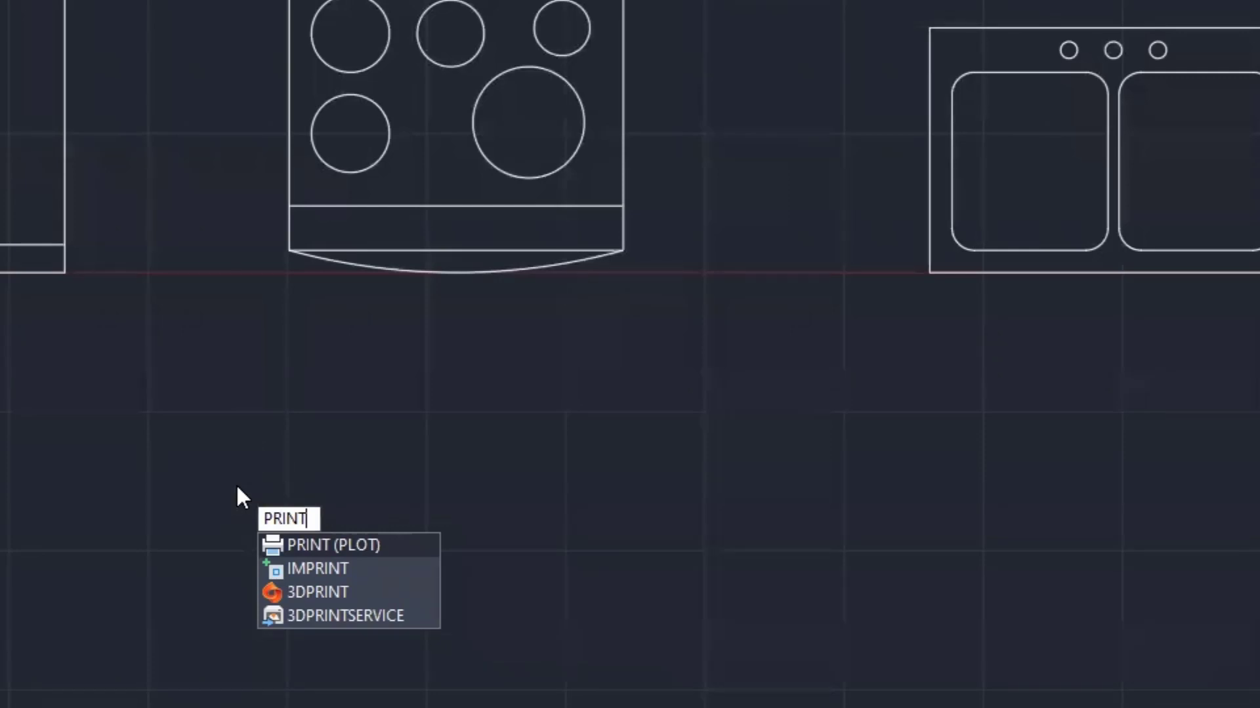
{"action": "key", "text": "BackSpace"}
{"action": "key", "text": "BackSpace"}
{"action": "key", "text": "BackSpace"}
{"action": "key", "text": "BackSpace"}
{"action": "key", "text": "BackSpace"}
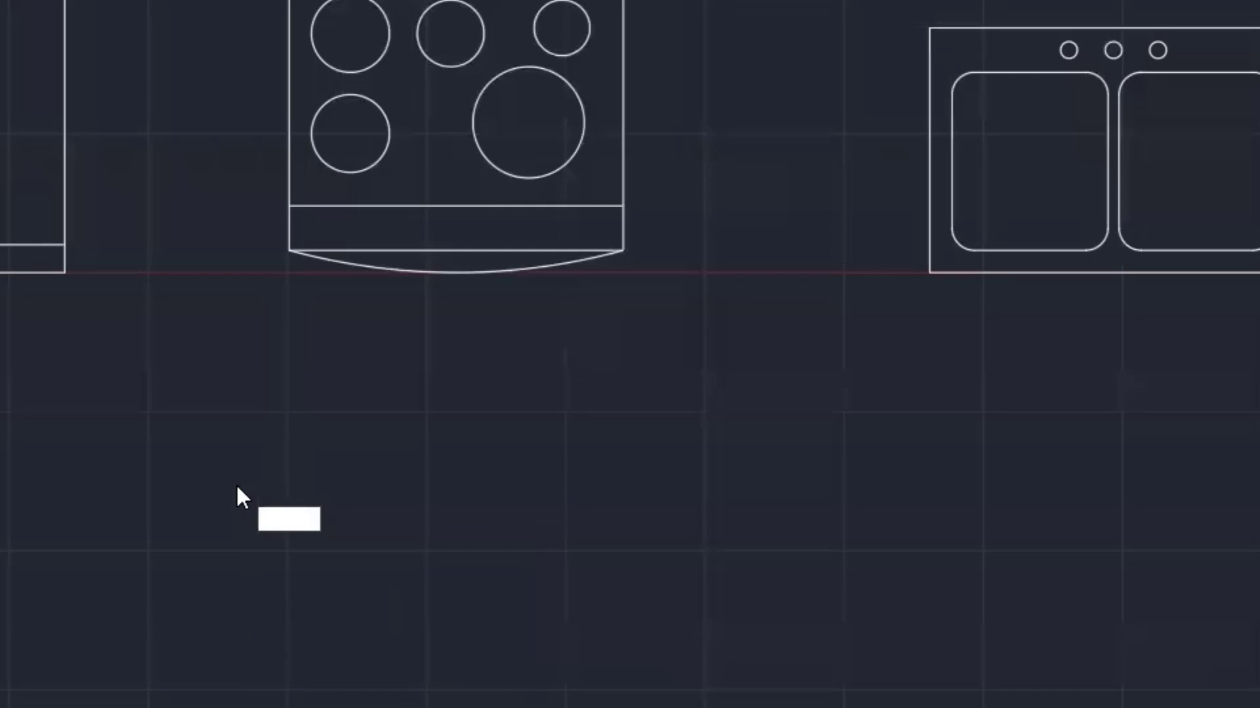
Start the Plot command and select AutoCAD PDF (General Documentation).pc3 as the plotter
{"action": "type", "text": "plot"}
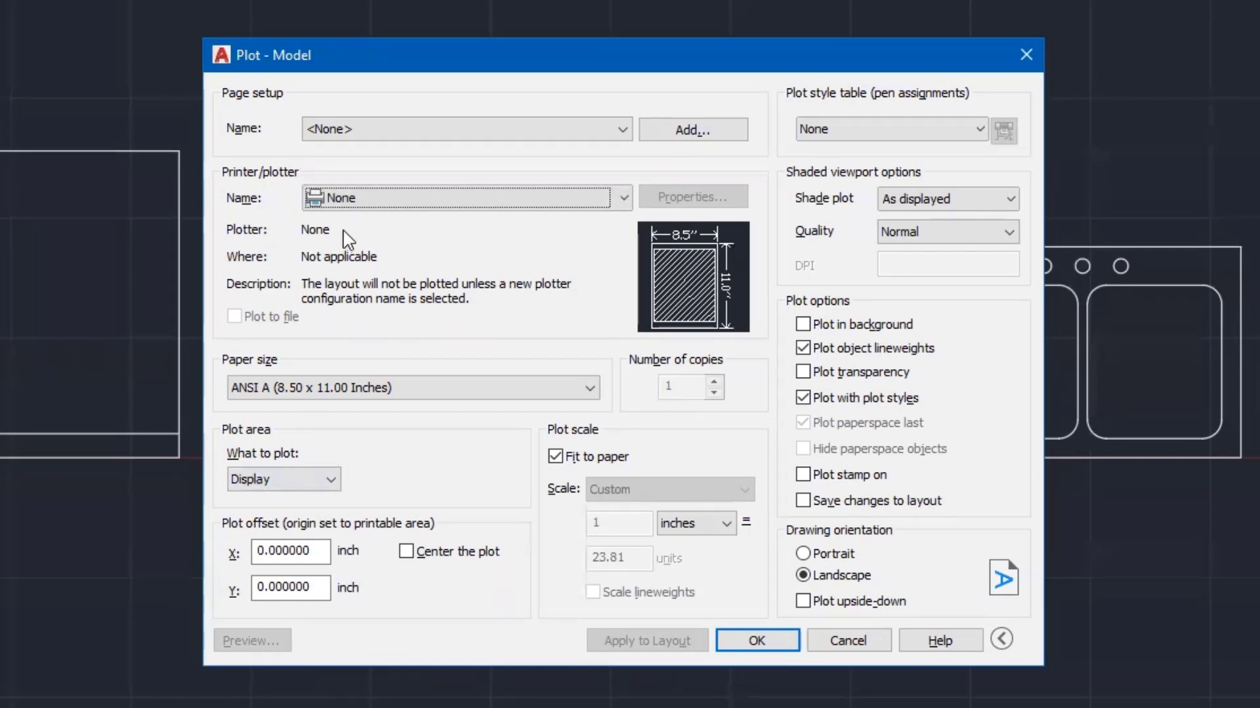
{"action": "left_click", "coordinate": [353, 199]}
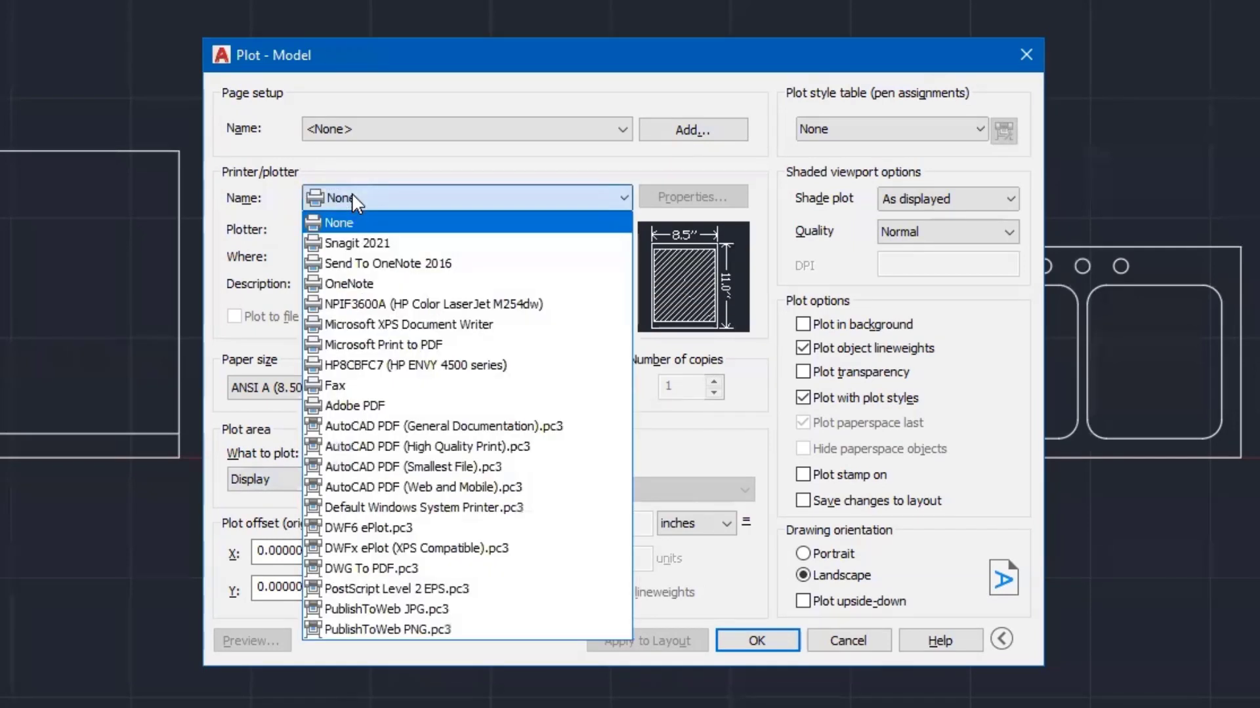
{"action": "left_click", "coordinate": [403, 426]}
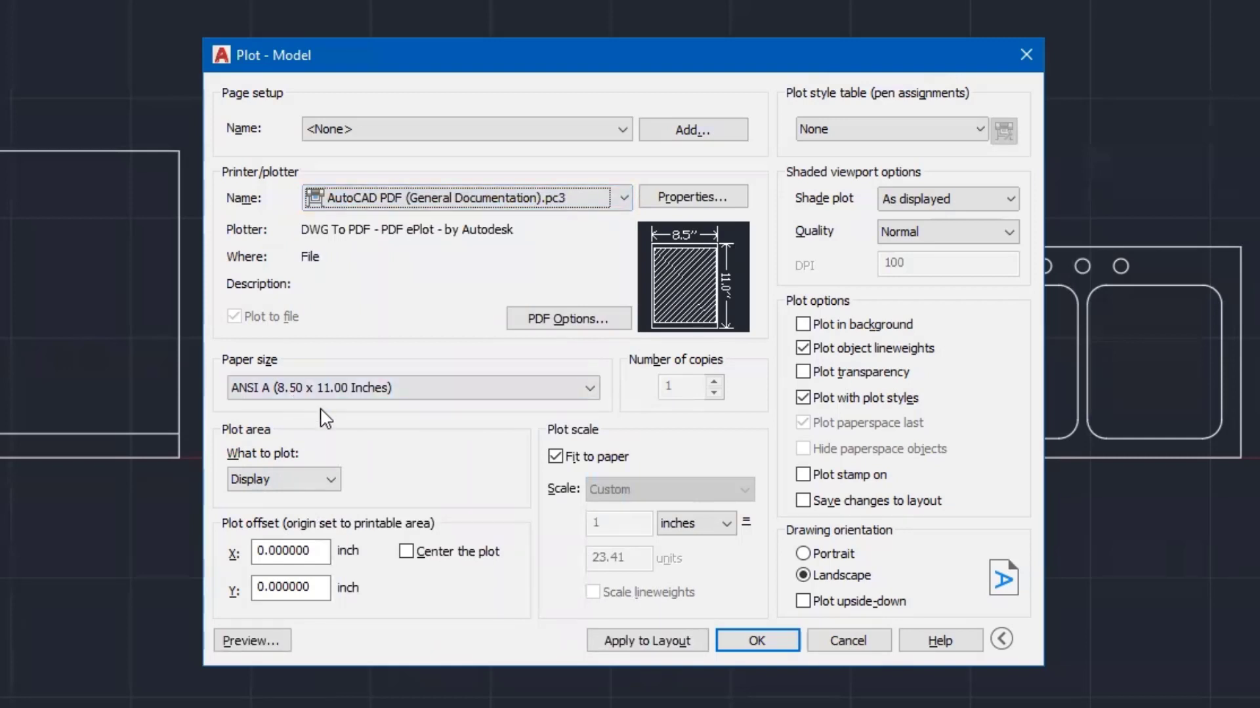
Set the plot to cover the drawing extents, centered on the paper, at a 3/4" = 1'-0" scale instead of fit to paper
{"action": "left_click", "coordinate": [328, 480]}
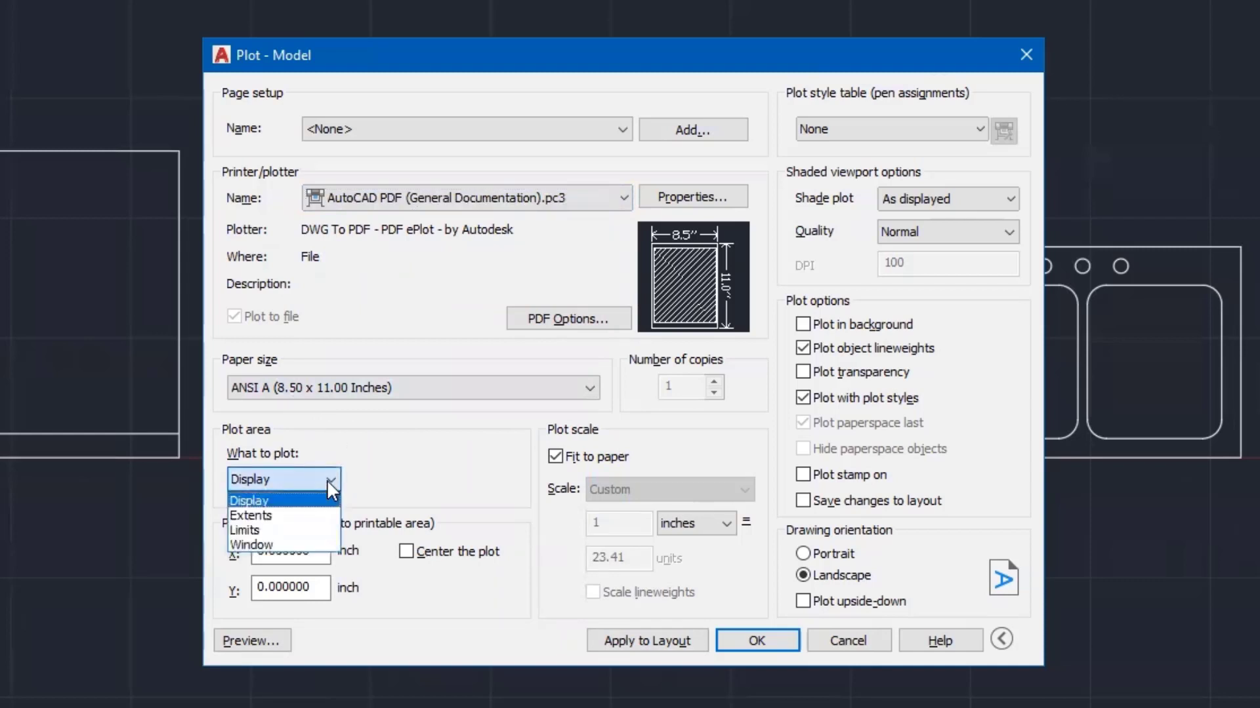
{"action": "left_click", "coordinate": [301, 517]}
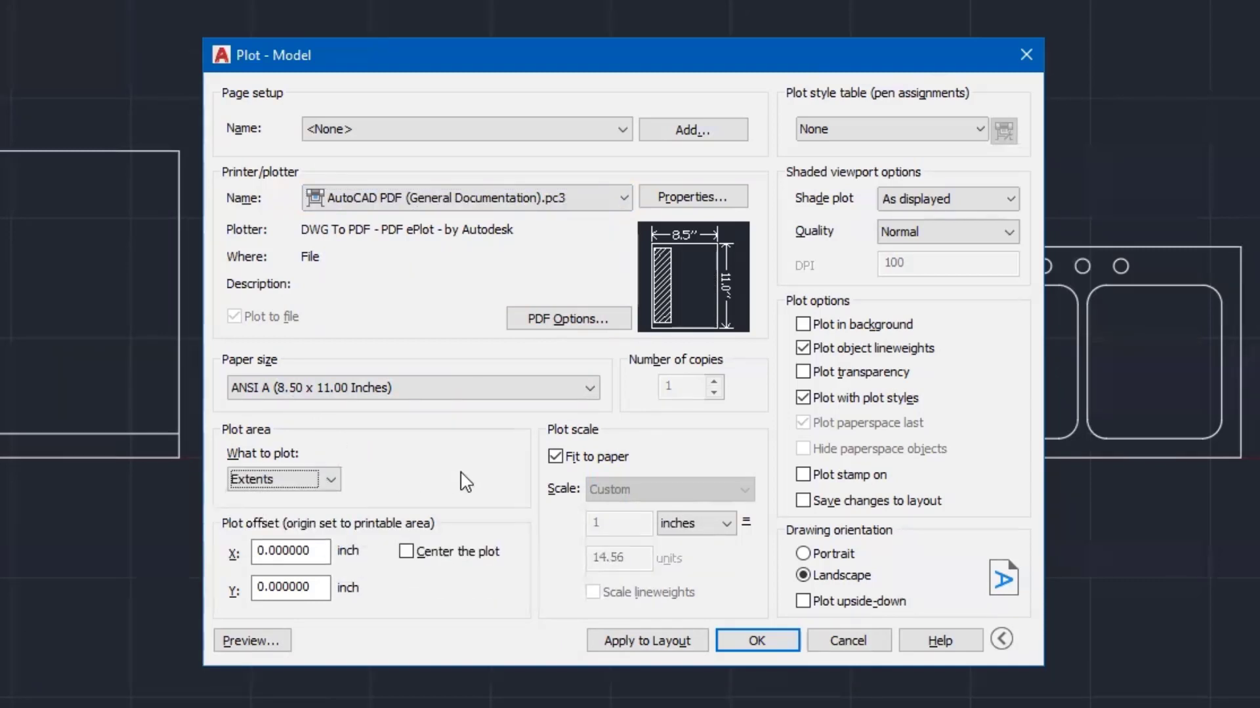
{"action": "left_click", "coordinate": [406, 552]}
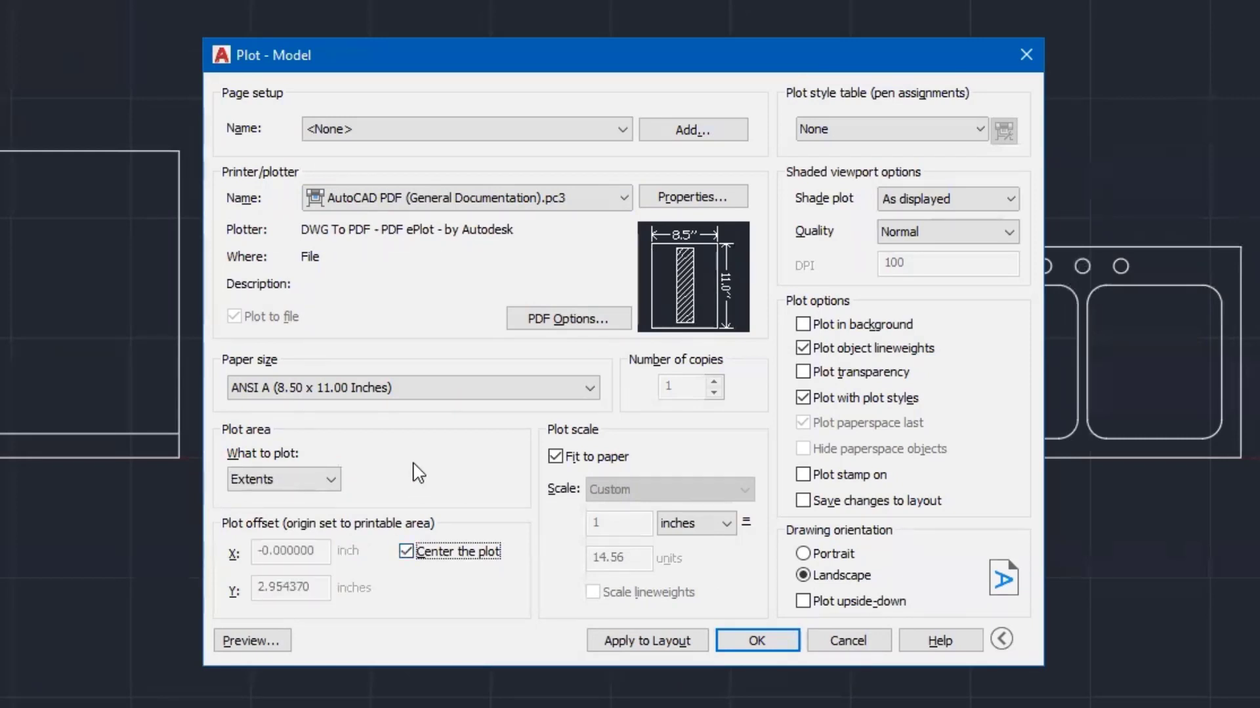
{"action": "left_click", "coordinate": [555, 463]}
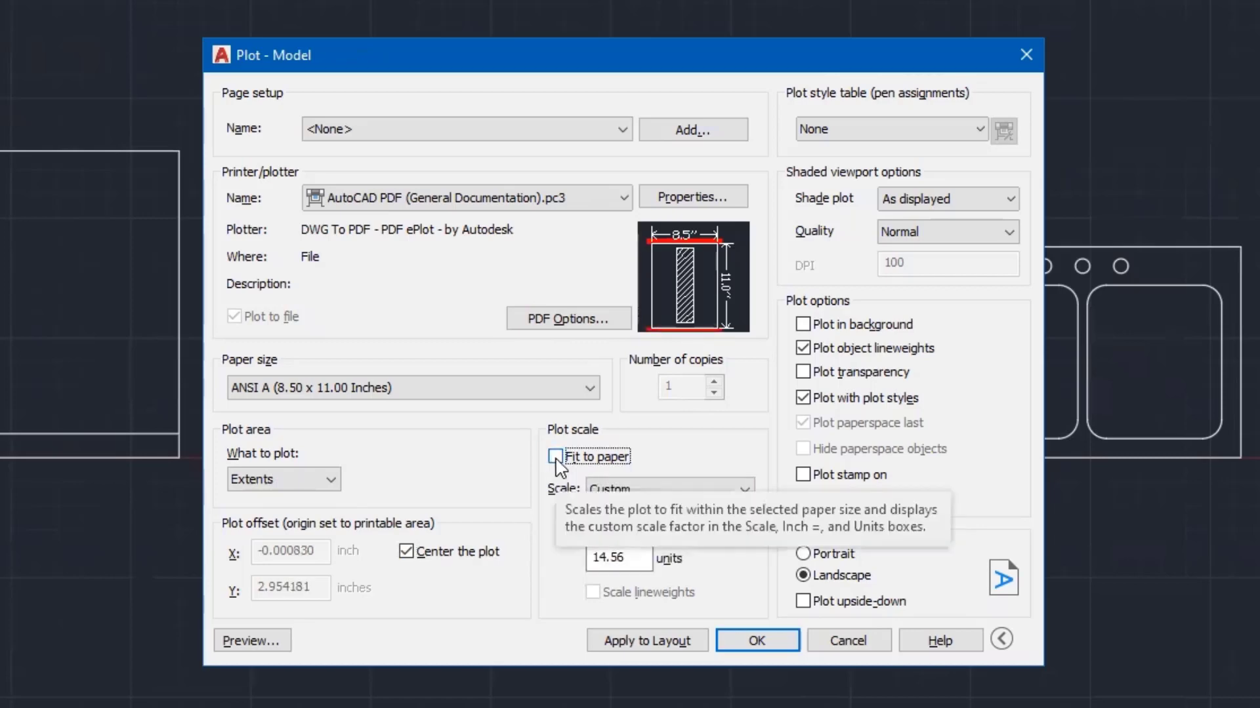
{"action": "left_click", "coordinate": [646, 487]}
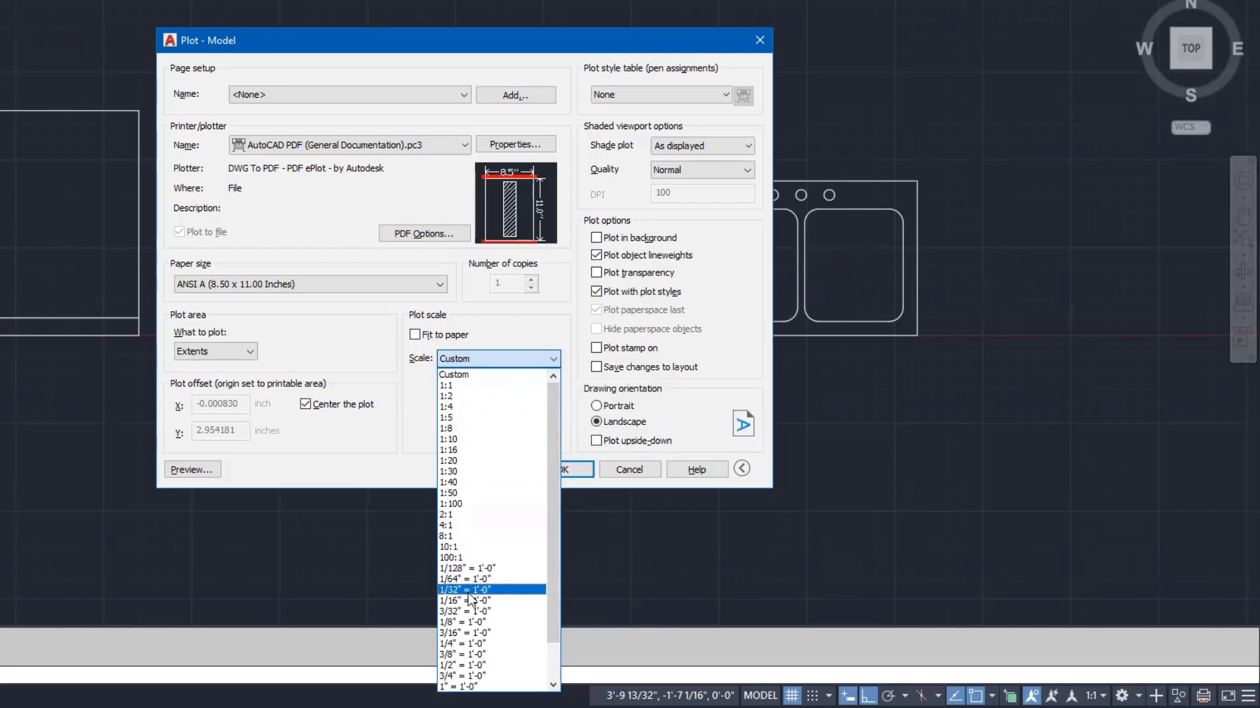
{"action": "left_click", "coordinate": [465, 676]}
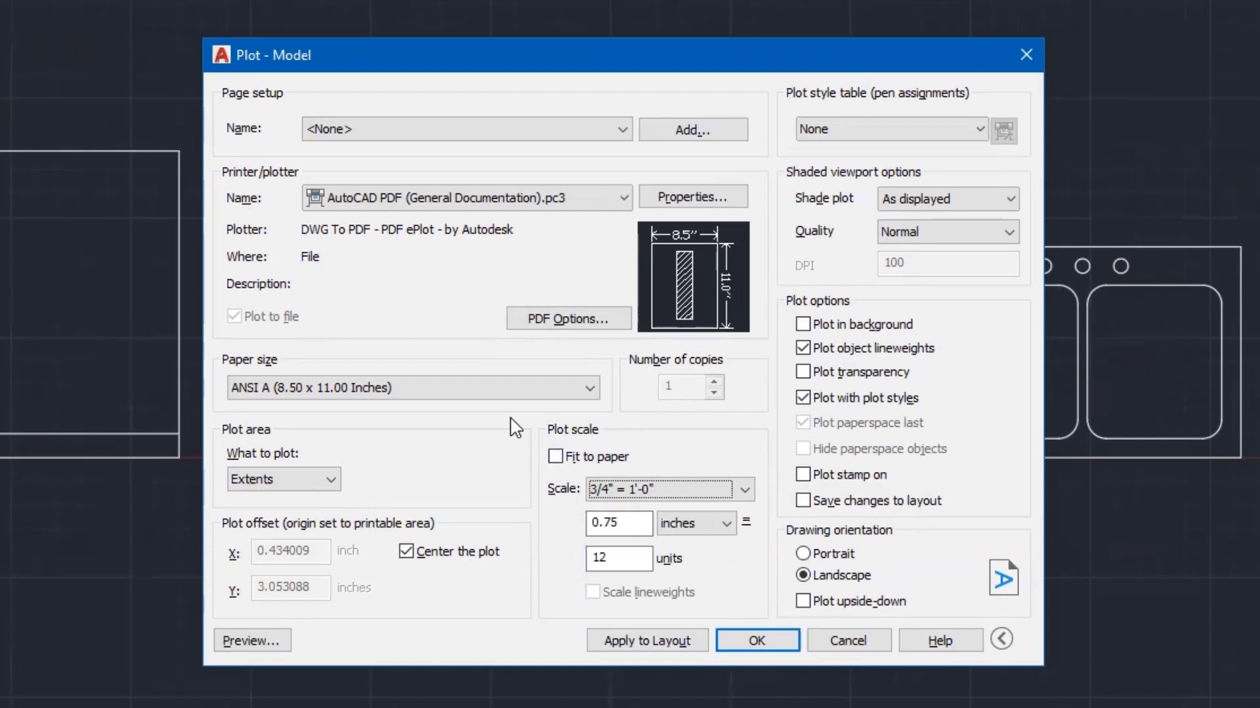
Preview the plot despite the annotation scale mismatch, and return to the plot settings
{"action": "left_click", "coordinate": [251, 640]}
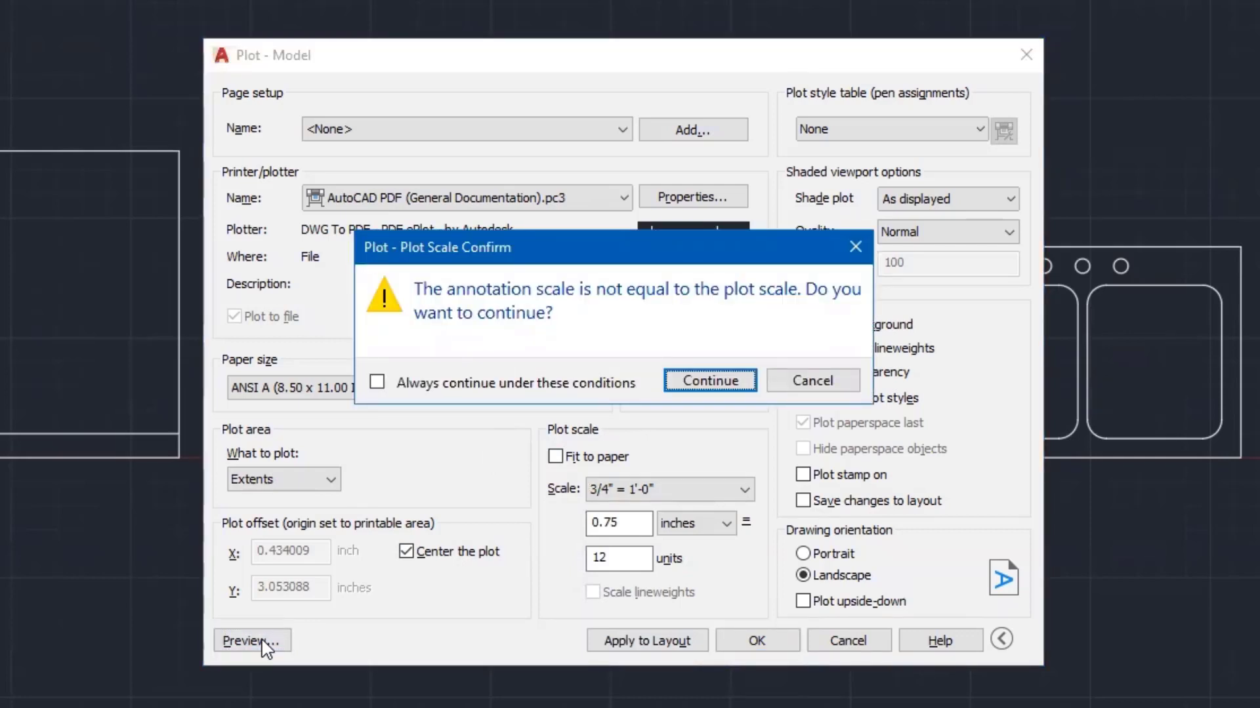
{"action": "left_click", "coordinate": [714, 382]}
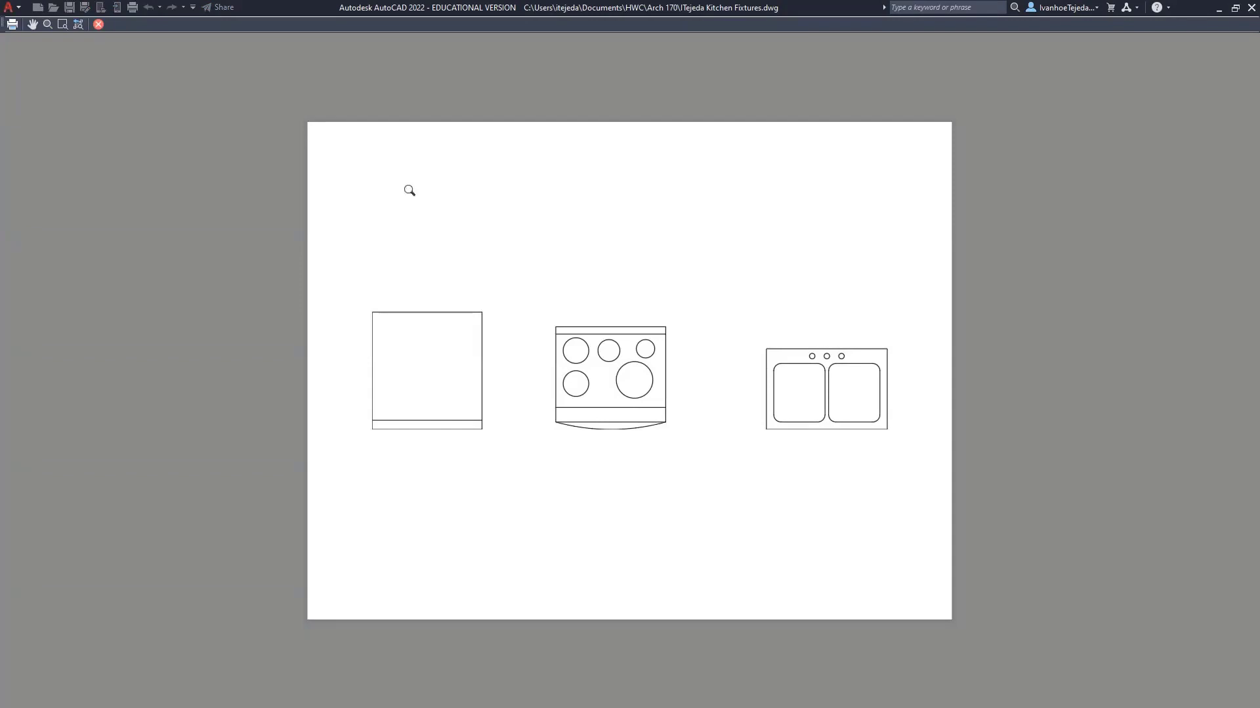
{"action": "right_click", "coordinate": [408, 189]}
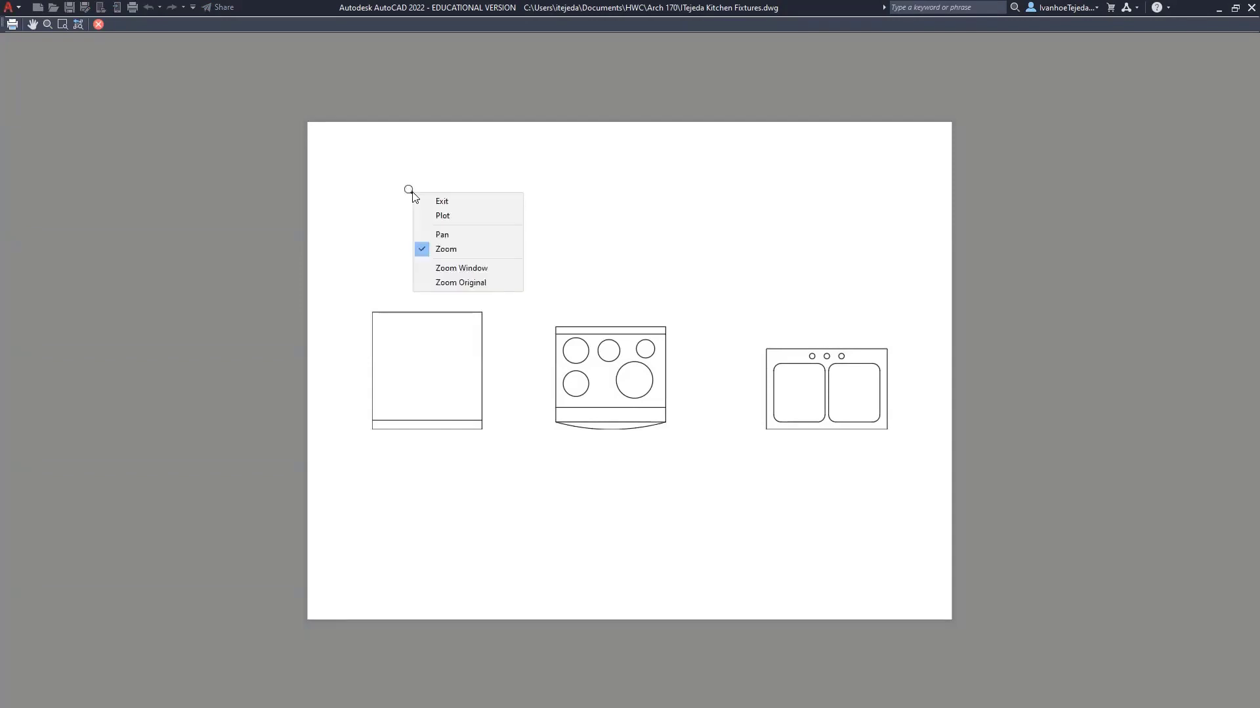
{"action": "left_click", "coordinate": [450, 202]}
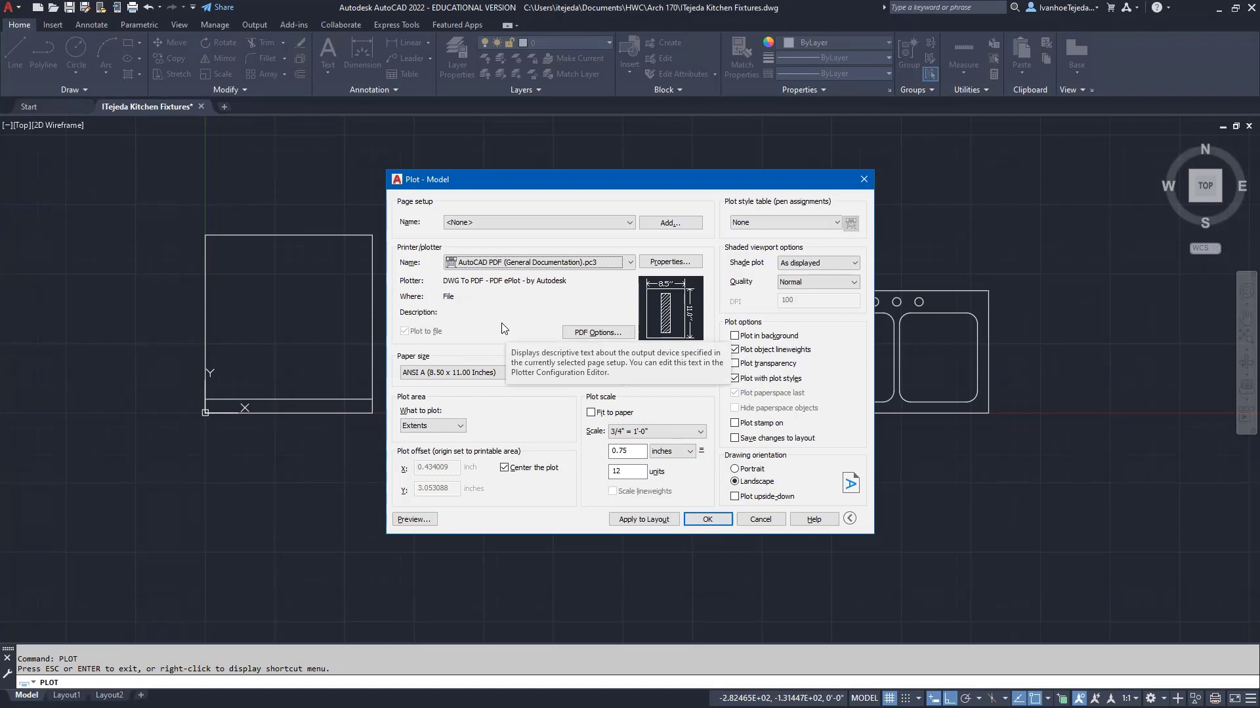
Apply the plot settings to the layout and start the plot, continuing despite the annotation scale mismatch
{"action": "left_click", "coordinate": [640, 519]}
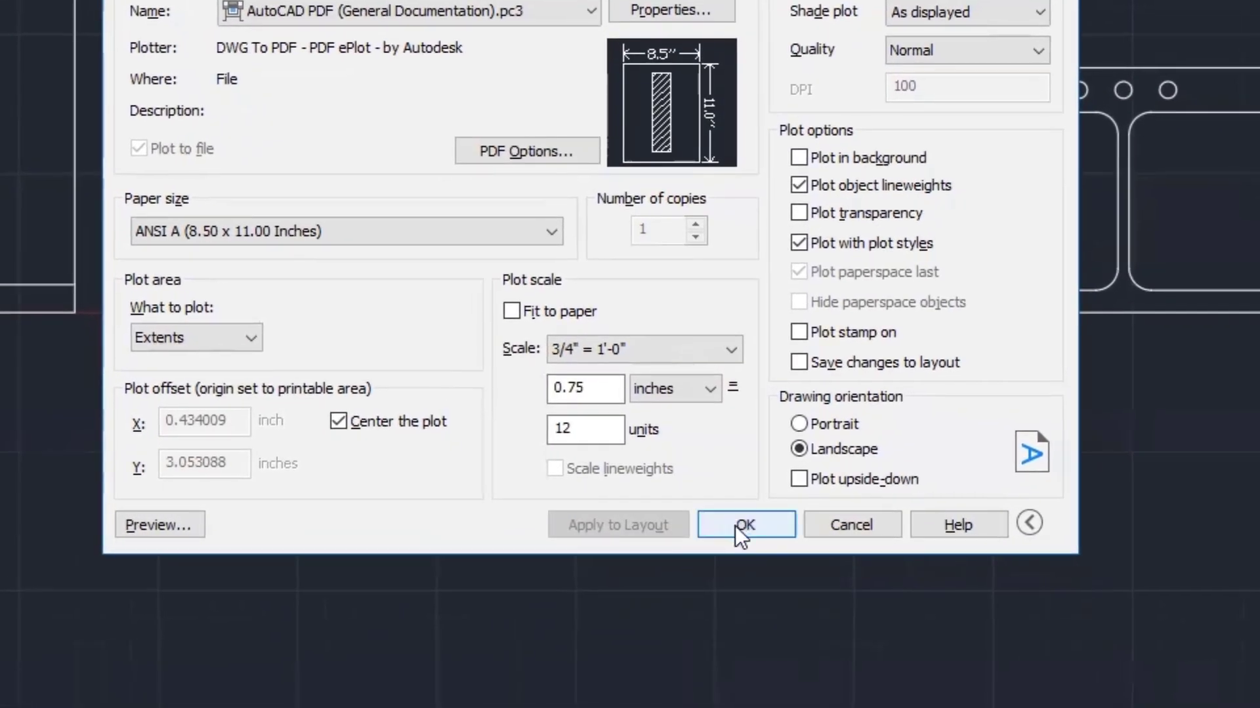
{"action": "left_click", "coordinate": [736, 525]}
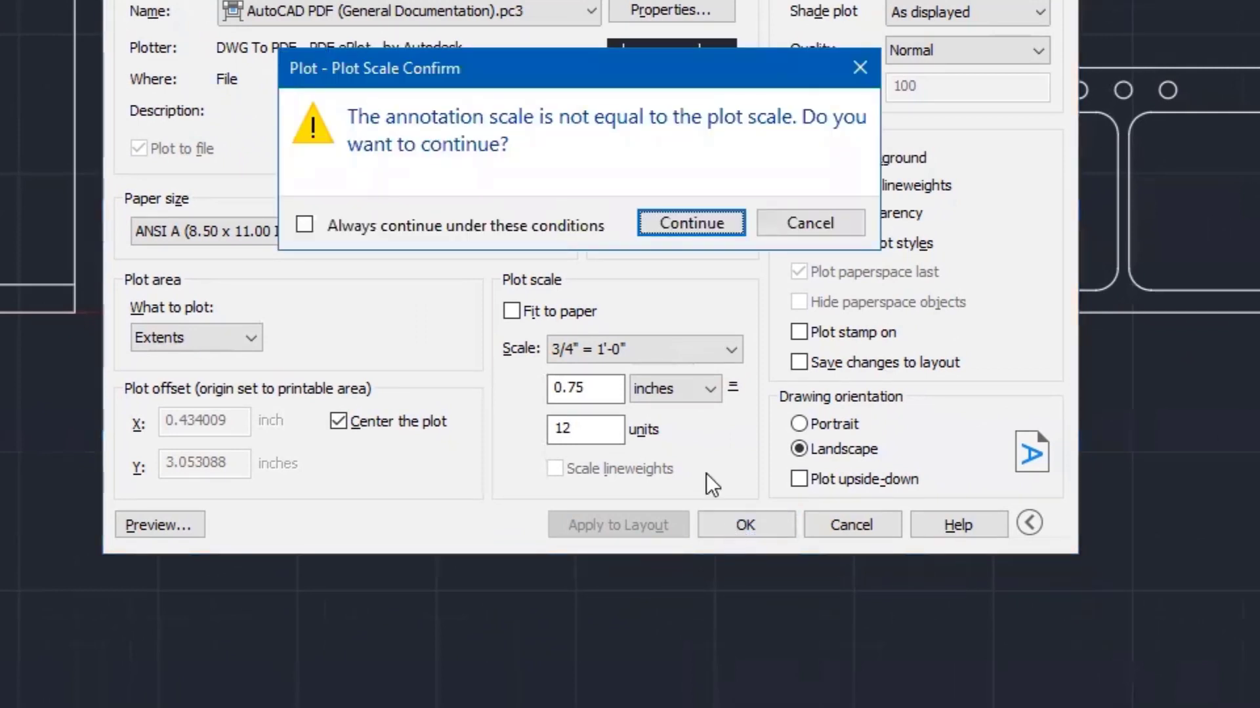
{"action": "left_click", "coordinate": [682, 223]}
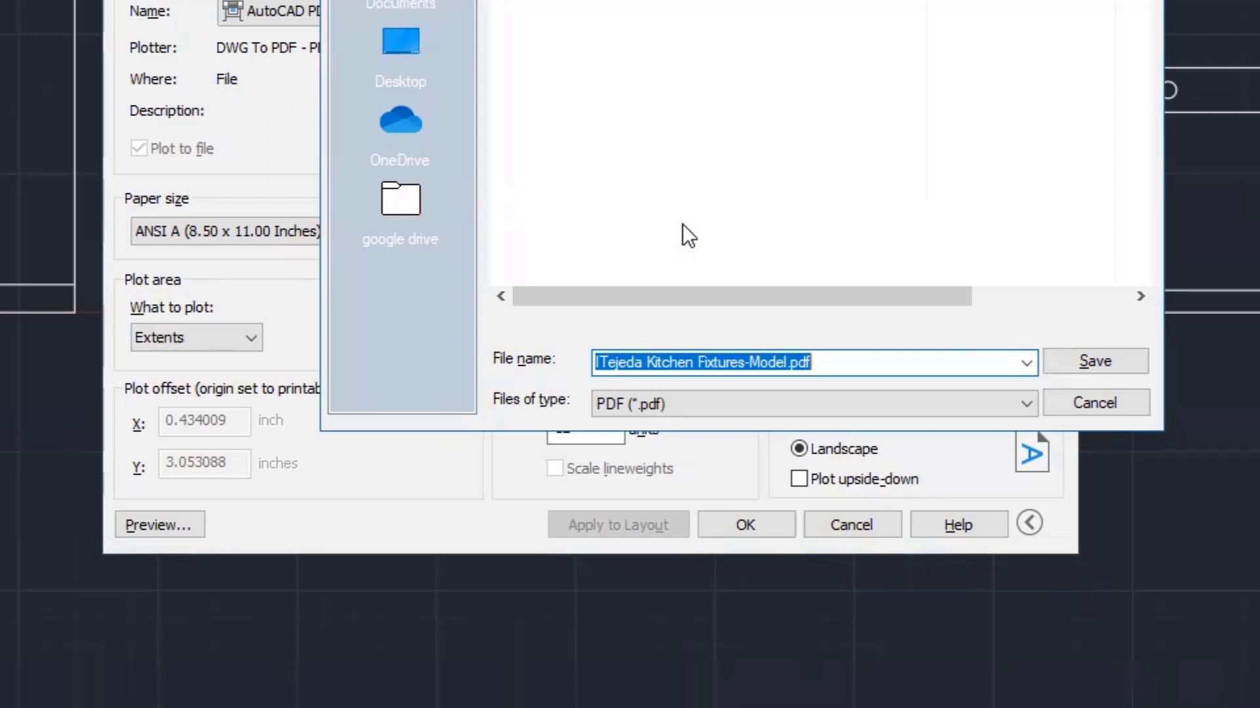
Remove "-Model.pdf" from the end of the proposed file name, save the PDF, and close the Bookmarks pane in the opened PDF
{"action": "left_click", "coordinate": [846, 363]}
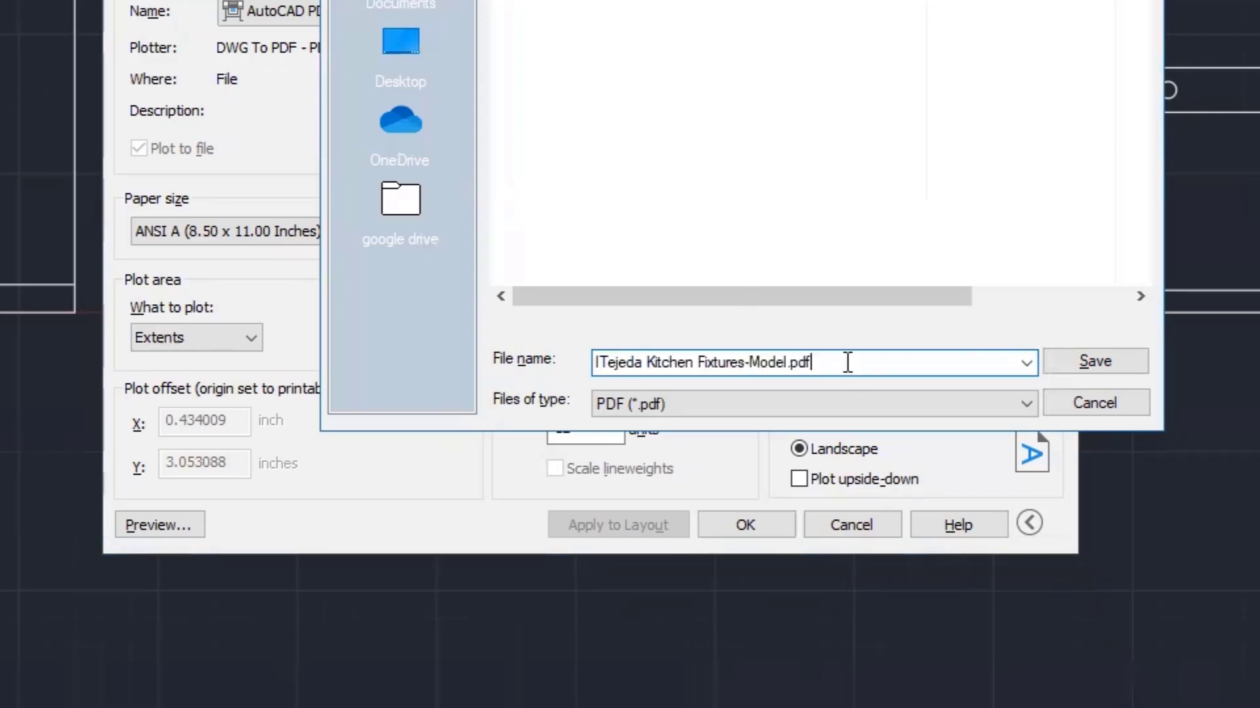
{"action": "key", "text": "BackSpace"}
{"action": "key", "text": "BackSpace"}
{"action": "key", "text": "BackSpace"}
{"action": "key", "text": "BackSpace"}
{"action": "key", "text": "BackSpace"}
{"action": "key", "text": "BackSpace"}
{"action": "key", "text": "BackSpace"}
{"action": "key", "text": "BackSpace"}
{"action": "key", "text": "BackSpace"}
{"action": "key", "text": "BackSpace"}
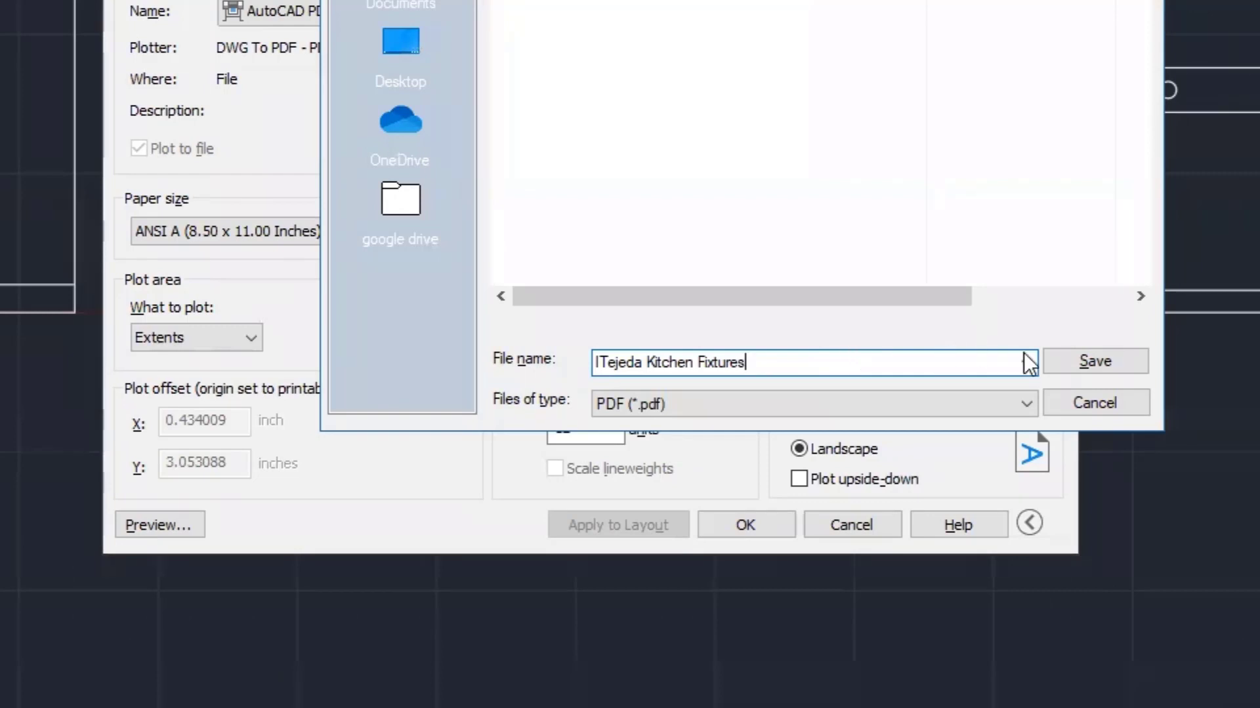
{"action": "left_click", "coordinate": [1086, 360]}
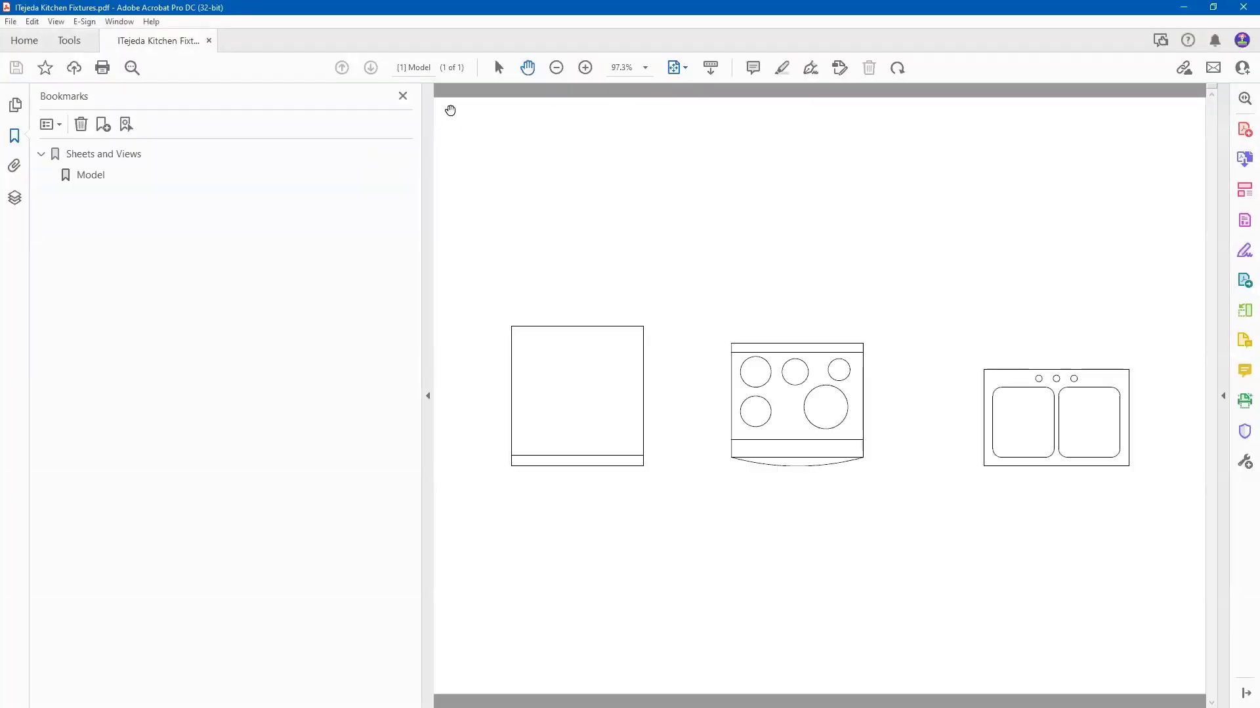
{"action": "left_click", "coordinate": [403, 98]}
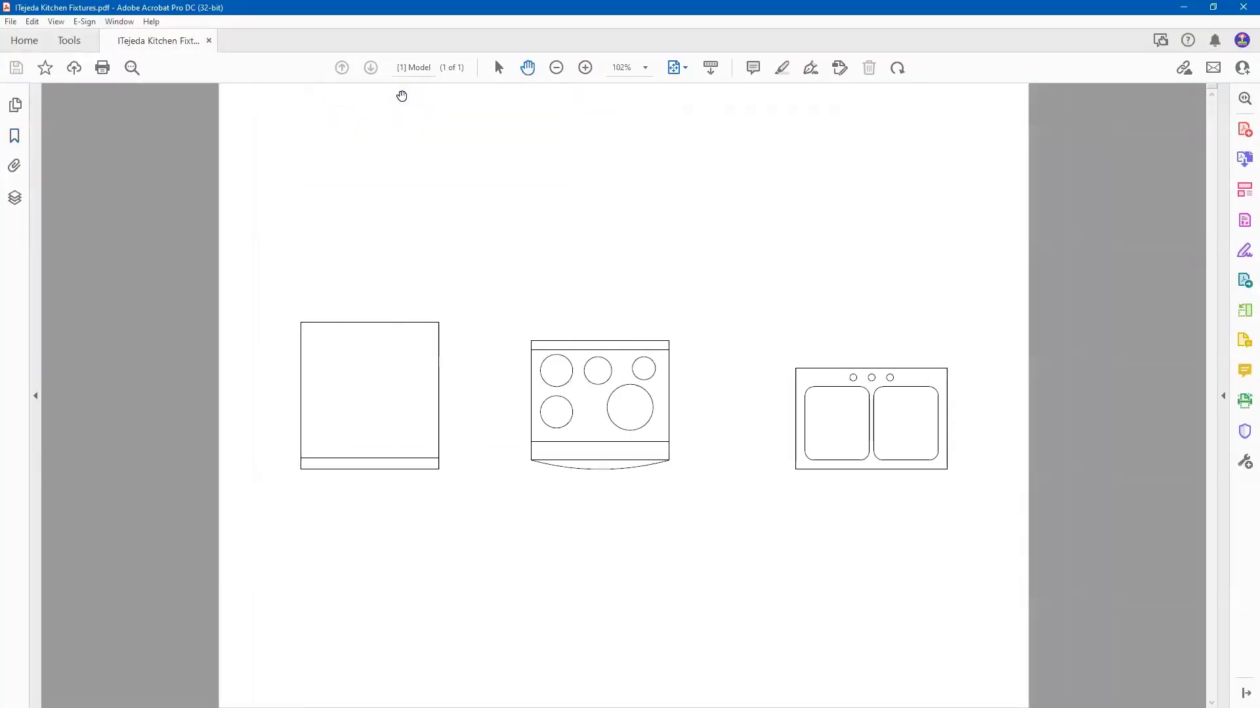